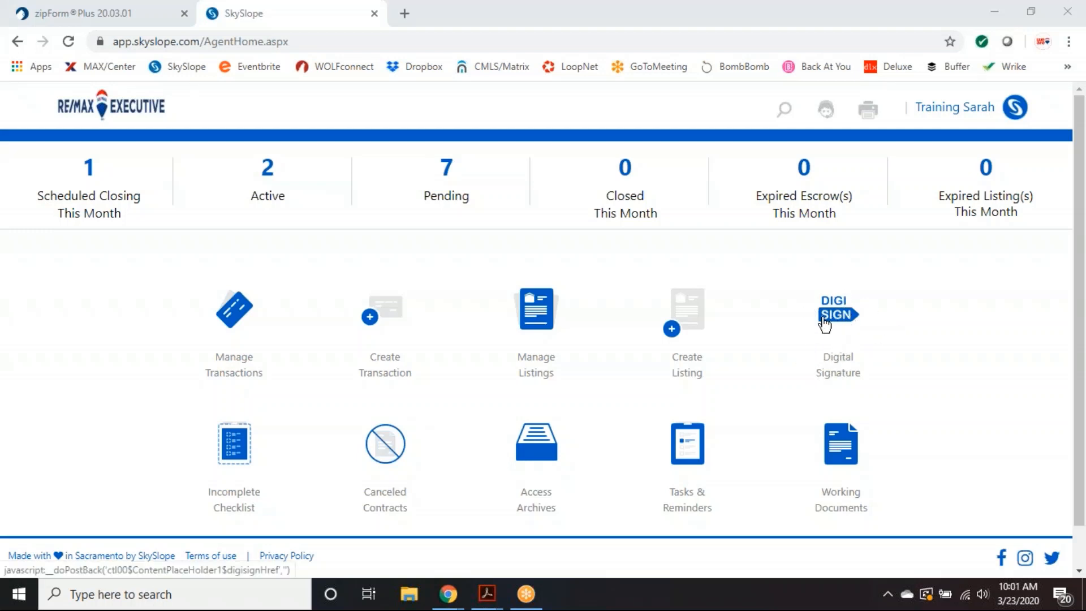
- Open Digital Signature and review the Drafts, Sent and Completed envelope lists
left_click(838, 334)
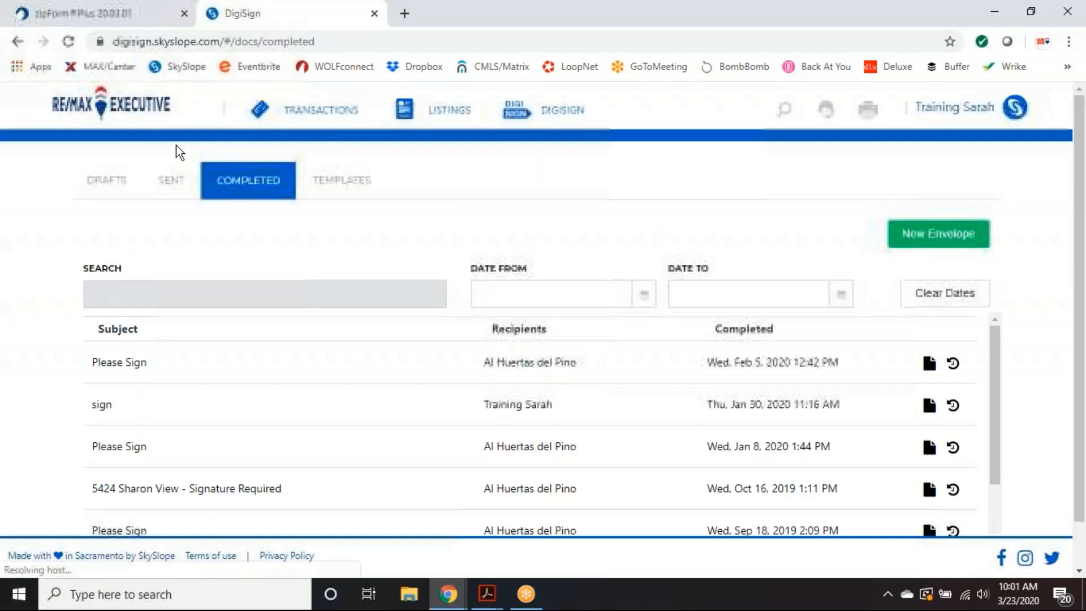
scroll(1044, 254, "down", 1)
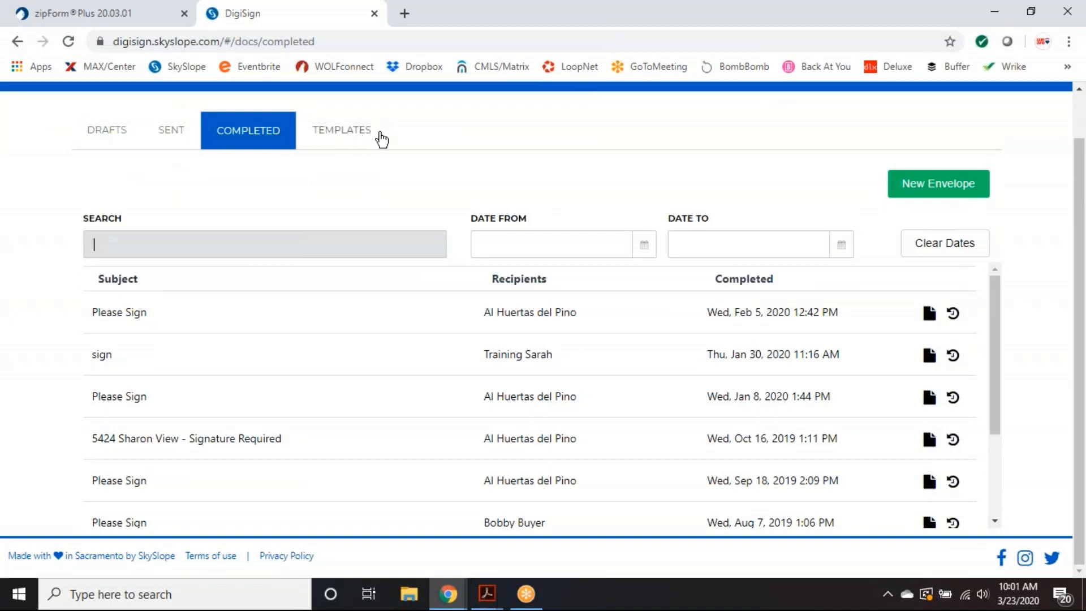
scroll(207, 174, "up", 1)
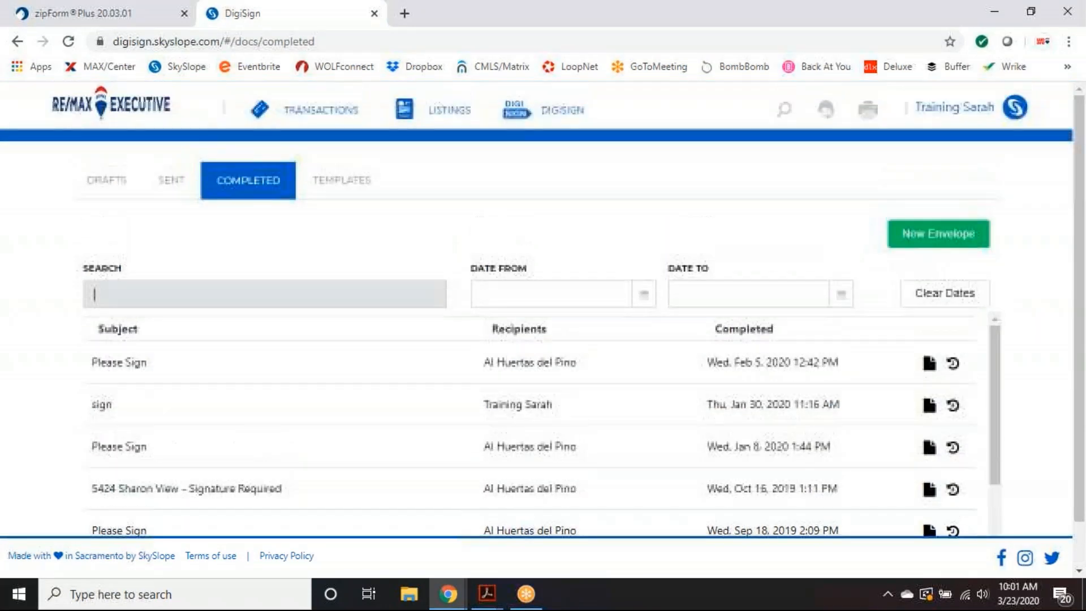
left_click(108, 190)
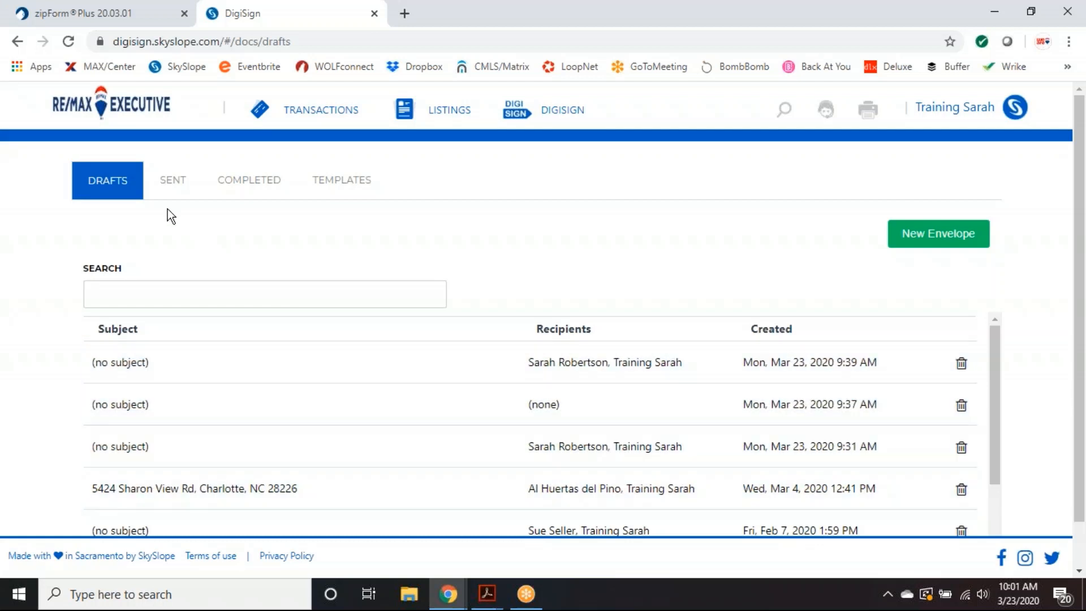
left_click(176, 187)
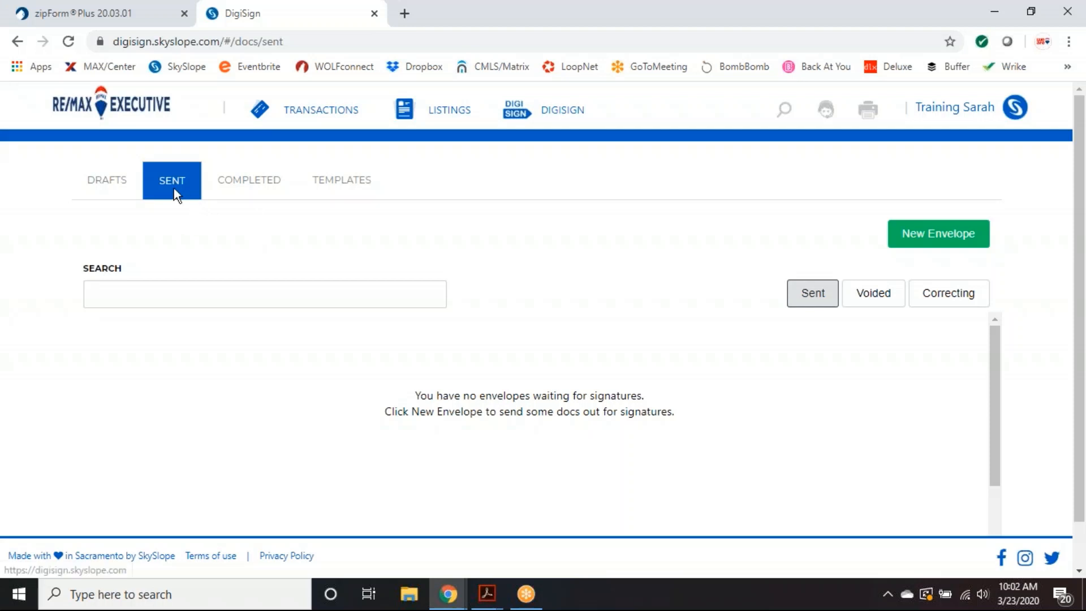
left_click(239, 188)
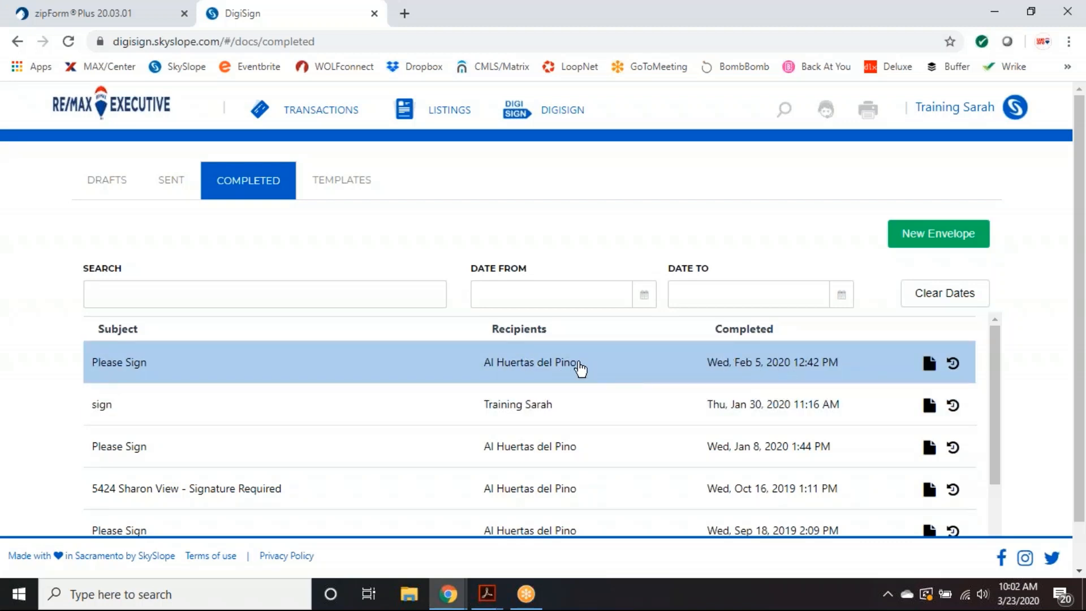
left_click(570, 363)
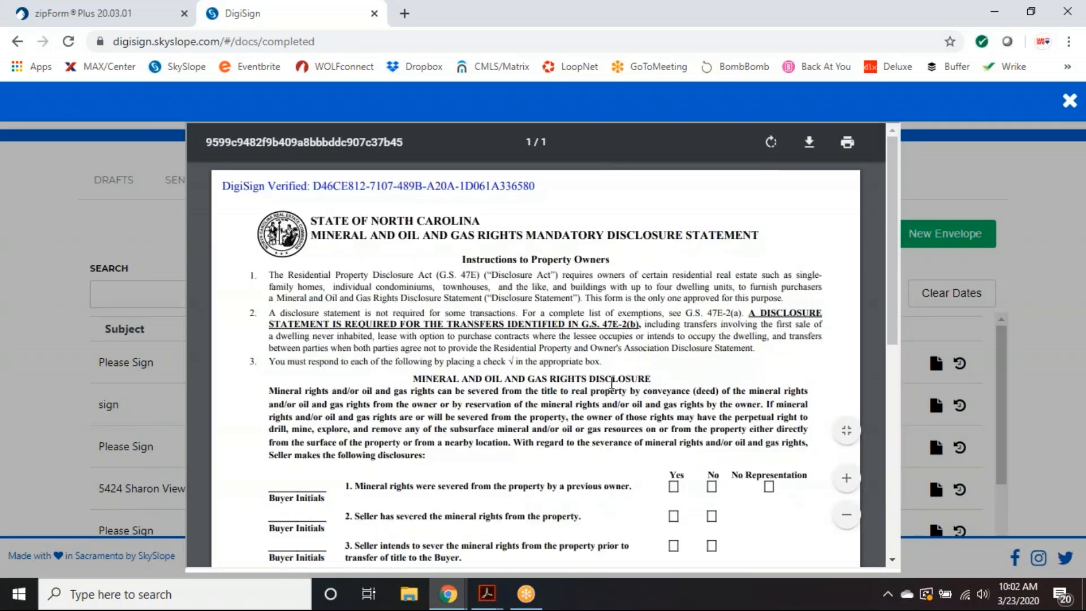
scroll(588, 322, "down", 2)
scroll(588, 322, "down", 6)
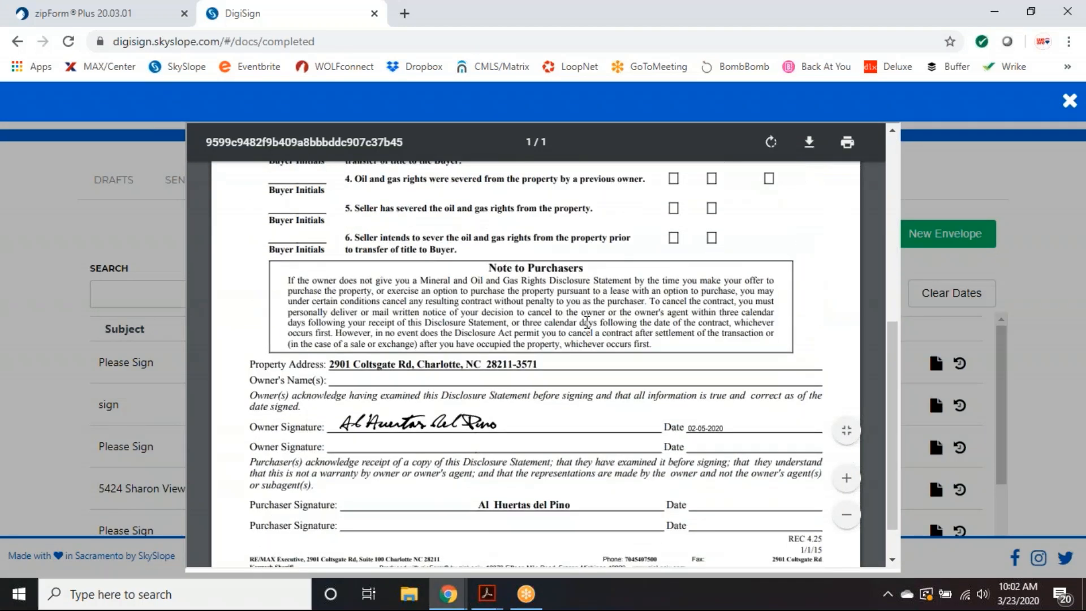
scroll(604, 352, "up", 8)
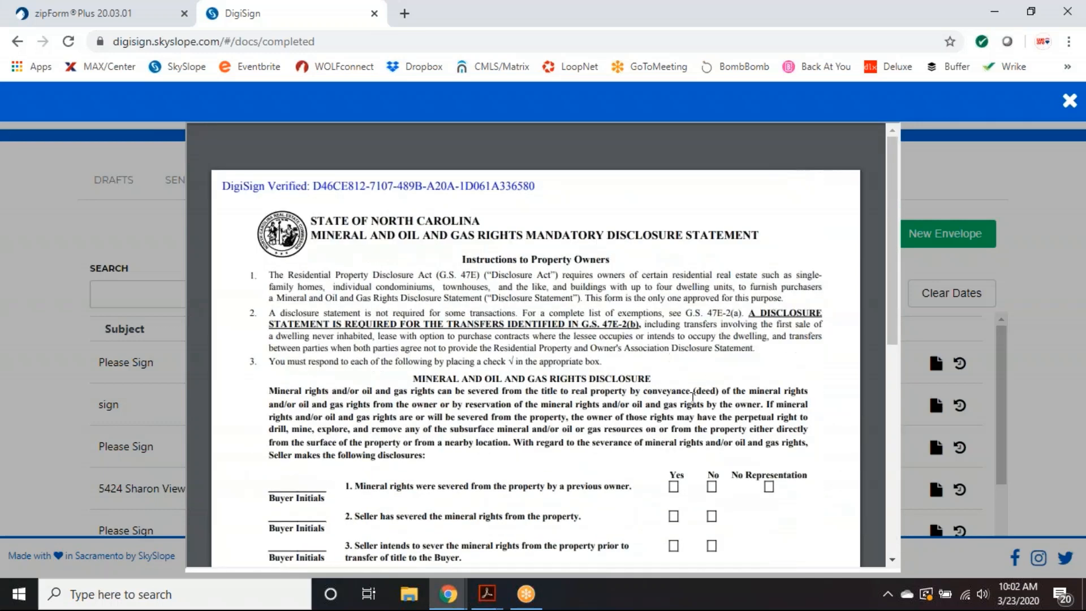
left_click(1071, 103)
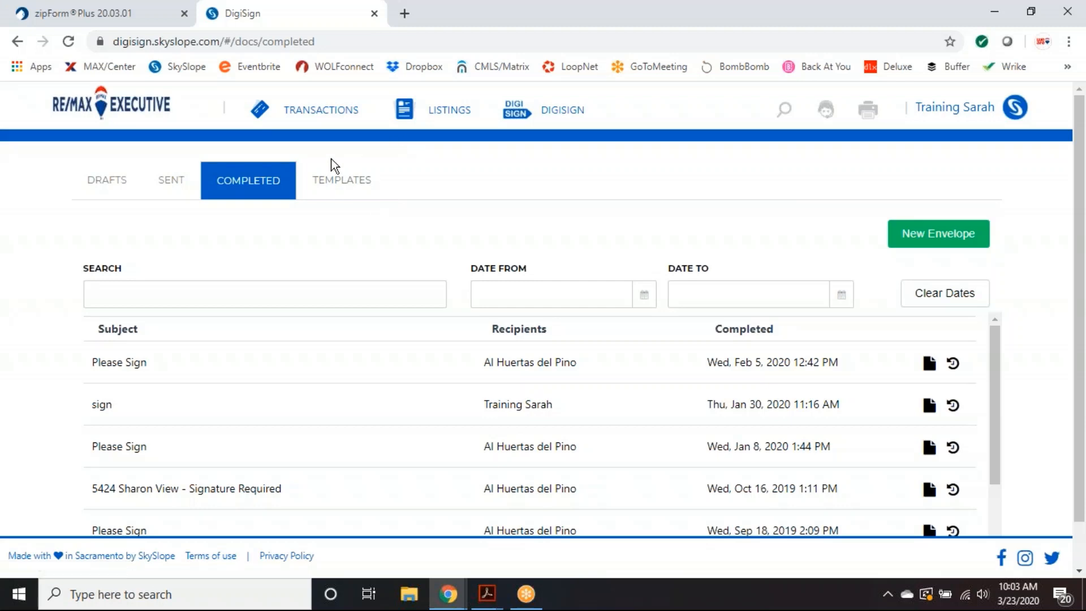
left_click(342, 180)
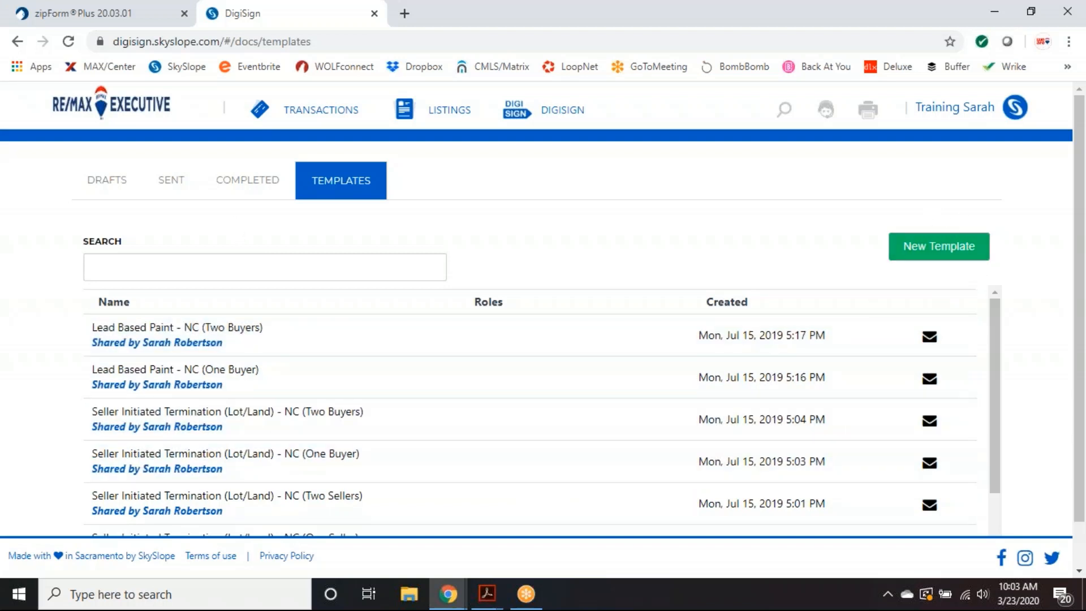
left_click(246, 184)
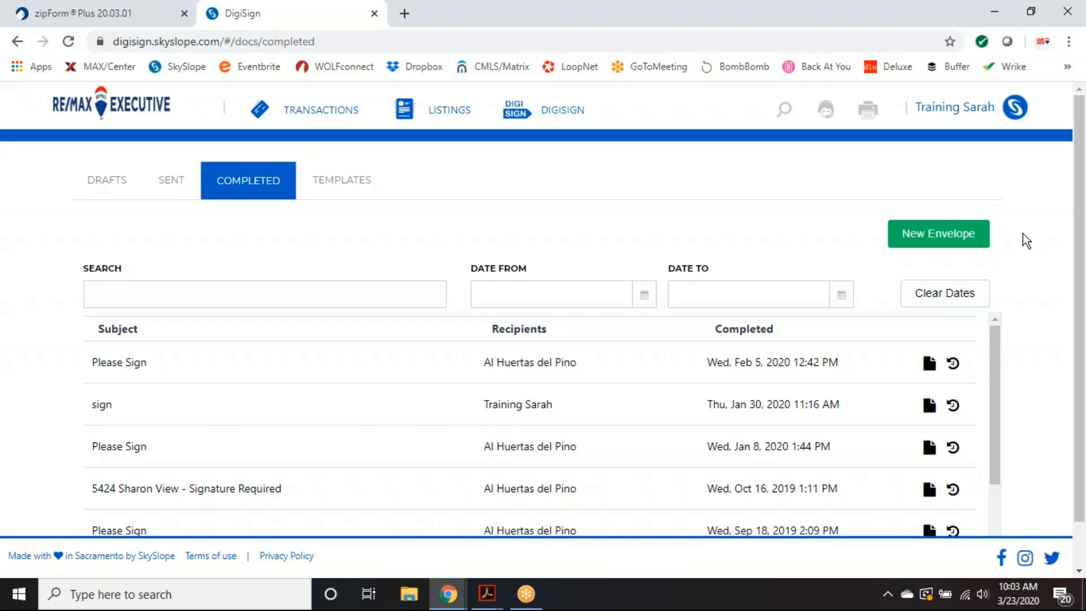
left_click(113, 190)
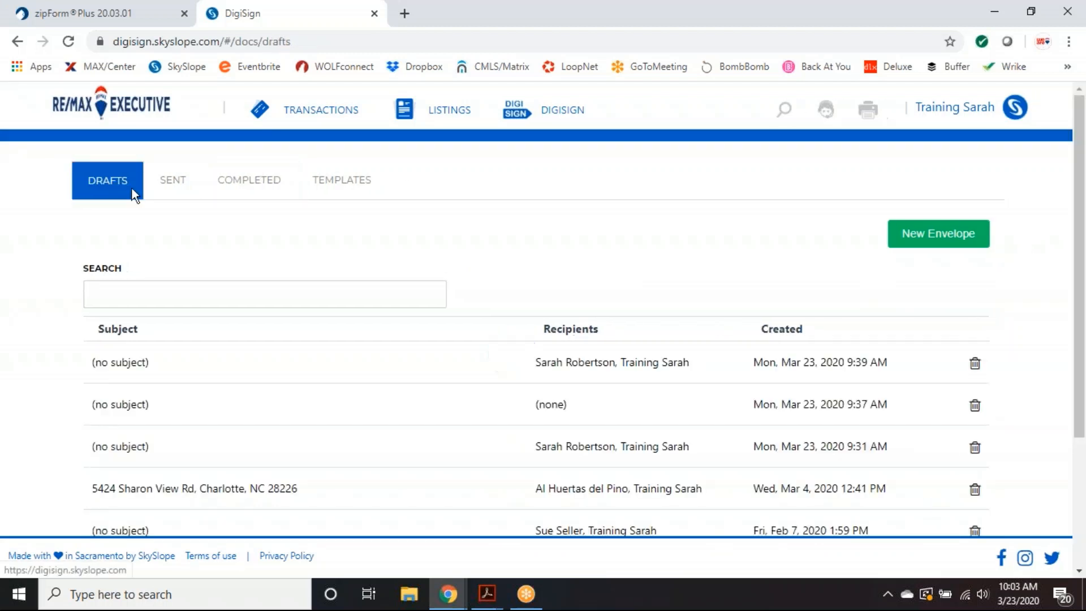
left_click(173, 189)
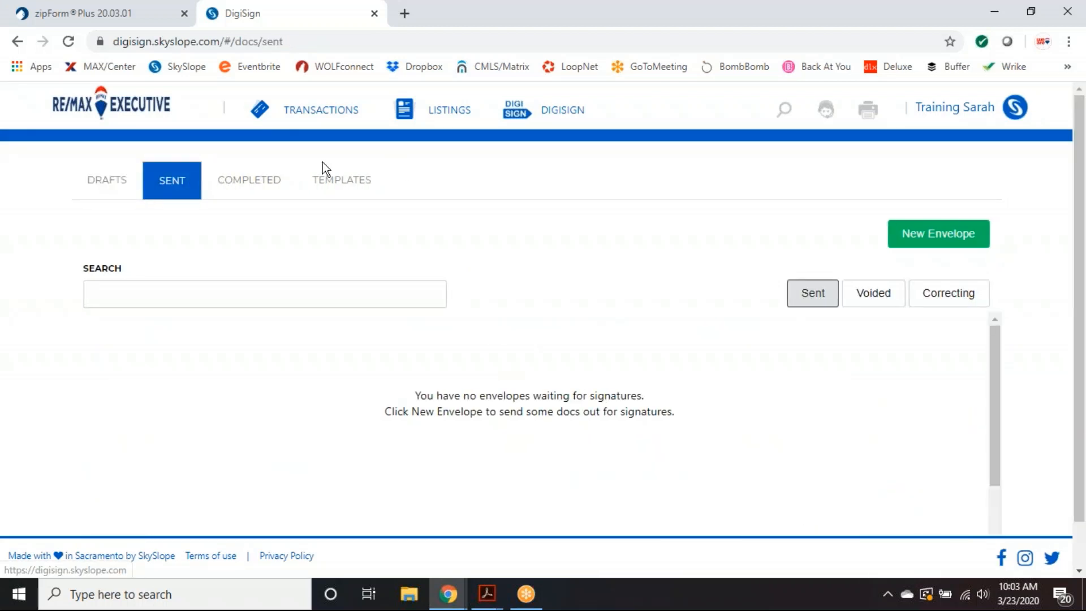
left_click(265, 187)
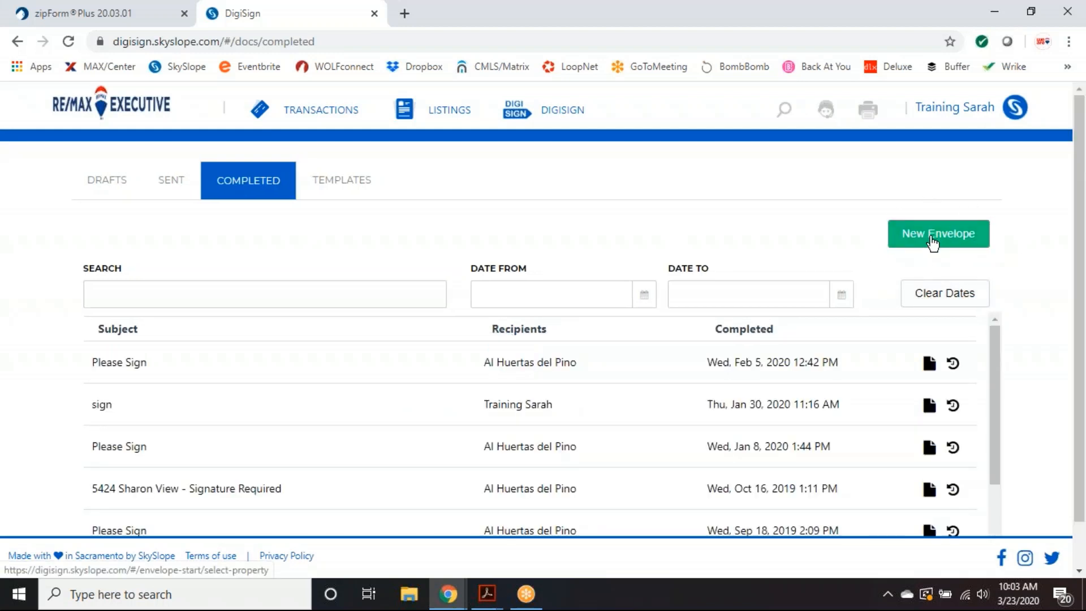
- Create a New Envelope with No Property linked
left_click(934, 243)
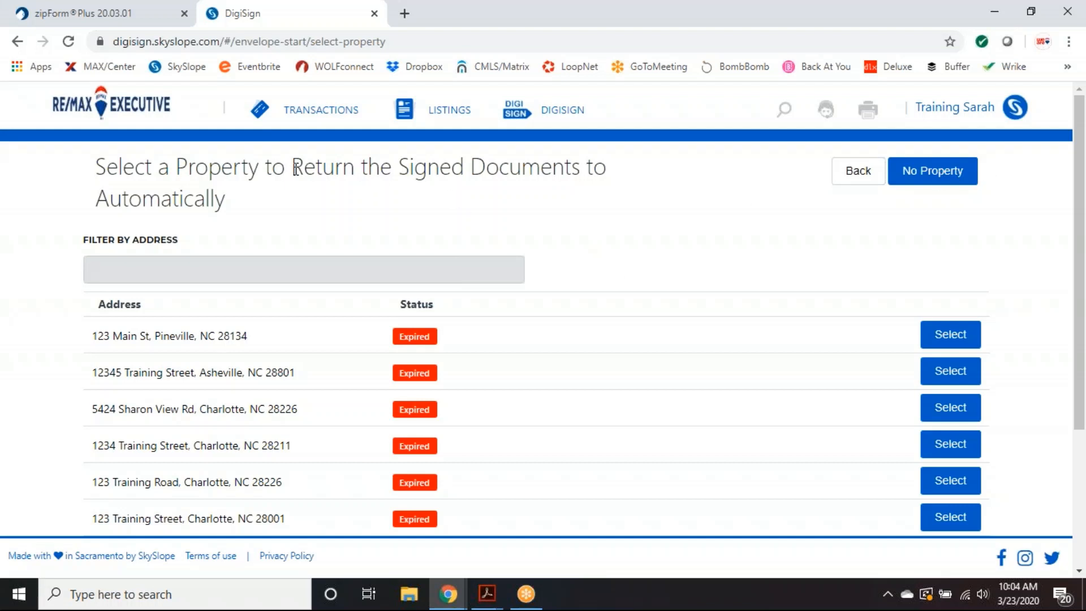
left_click(933, 173)
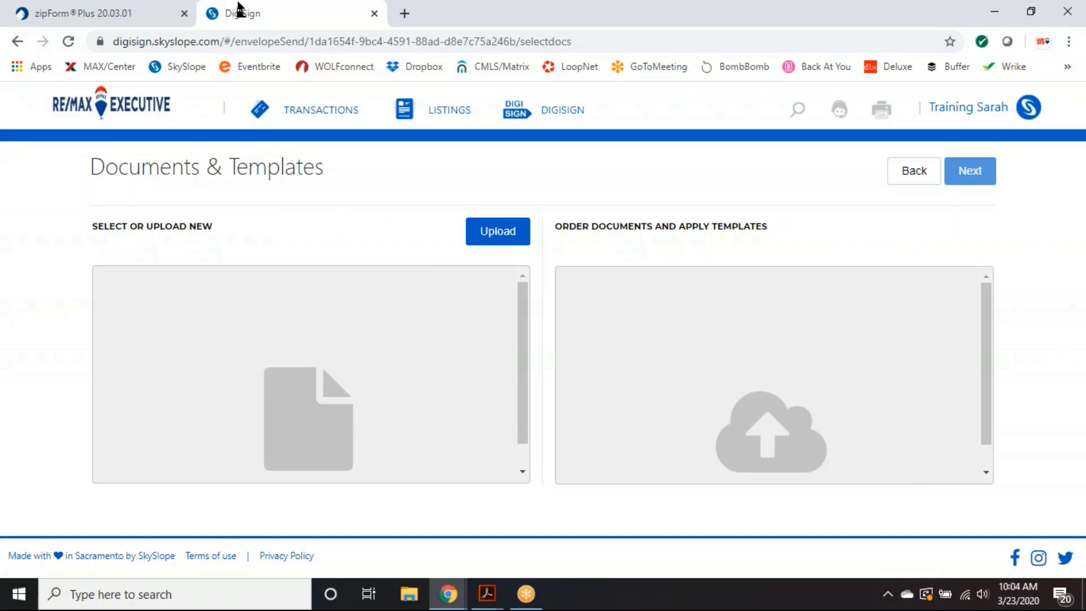
- Review the zipForm Plus transaction documents, toggling between thumbnail and list views
left_click(109, 15)
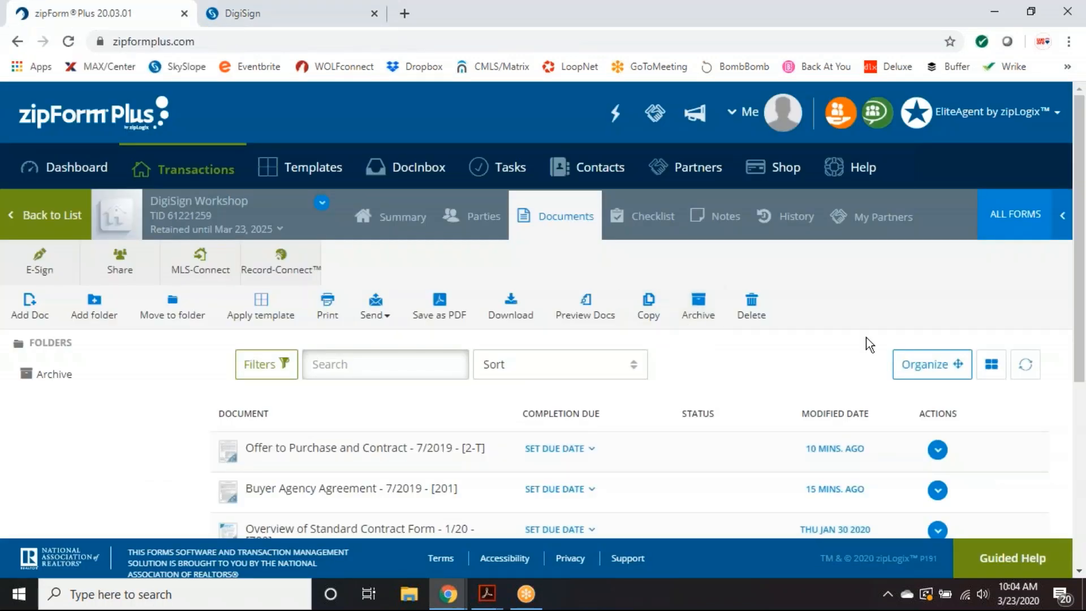
left_click_drag(1077, 283, 1084, 319)
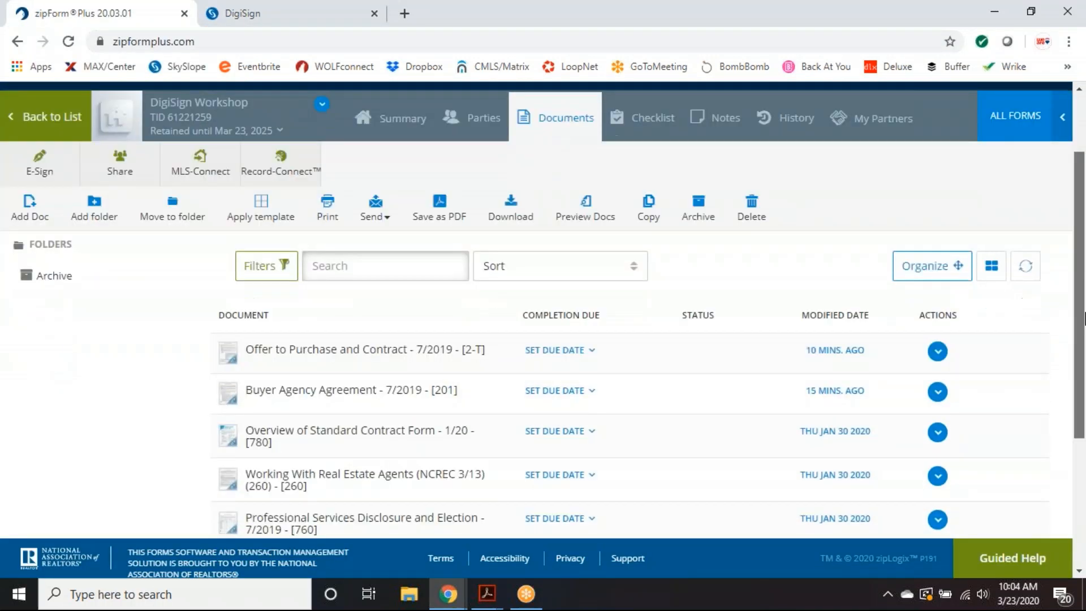
scroll(1084, 319, "down", 4)
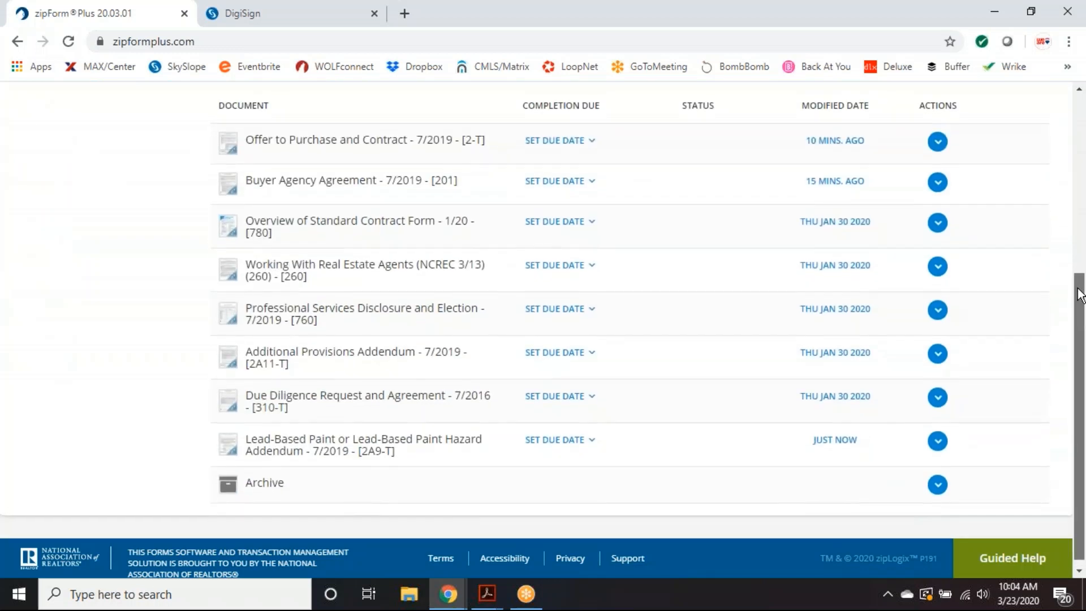
left_click_drag(1081, 294, 1069, 273)
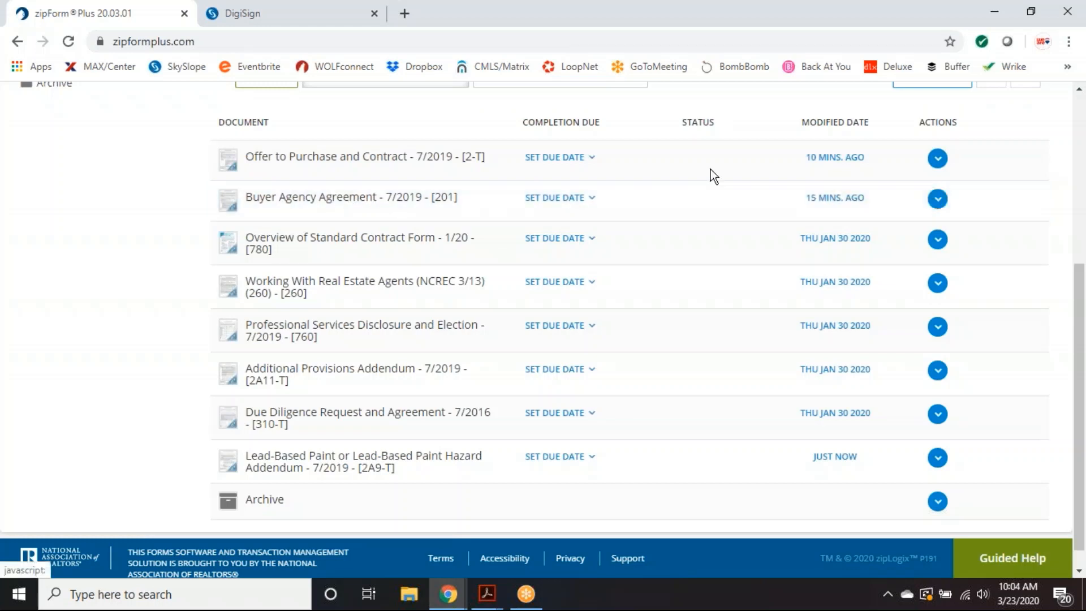
scroll(711, 169, "up", 2)
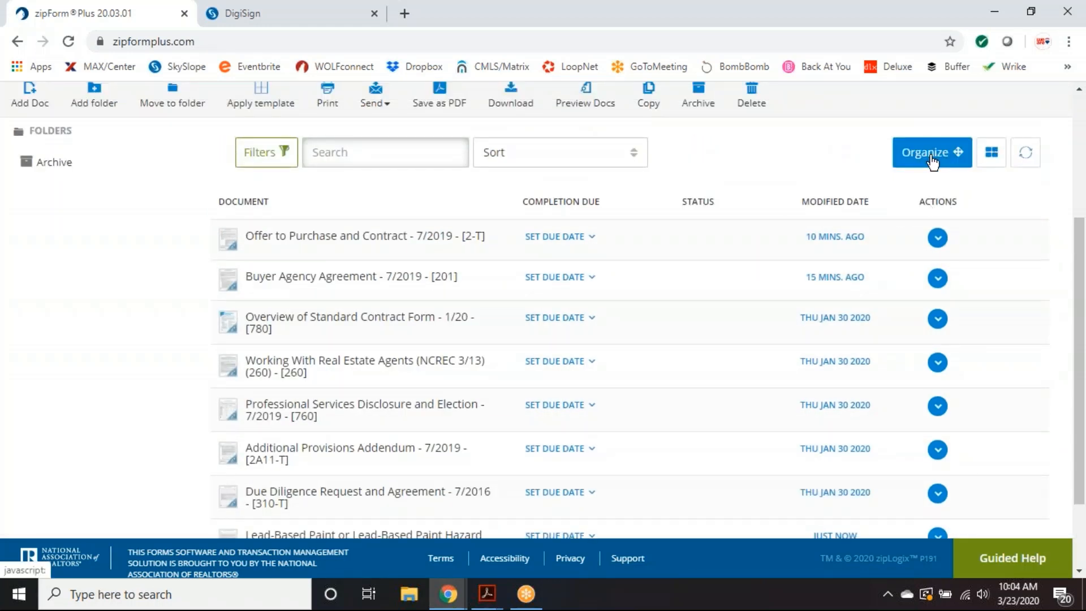
left_click(990, 157)
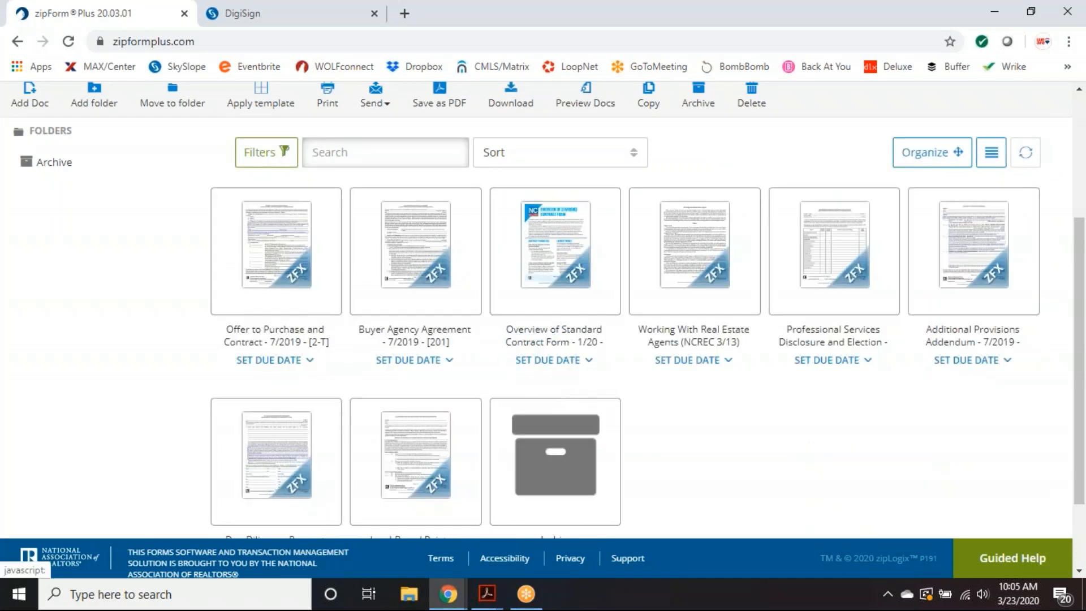
left_click(991, 152)
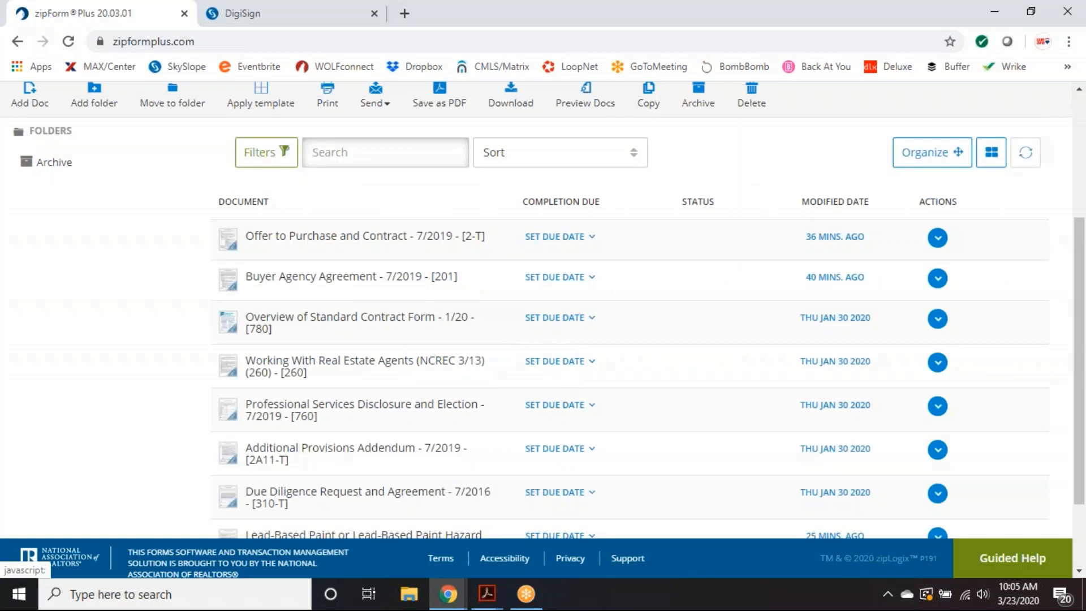
left_click_drag(1075, 235, 1075, 249)
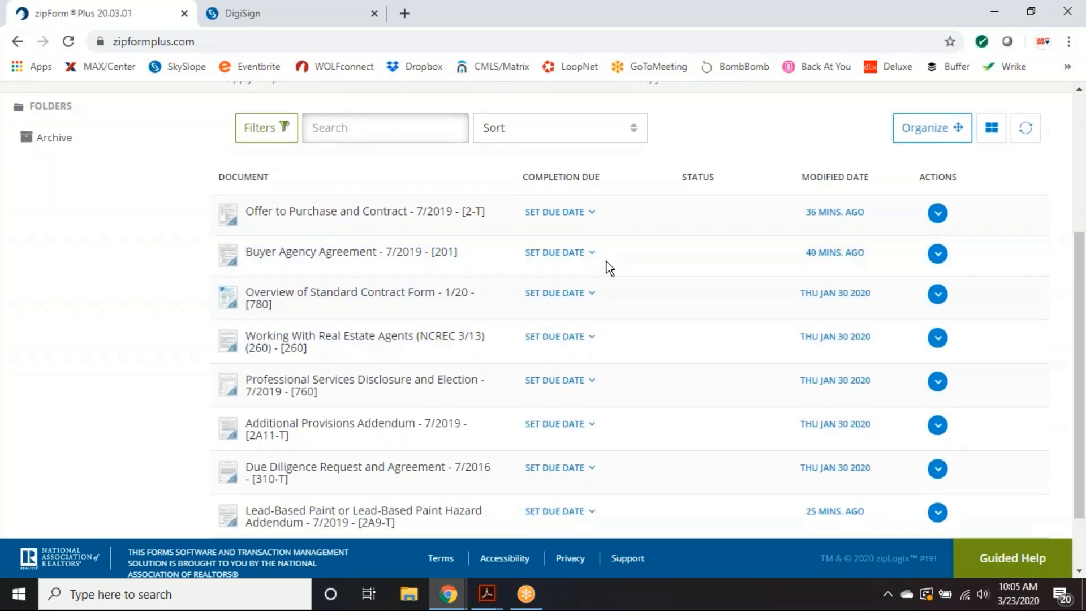
- Download the Buyer Agency Agreement as a PDF and return to the DigiSign tab
left_click(938, 253)
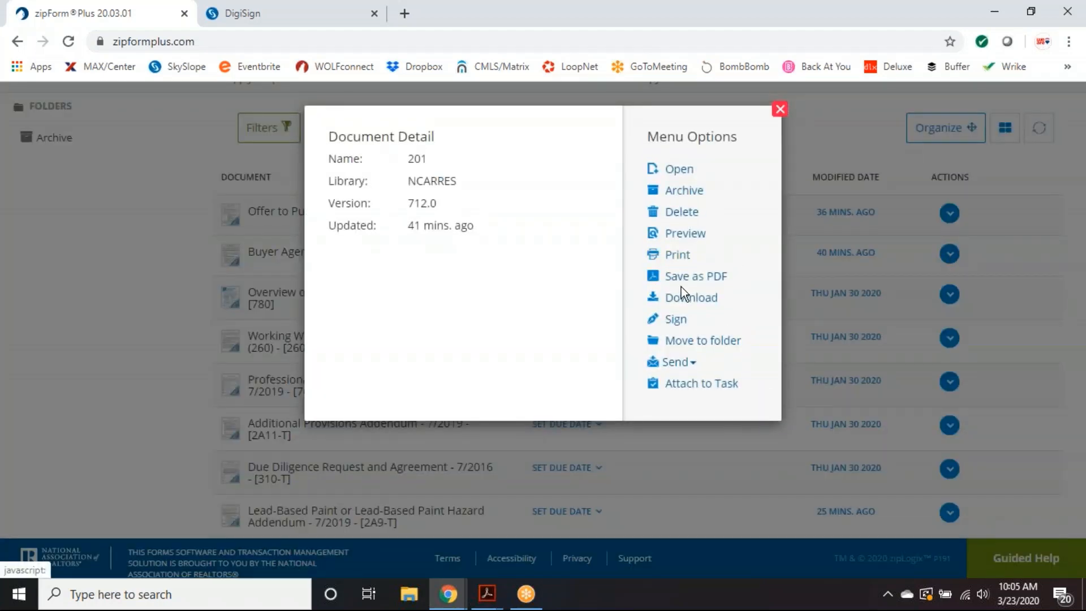
left_click(688, 300)
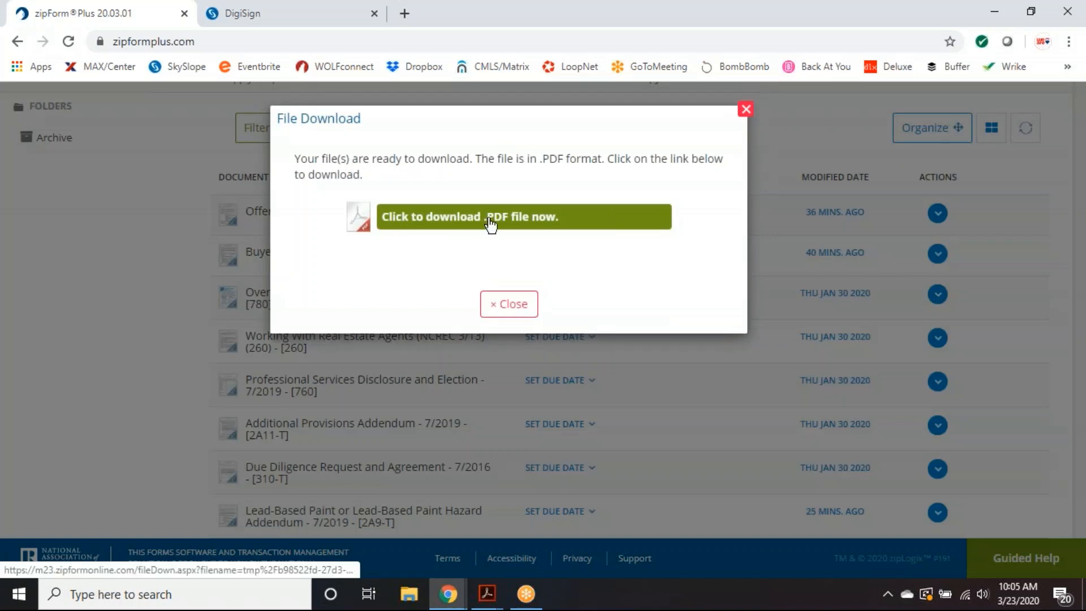
left_click(490, 225)
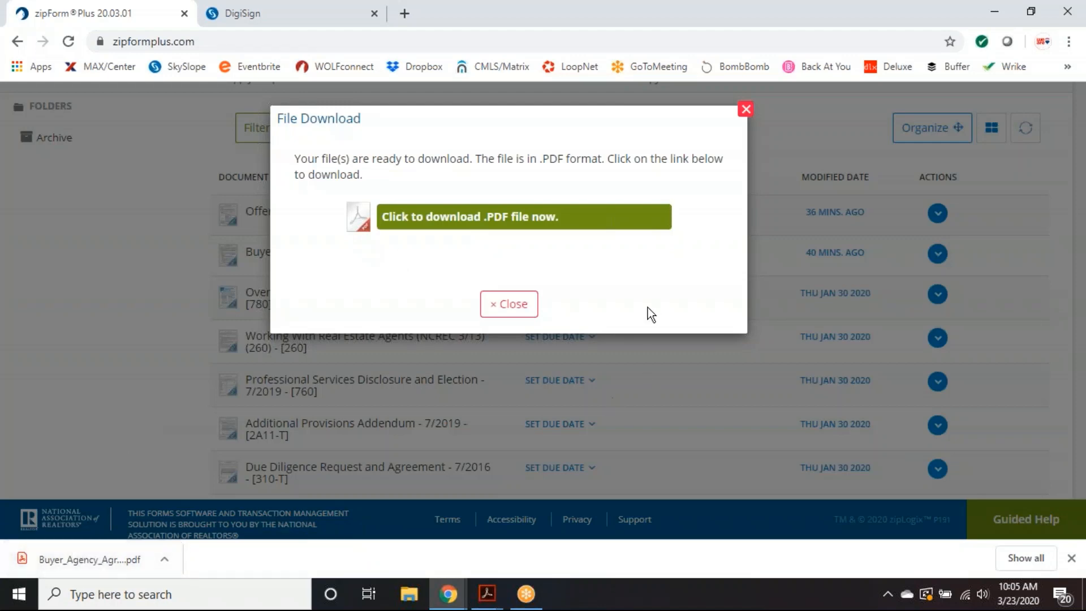
left_click(746, 109)
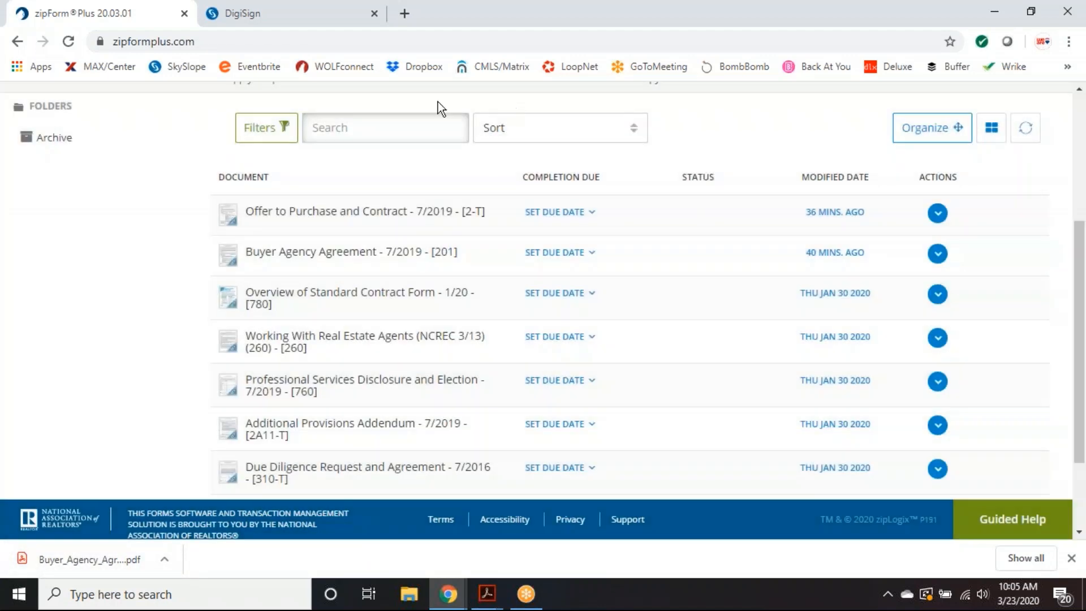
left_click(274, 16)
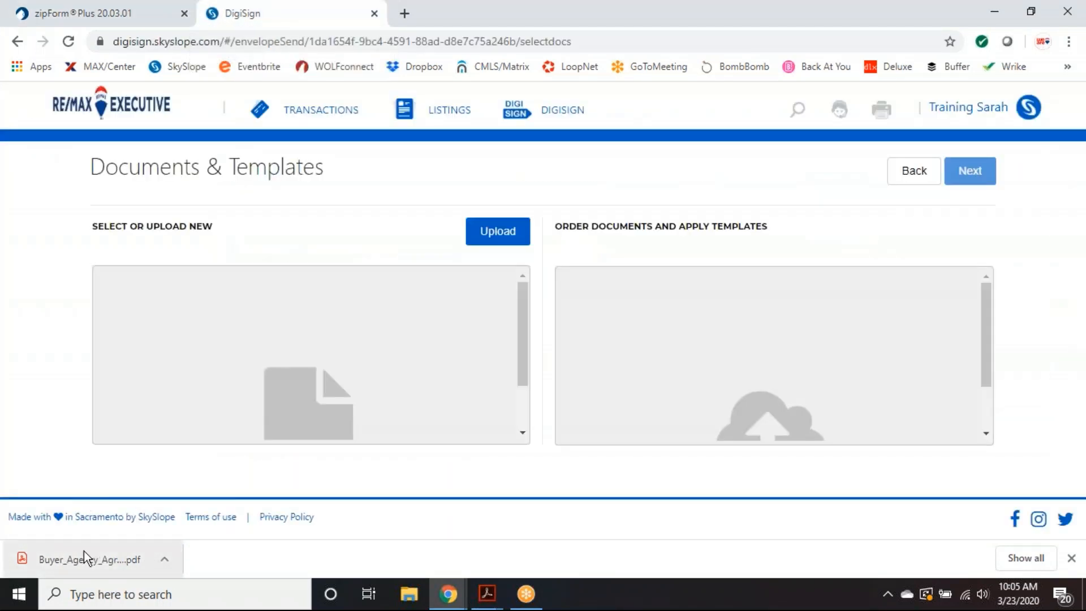
- Upload Buyer_Agency_Agreement__72019_ts43791.pdf into the envelope and open its template choices
left_click_drag(81, 559, 252, 336)
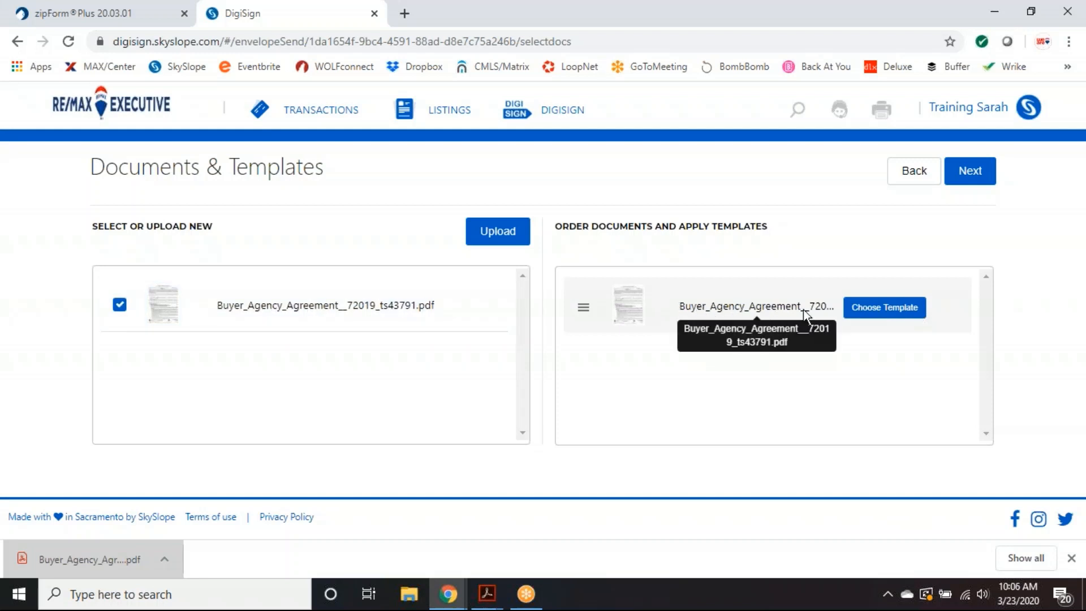
left_click(881, 314)
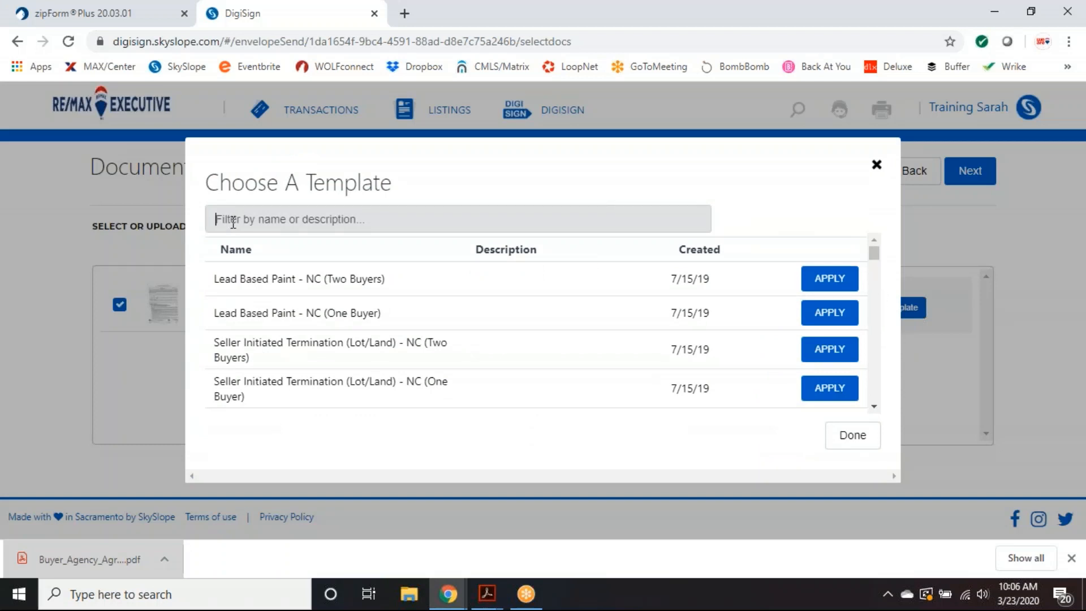
- Filter the template list by 'buyer' and reopen the agreement's template choices
type("b")
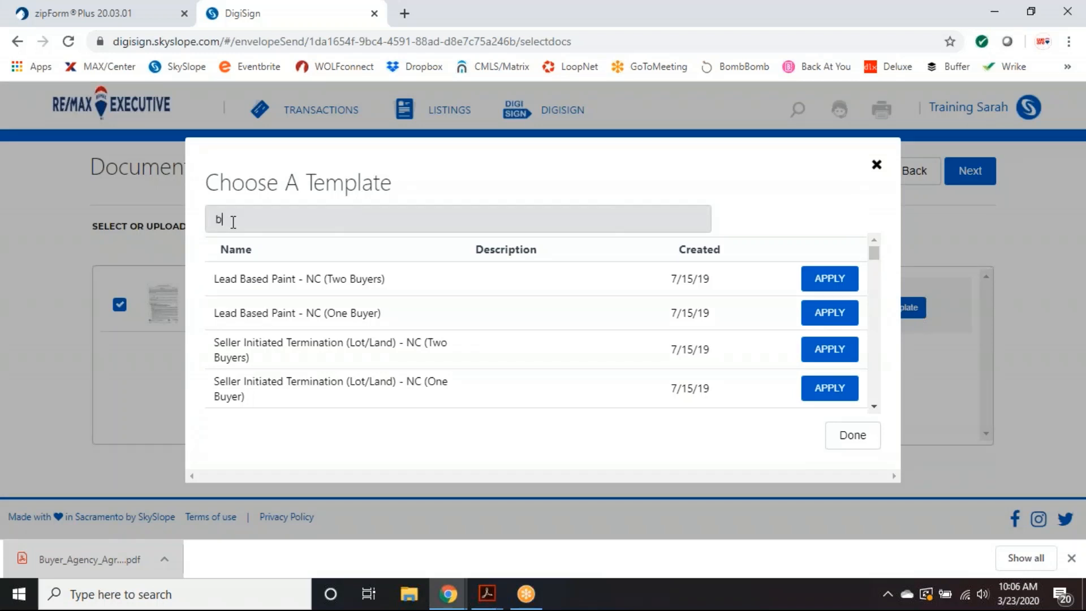
type("uyer")
double_click(253, 221)
left_click(145, 236)
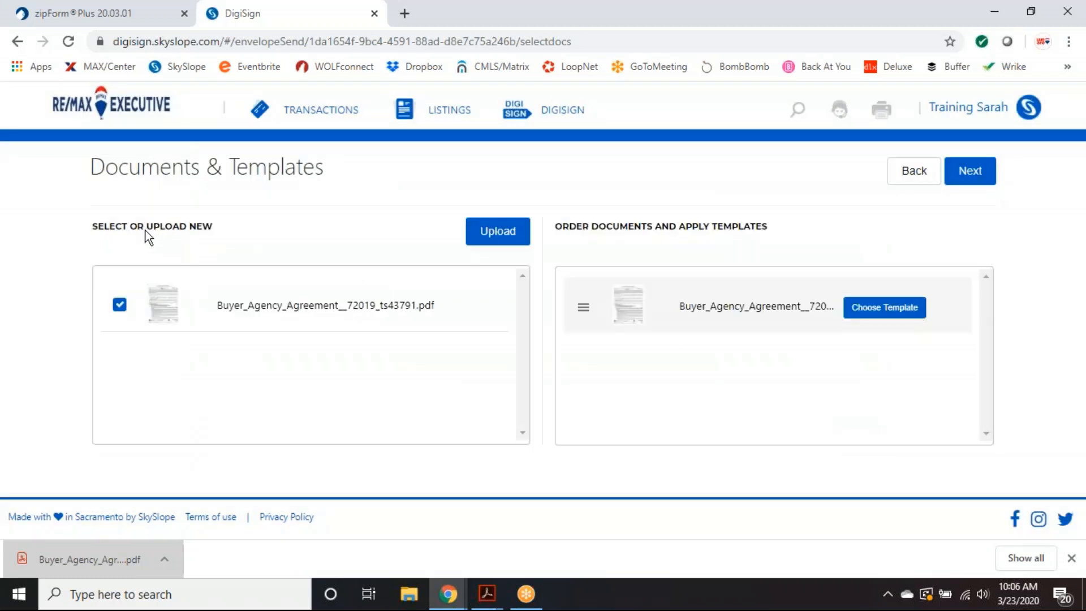
left_click(880, 310)
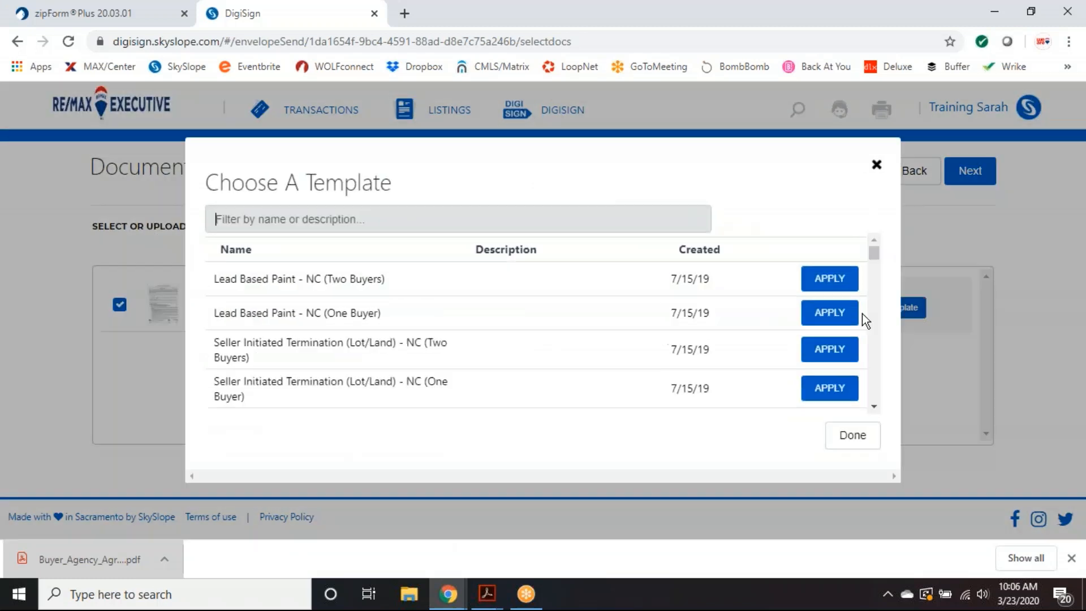
- Scroll down the template list to the Buyer Agency Agreement - NC templates
left_click(874, 406)
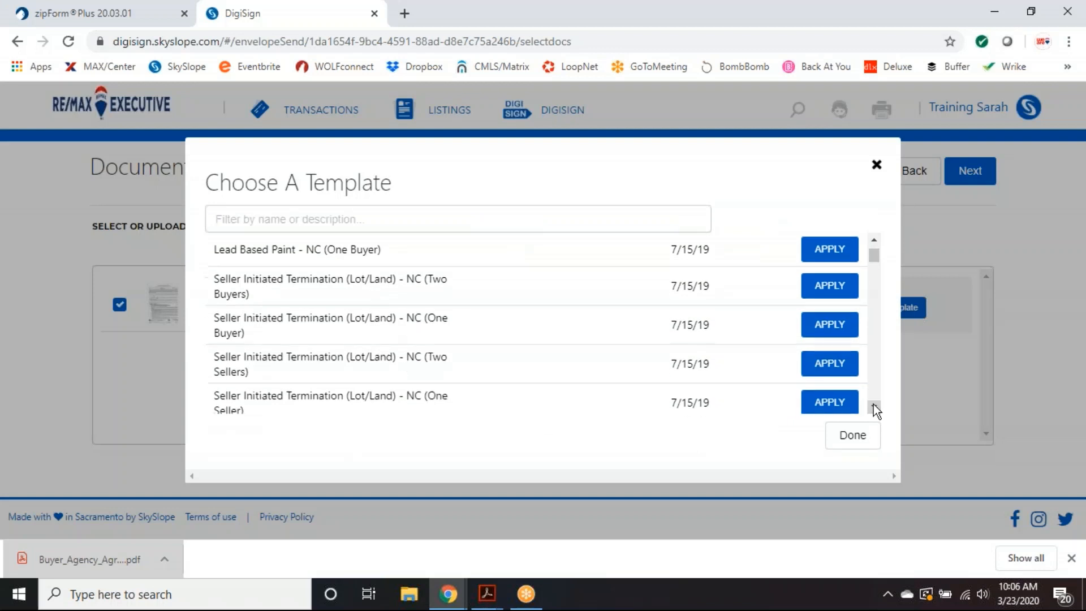
left_click(875, 407)
left_click(874, 406)
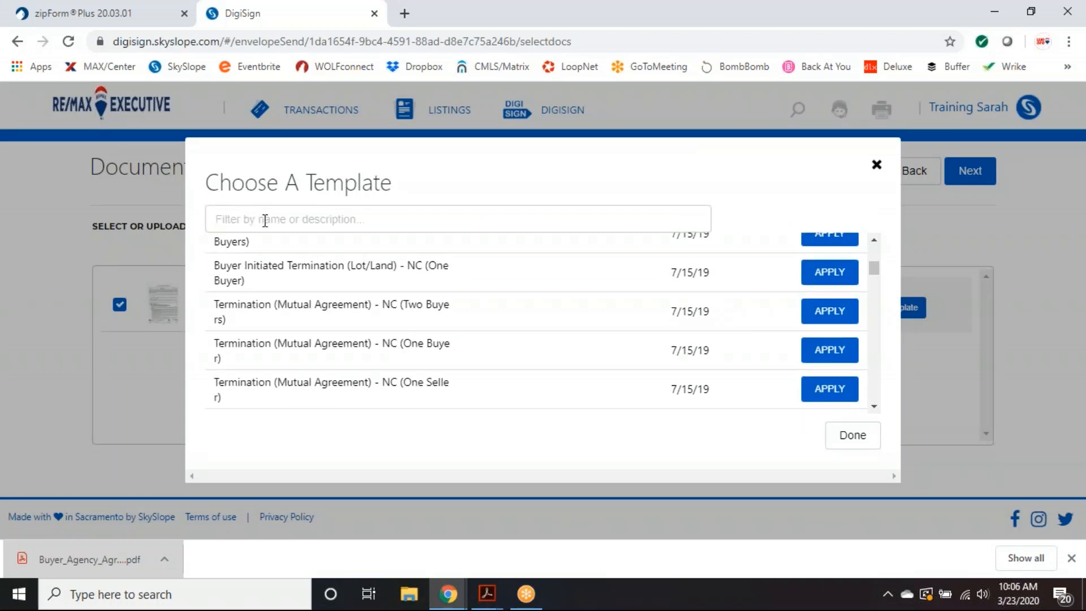
left_click(872, 405)
left_click(873, 405)
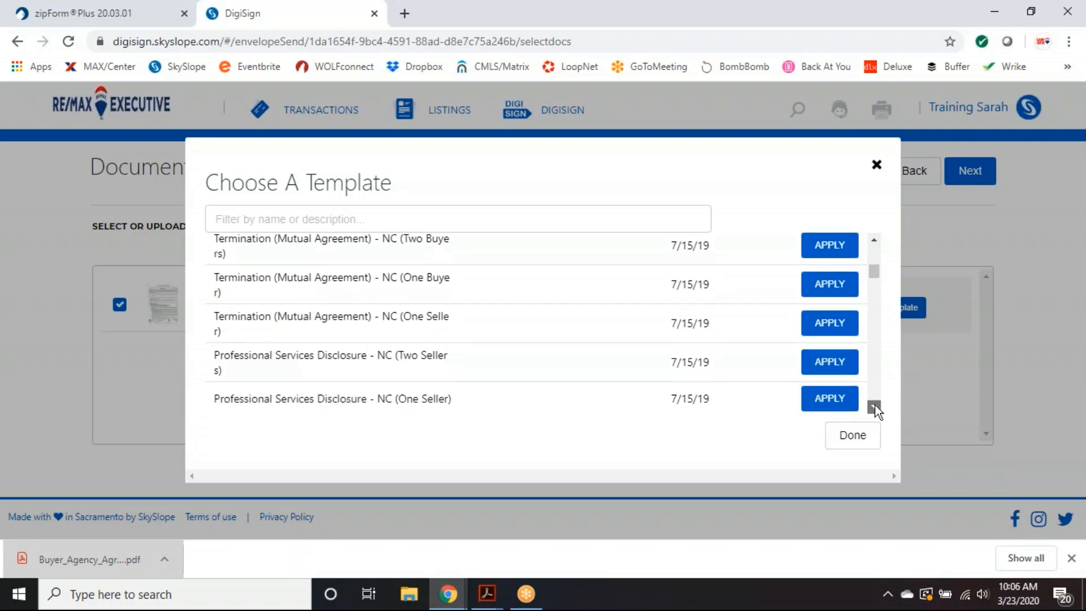
left_click(875, 405)
left_click(875, 405)
left_click(875, 405)
left_click(875, 405)
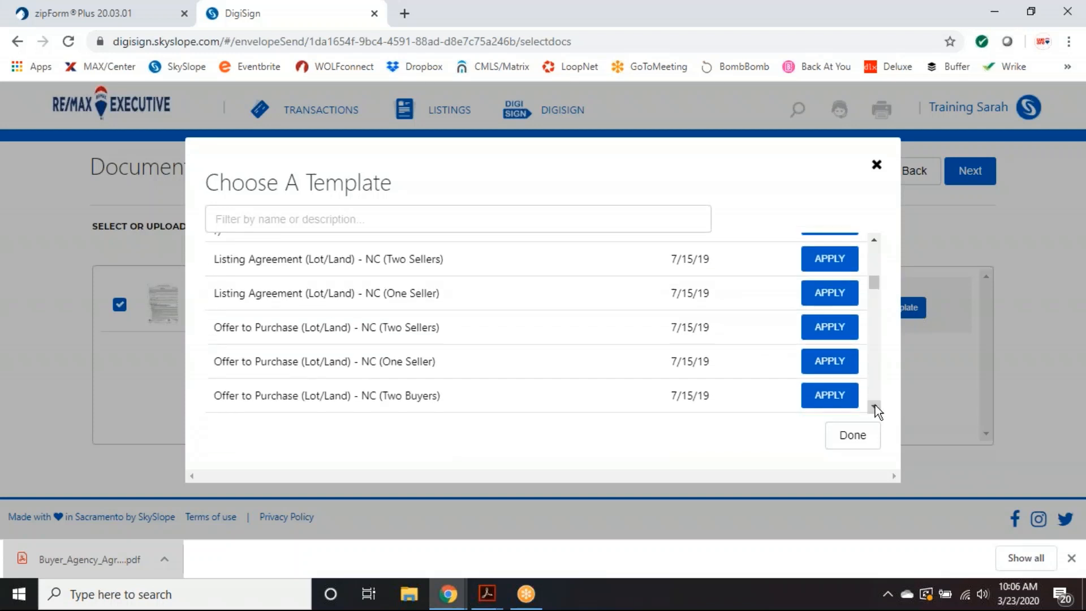
left_click(875, 405)
left_click(875, 405)
left_click(875, 405)
left_click(874, 405)
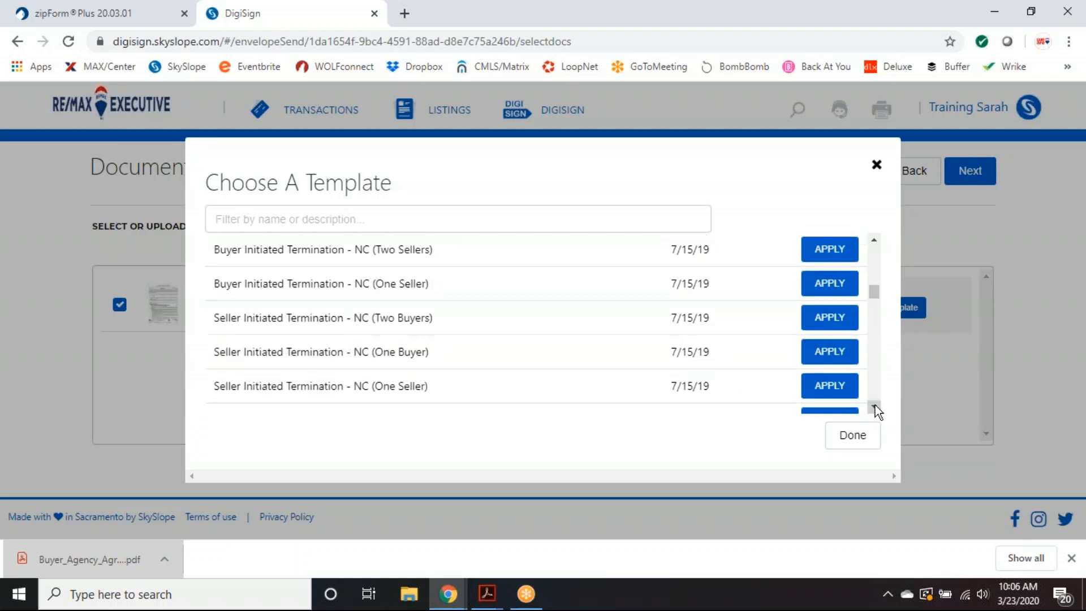
left_click(874, 406)
left_click(874, 406)
left_click(875, 406)
left_click(875, 405)
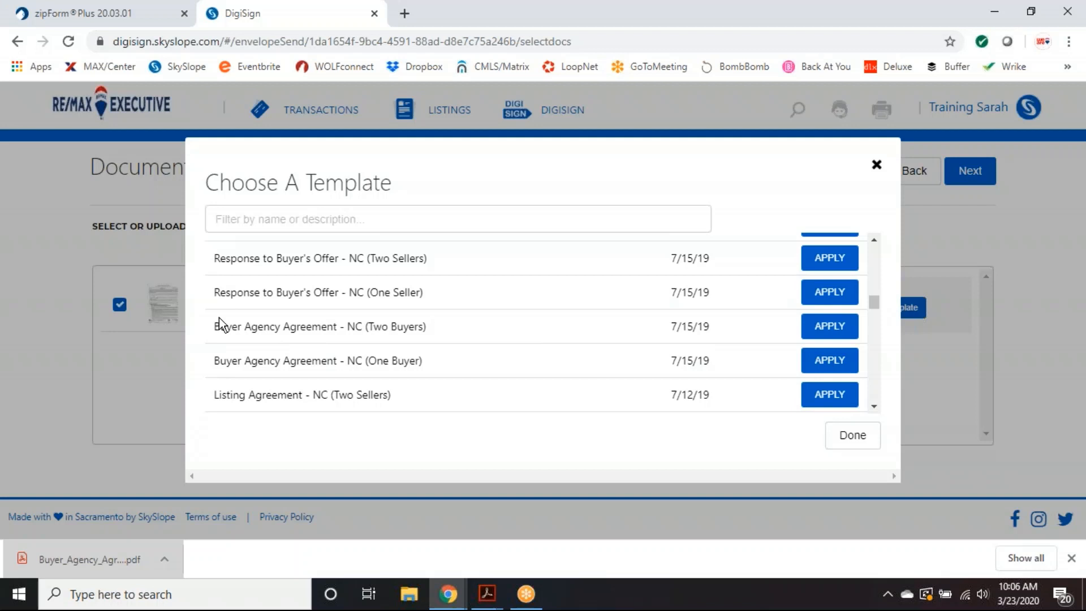
- Apply the Buyer Agency Agreement - NC (One Buyer) template
left_click_drag(368, 358, 418, 360)
left_click_drag(373, 327, 428, 326)
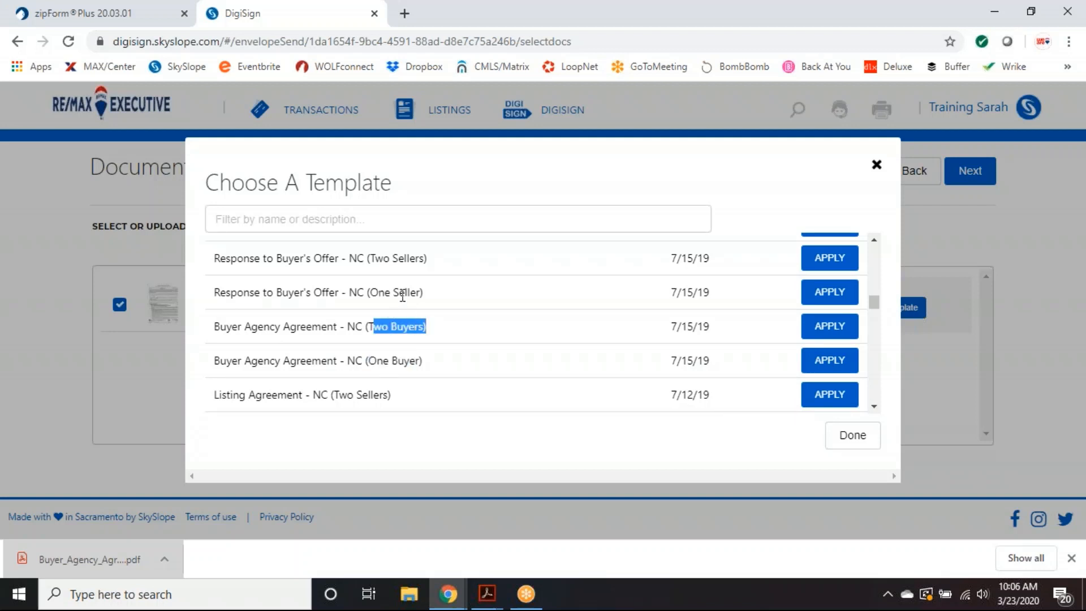
left_click(388, 323)
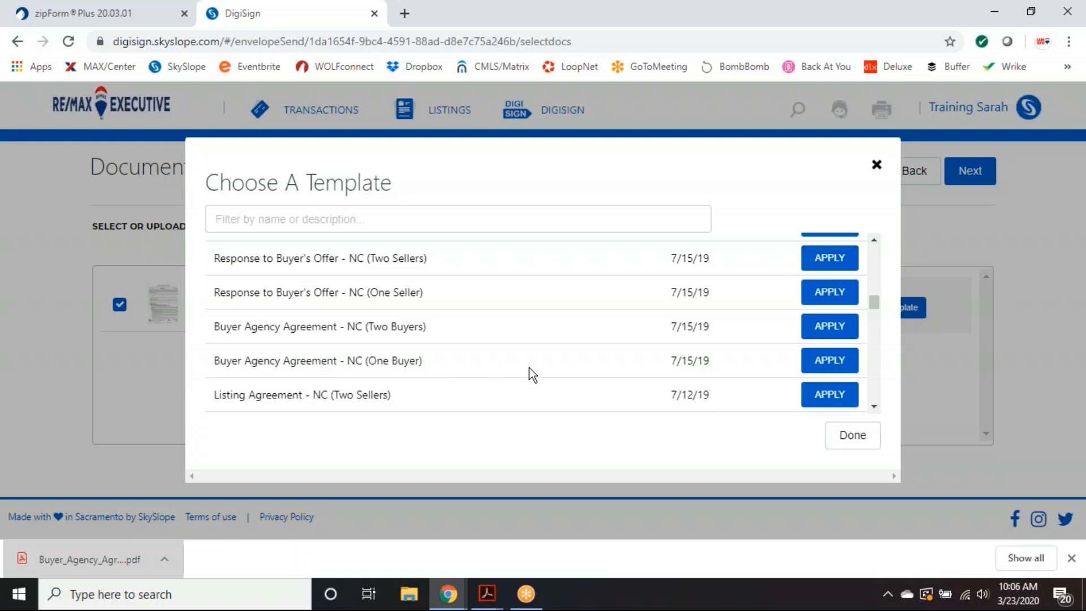
left_click(827, 365)
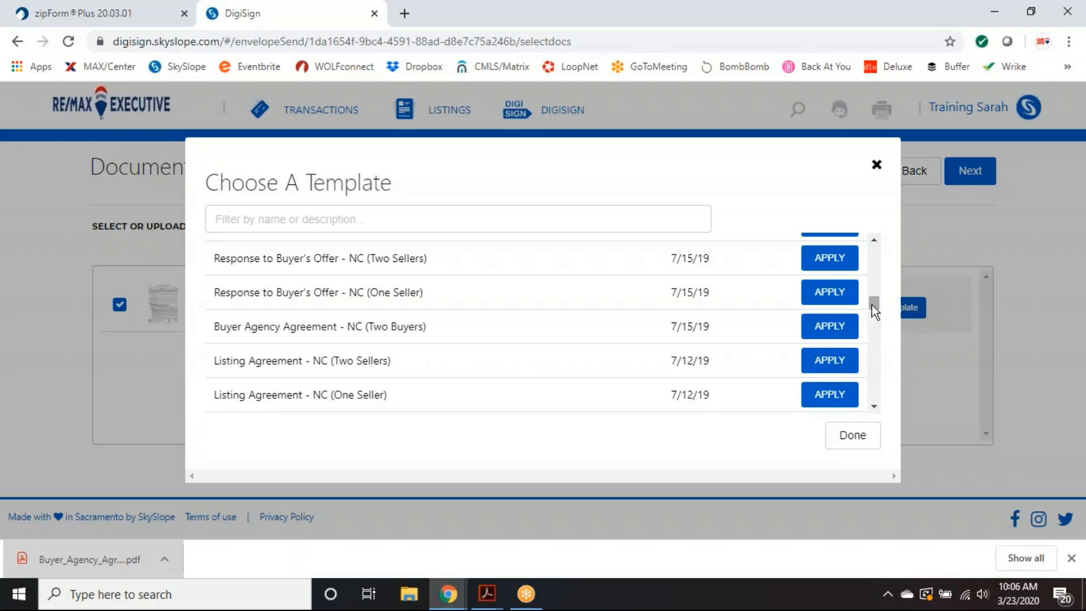
left_click_drag(873, 306, 875, 249)
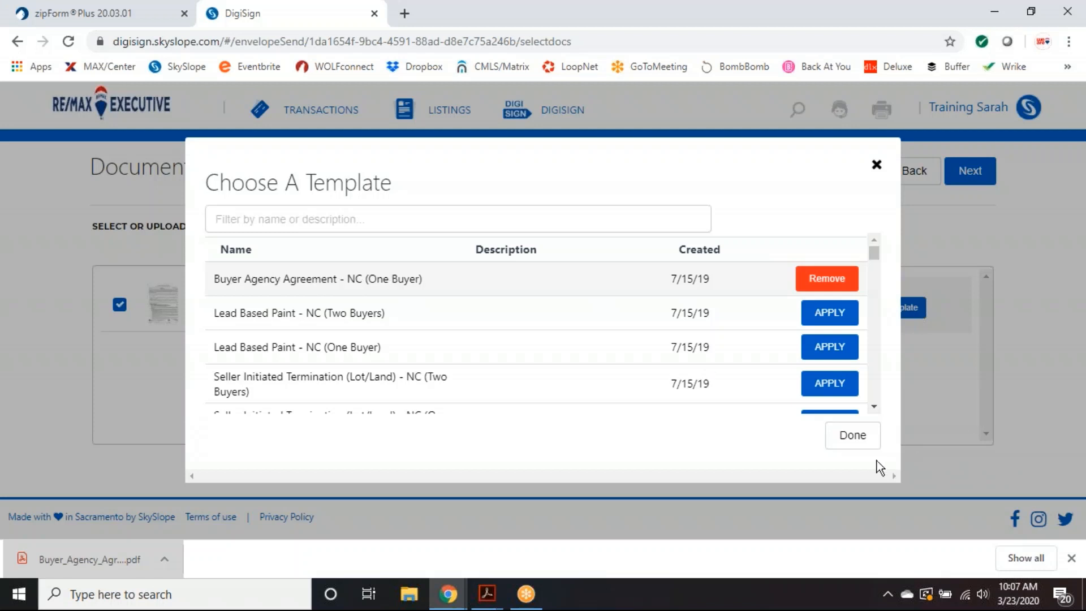
- Finish template selection and continue to the Recipients & Signing Order step
left_click(856, 442)
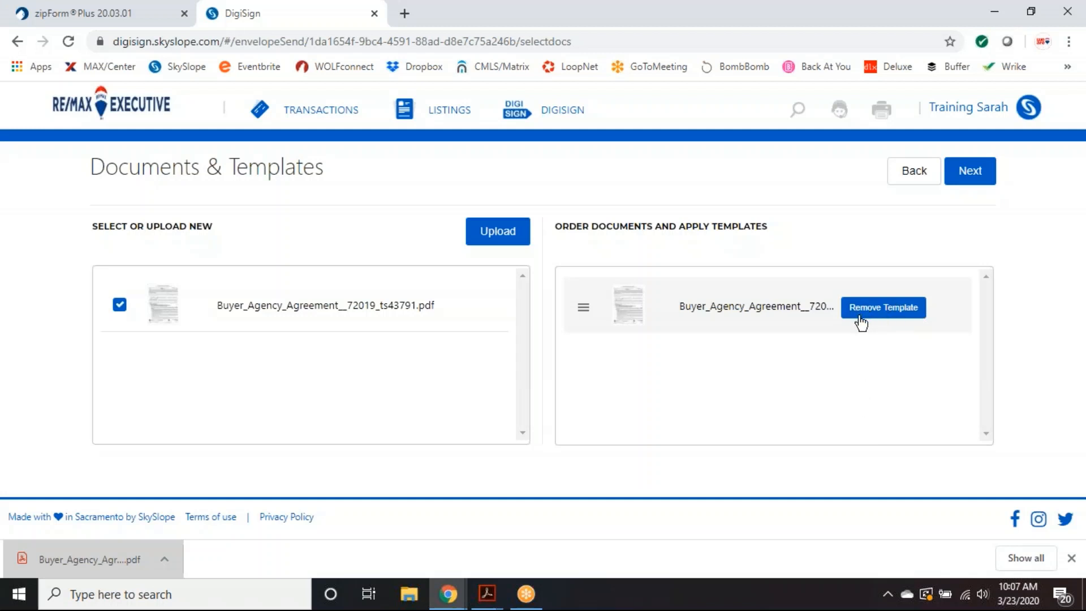
left_click(971, 178)
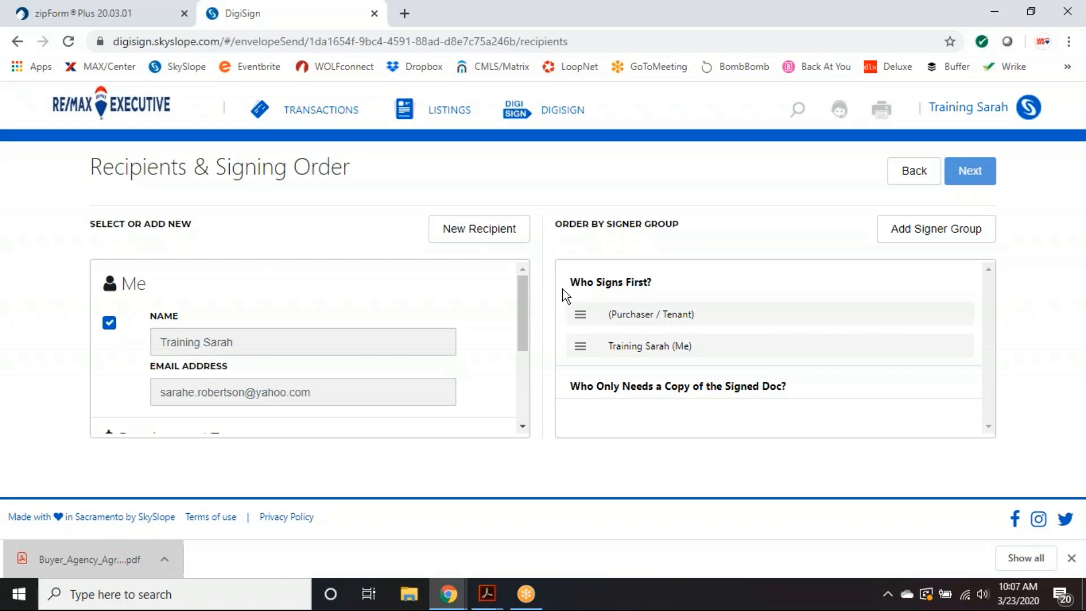
scroll(523, 312, "down", 1)
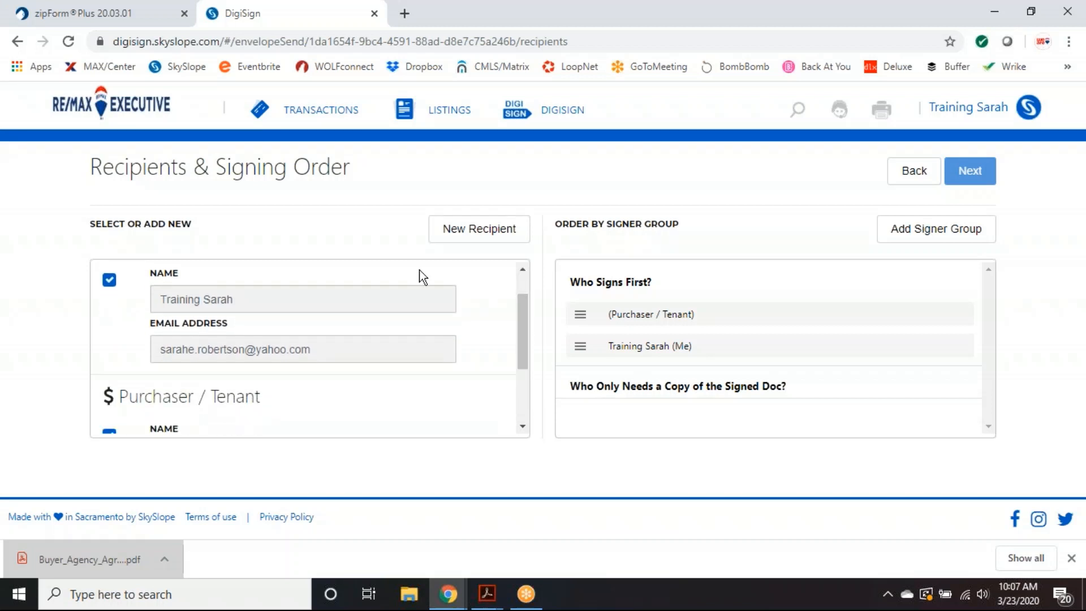
scroll(526, 318, "up", 1)
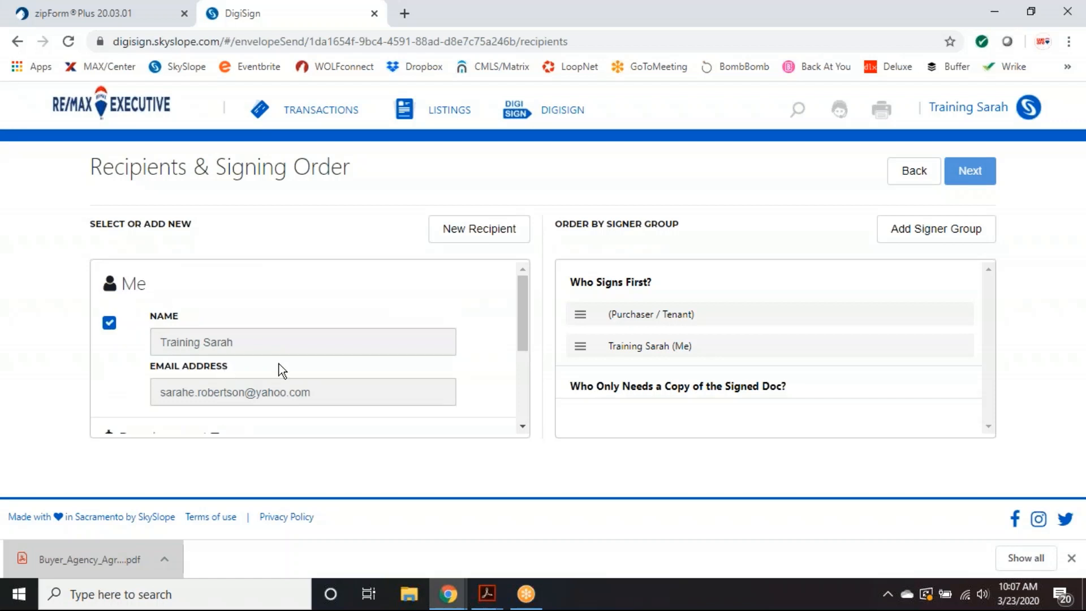
scroll(520, 348, "down", 3)
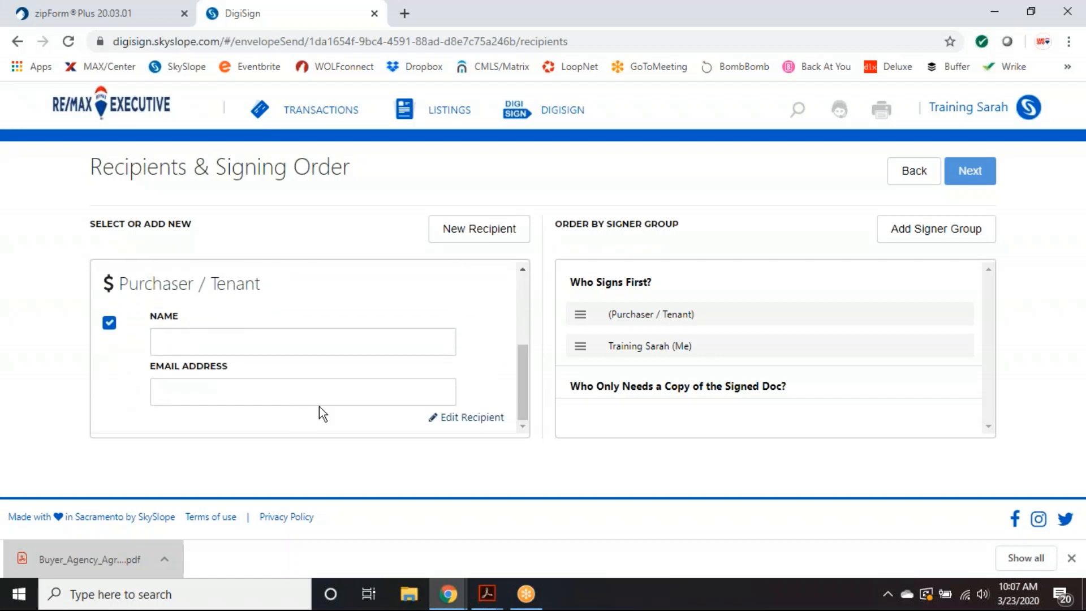
- Fill the Purchaser / Tenant name and e-mail from the saved contact
left_click(287, 345)
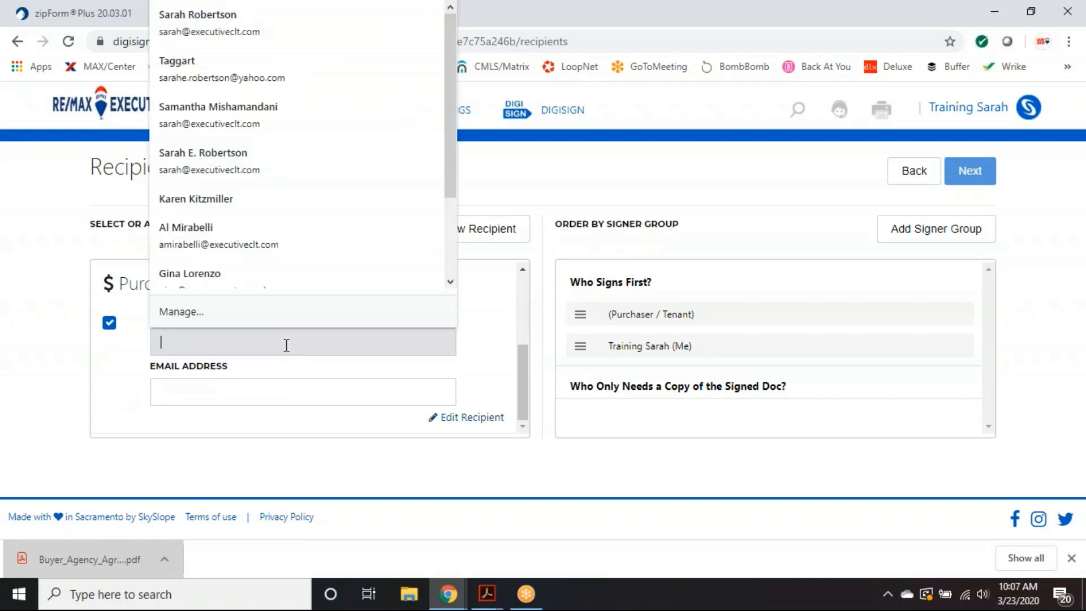
left_click(226, 28)
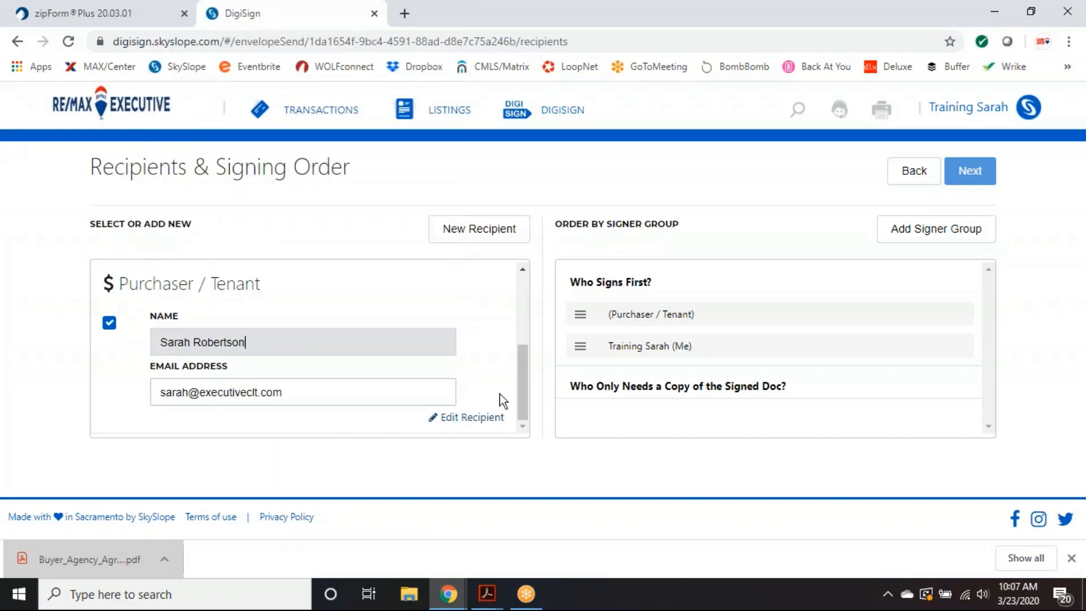
left_click(517, 443)
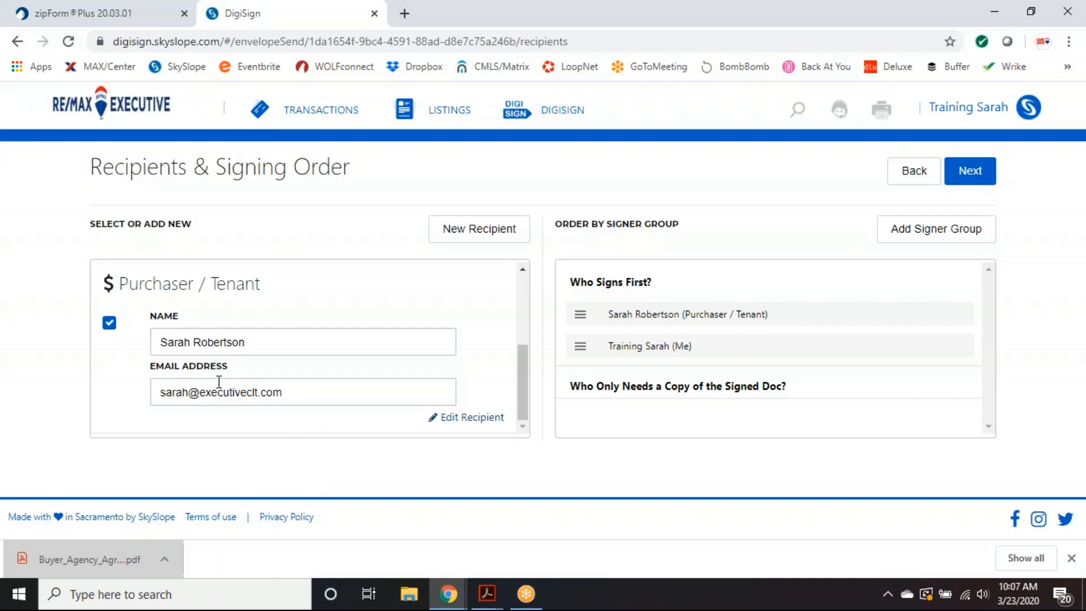
scroll(482, 388, "up", 3)
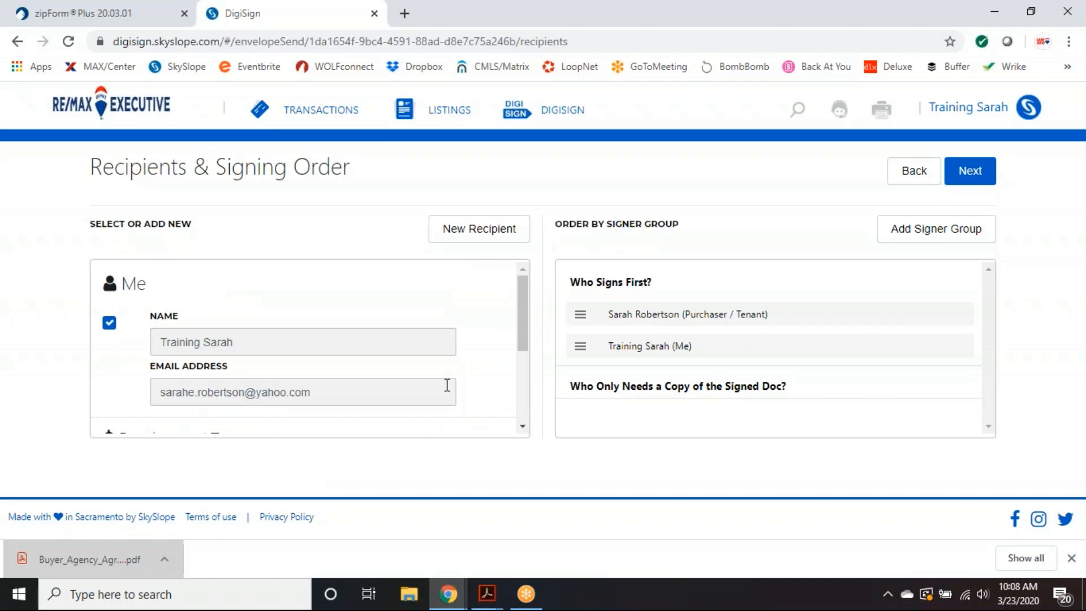
scroll(447, 384, "down", 3)
scroll(447, 385, "up", 3)
left_click_drag(519, 319, 521, 393)
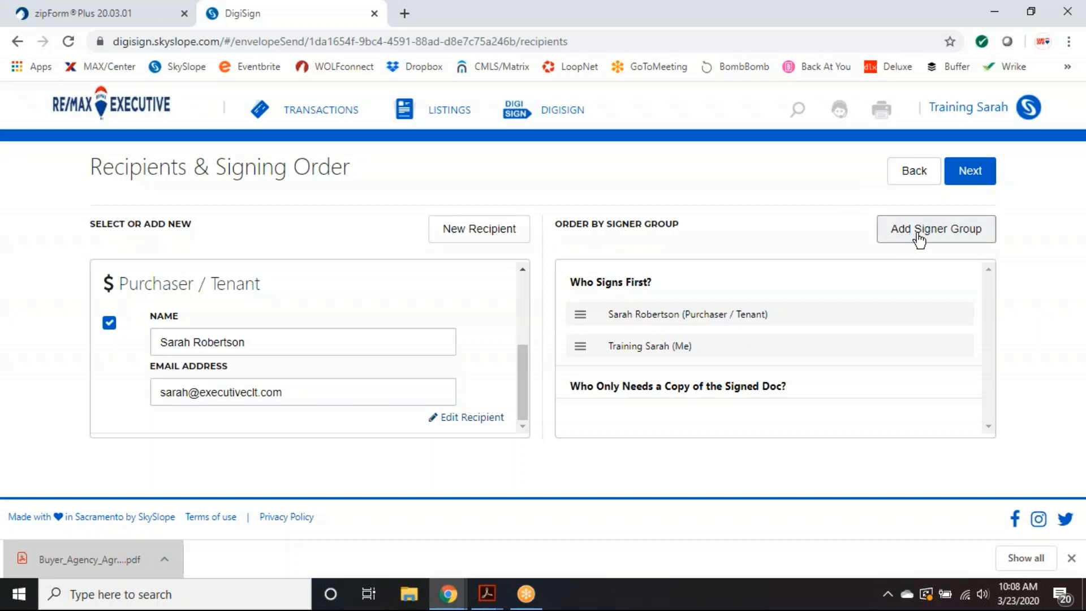
- Give the agent a separate second signing group after the Purchaser / Tenant
left_click(917, 239)
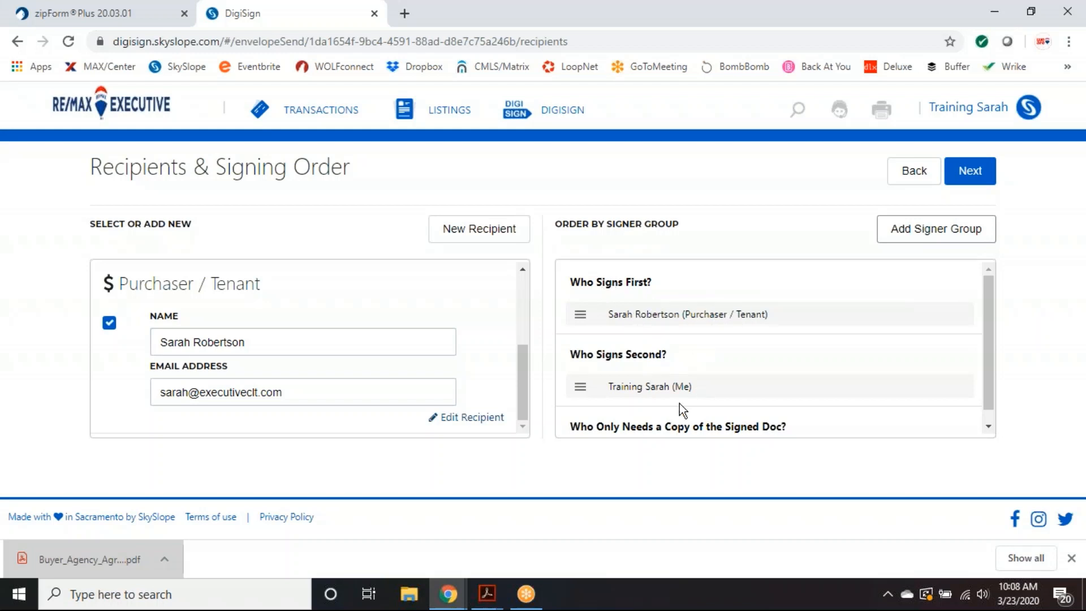
left_click_drag(986, 319, 988, 342)
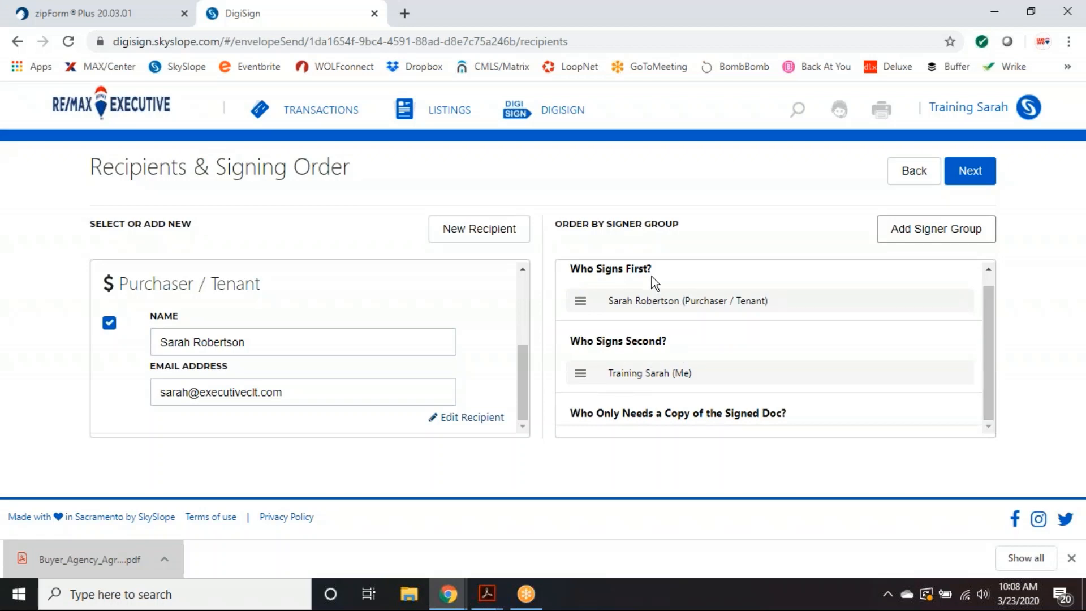
scroll(763, 346, "up", 1)
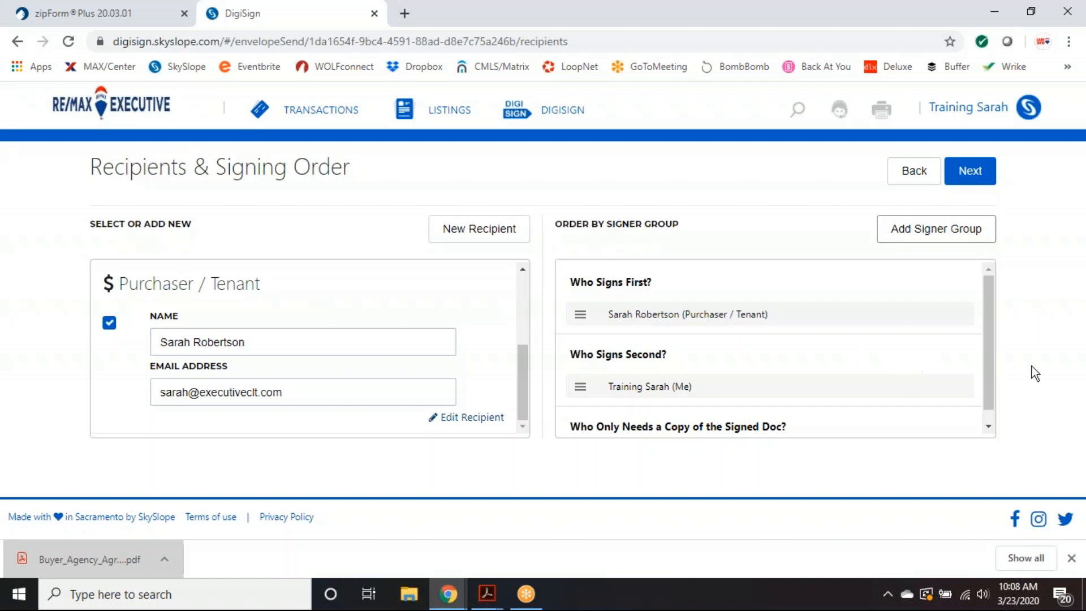
- Continue to the field placement view and scroll to the page 1 footer
left_click(971, 177)
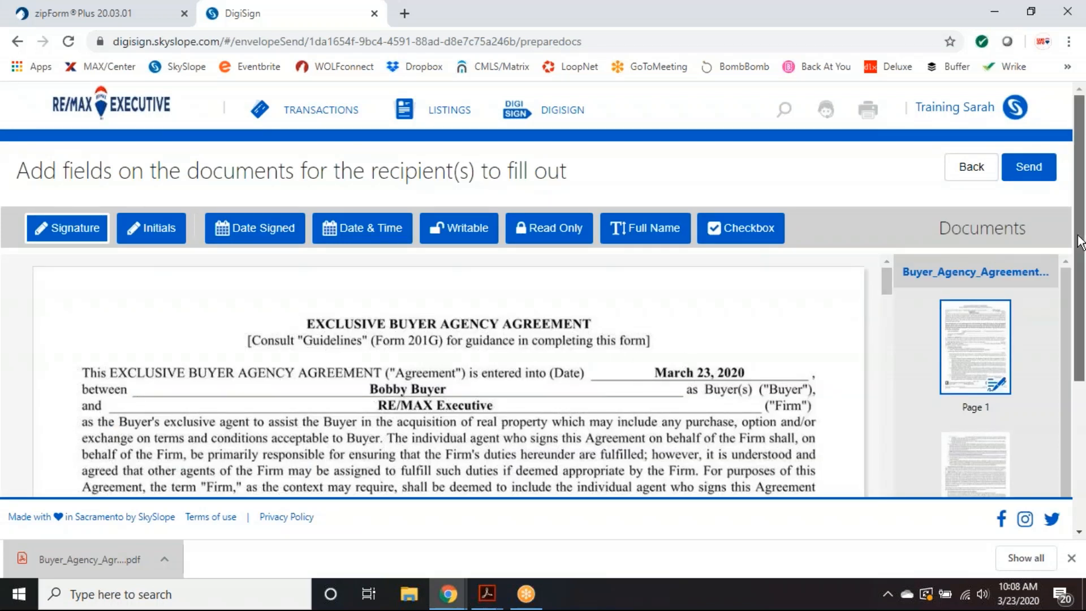
scroll(1080, 242, "down", 3)
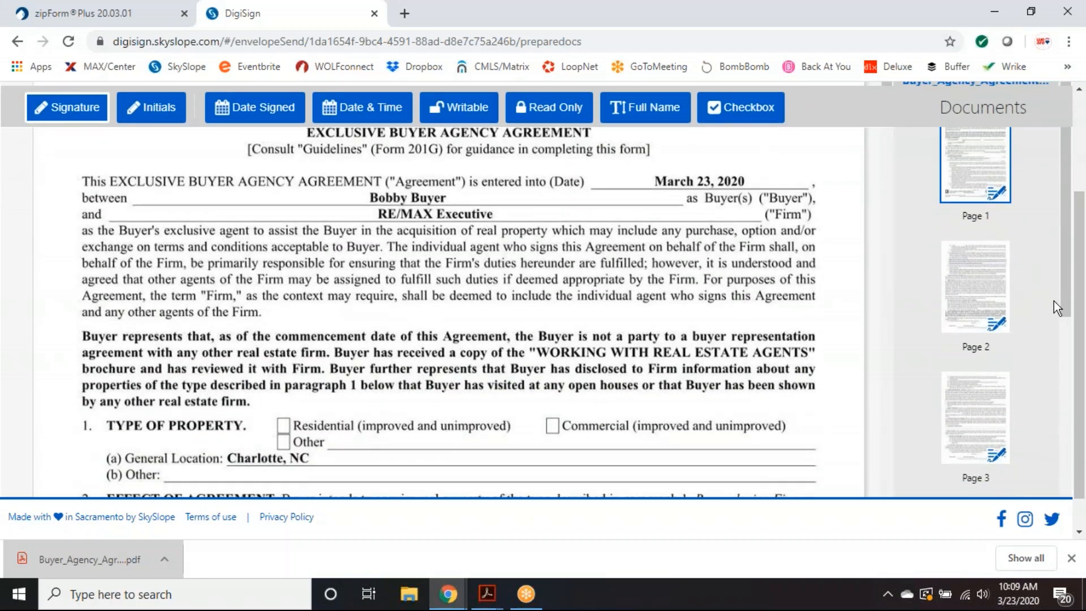
scroll(776, 328, "down", 2)
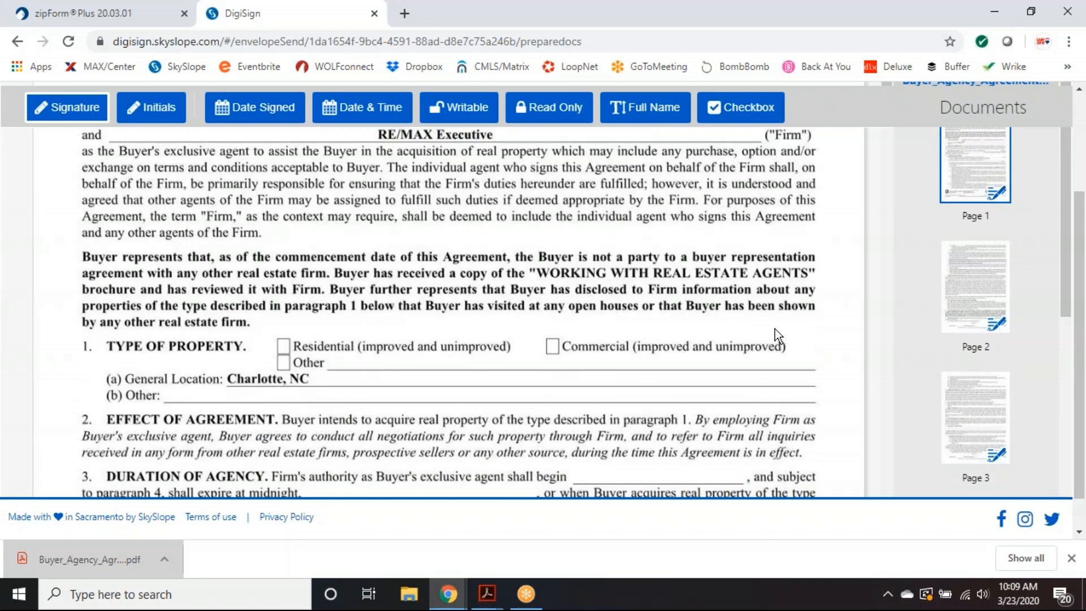
scroll(776, 328, "down", 3)
scroll(775, 328, "down", 8)
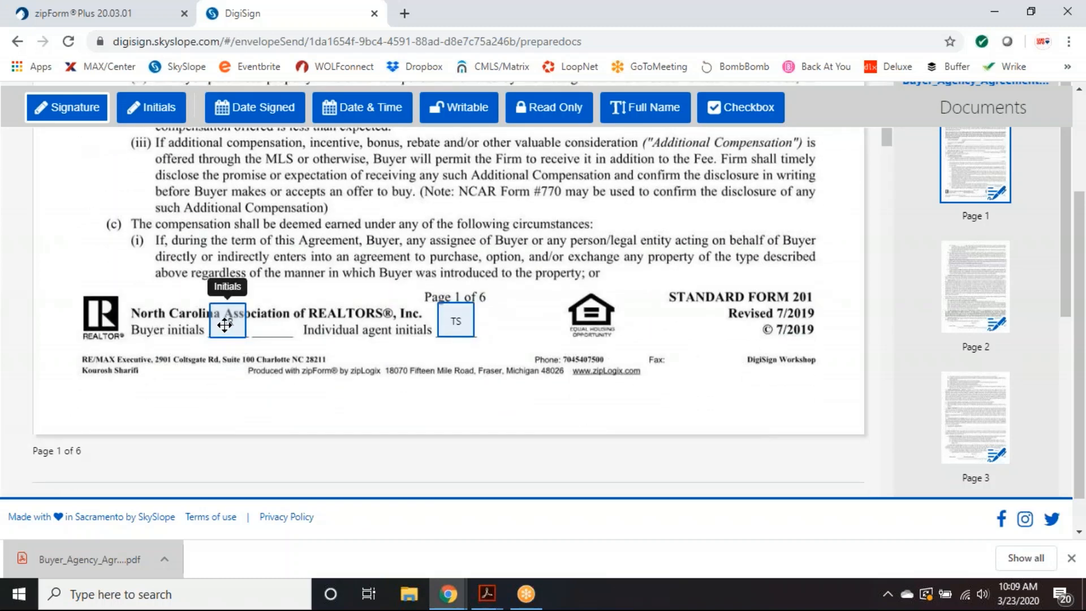
- Confirm the buyer initials go to the purchaser and check the agent initials assignment
left_click(226, 320)
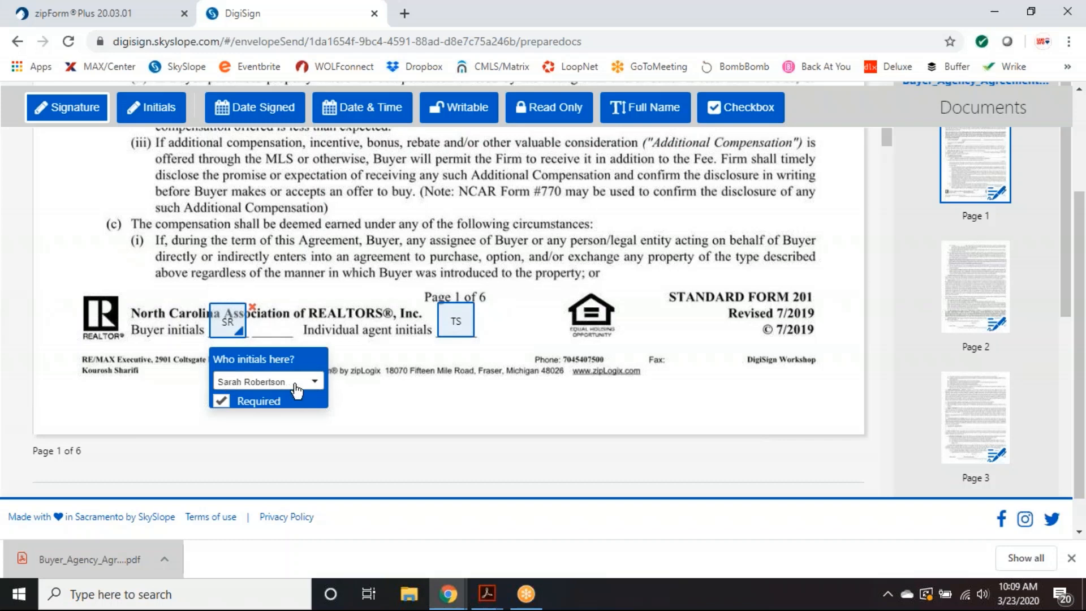
left_click(314, 384)
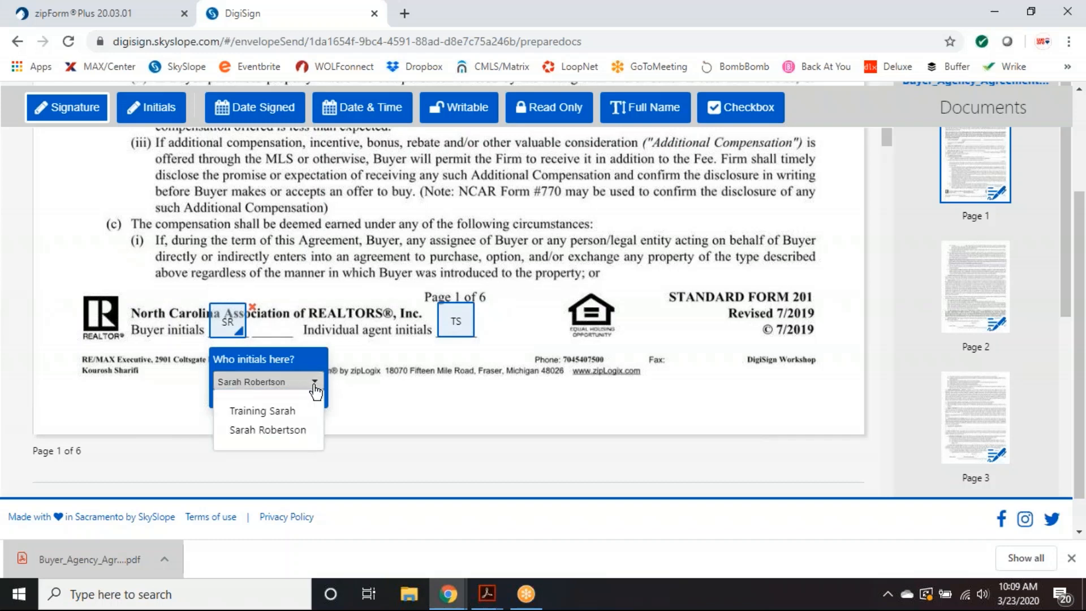
left_click(316, 386)
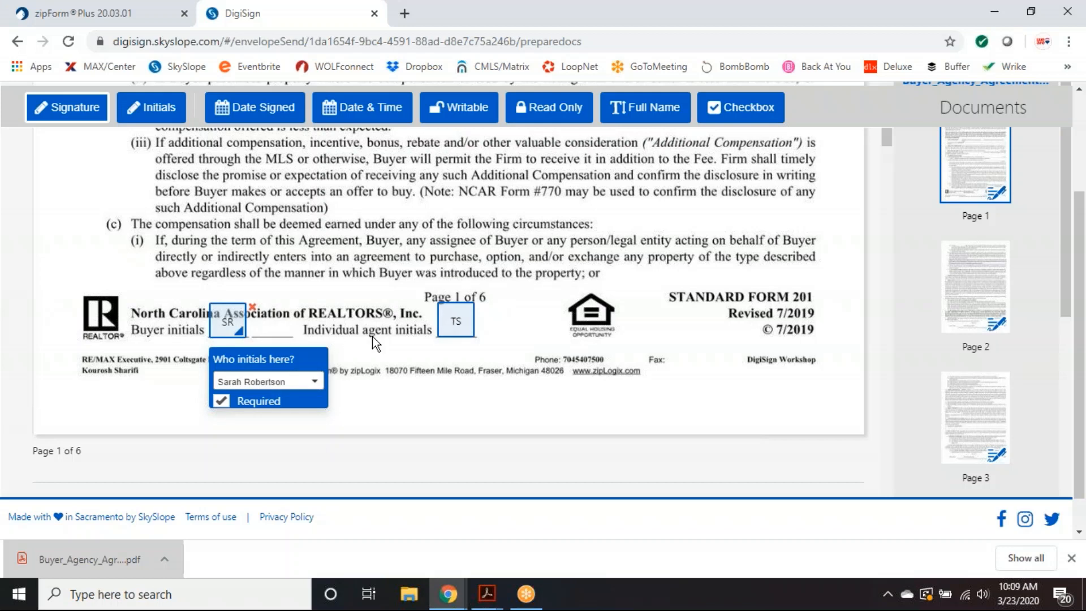
left_click(451, 323)
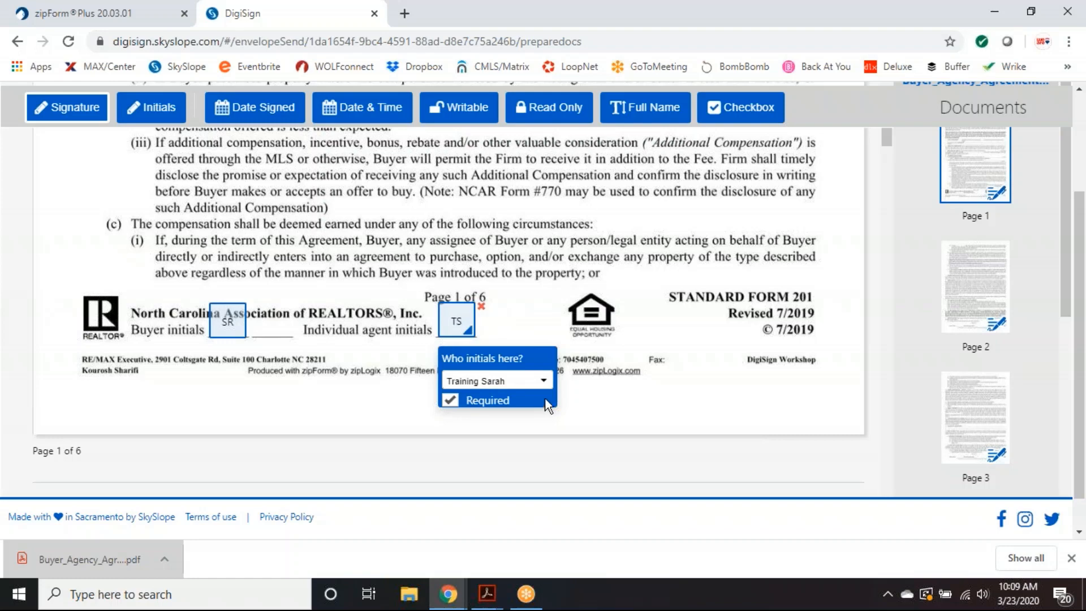
scroll(695, 352, "down", 10)
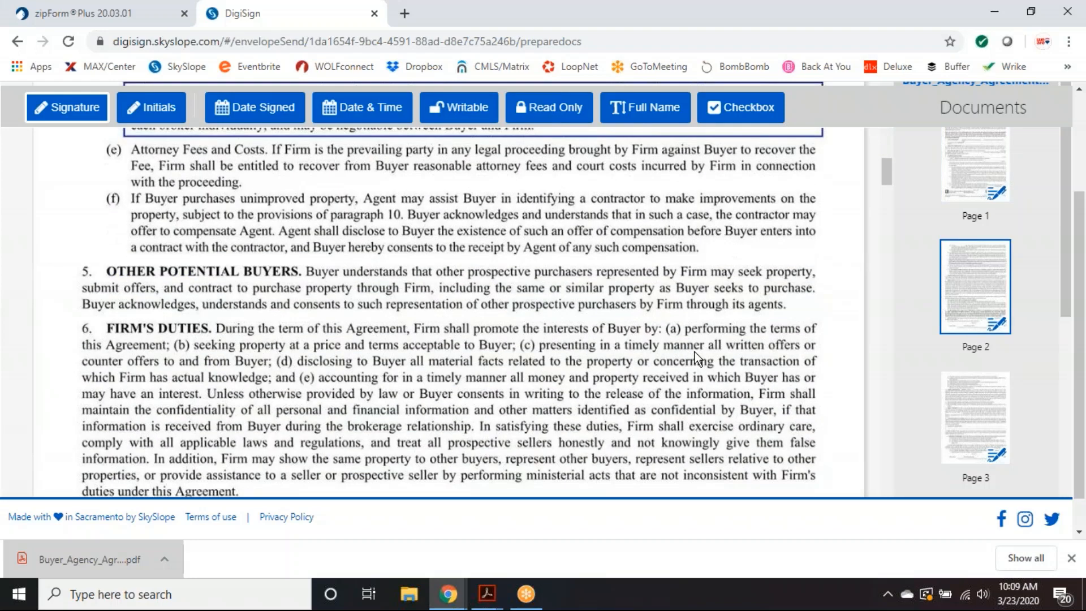
scroll(695, 352, "down", 10)
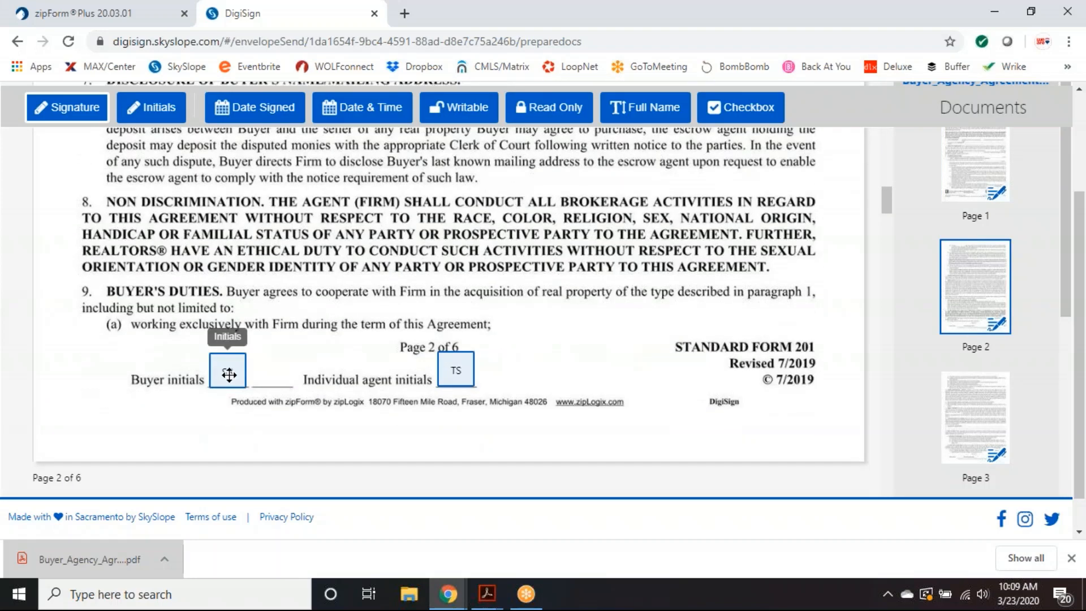
scroll(566, 371, "down", 5)
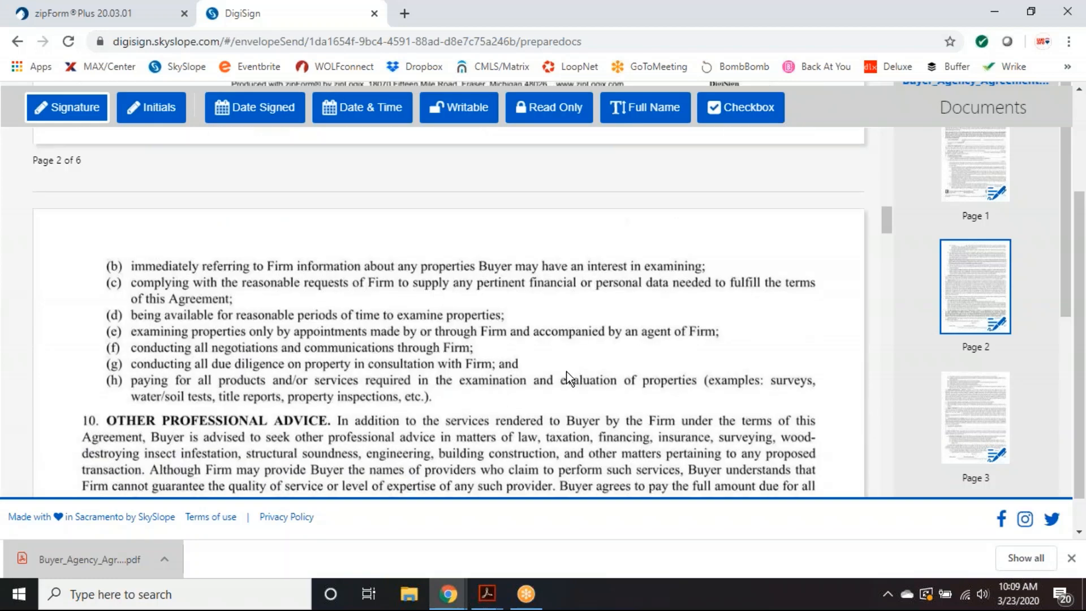
scroll(566, 372, "down", 9)
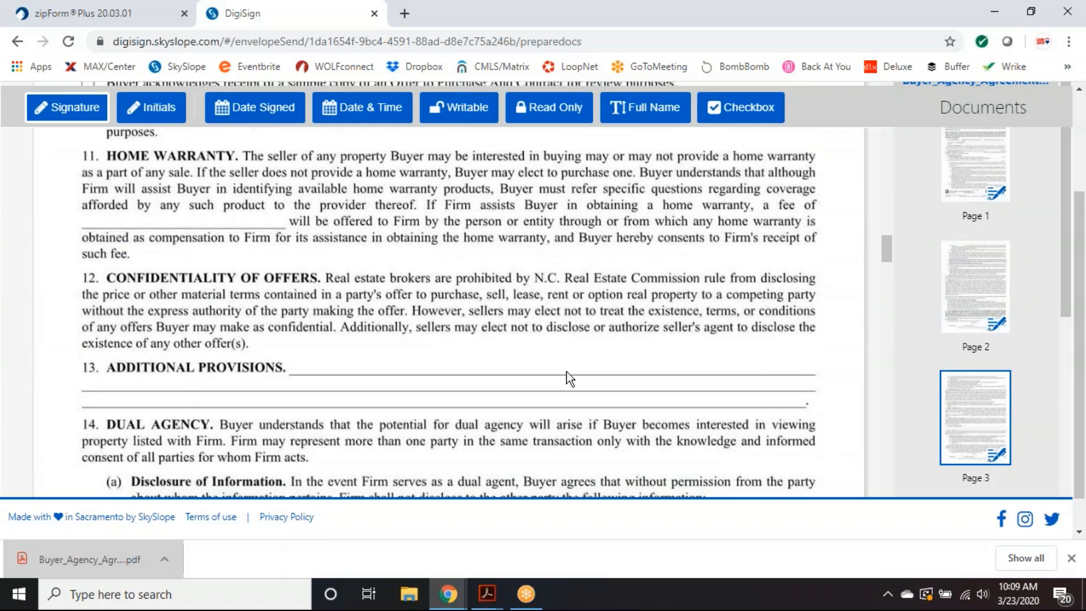
scroll(567, 378, "down", 1)
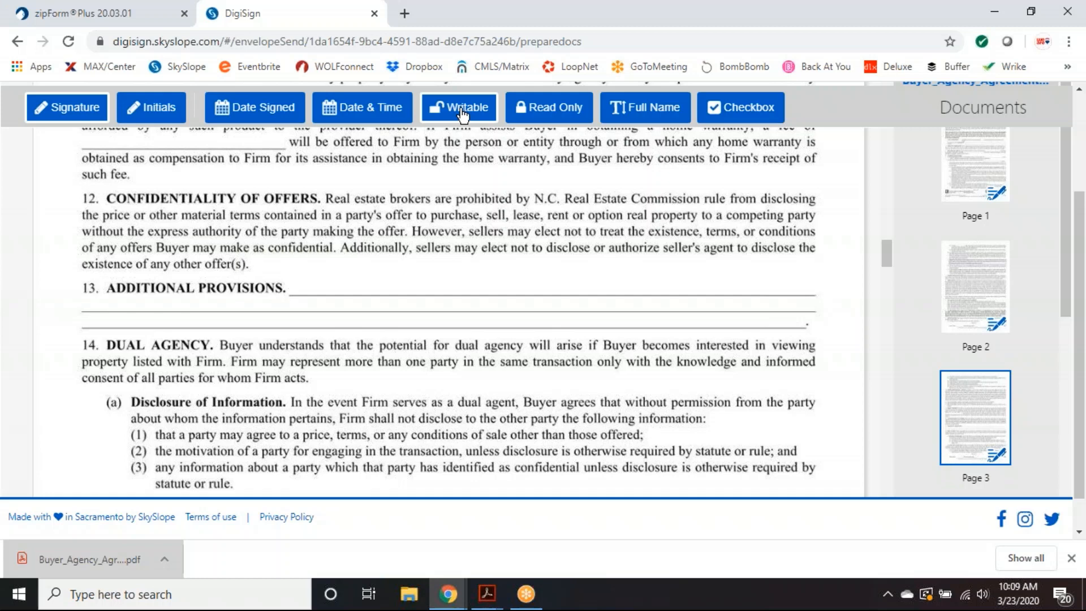
- Add a writable text field stretched across the Additional Provisions line
left_click(463, 113)
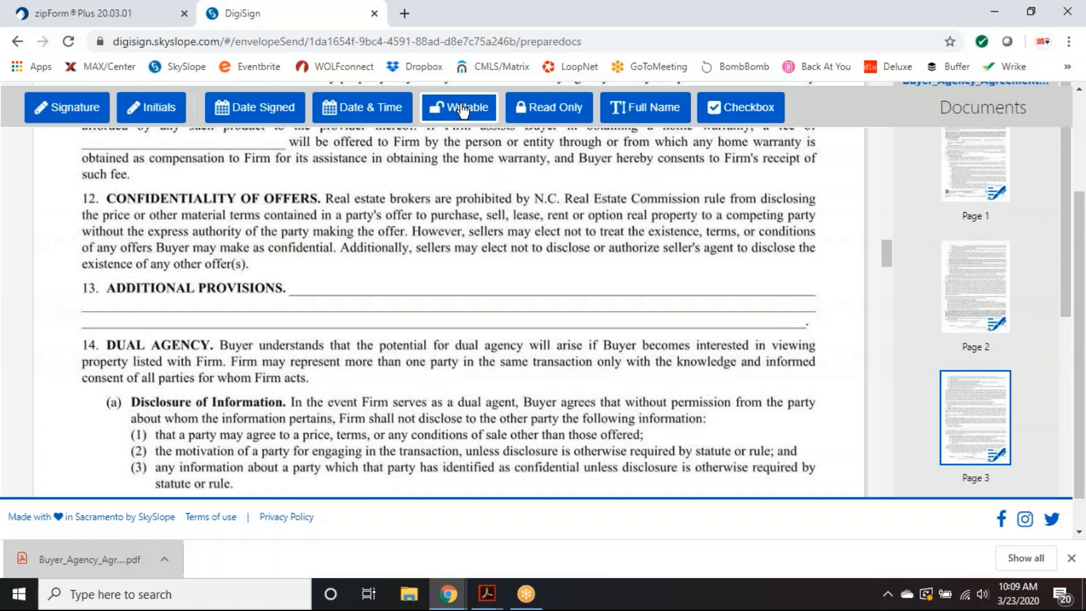
left_click(315, 265)
left_click_drag(437, 289, 725, 294)
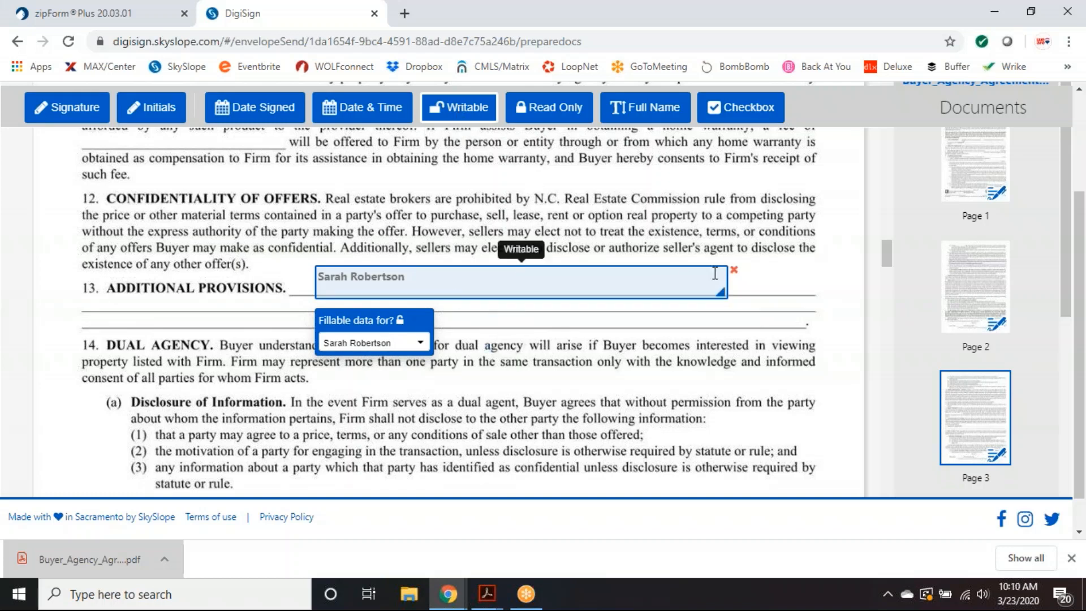
left_click(735, 271)
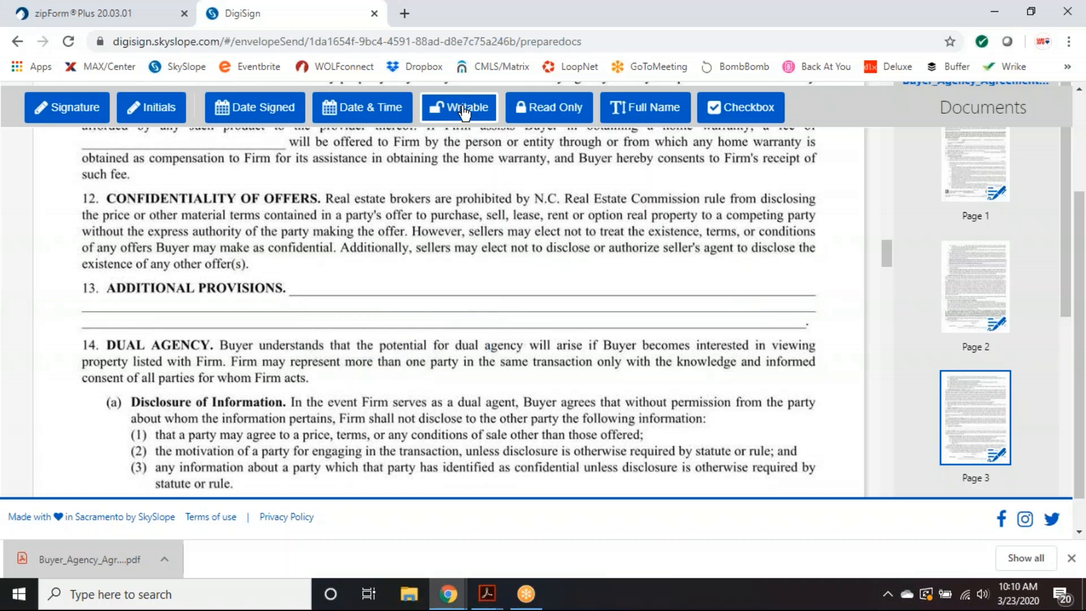
left_click(301, 281)
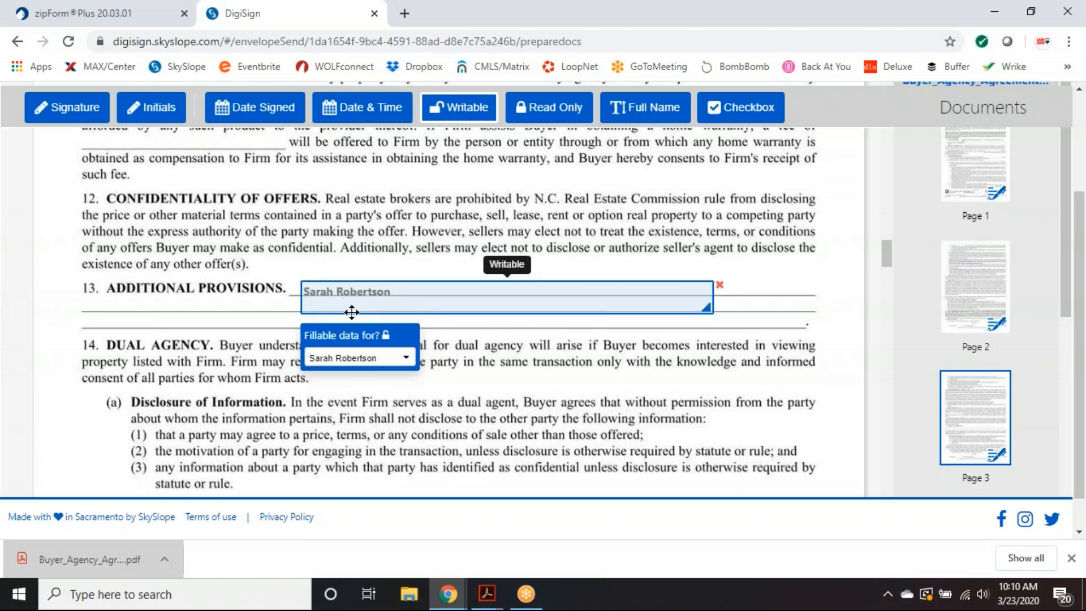
left_click_drag(352, 312, 130, 327)
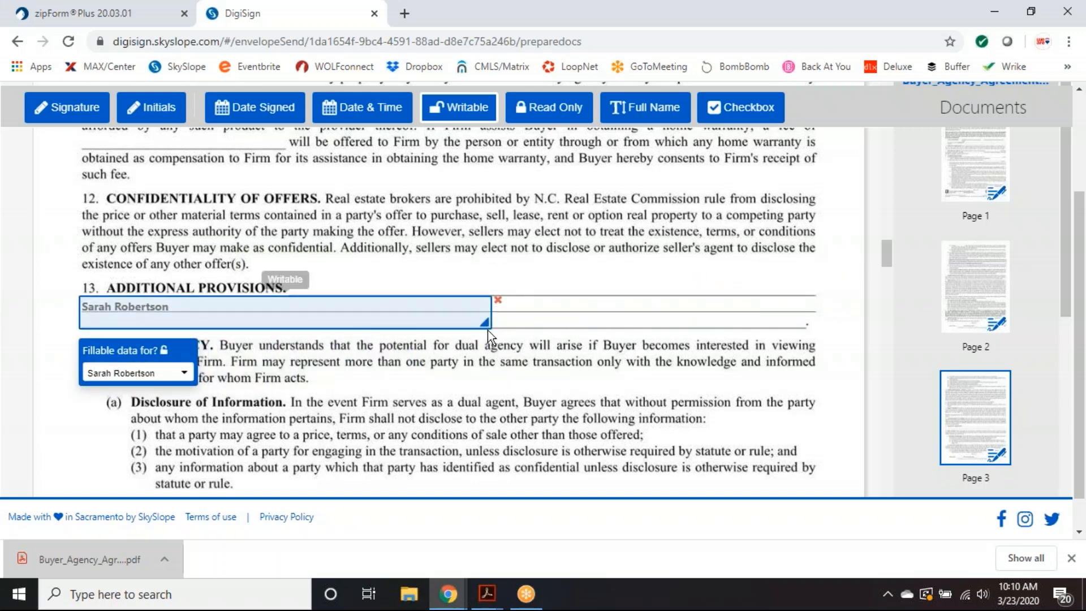
left_click_drag(486, 323, 815, 326)
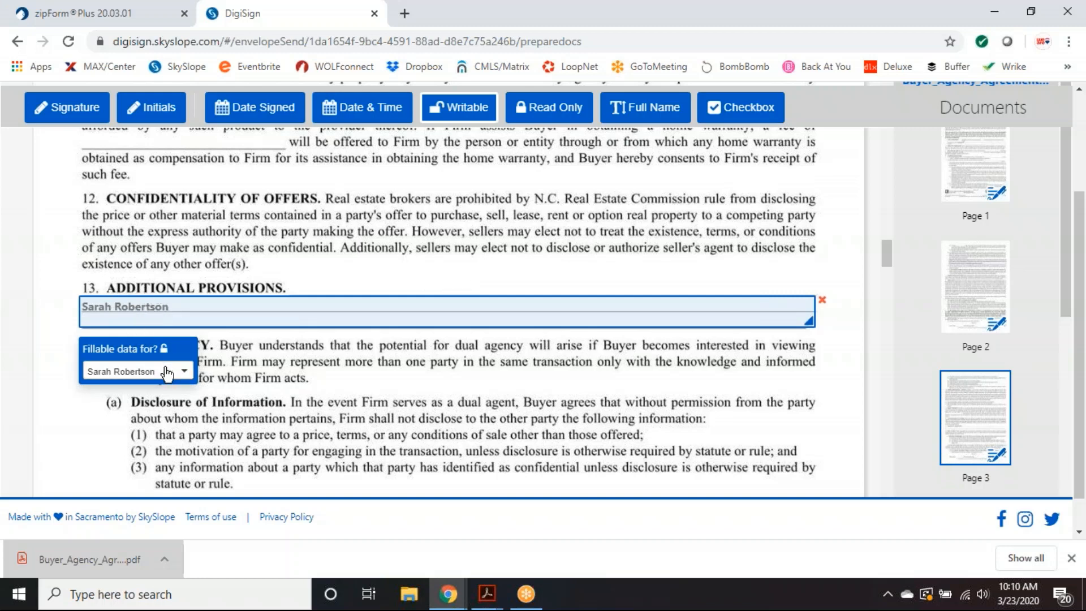
- Assign the Additional Provisions field to the purchaser and review the later pages
left_click(185, 372)
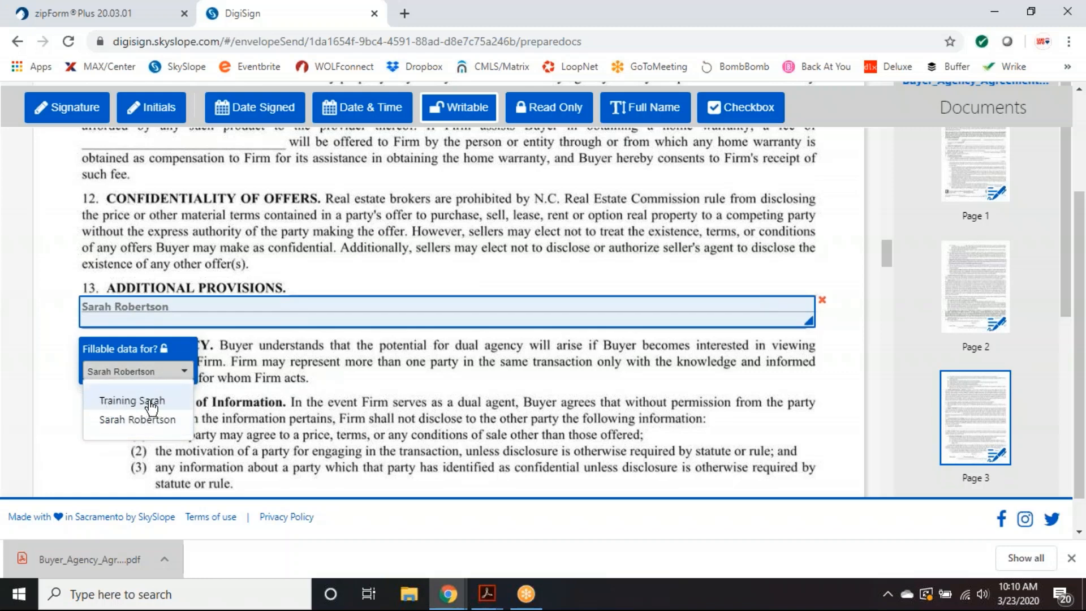
left_click(130, 402)
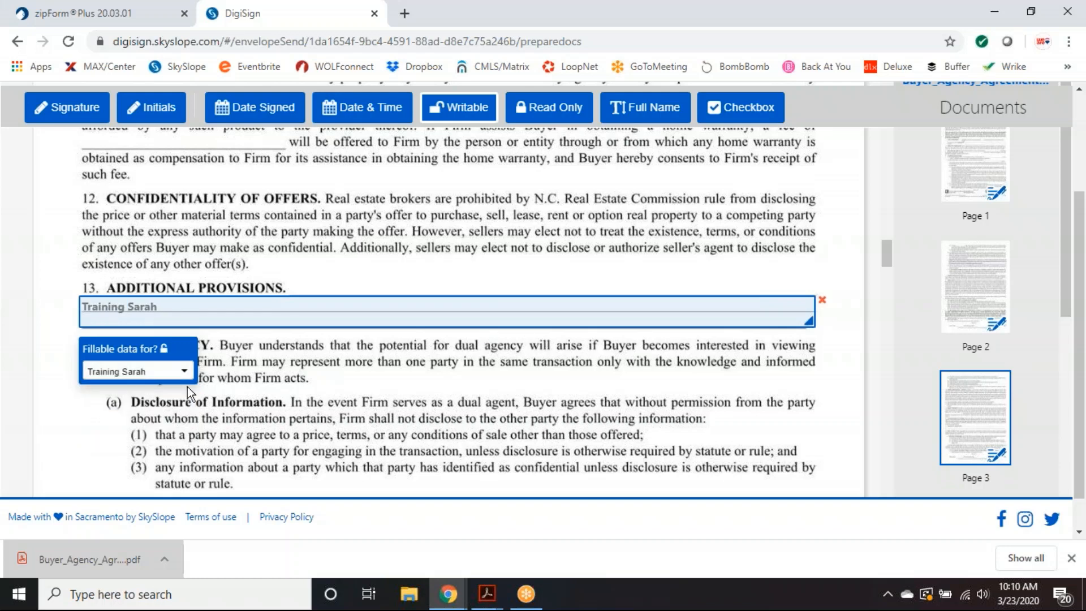
left_click(170, 372)
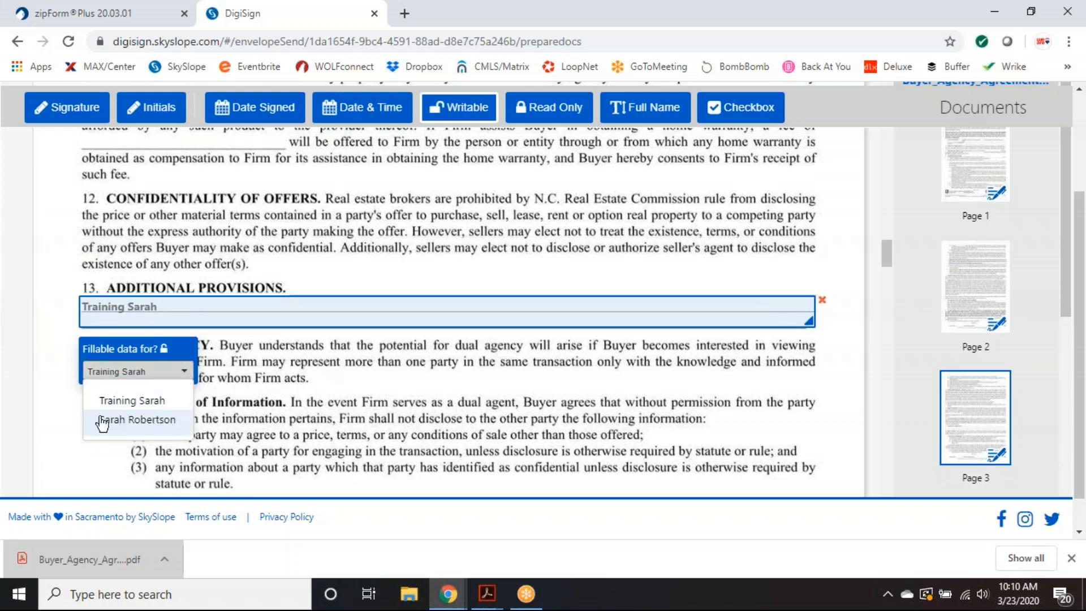
left_click(139, 420)
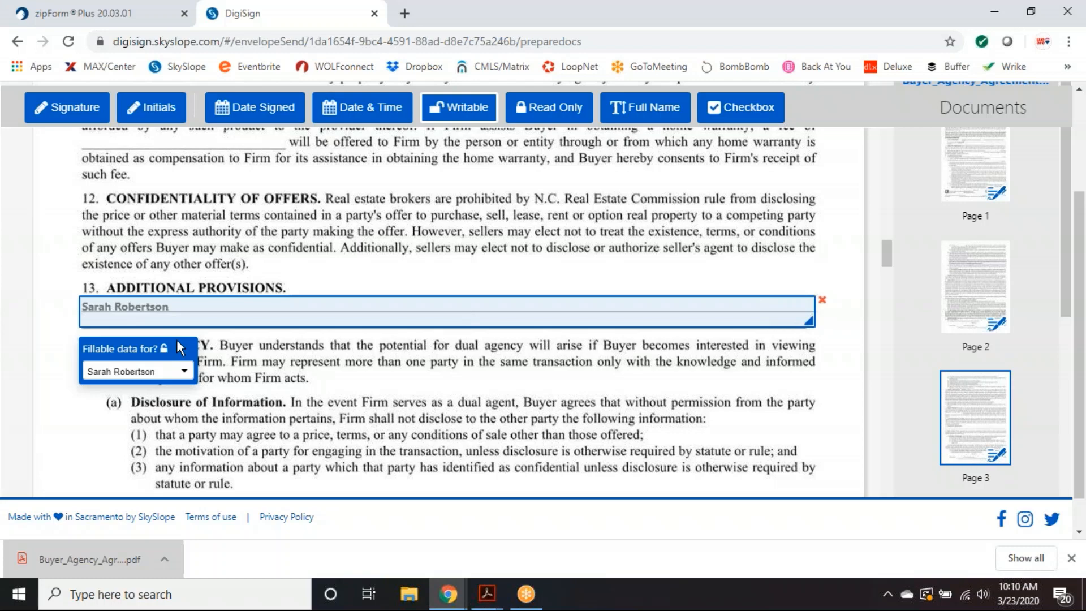
scroll(759, 335, "down", 4)
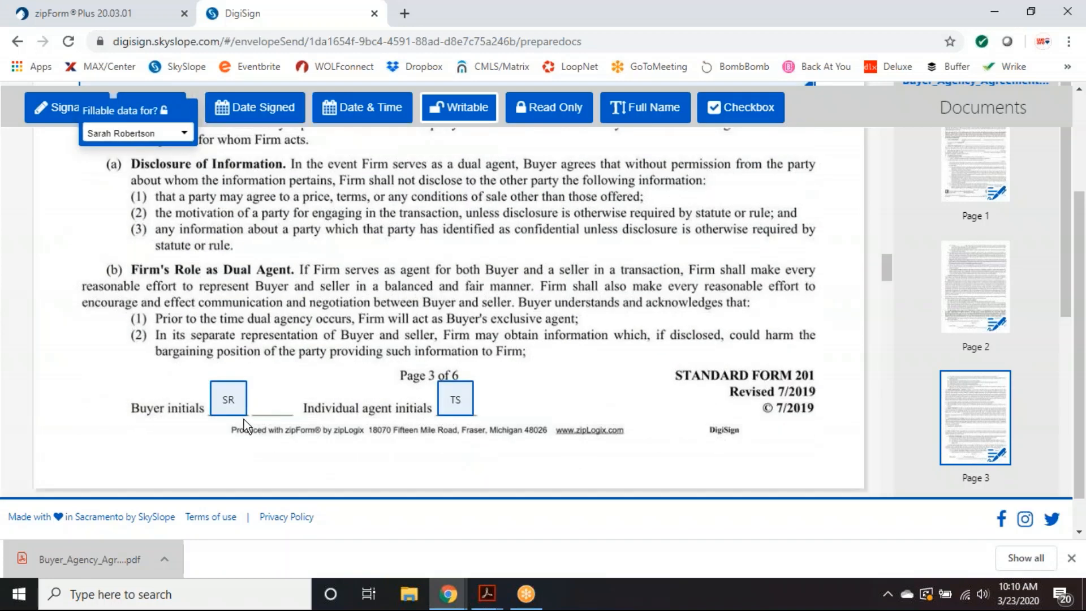
scroll(548, 422, "down", 3)
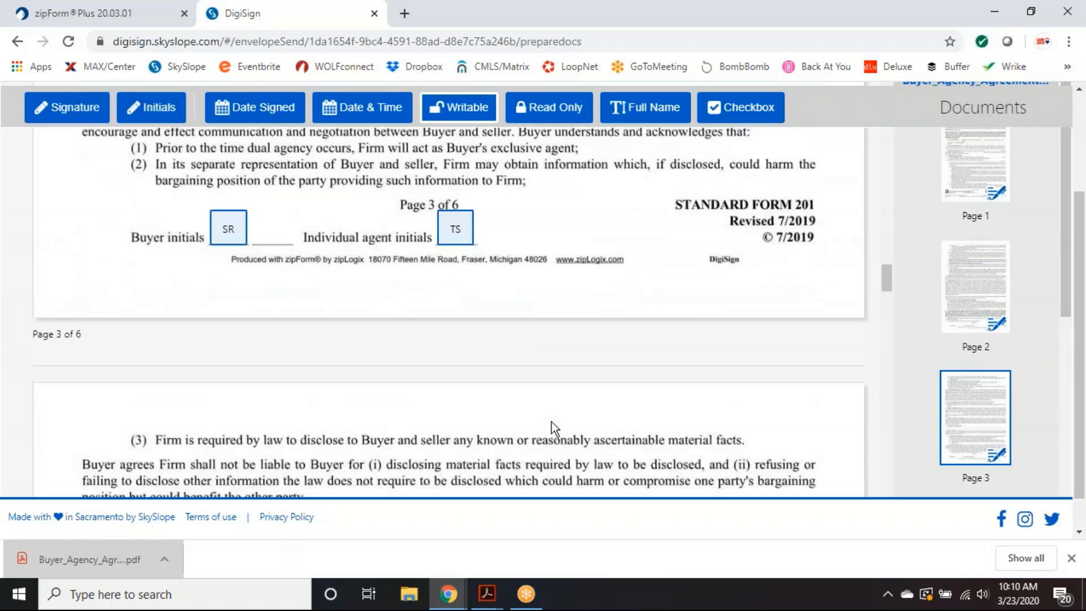
scroll(552, 422, "down", 10)
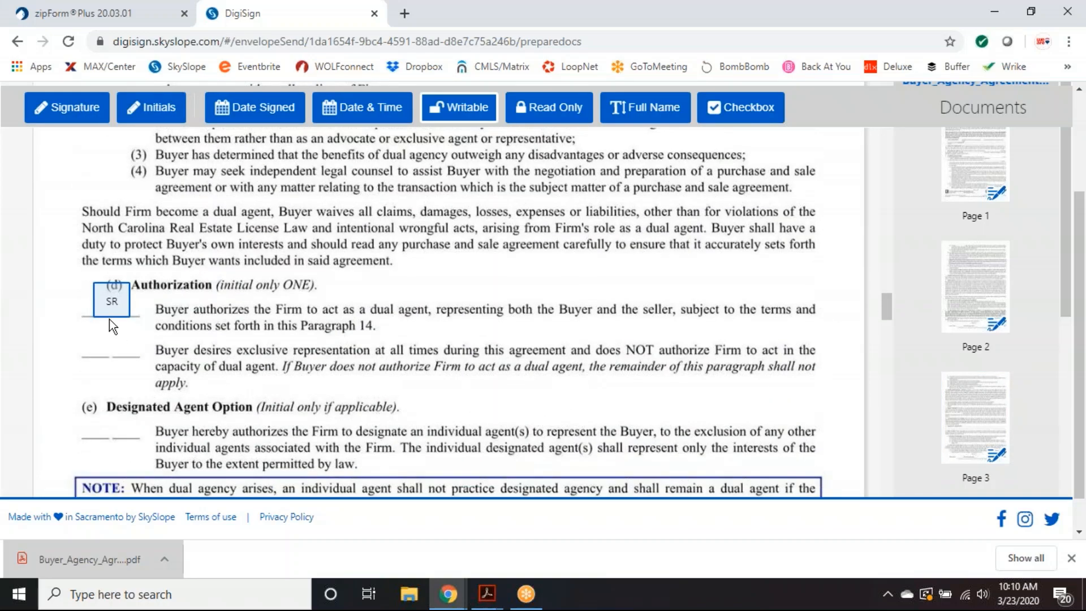
scroll(371, 355, "down", 12)
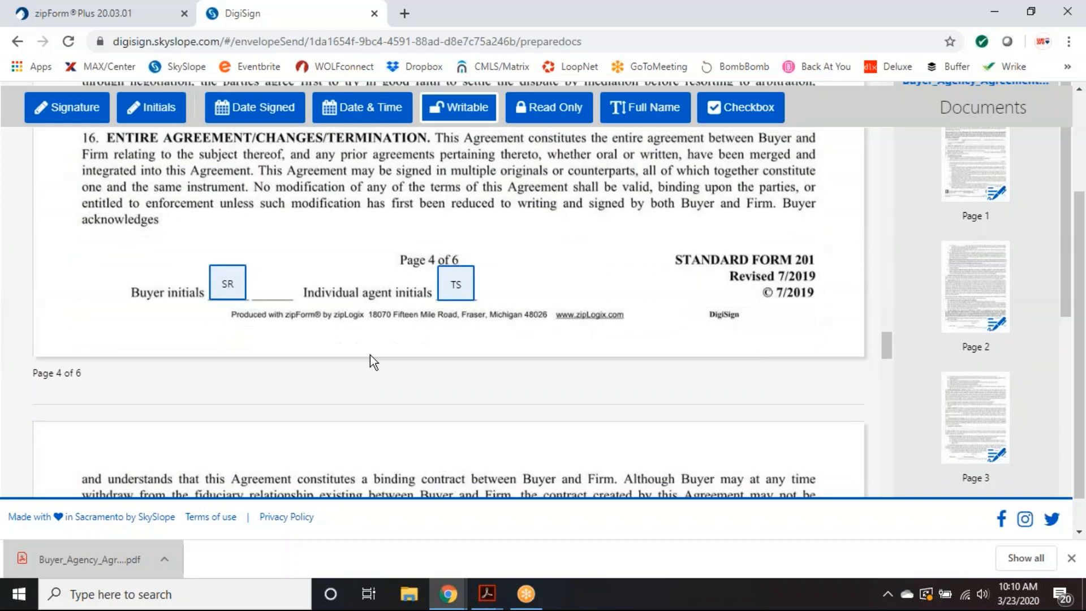
scroll(505, 377, "down", 12)
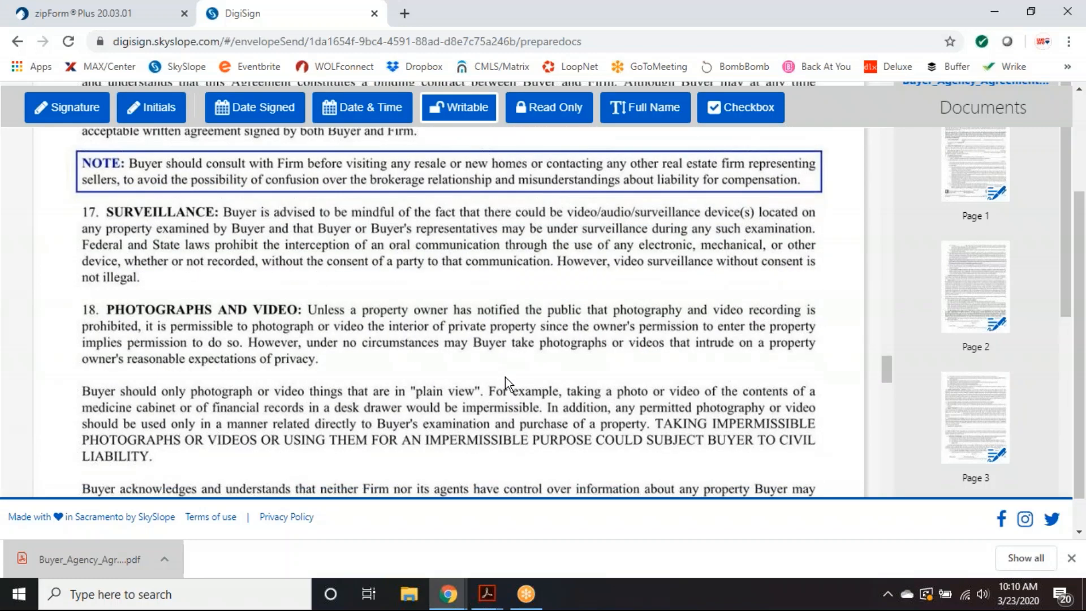
scroll(988, 361, "up", 3)
scroll(988, 361, "up", 1)
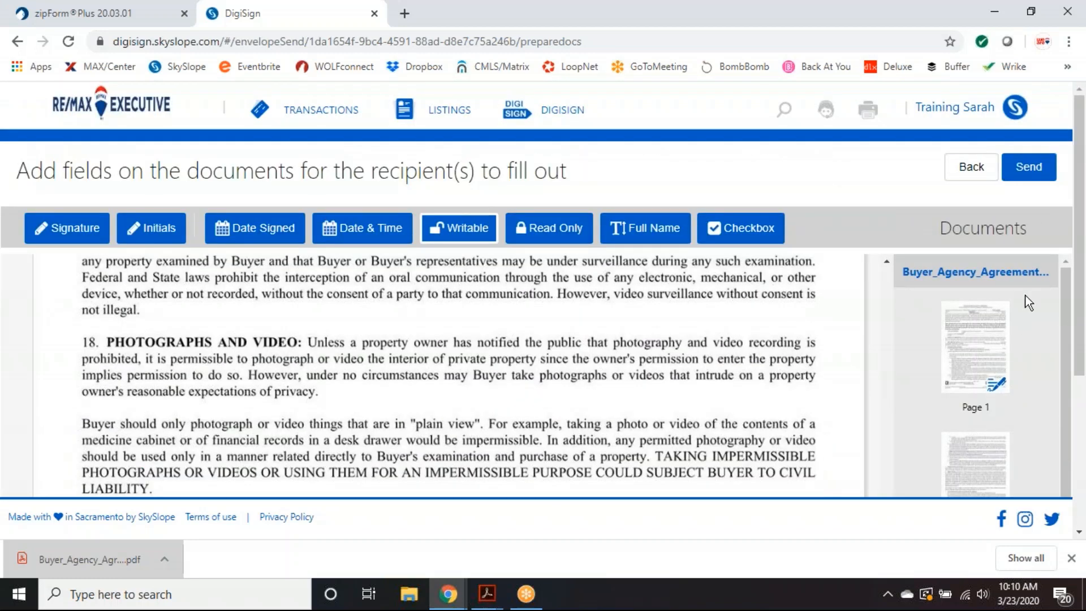
- Send the agreement with the subject 'Please Sign - Buyers Agency'
left_click(1029, 168)
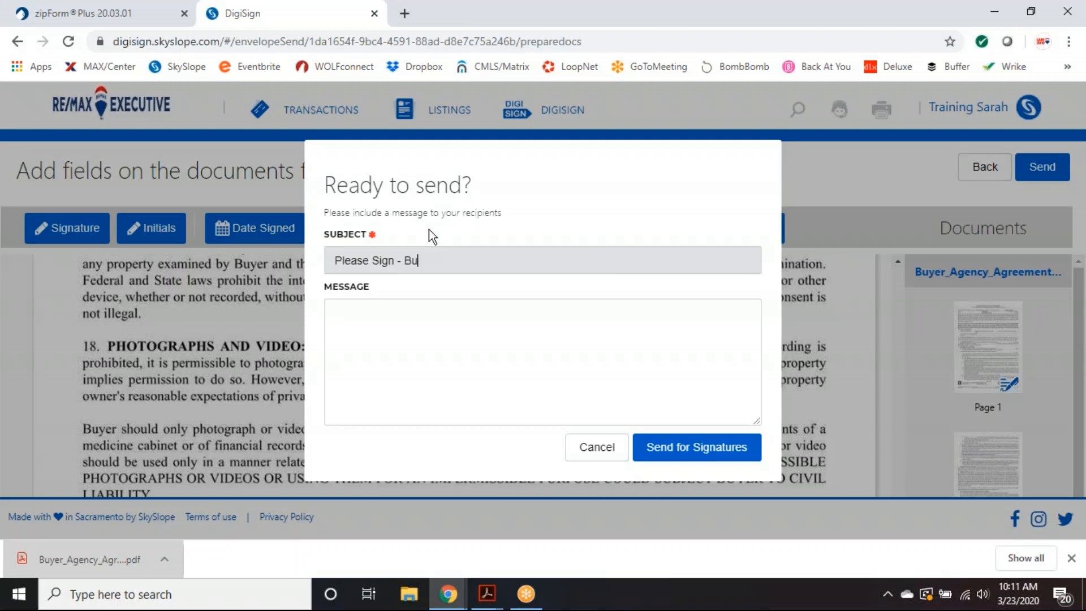
type("Agency")
left_click(359, 315)
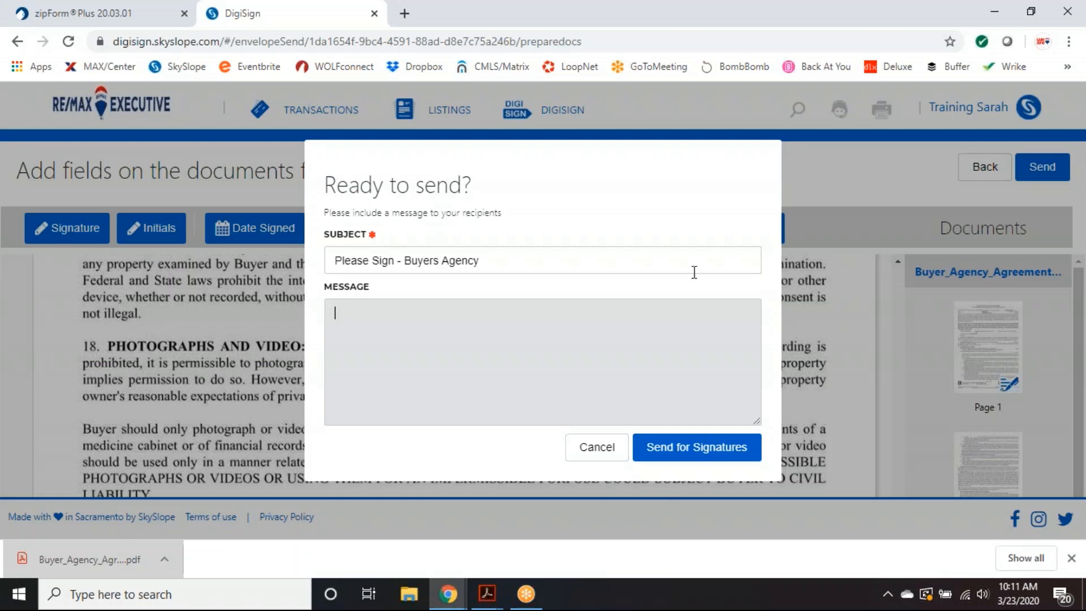
left_click(681, 454)
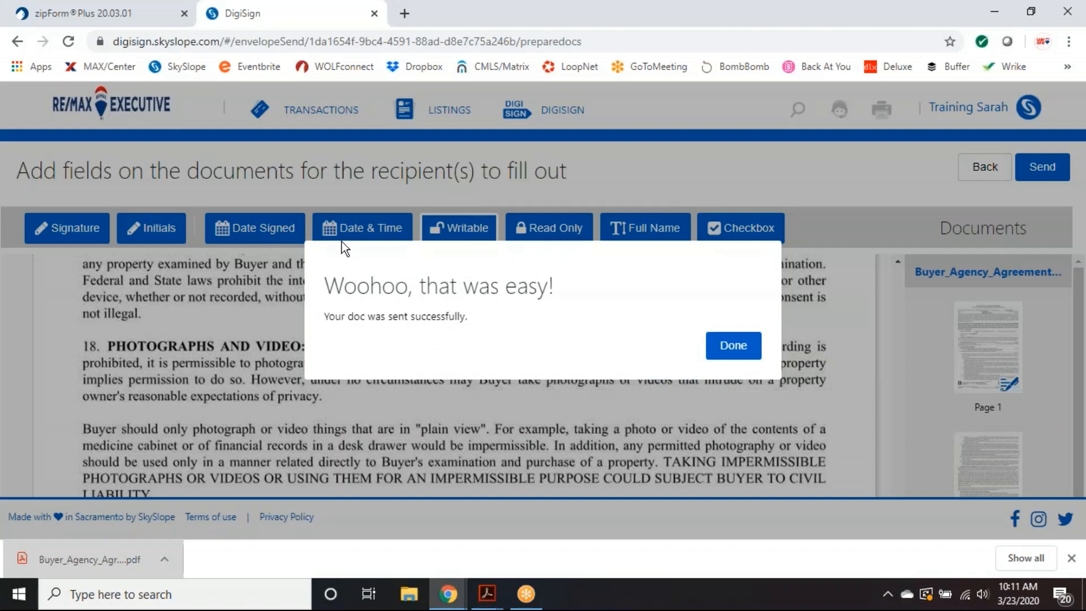
- Dismiss the sent confirmation and download bar, then scroll through the Completed envelopes list
left_click(731, 346)
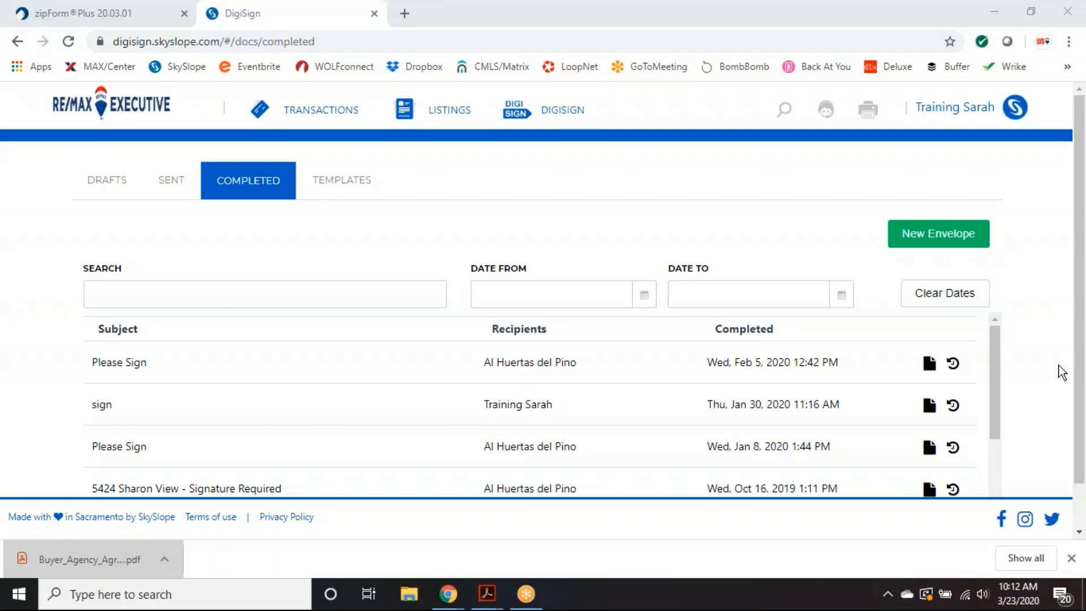
left_click(1071, 559)
left_click(1071, 559)
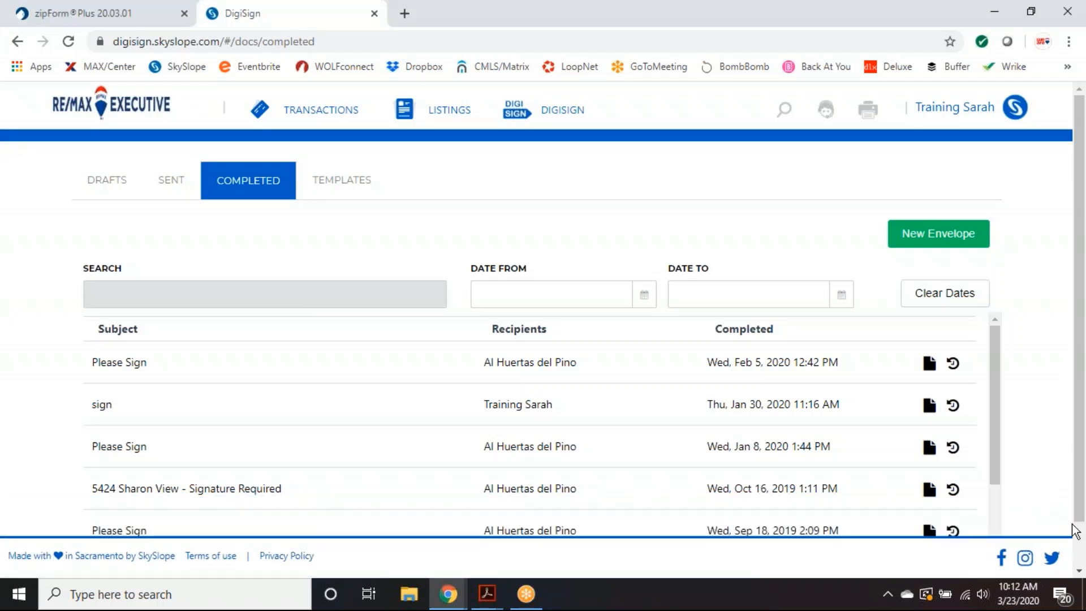
scroll(1056, 460, "down", 2)
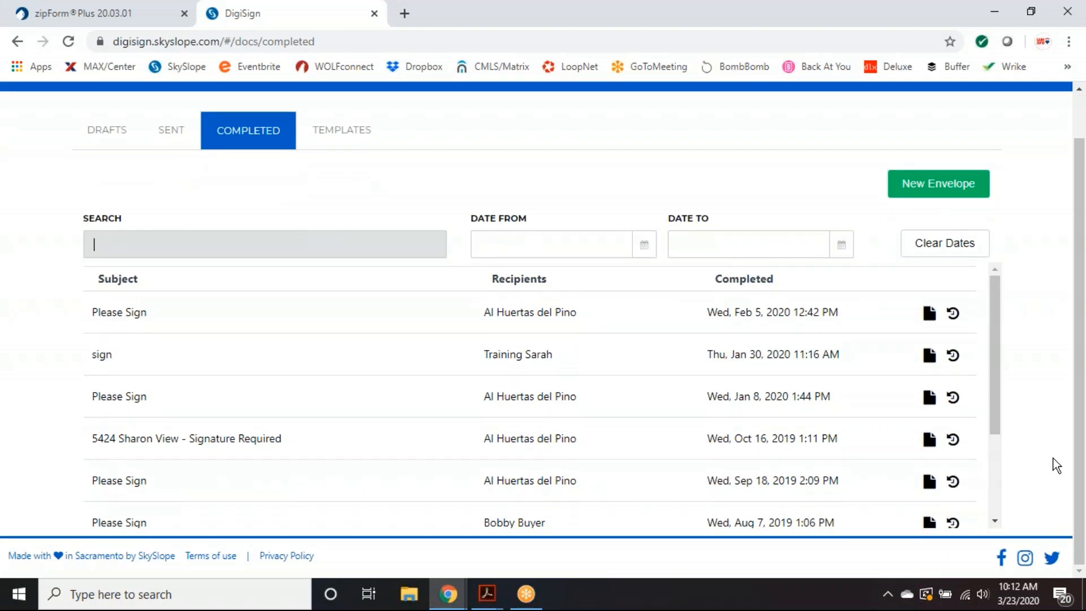
scroll(1051, 447, "up", 2)
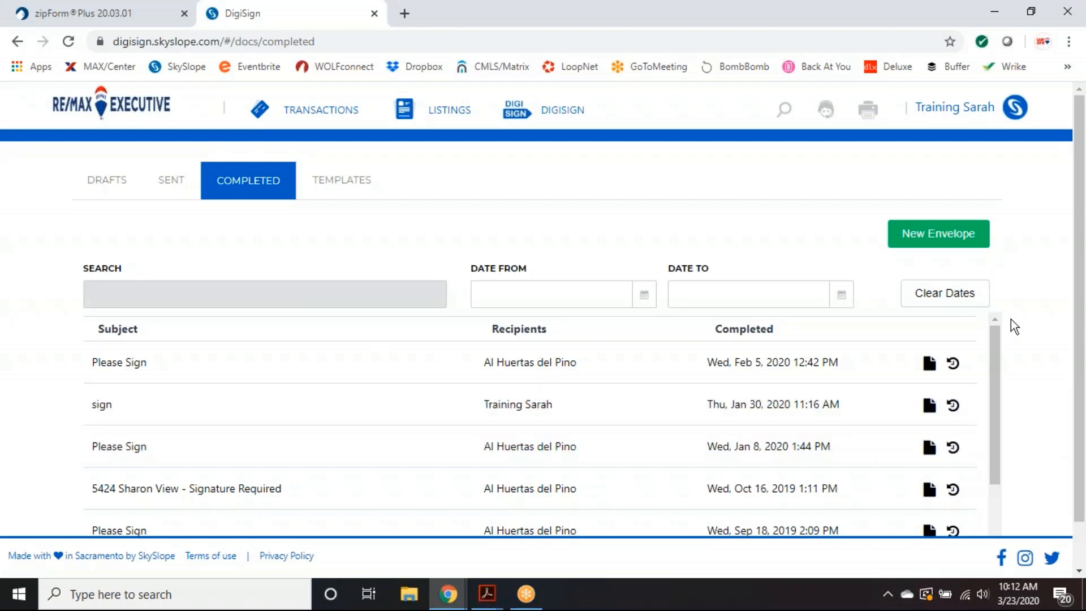
scroll(1085, 272, "down", 1)
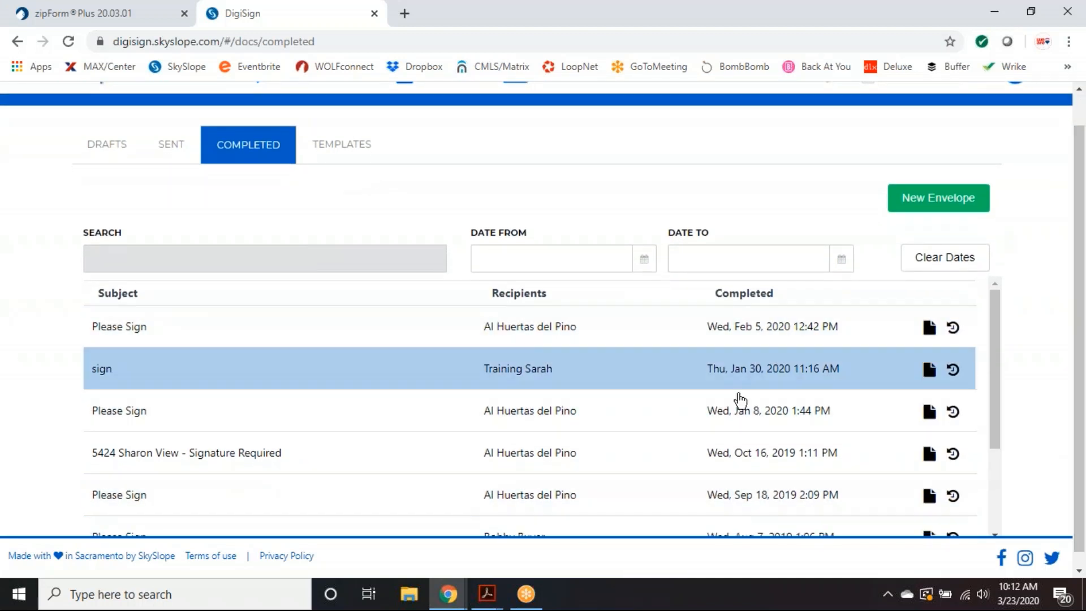
scroll(1028, 365, "up", 1)
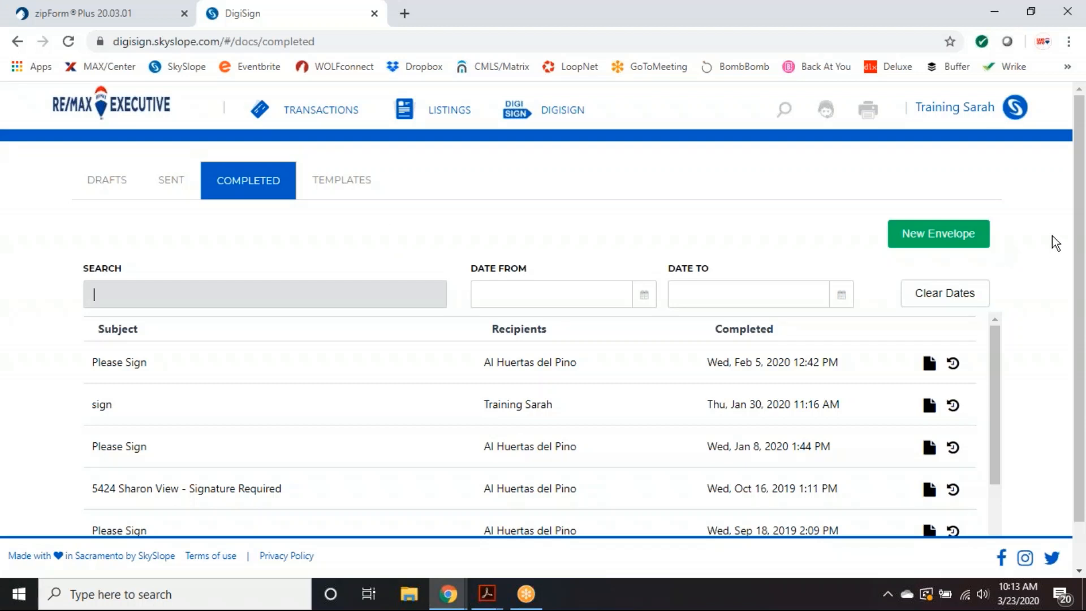
left_click(935, 243)
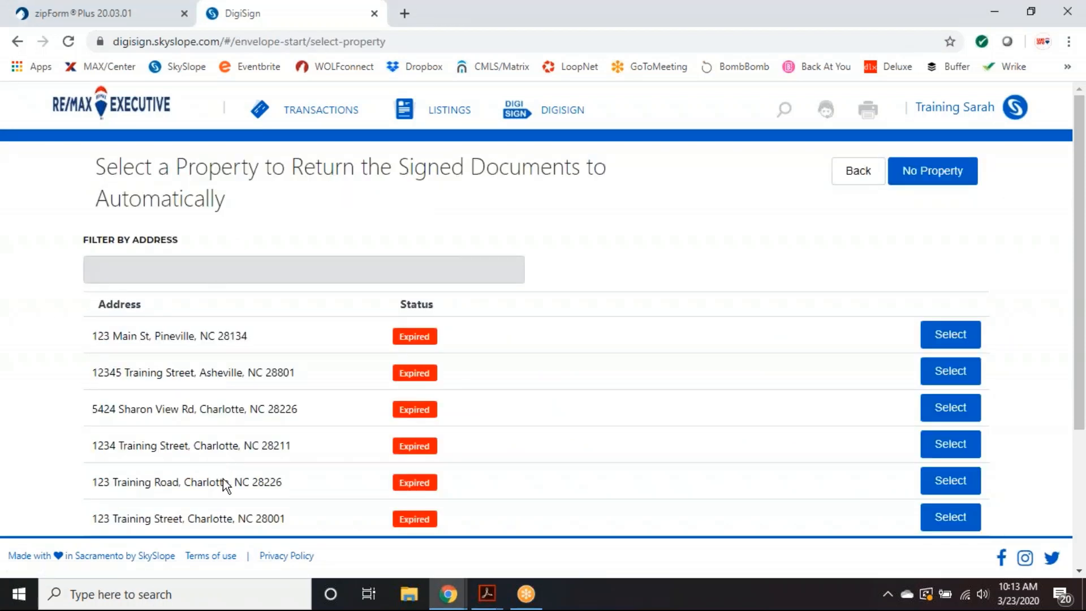
scroll(606, 334, "down", 3)
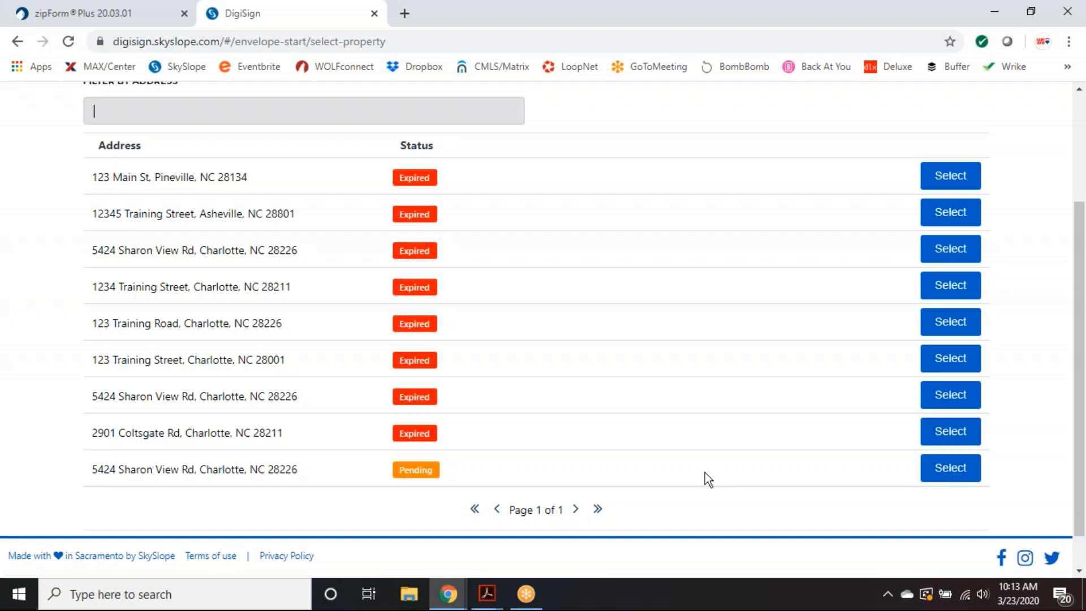
left_click(936, 474)
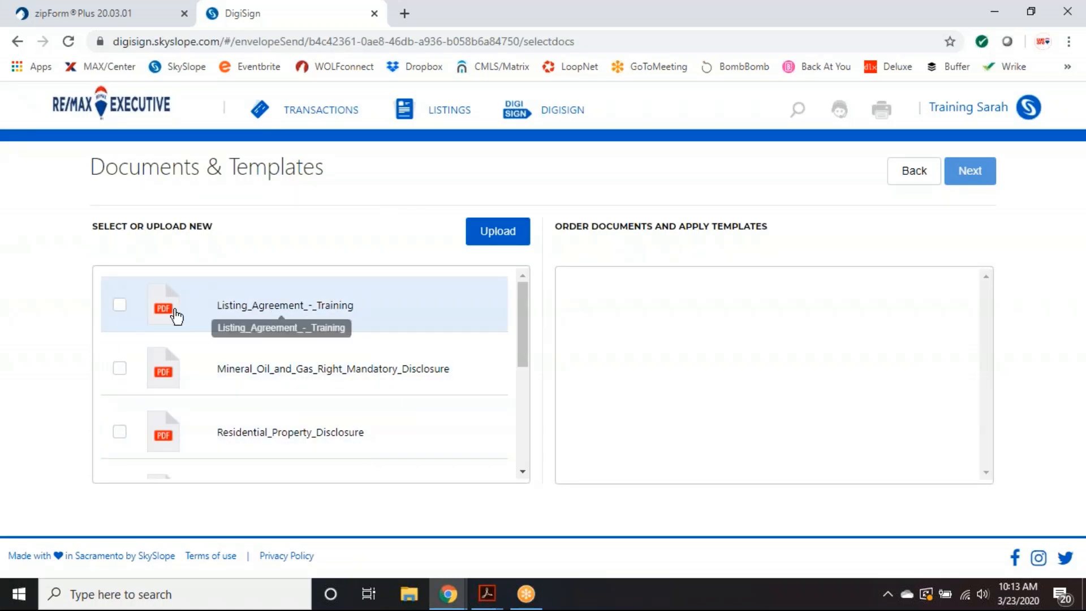
- Browse the property's Select or Upload New documents, then switch to the zipForm Plus forms list
left_click_drag(529, 317, 391, 281)
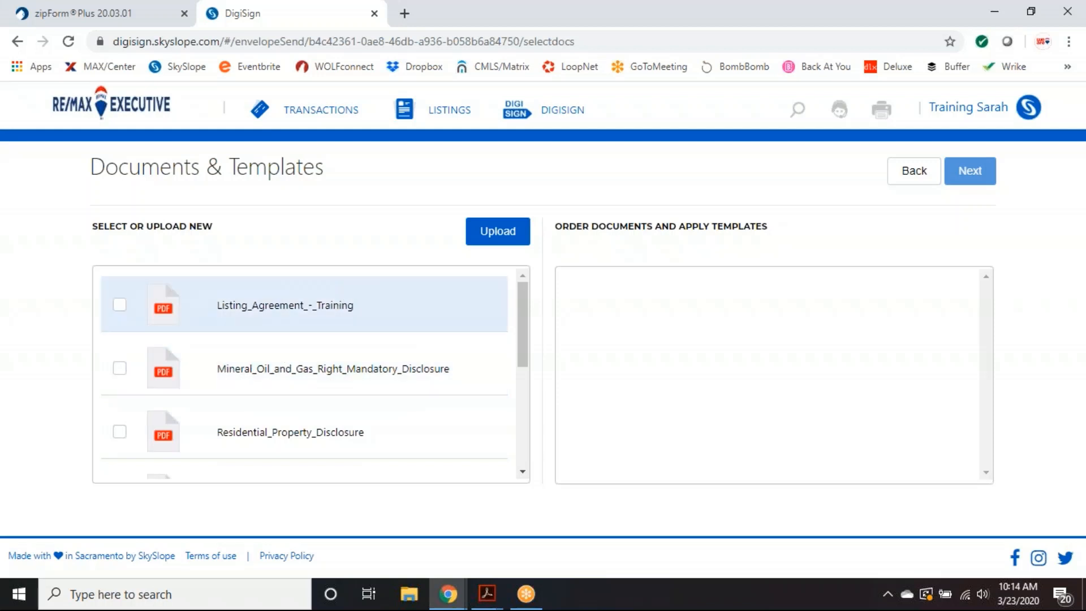
left_click(96, 15)
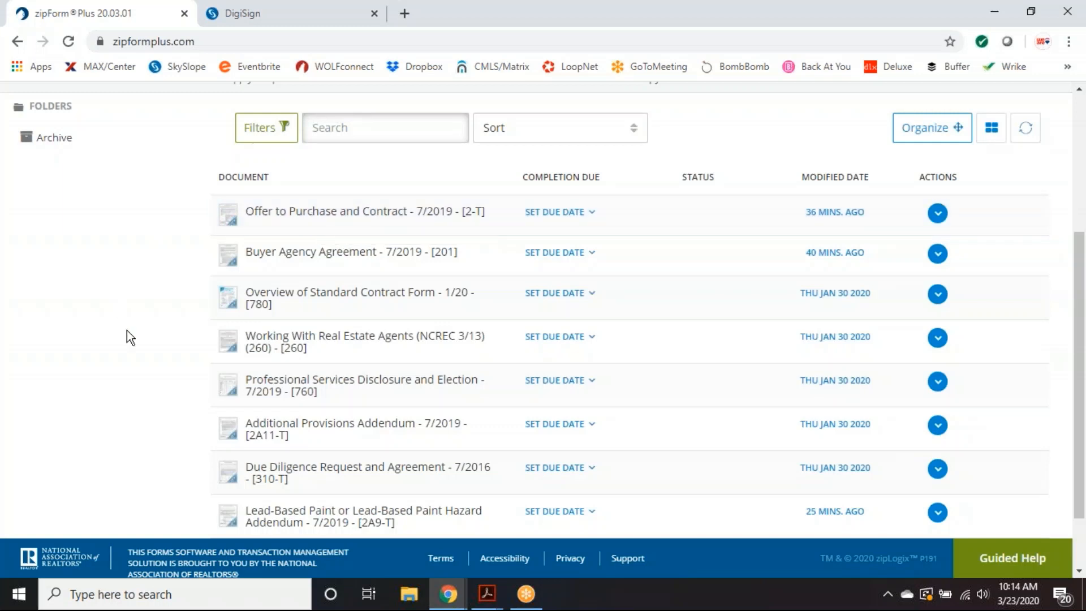
- Download the Lead-Based Paint Hazard Addendum as a PDF from zipForm Plus and return to DigiSign
scroll(127, 330, "down", 2)
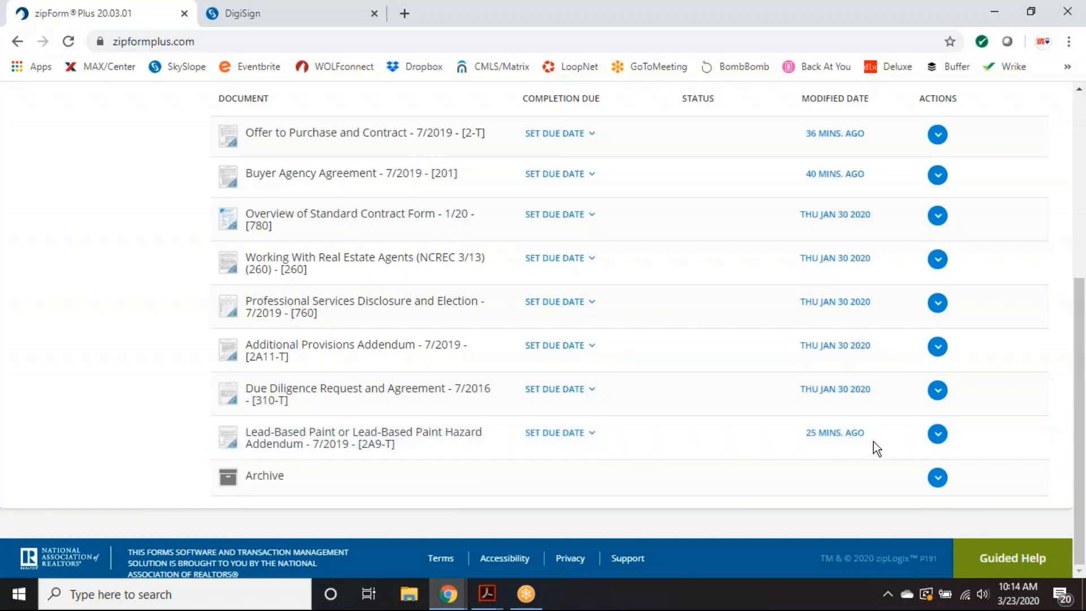
left_click(938, 434)
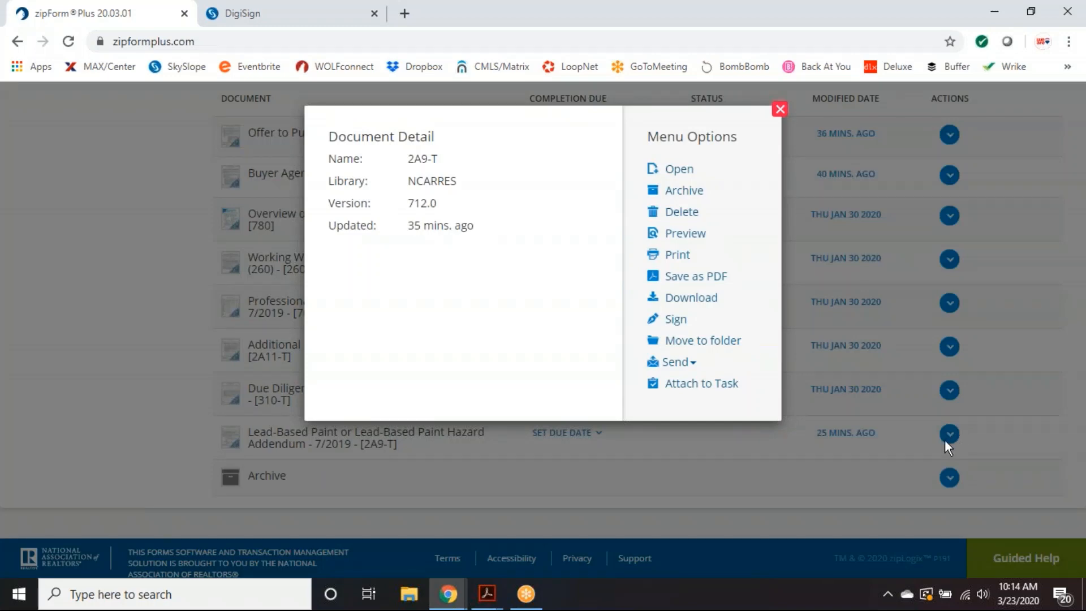
left_click(692, 300)
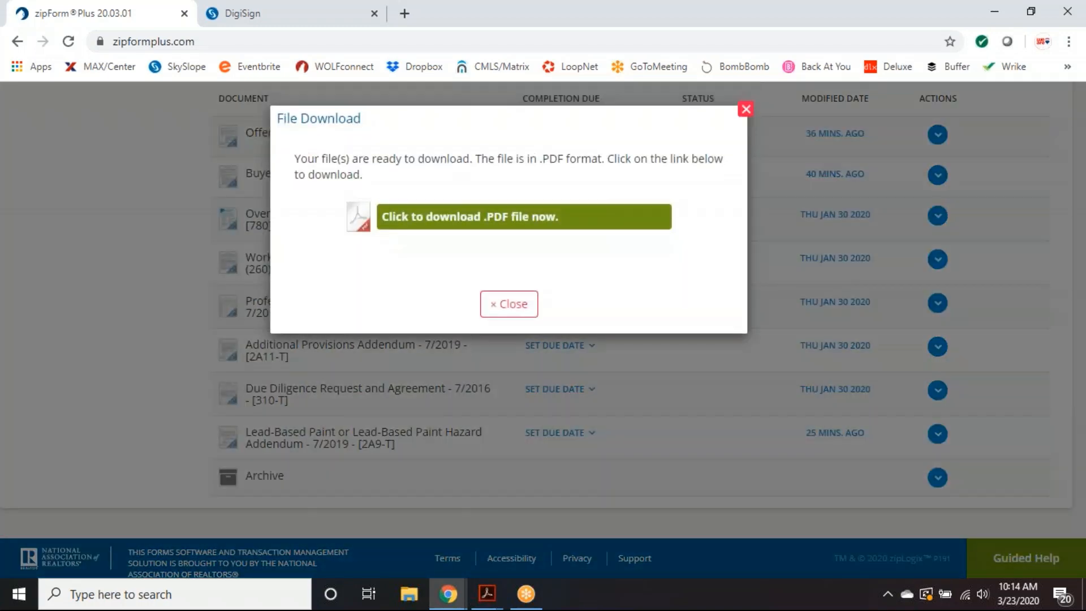
left_click(475, 223)
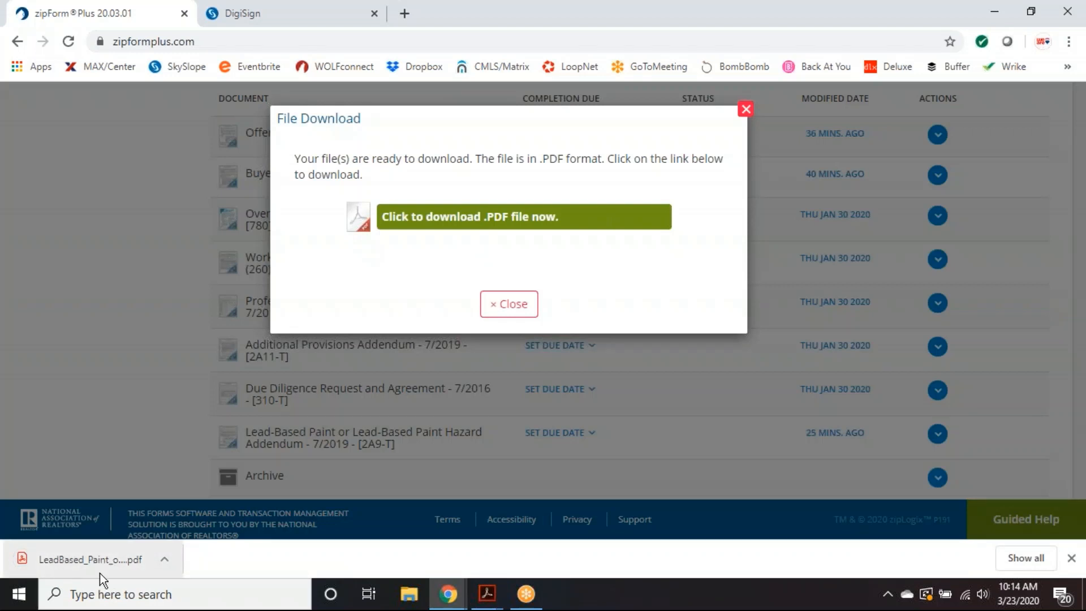
left_click(745, 110)
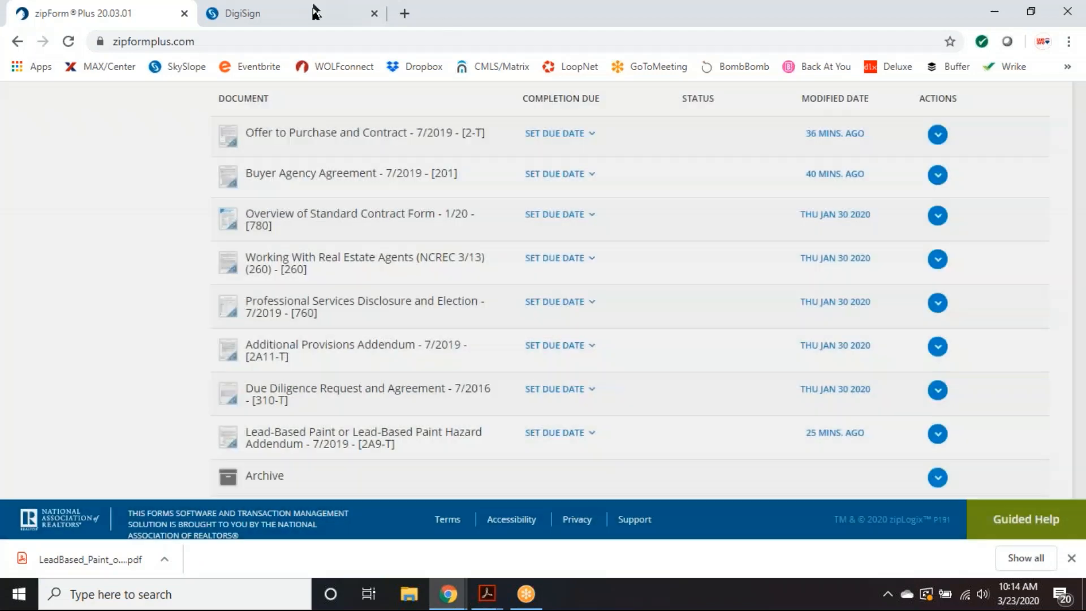
left_click(277, 15)
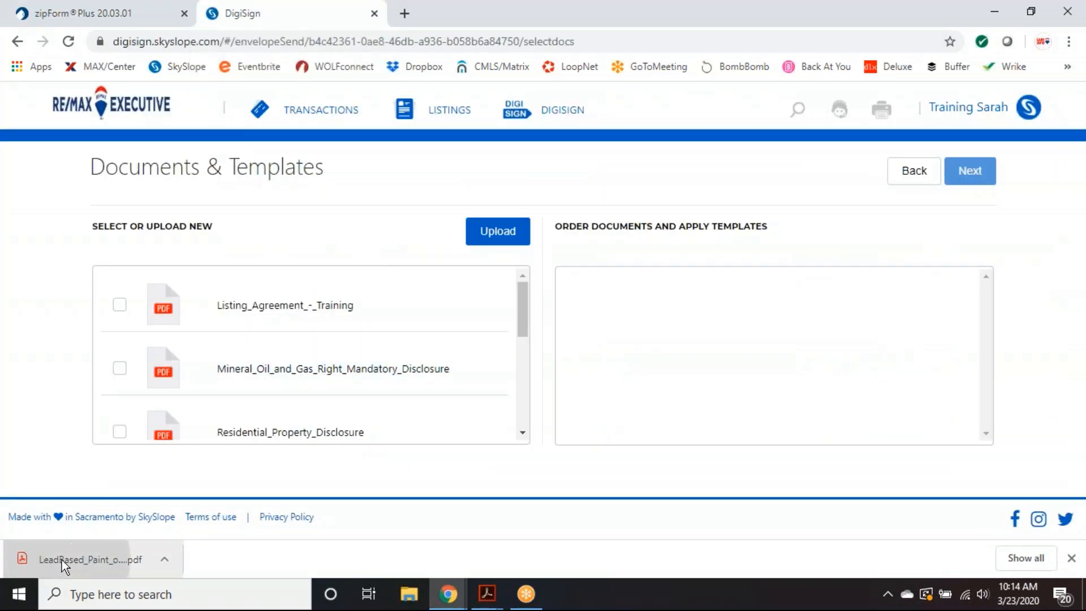
- Upload the Lead-Based Paint PDF and apply the 'Lead Based Paint - NC (One Buyer)' template
left_click_drag(63, 559, 170, 367)
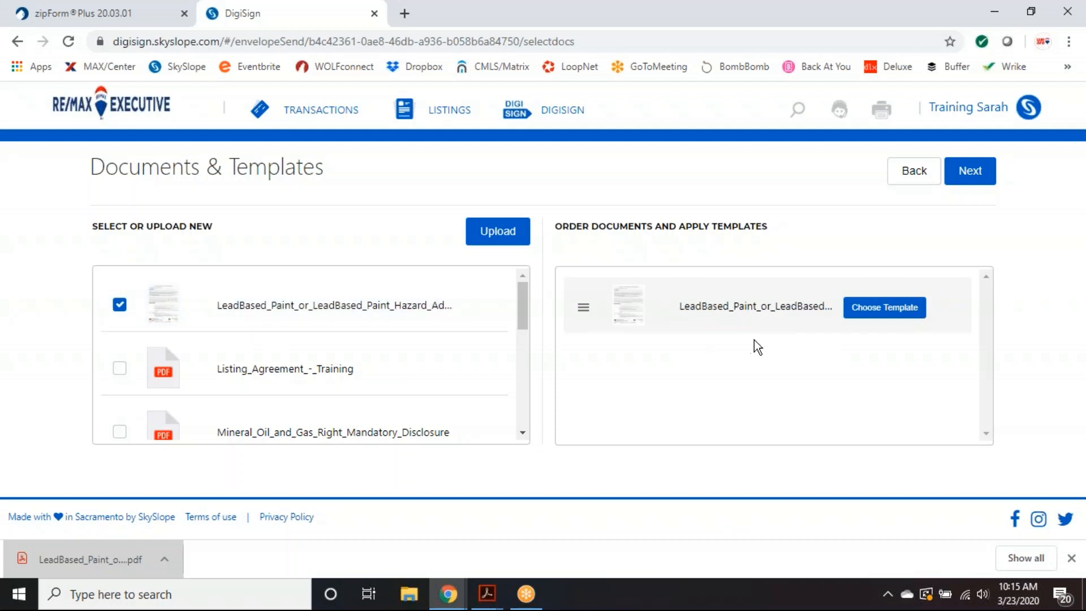
left_click(907, 308)
left_click(404, 225)
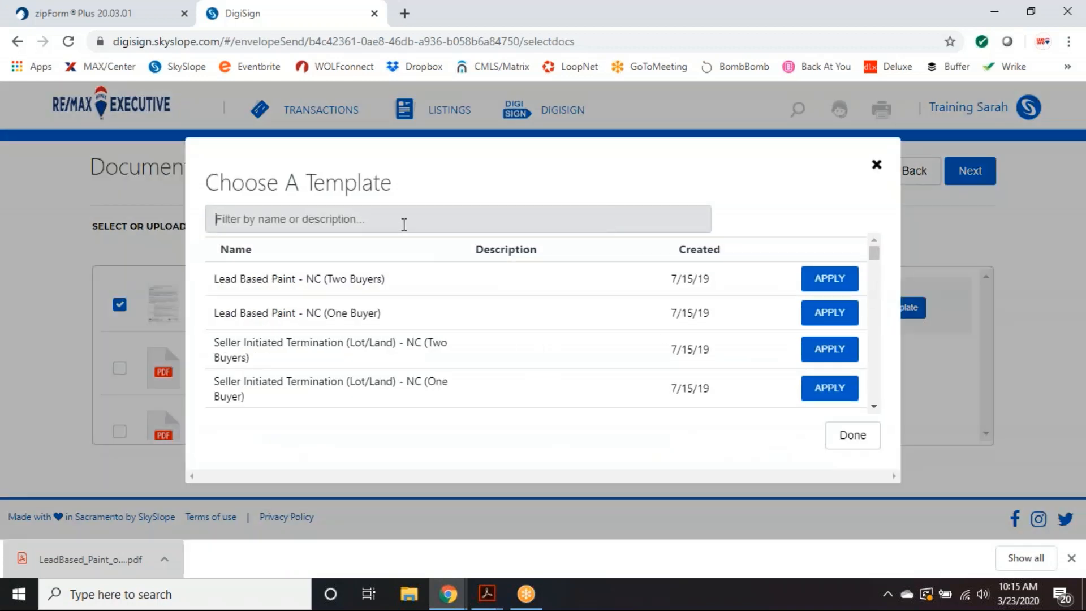
type("lead")
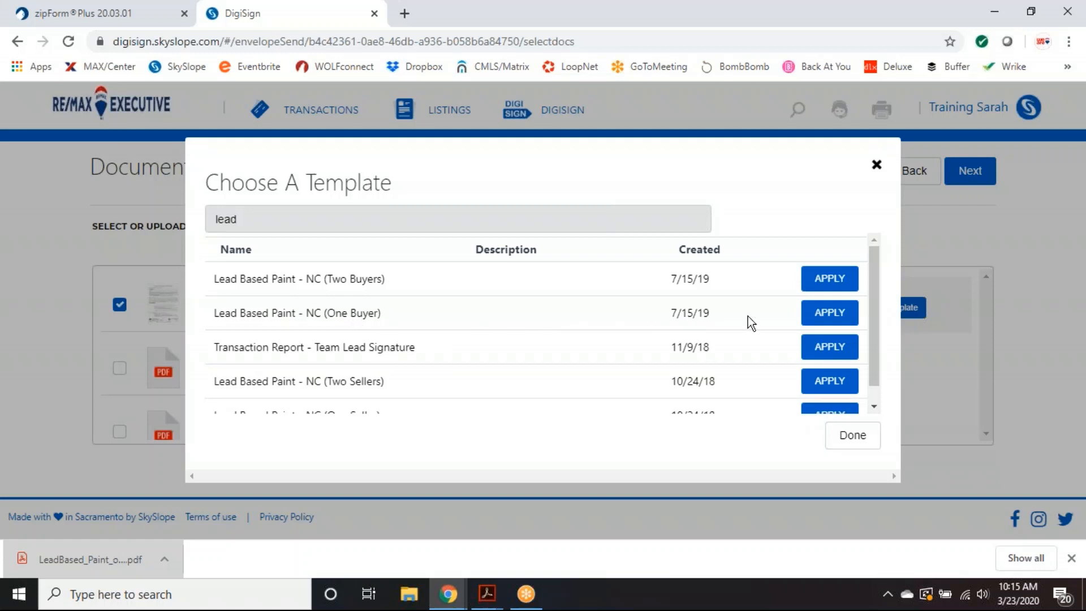
left_click(829, 314)
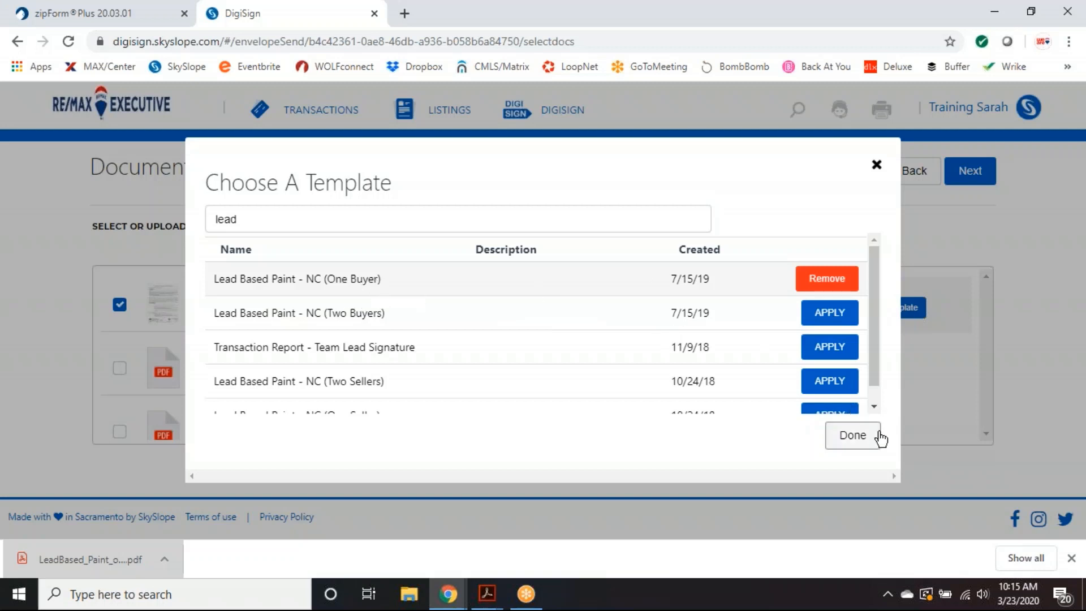
left_click(854, 443)
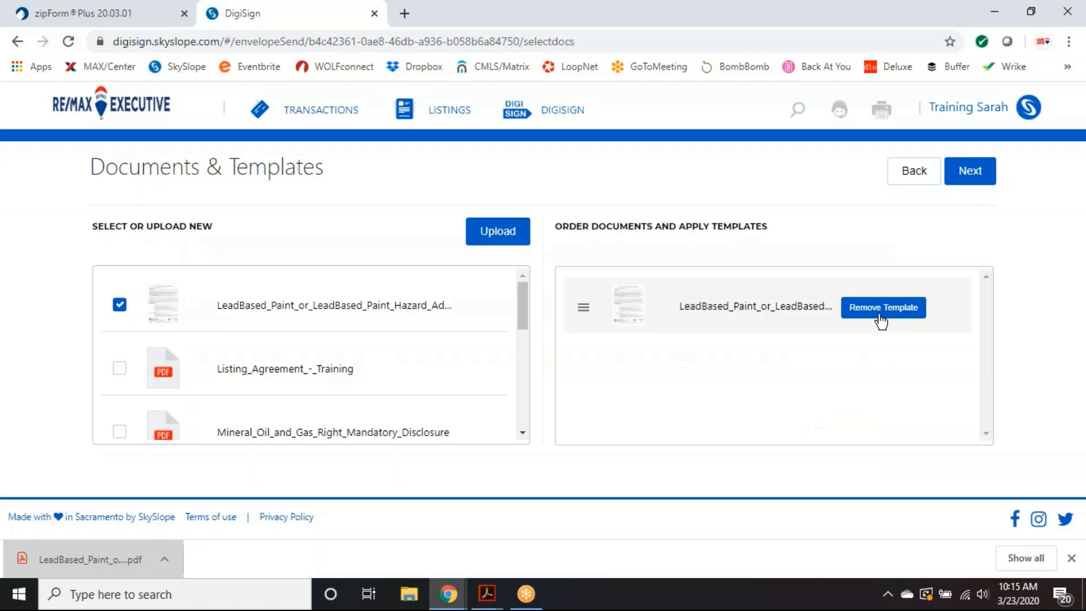
- On the recipients step, fill the purchaser's email from a saved contact
left_click(984, 175)
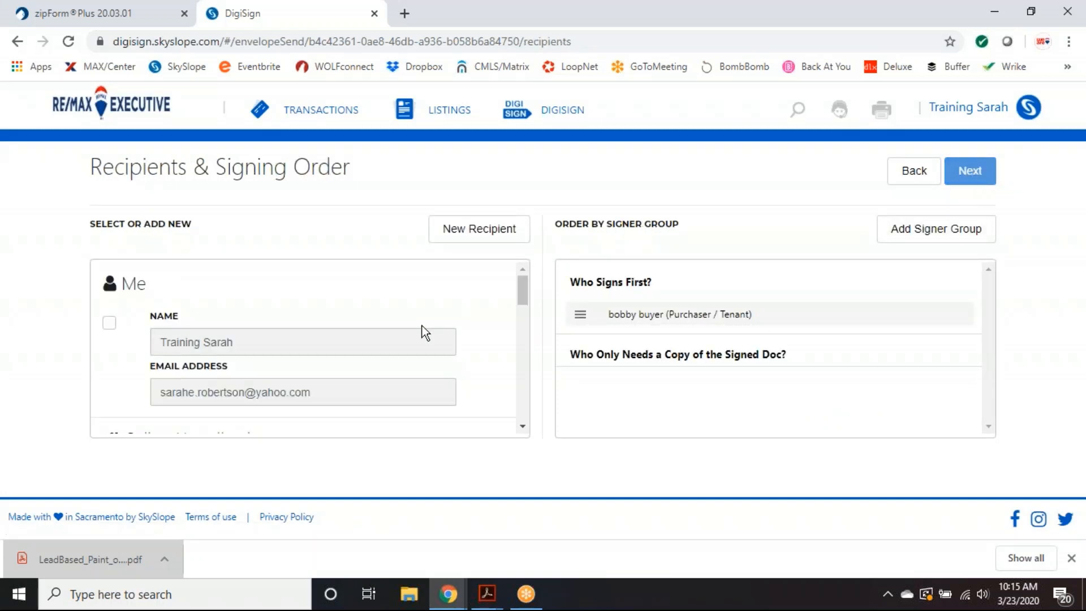
scroll(424, 333, "down", 1)
scroll(424, 332, "down", 4)
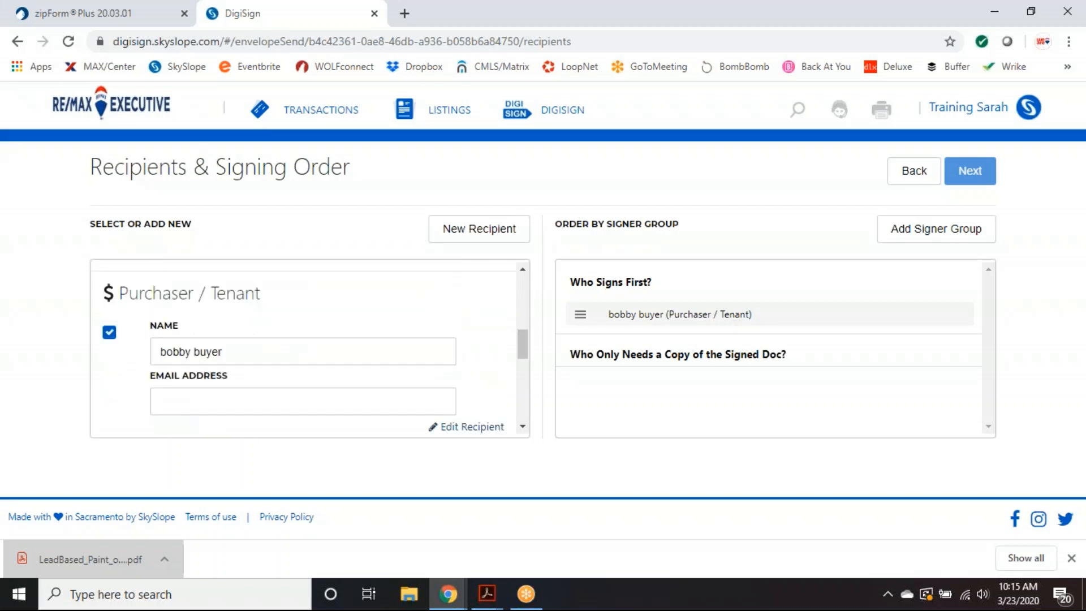
left_click(215, 394)
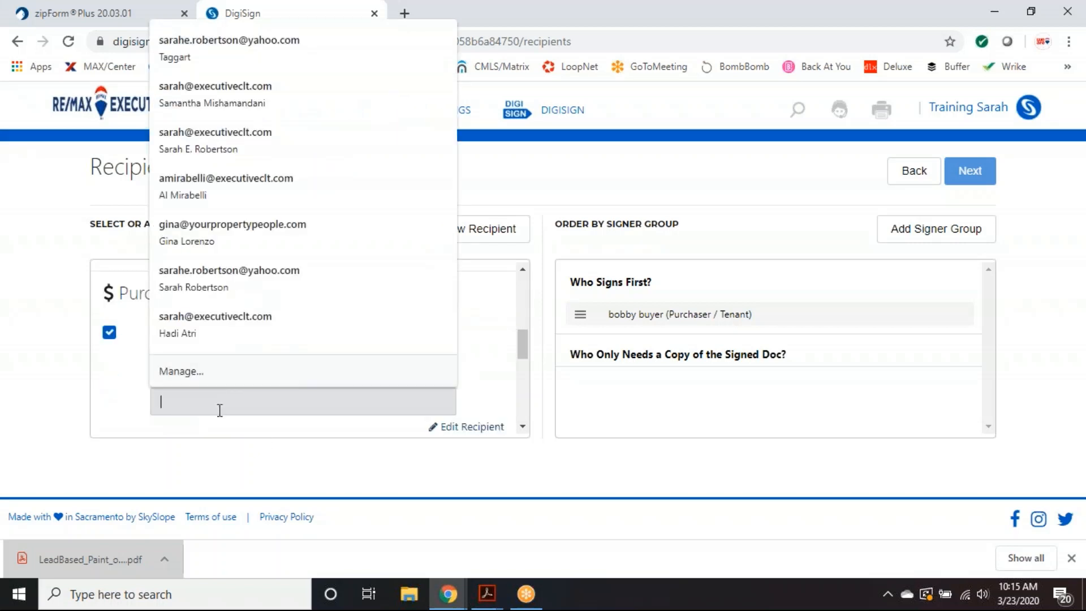
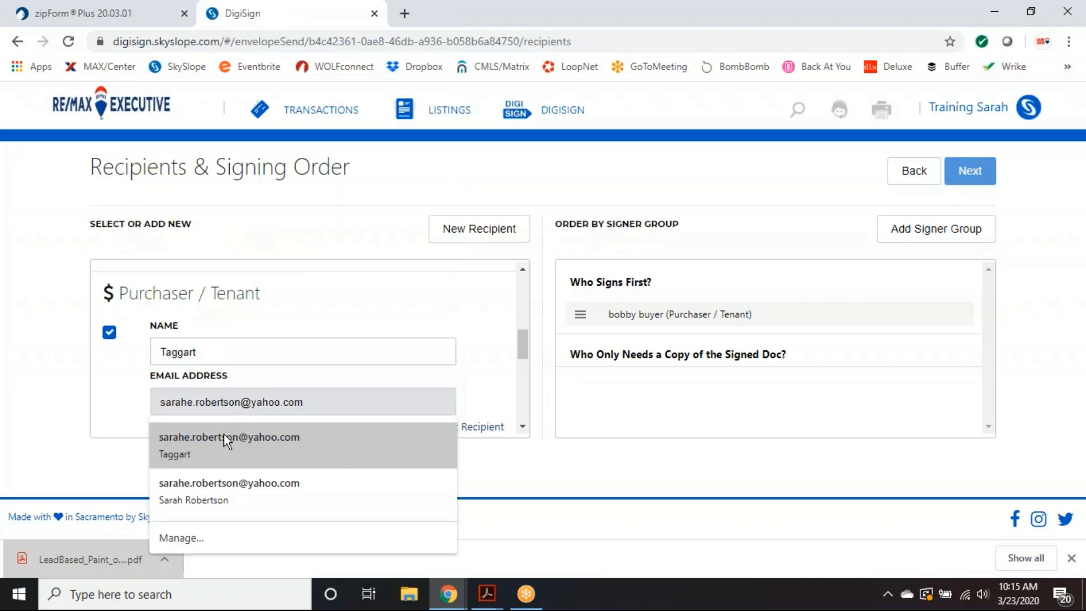
left_click(224, 437)
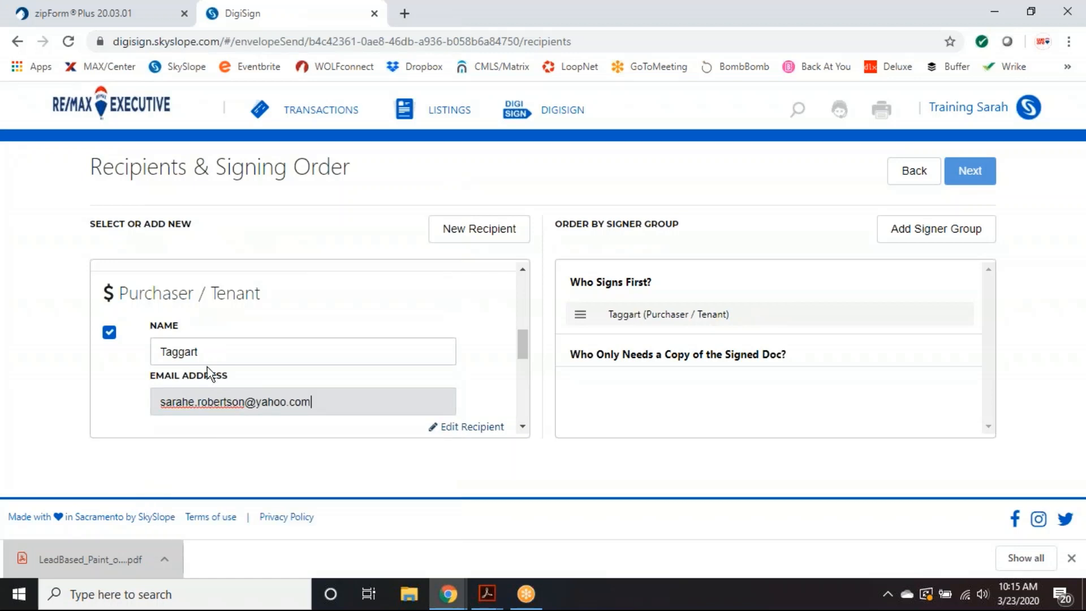
- Replace the purchaser's name with the buyer's full name and return to the documents step
left_click(178, 352)
double_click(178, 352)
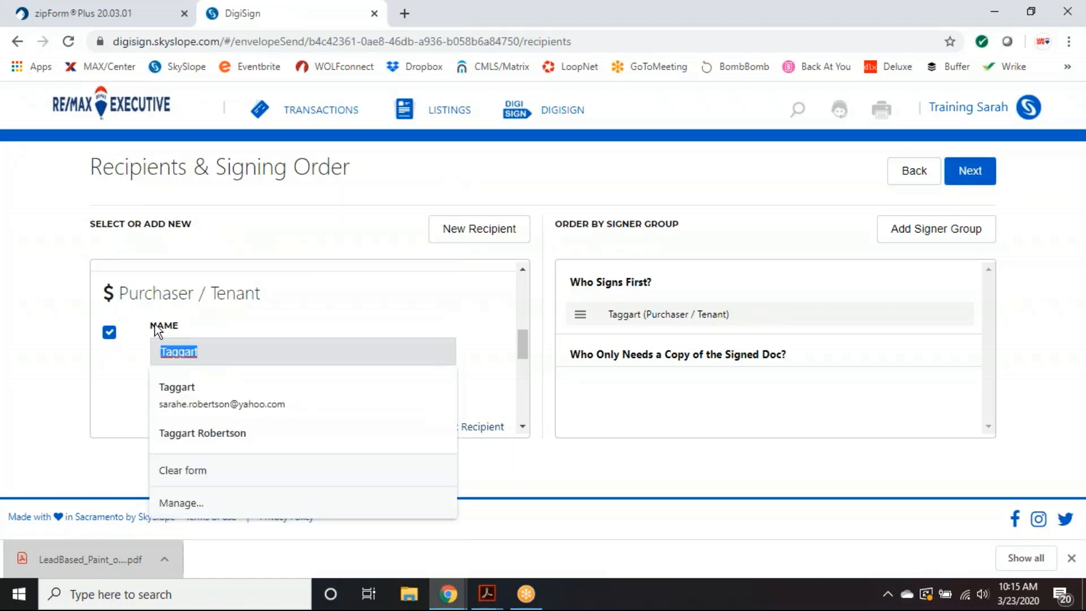
type("Sar")
key("BackSpace")
key("BackSpace")
key("BackSpace")
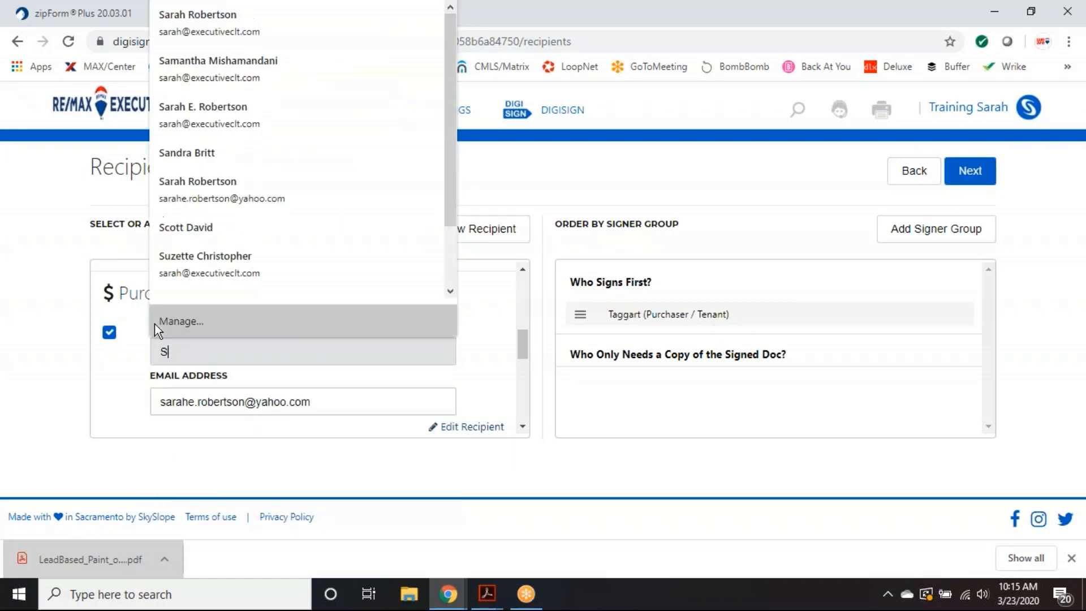
type("Bobby Buyer")
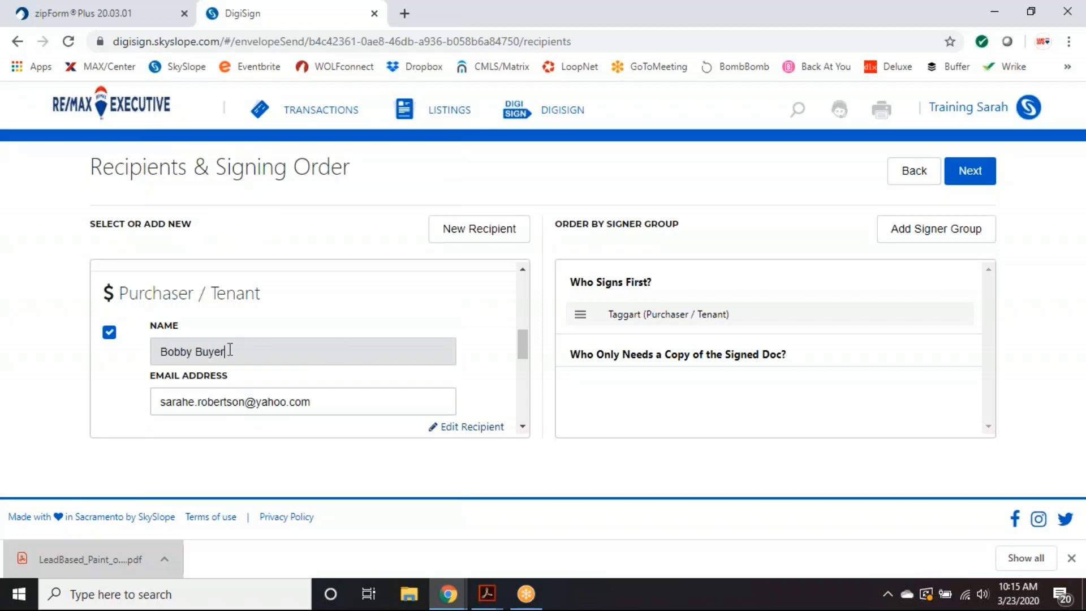
left_click(547, 419)
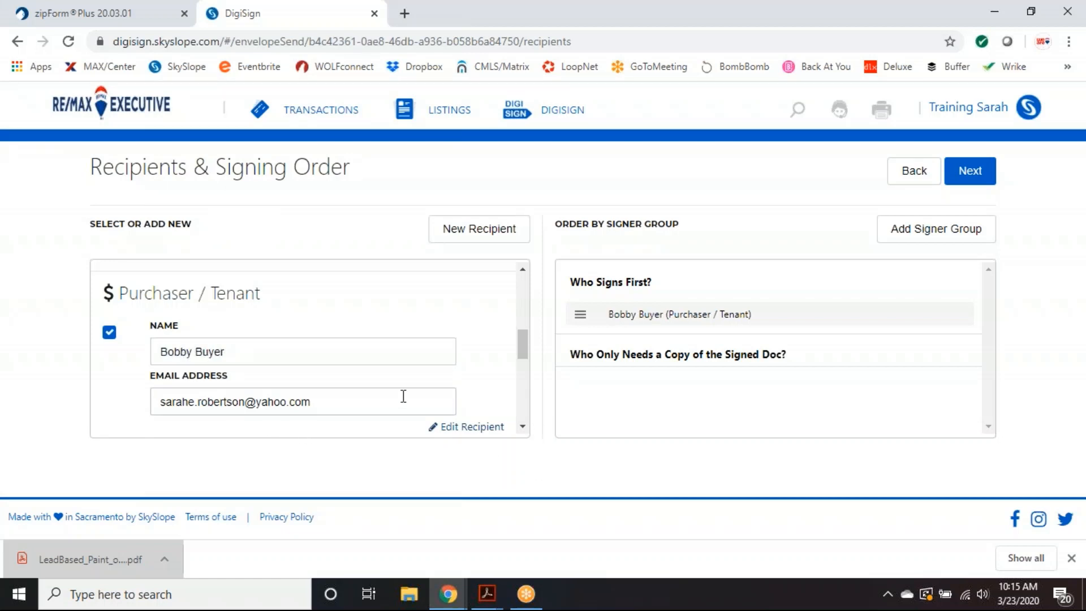
scroll(403, 396, "up", 3)
scroll(433, 404, "up", 2)
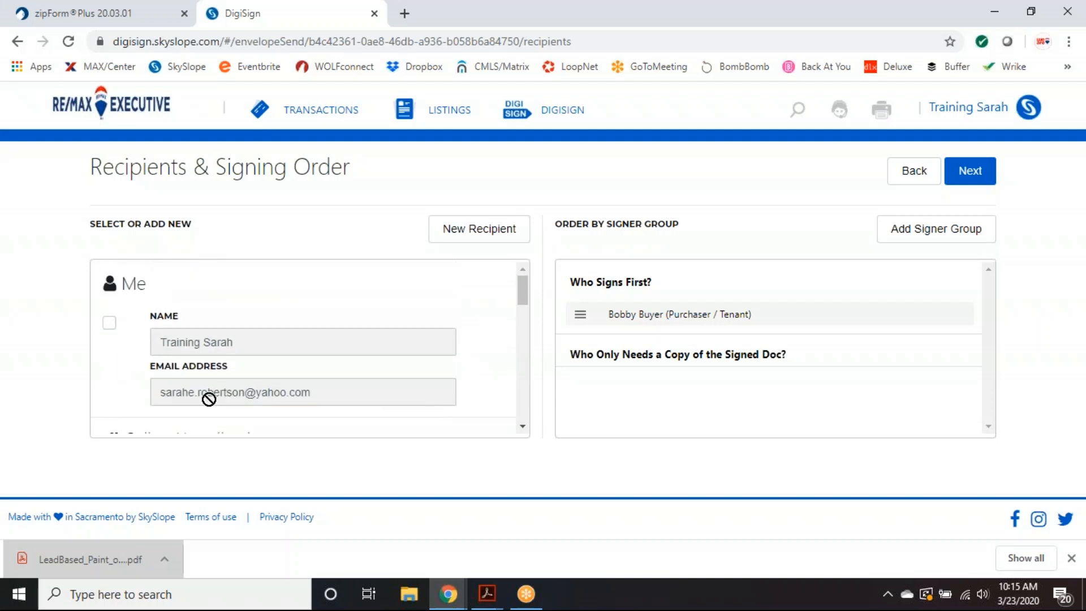
scroll(440, 399, "down", 3)
scroll(440, 400, "down", 2)
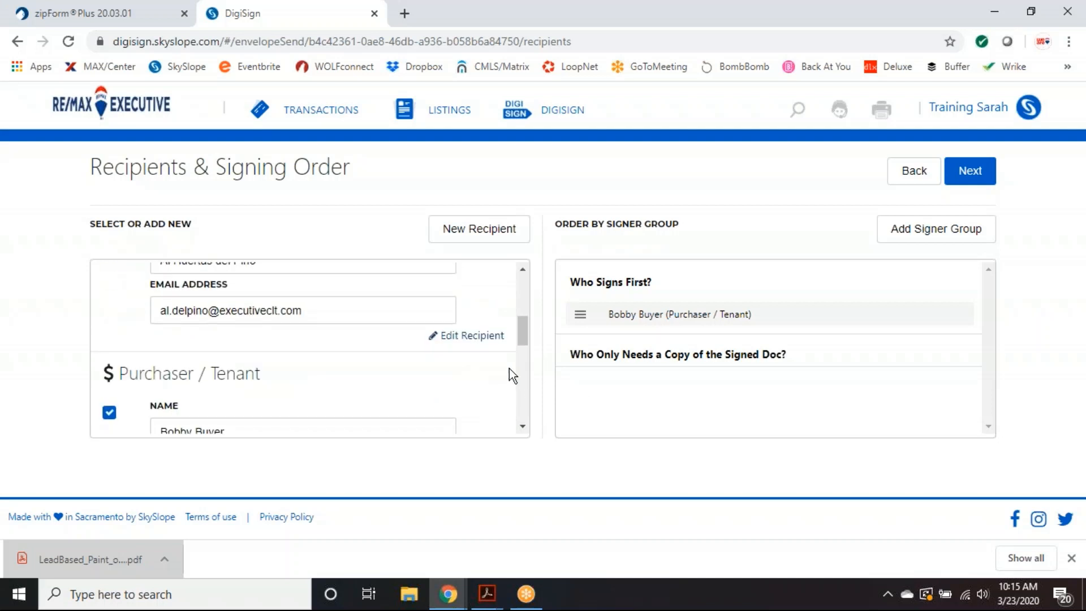
scroll(512, 365, "up", 3)
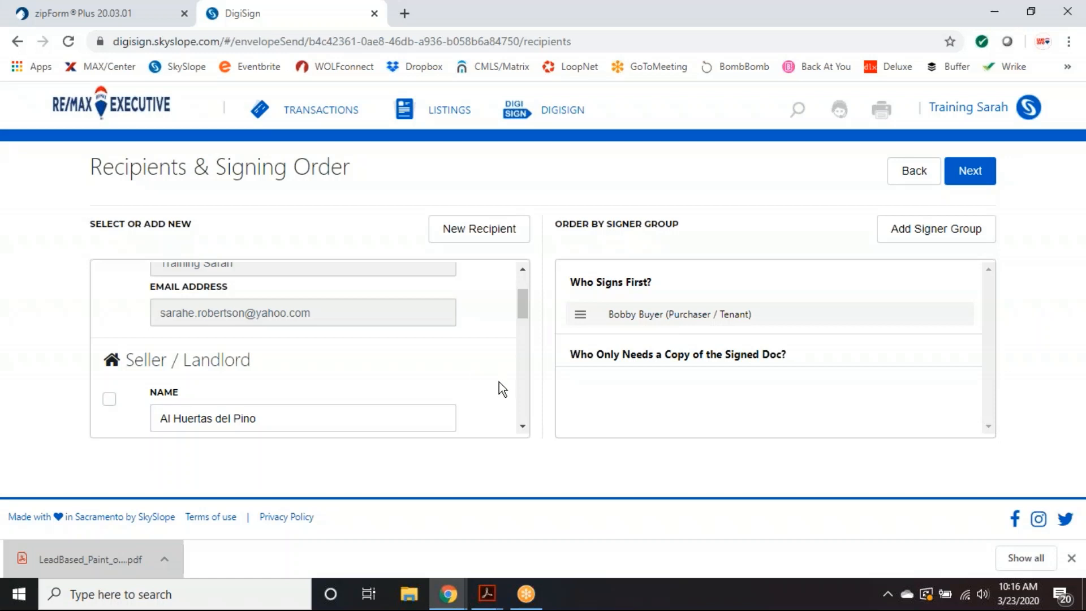
scroll(499, 382, "up", 2)
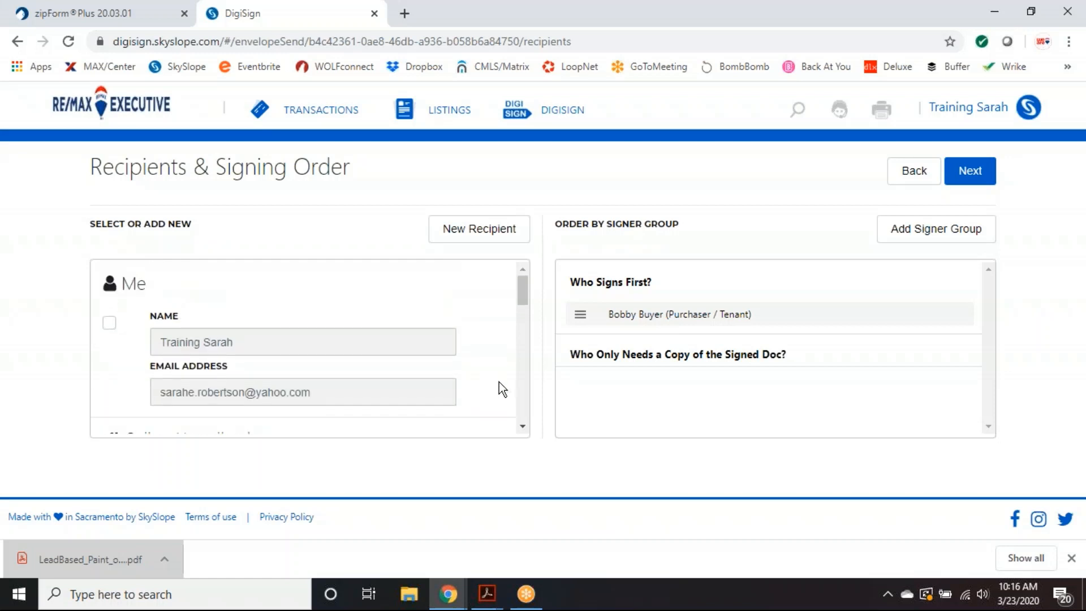
left_click(910, 178)
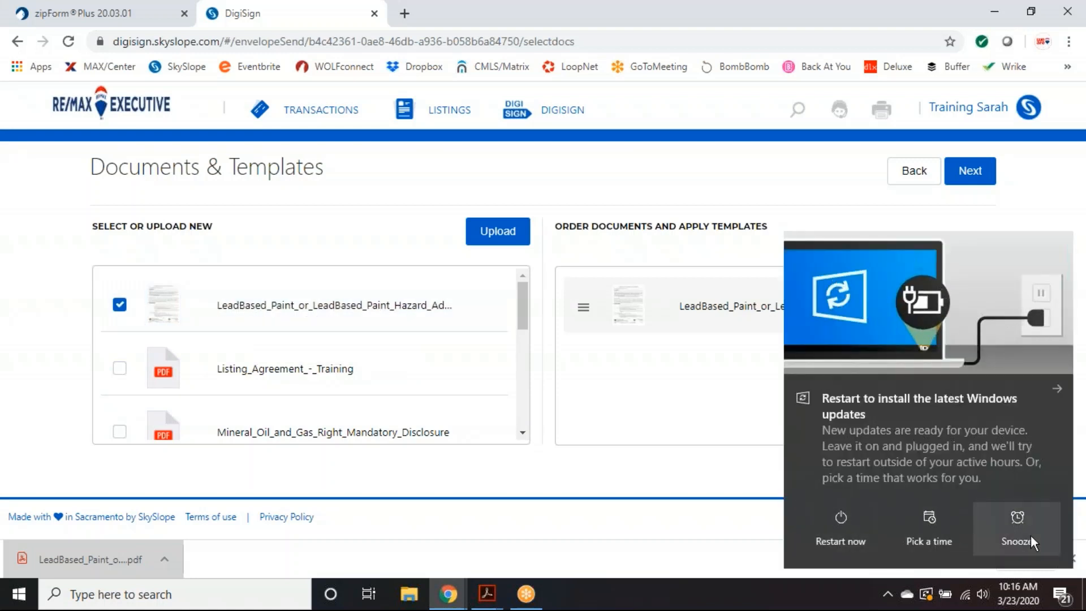
- Add Listing_Agreement_-_Training and Mineral_Oil_and_Gas_Right_Mandatory_Disclosure to the envelope
left_click(1031, 536)
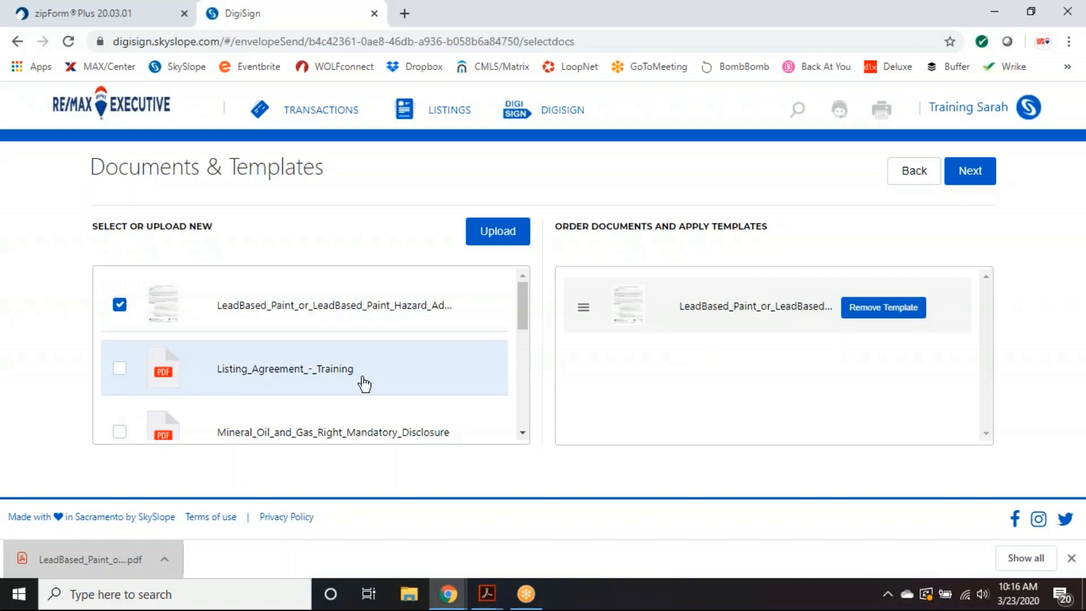
left_click(120, 371)
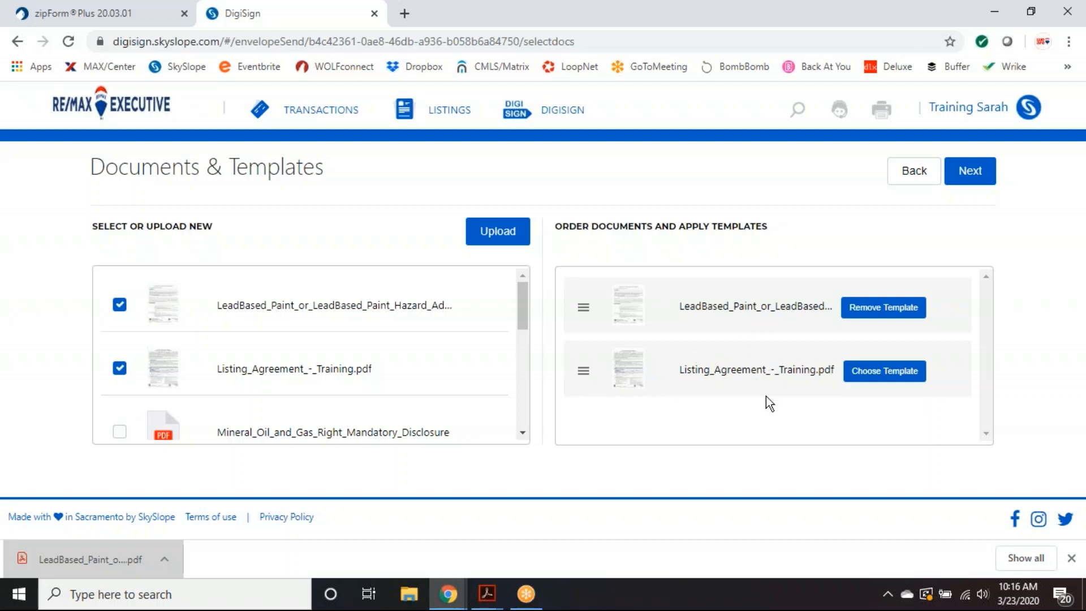
left_click(119, 432)
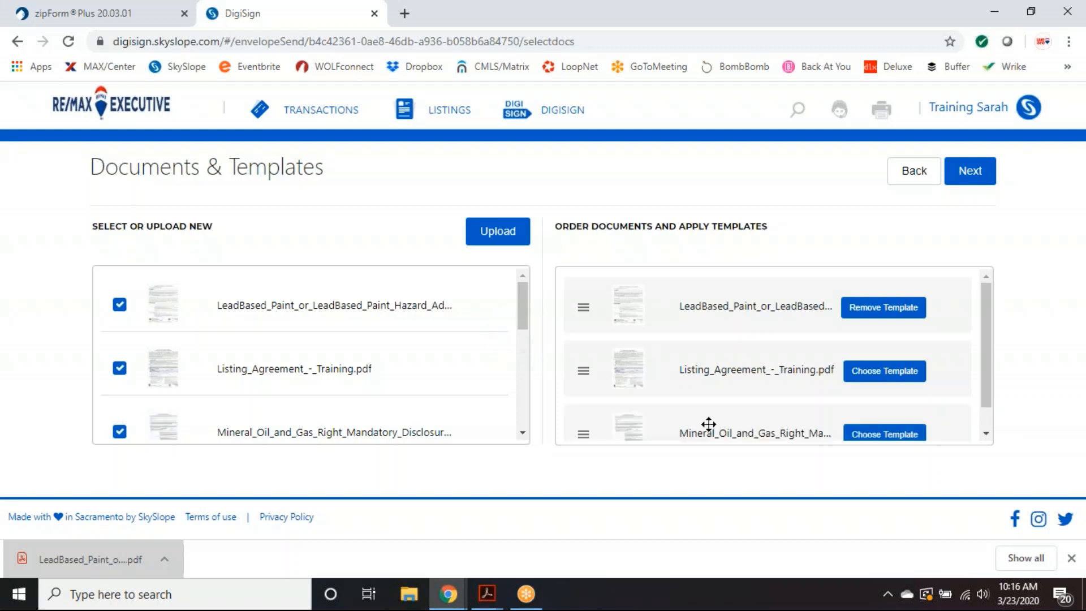
scroll(948, 381, "down", 1)
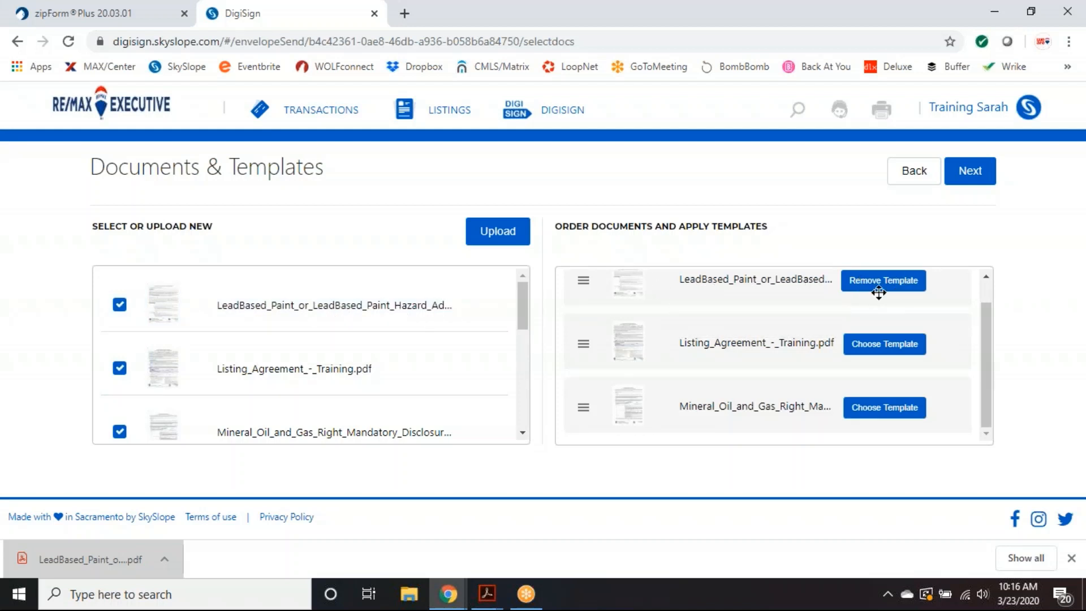
scroll(715, 368, "up", 1)
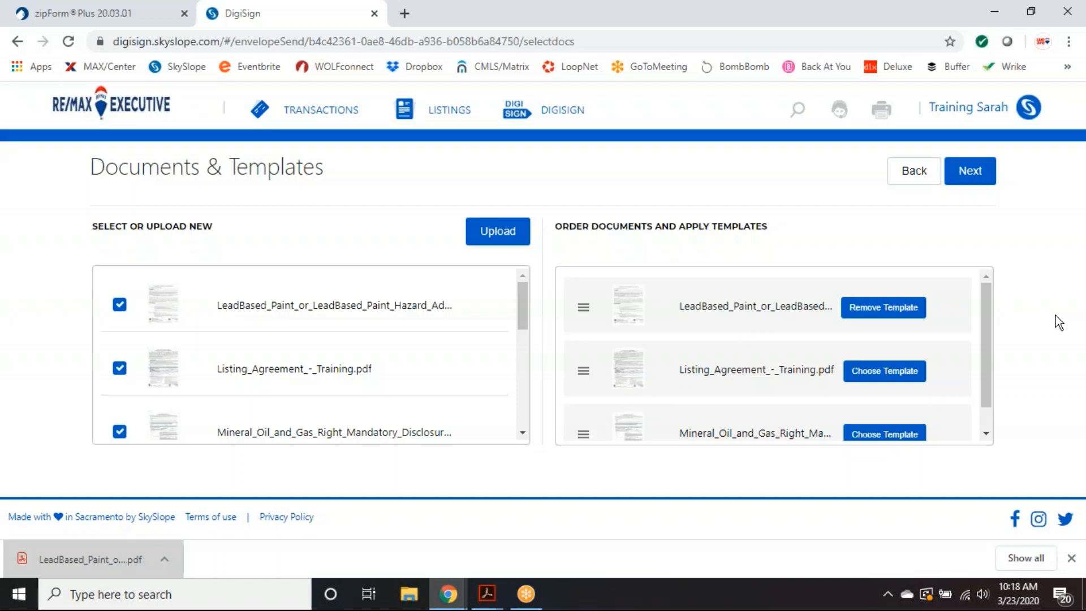
- Remove the Listing Agreement and Mineral Oil and Gas documents, then continue to Recipients & Signing Order
left_click(120, 369)
left_click(119, 431)
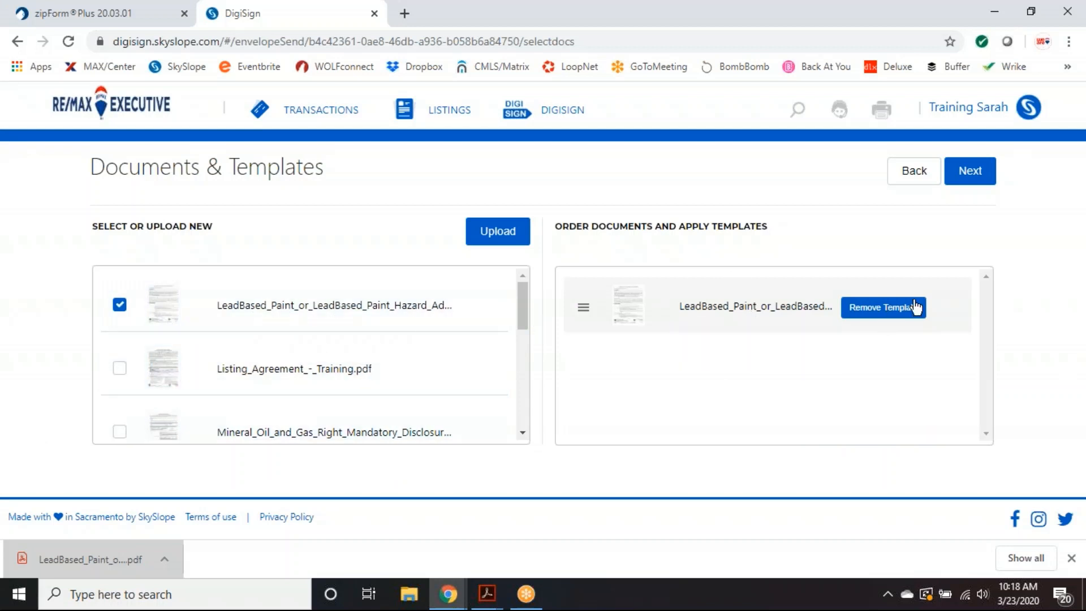
left_click(970, 178)
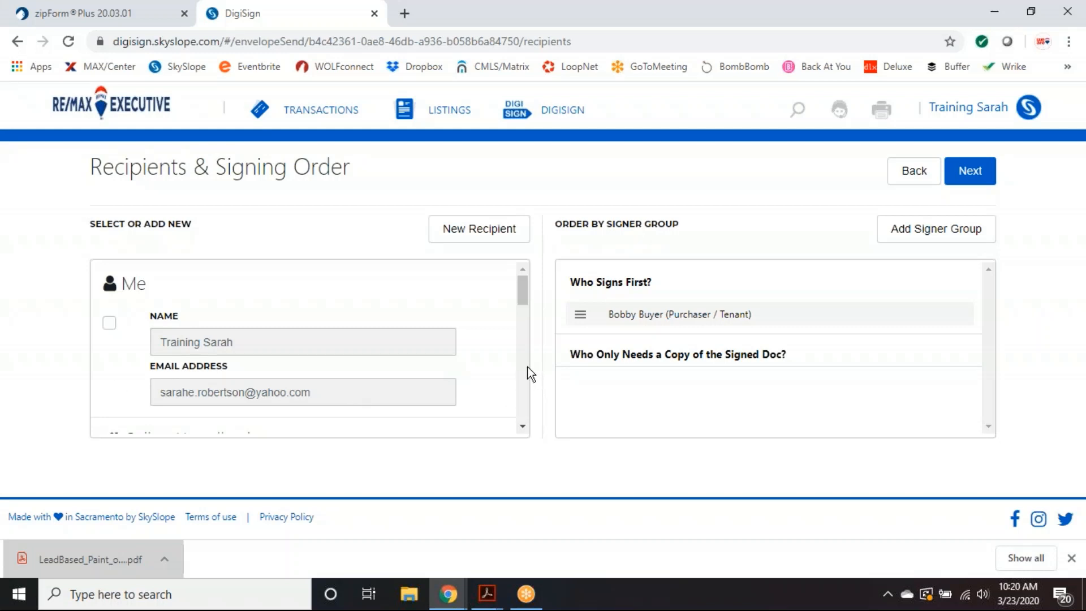
scroll(501, 341, "down", 5)
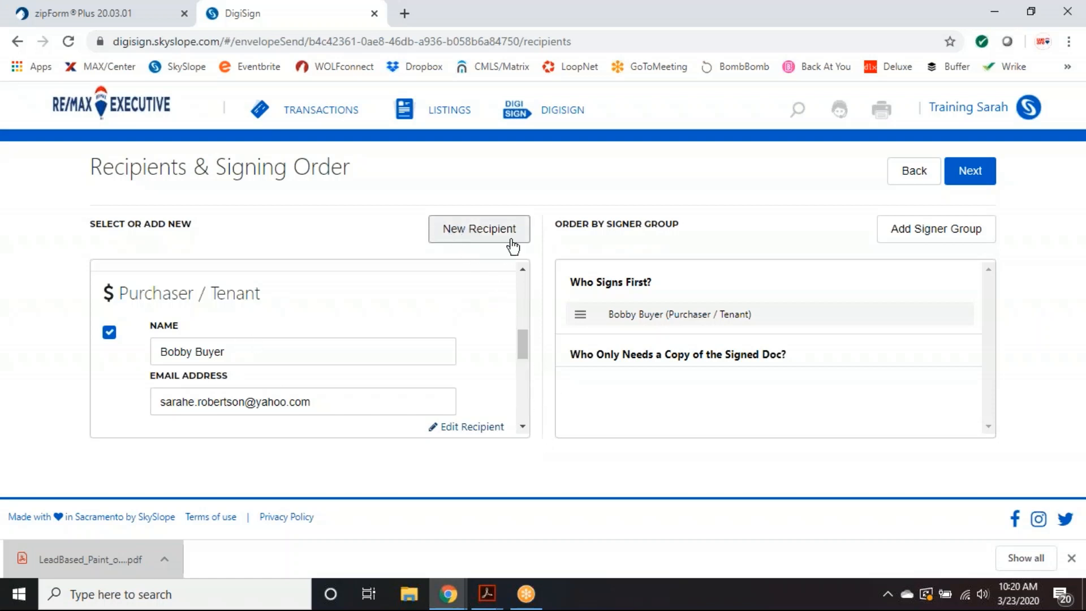
left_click(474, 238)
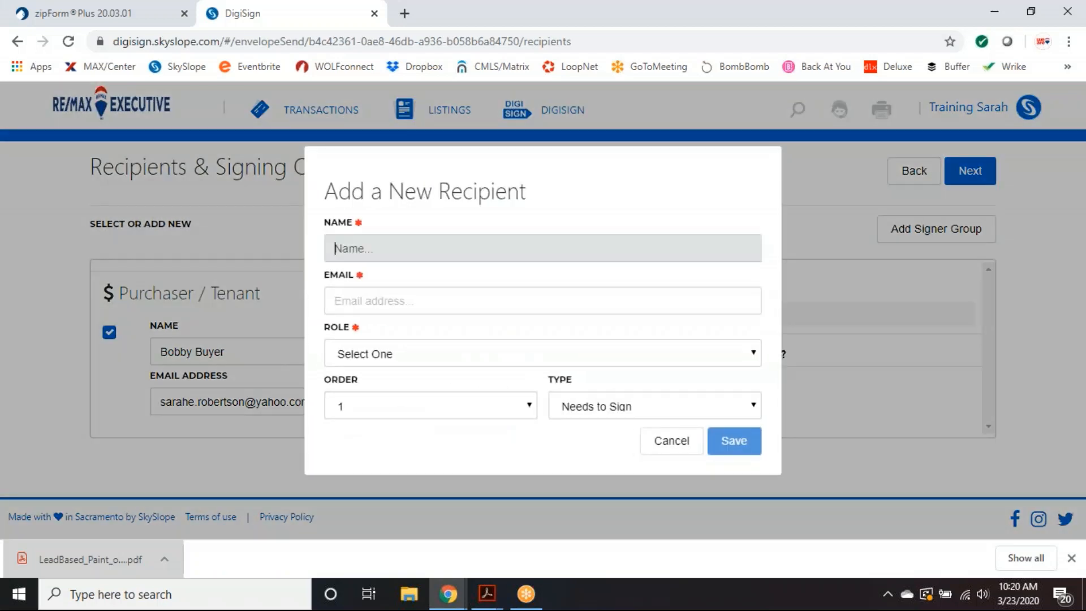
left_click(397, 355)
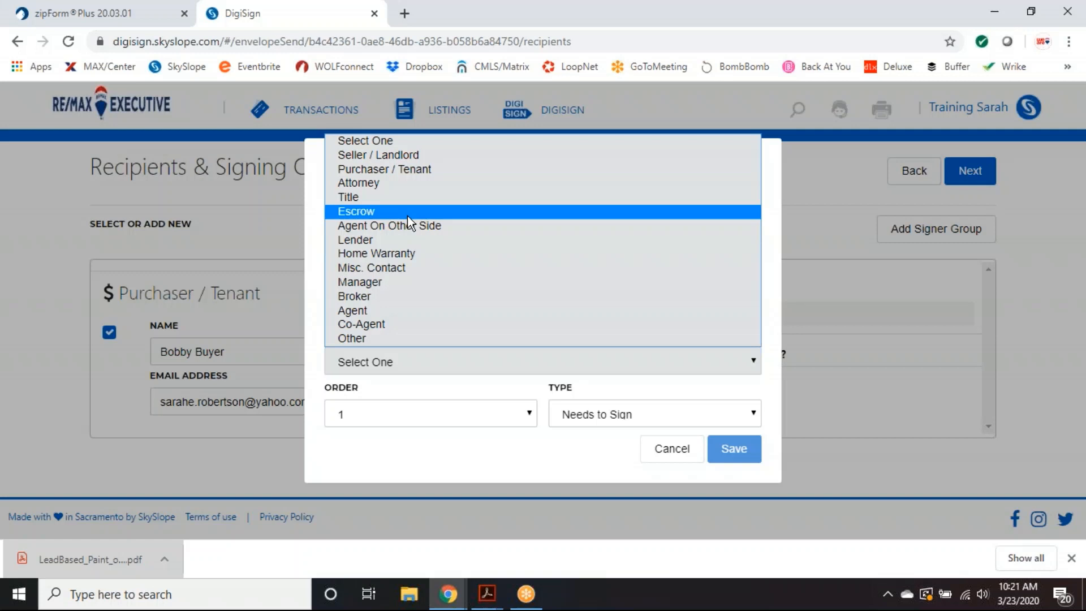
left_click(603, 421)
left_click(612, 427)
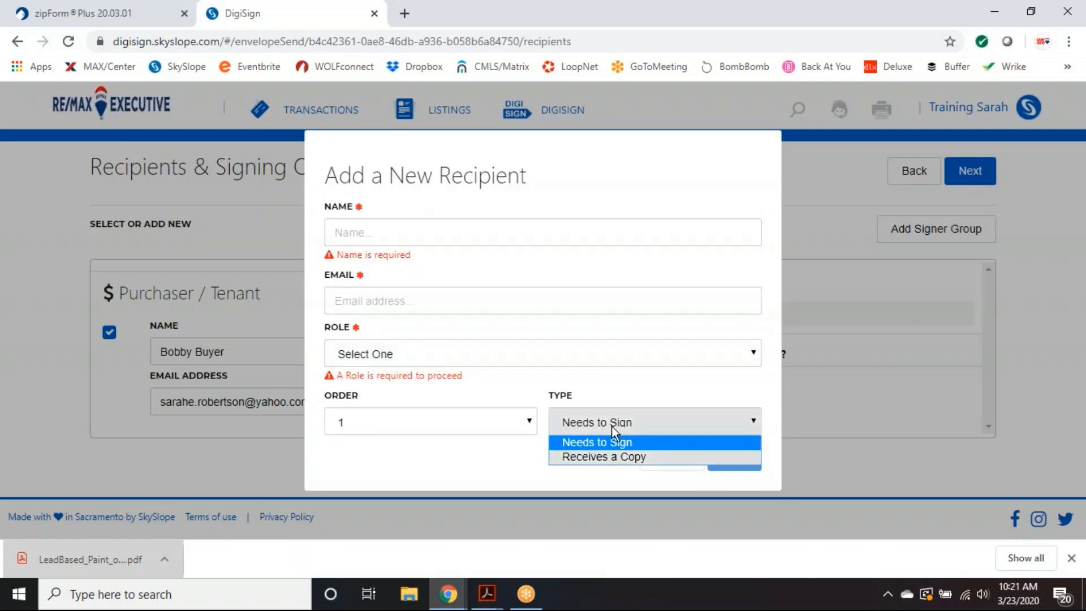
left_click(587, 456)
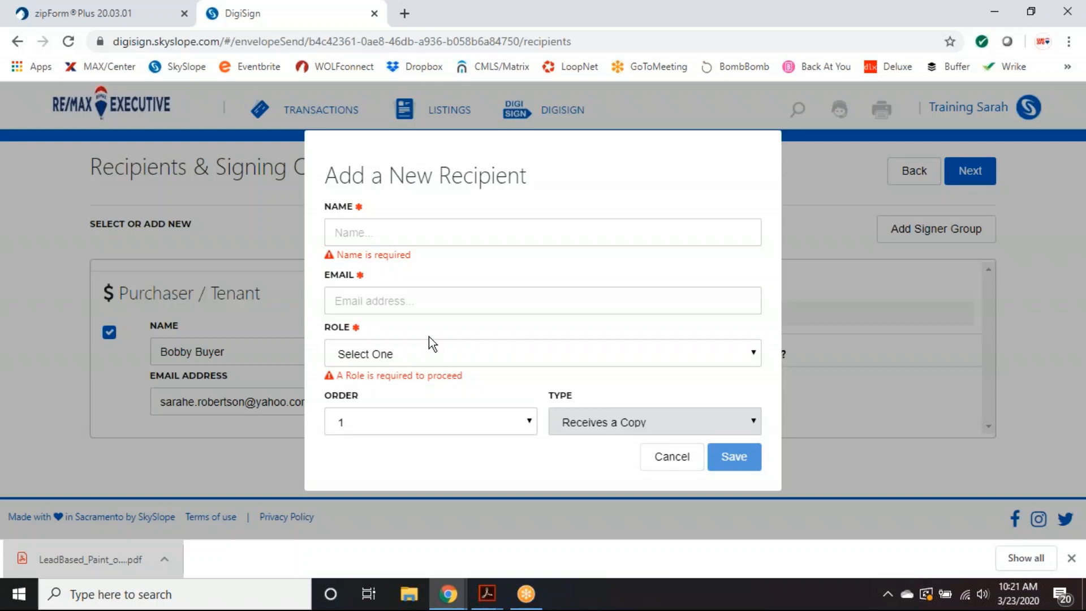
left_click(670, 463)
scroll(247, 347, "down", 3)
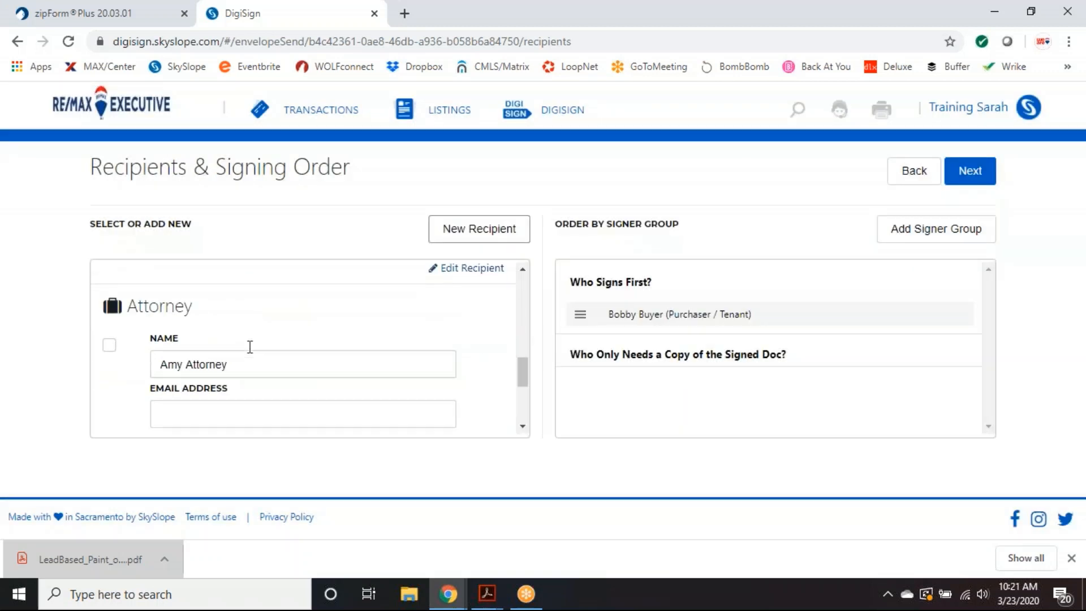
scroll(252, 354, "up", 3)
scroll(294, 362, "up", 1)
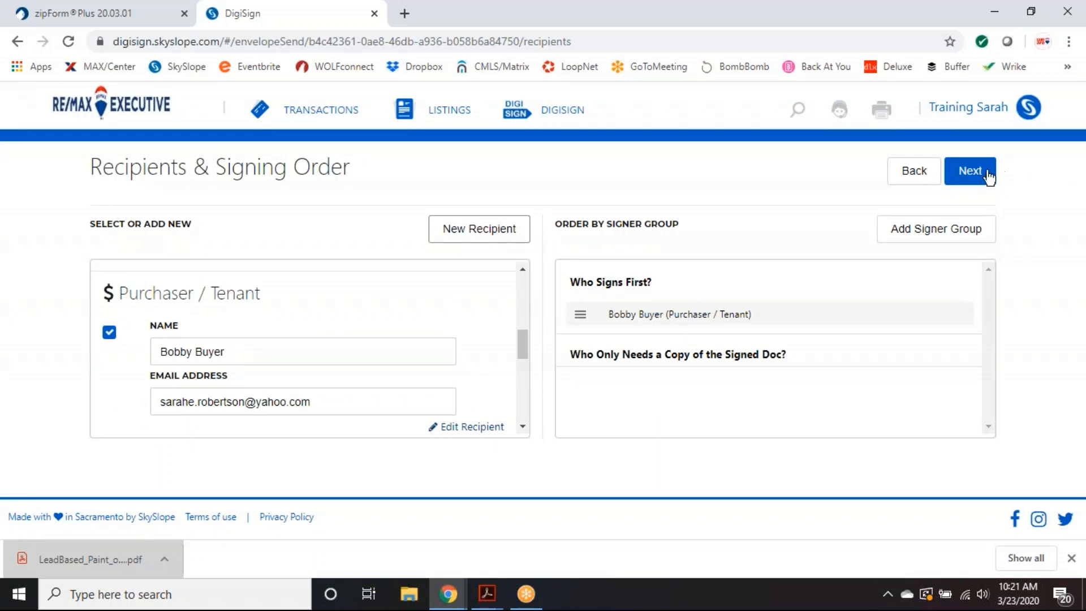
left_click(973, 180)
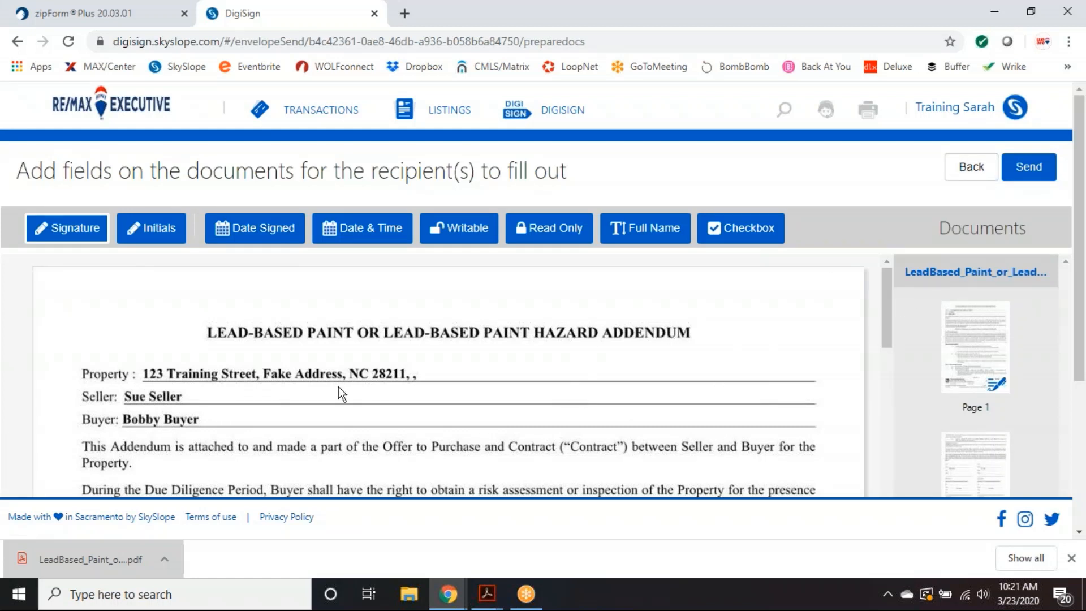
scroll(712, 377, "down", 8)
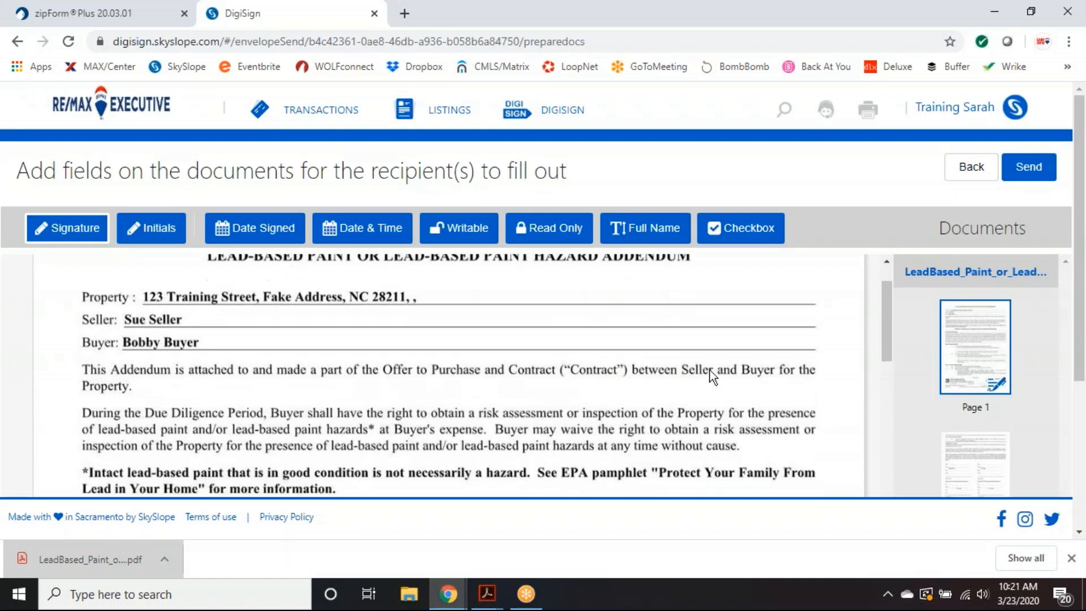
scroll(712, 377, "down", 3)
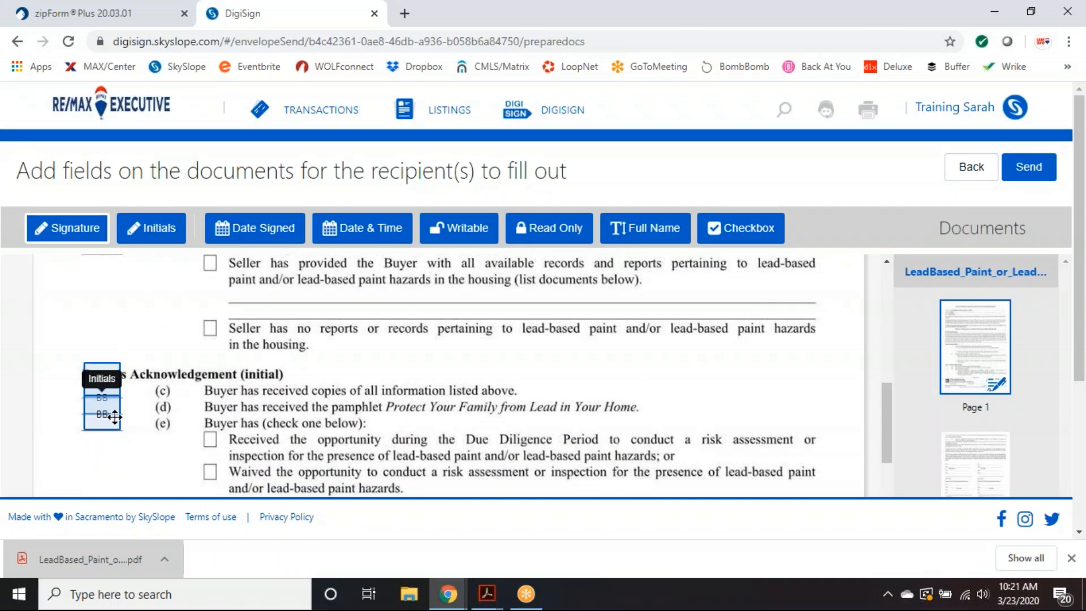
scroll(351, 398, "down", 5)
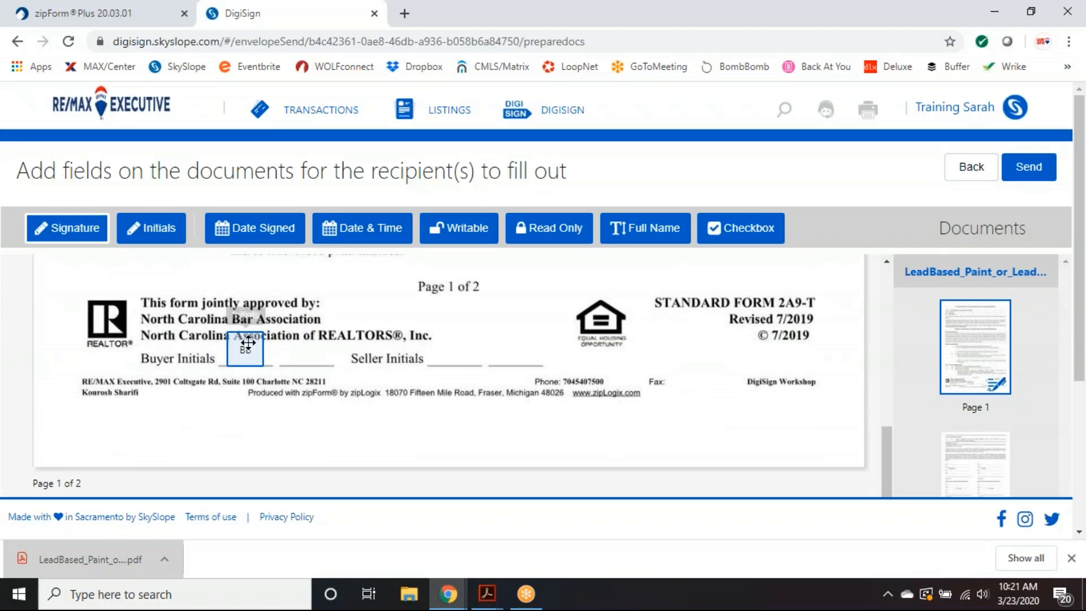
scroll(461, 354, "down", 10)
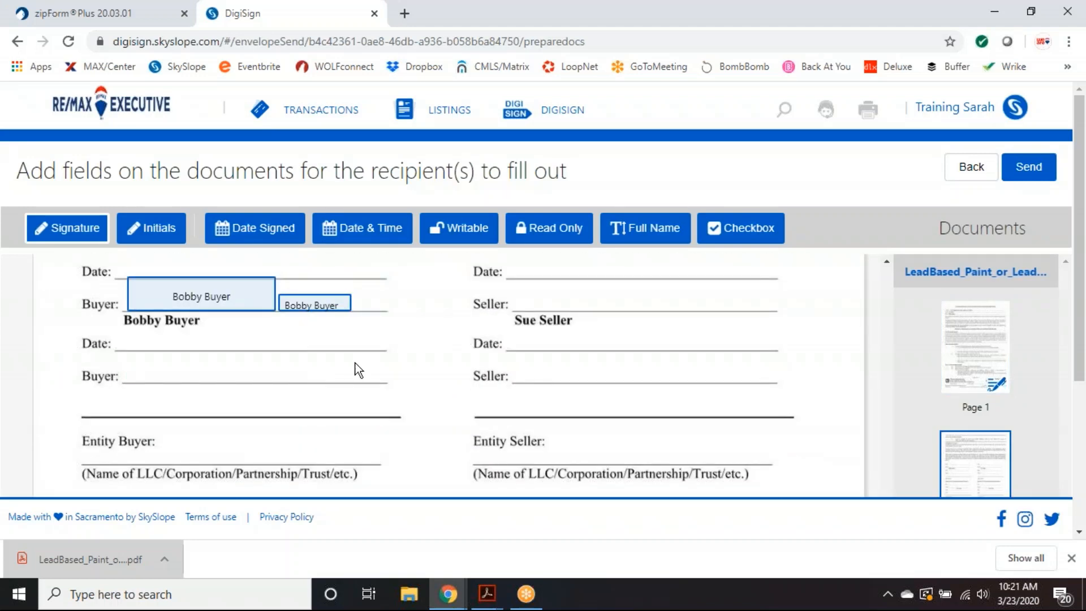
scroll(501, 394, "down", 6)
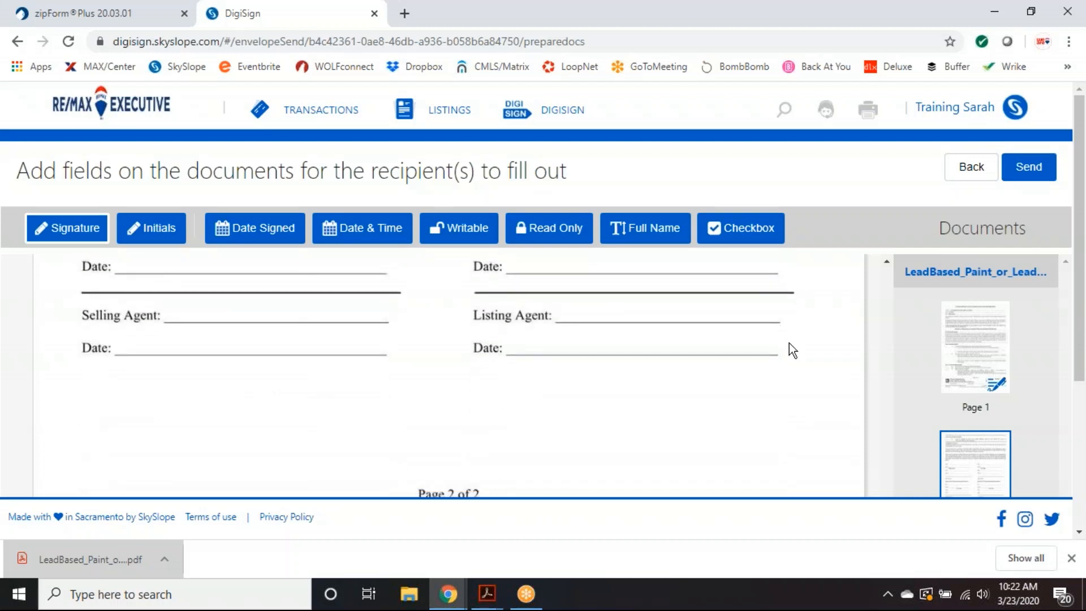
- Send the addendum envelope for signatures with subject 'Please Sign' and dismiss the confirmation
left_click(1027, 172)
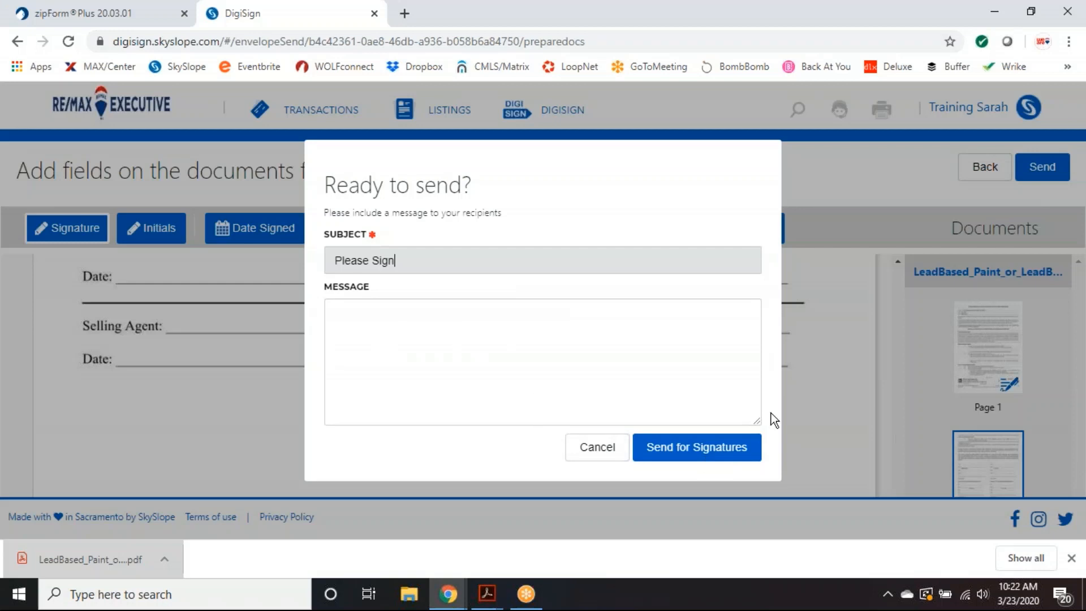
left_click(713, 450)
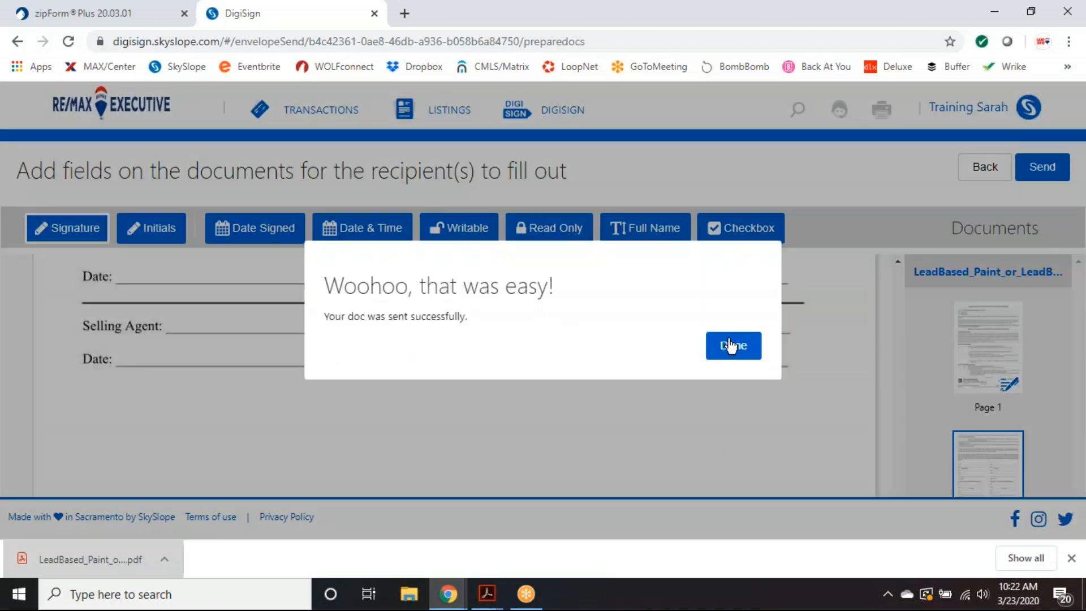
left_click(740, 355)
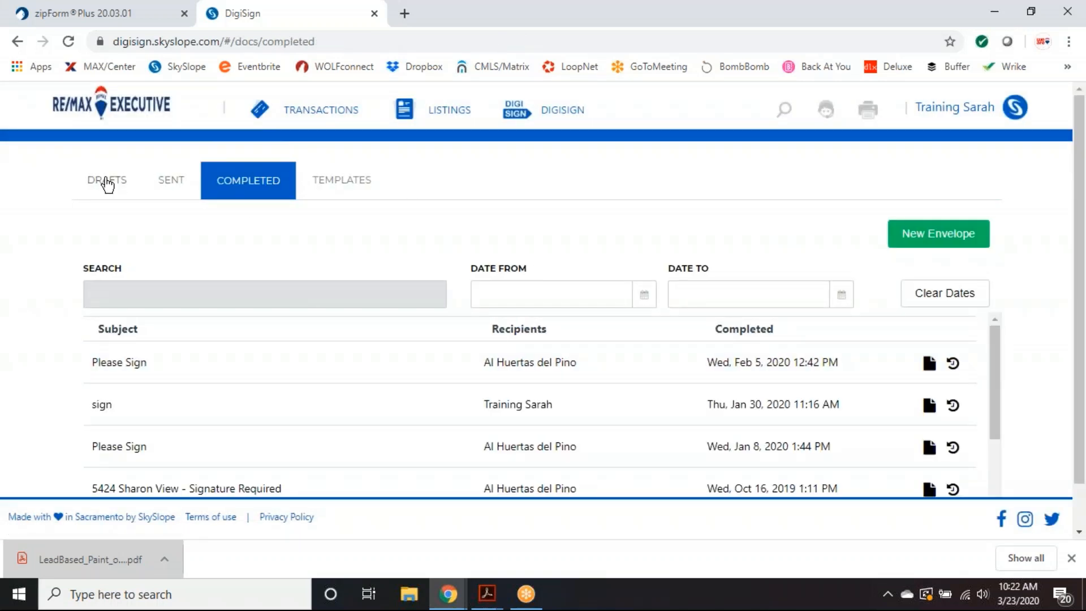
- Open Make a correction for the 'Please Sign' envelope in the SENT tab
left_click(170, 184)
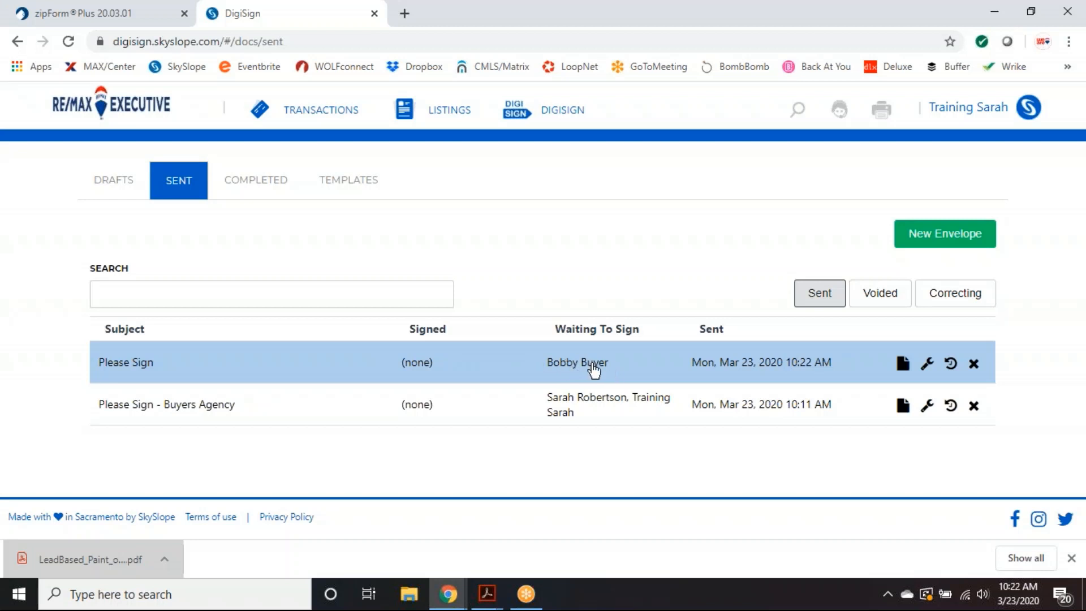
left_click(928, 369)
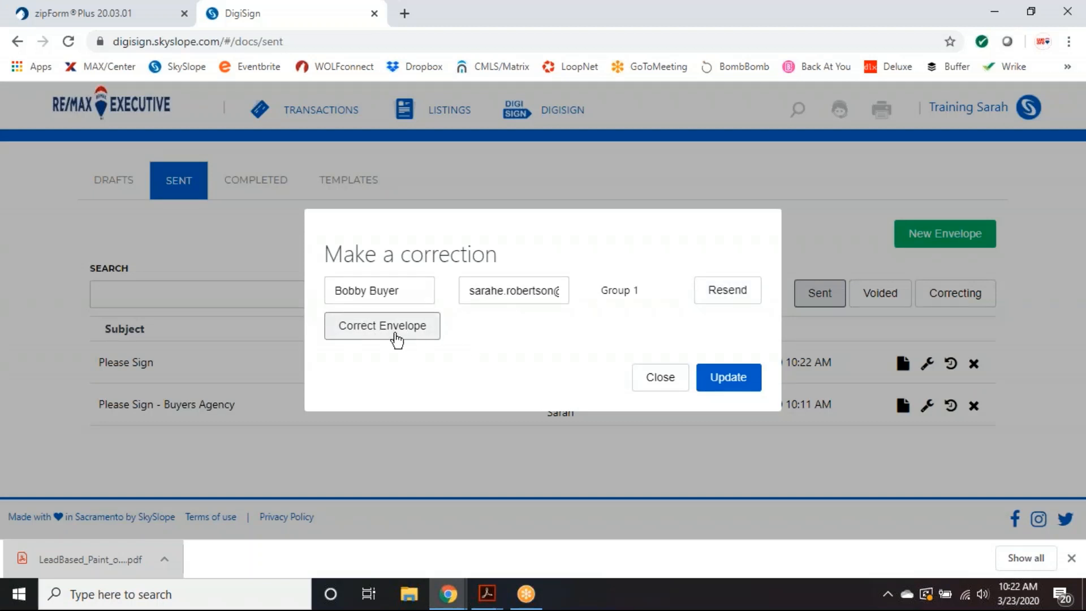
- Open the envelope correction window, then close it without making changes
left_click(364, 338)
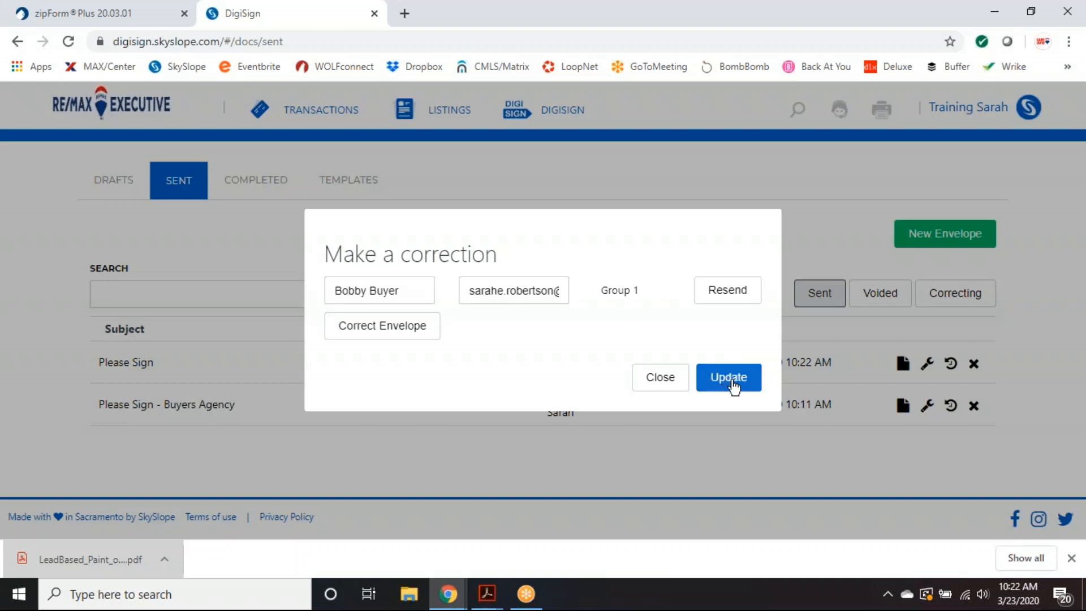
left_click(668, 383)
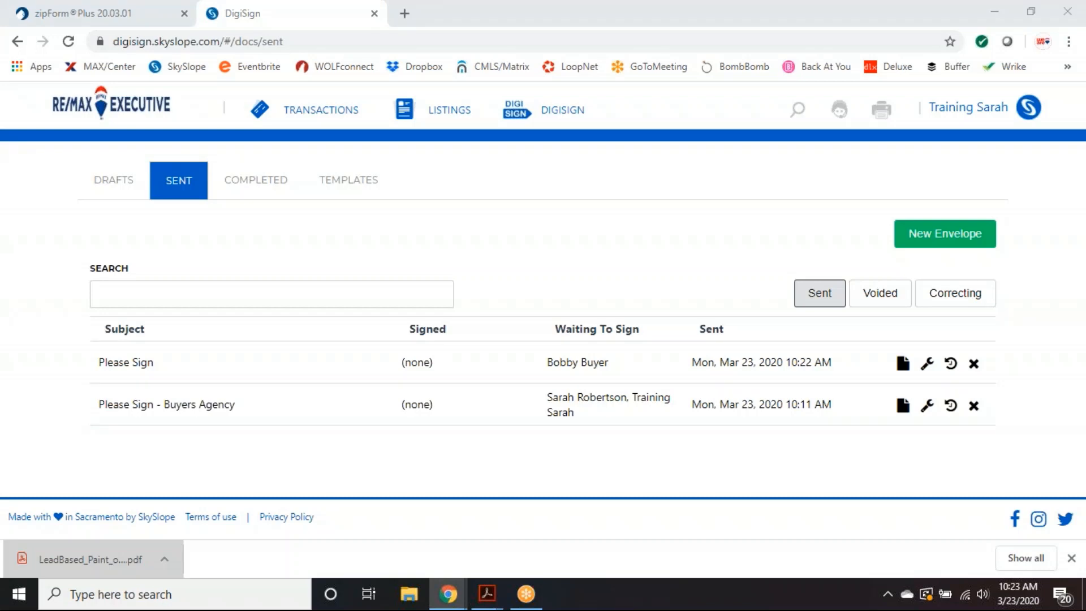
- Bring Yahoo Mail into view and open REVIEW & SIGN in the buyer's Please Sign email
left_click_drag(3, 10, 573, 1)
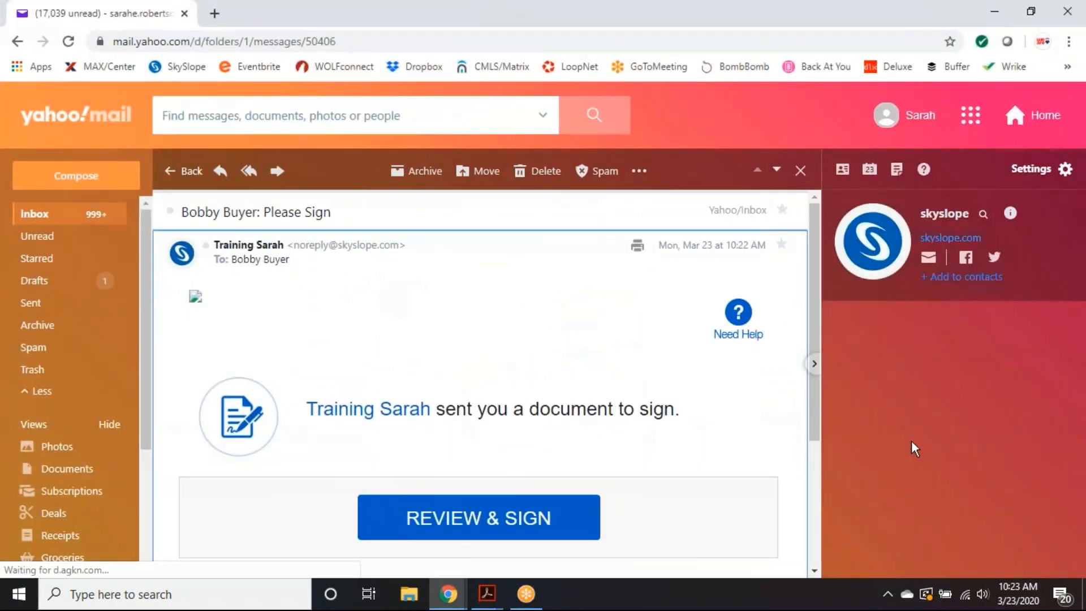
scroll(334, 271, "down", 2)
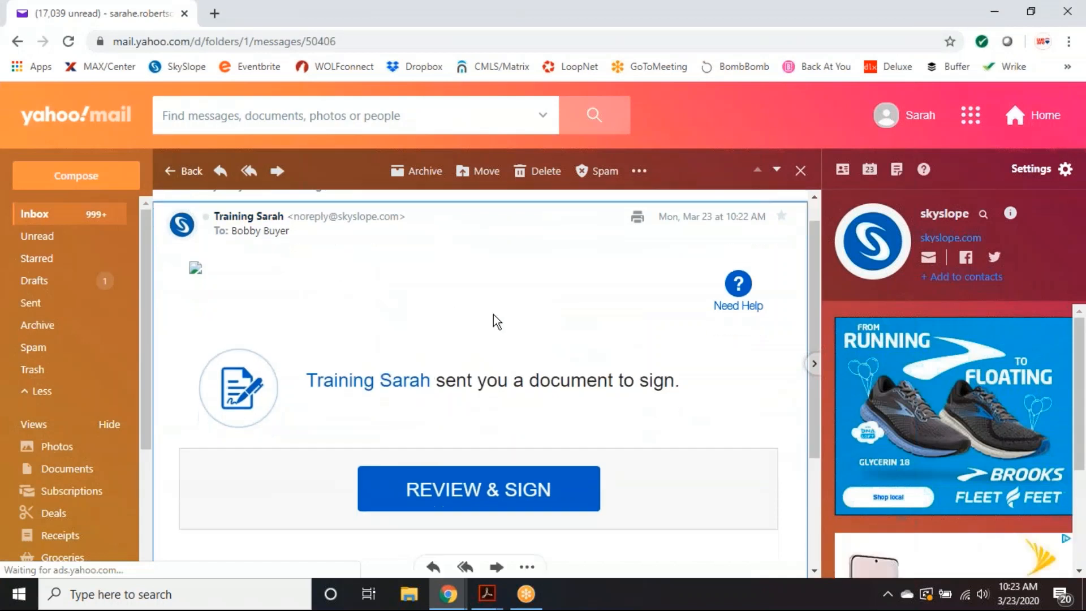
scroll(313, 317, "up", 2)
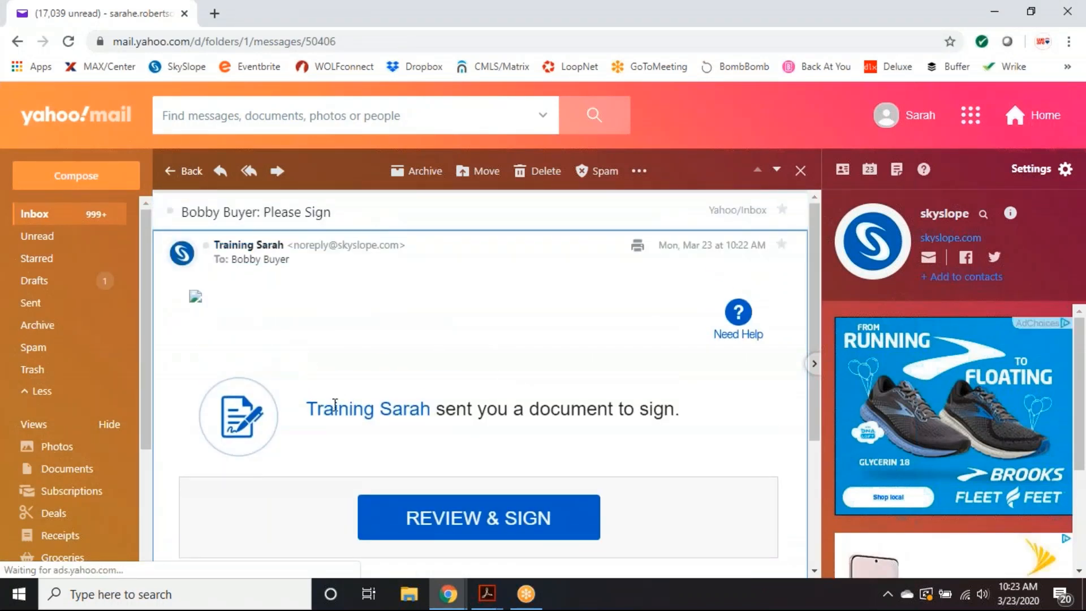
scroll(697, 429, "down", 1)
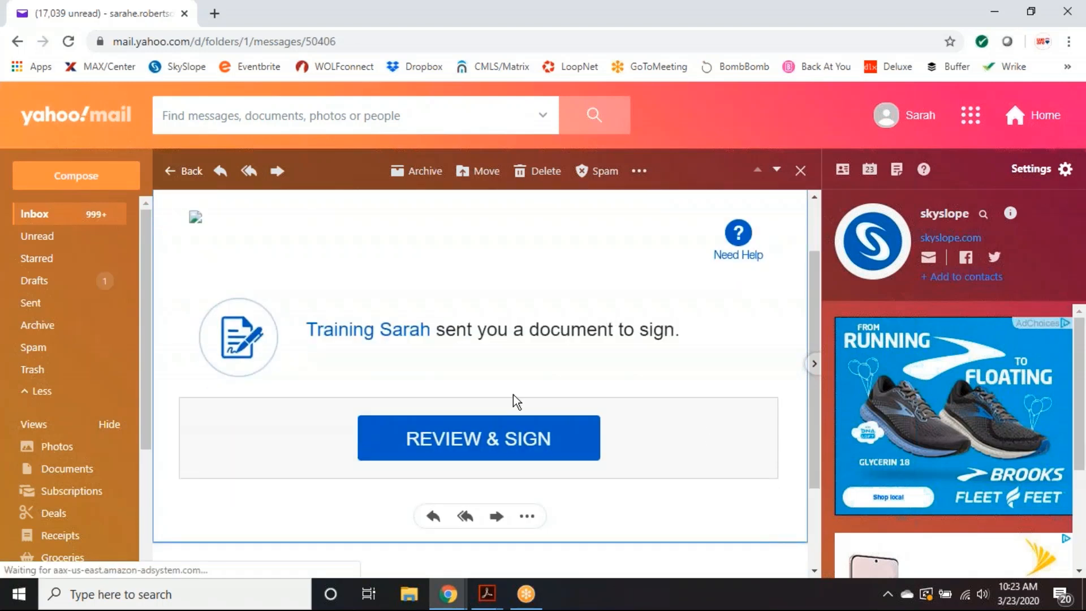
left_click(456, 449)
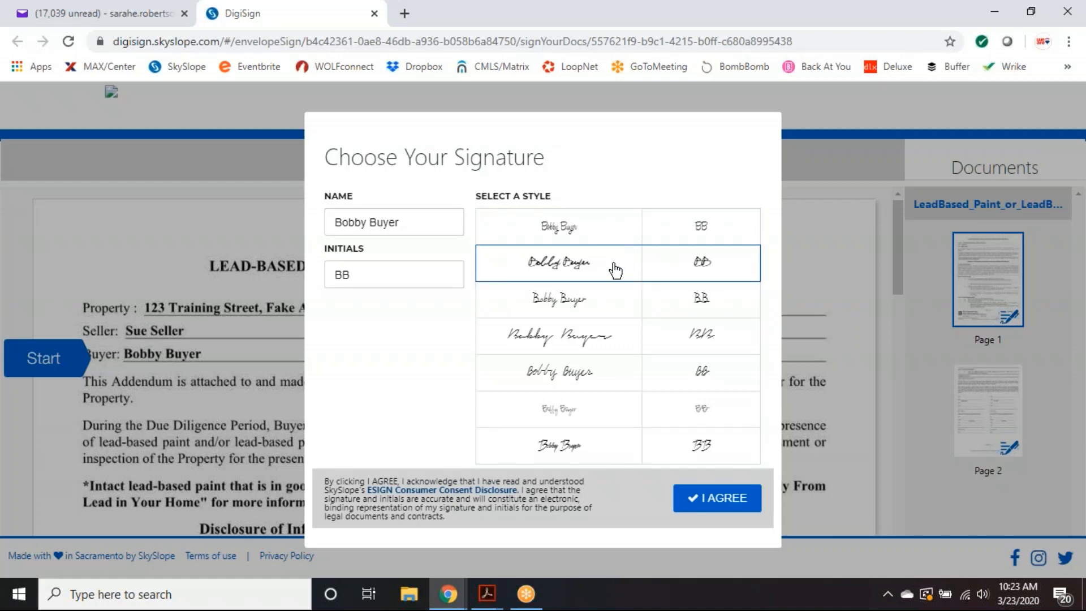
- Accept consent, add the buyer's acknowledgement and page-1 initials, sign page 2, and submit
left_click(726, 503)
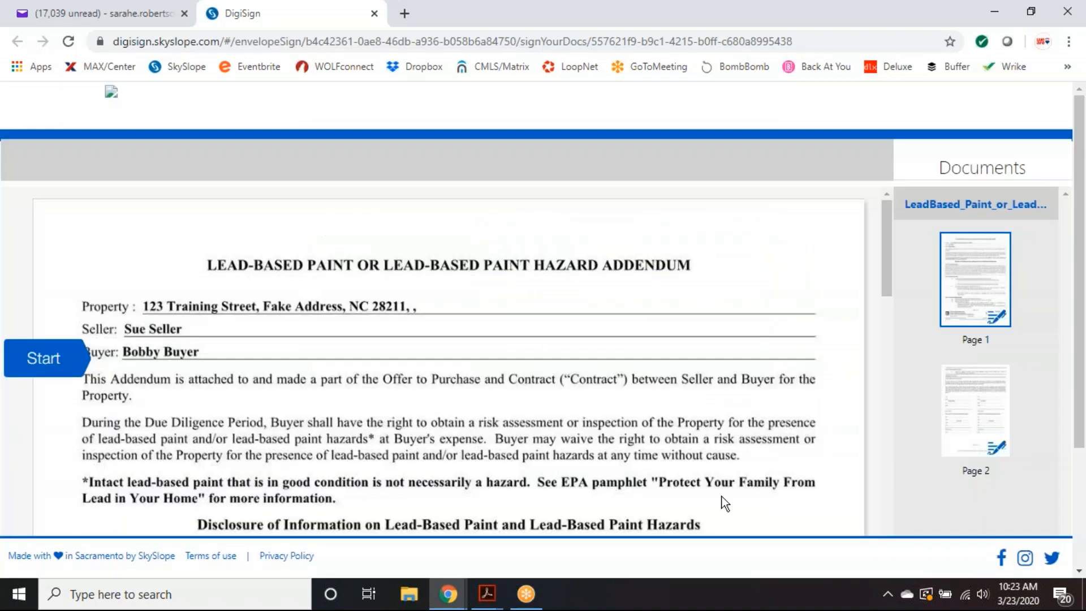
left_click(48, 362)
left_click(50, 363)
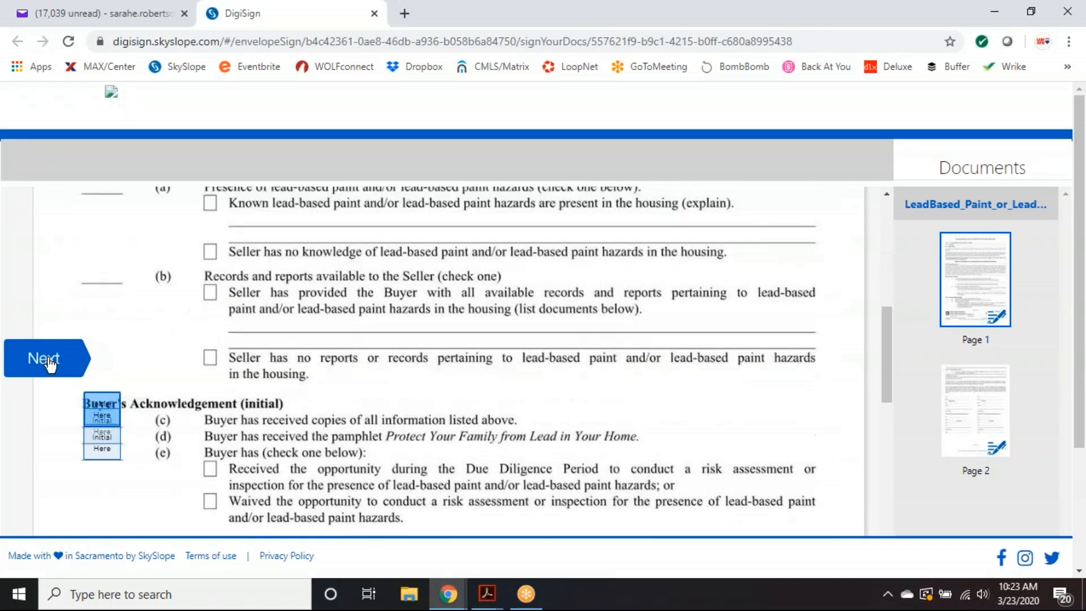
left_click(103, 372)
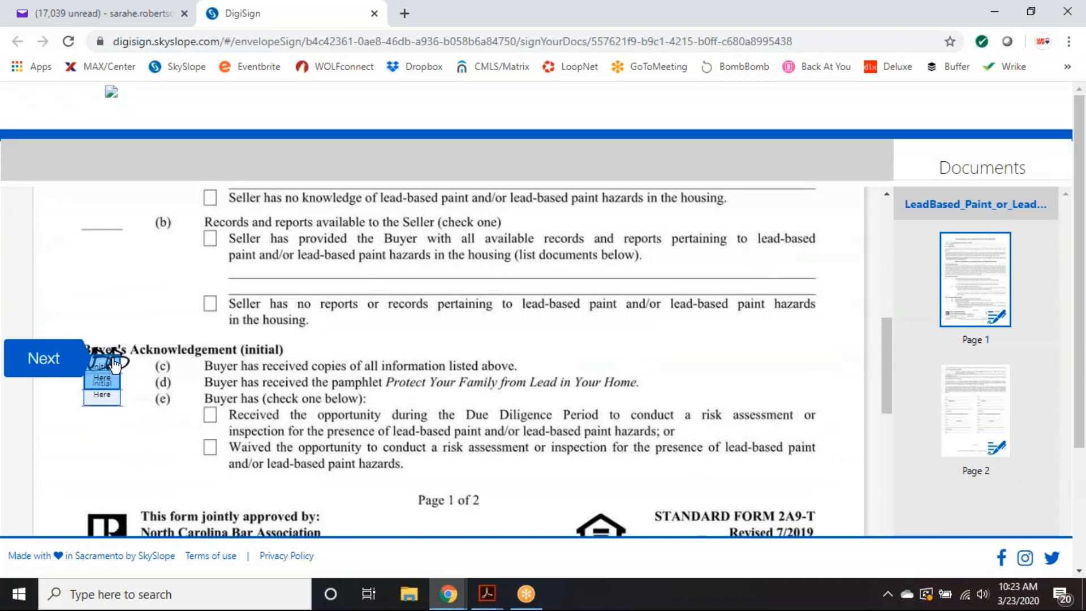
left_click(106, 374)
left_click(110, 385)
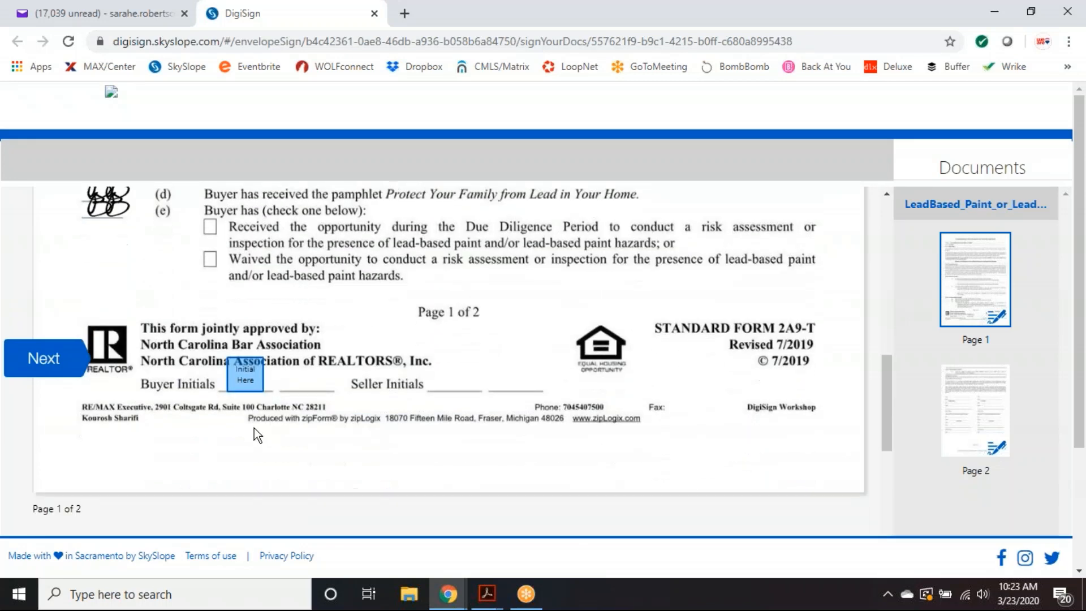
left_click(245, 361)
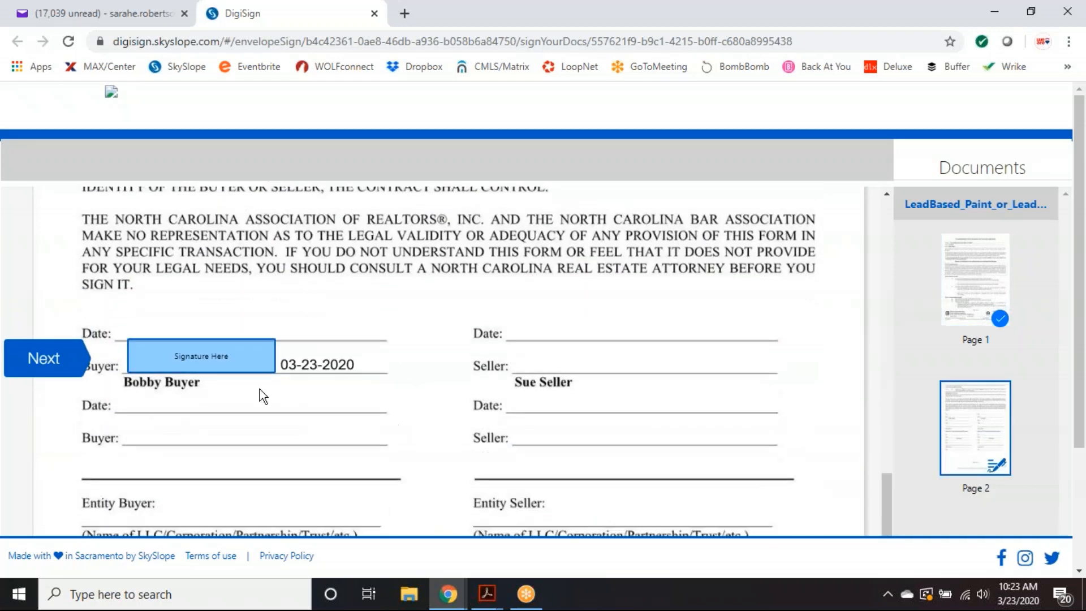
left_click(165, 367)
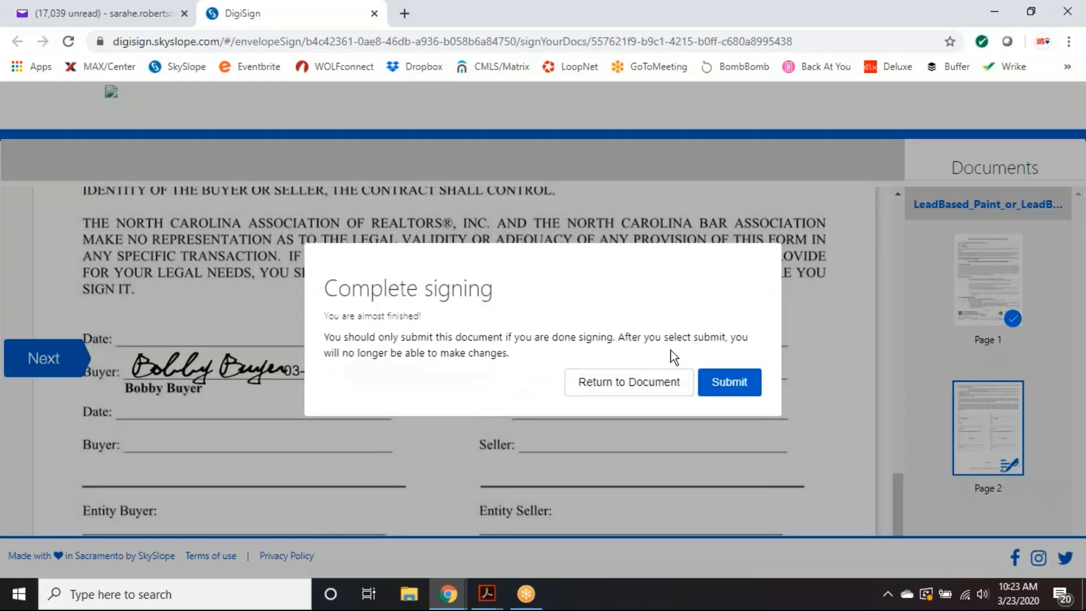
left_click(734, 382)
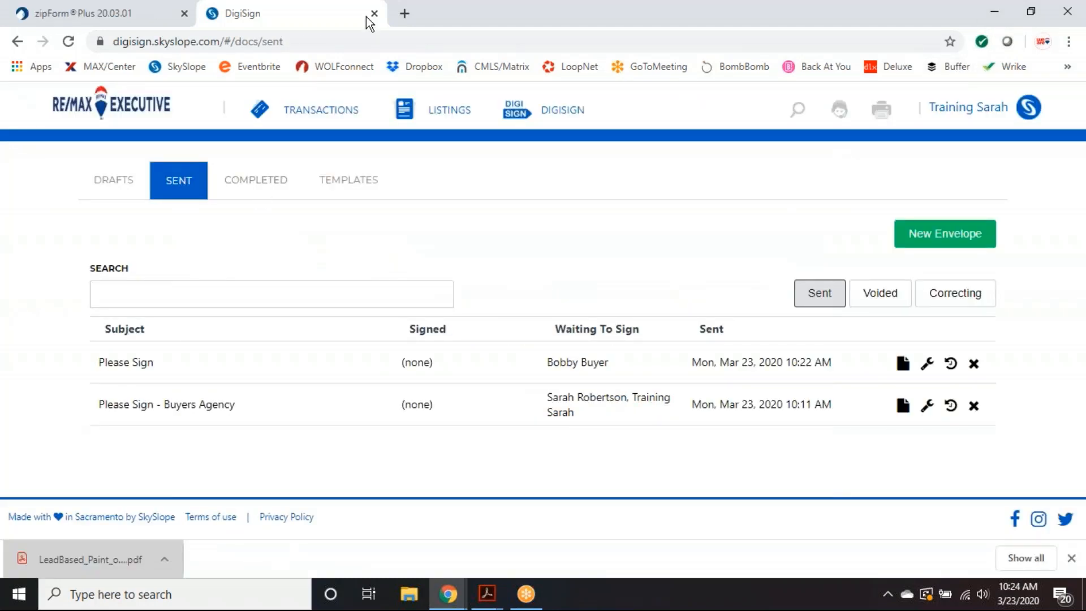
- Restore and maximize the DigiSign window, refresh the Sent list, and view Completed envelopes
key("super+Down")
key("super+Down")
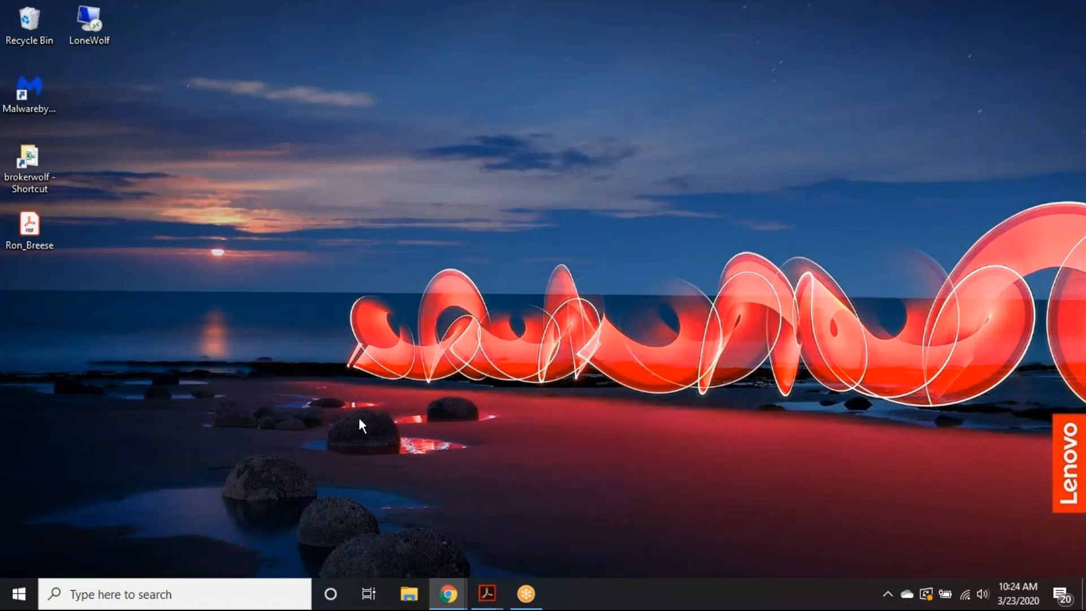
mouse_move(447, 593)
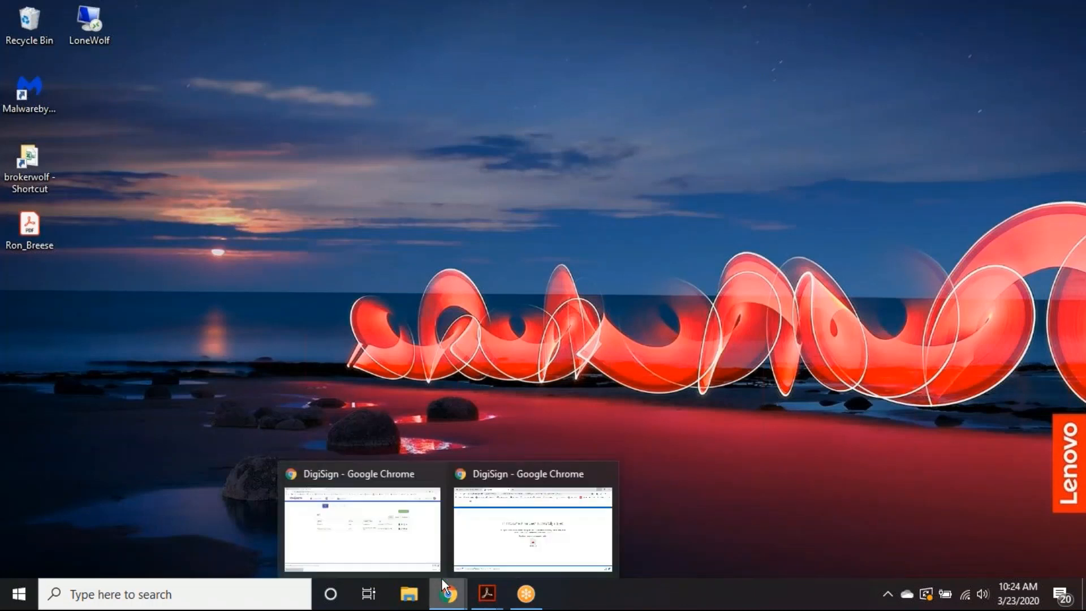
left_click(398, 532)
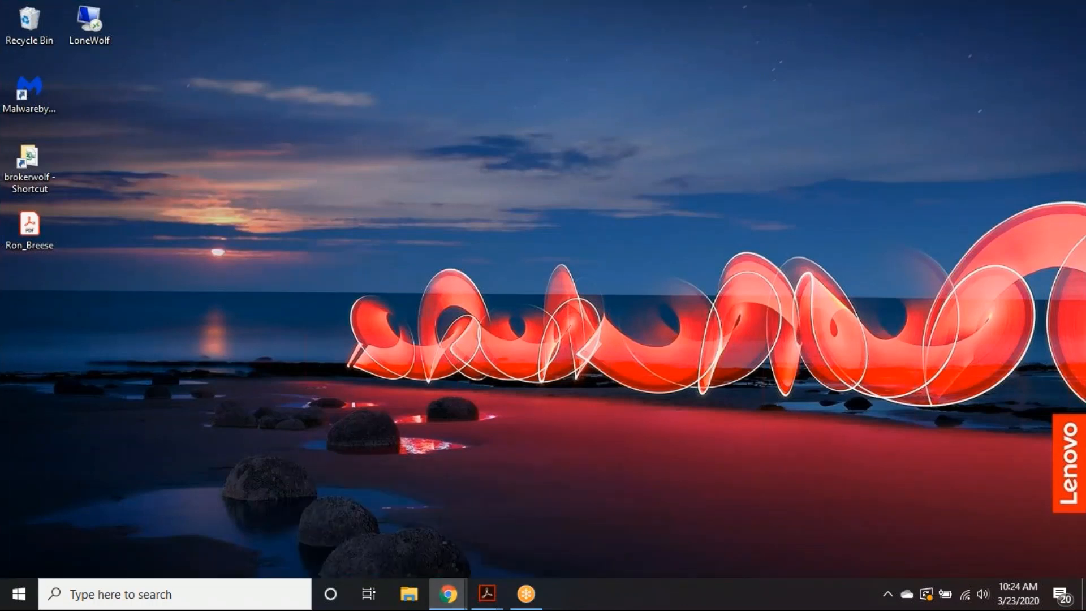
left_click_drag(1, 2, 516, 45)
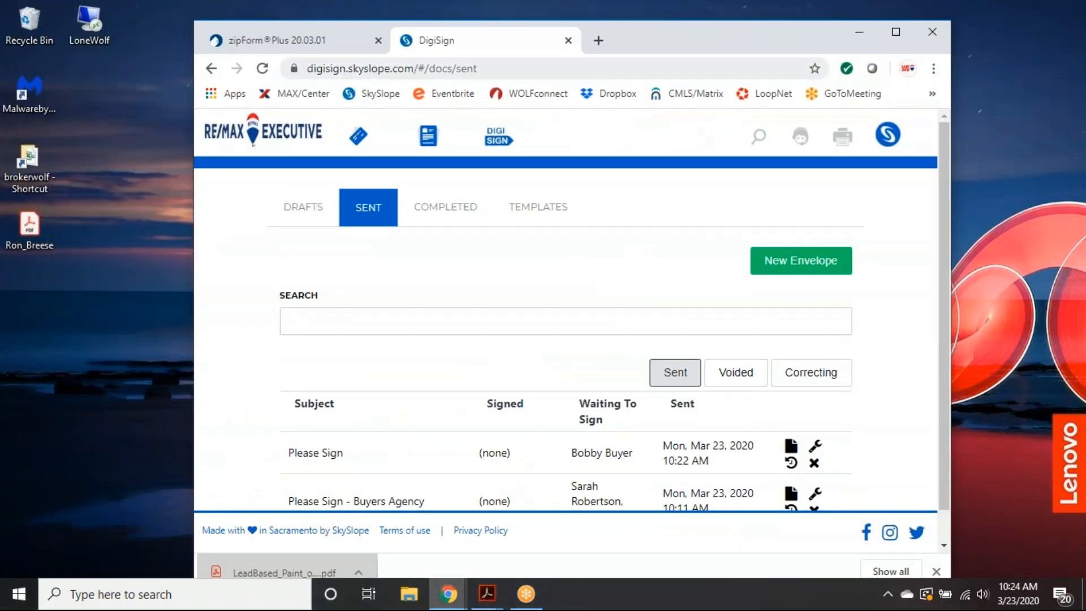
left_click(895, 31)
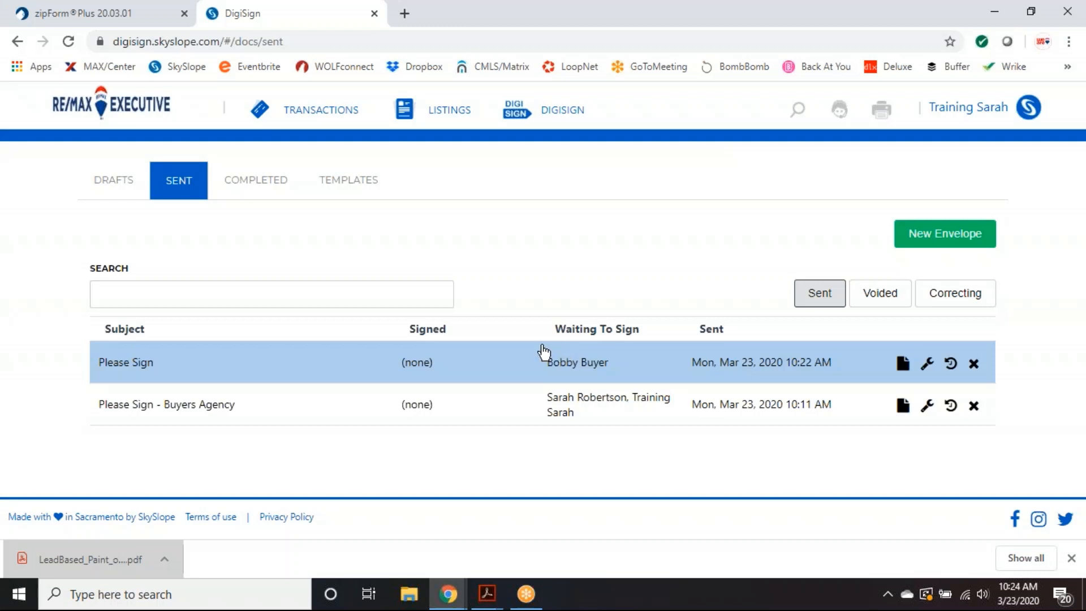
left_click(69, 43)
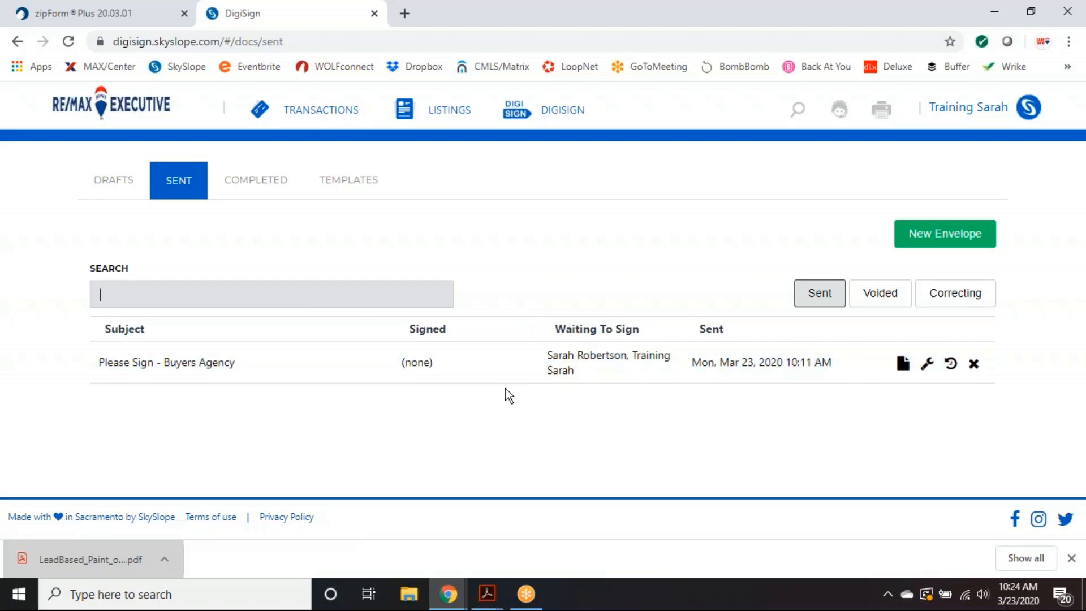
left_click(281, 188)
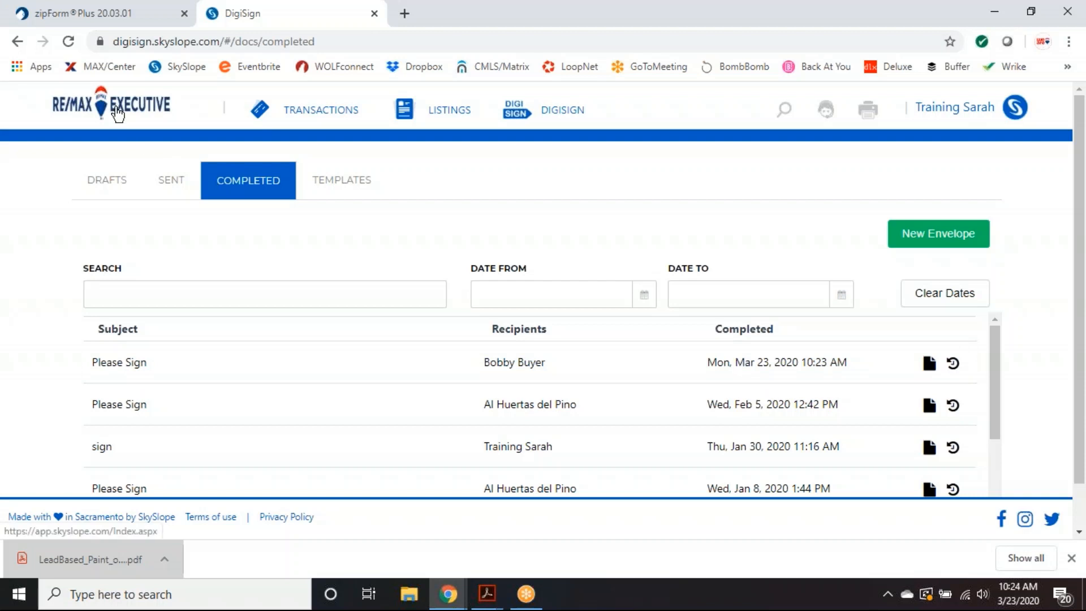
left_click(786, 109)
type("54")
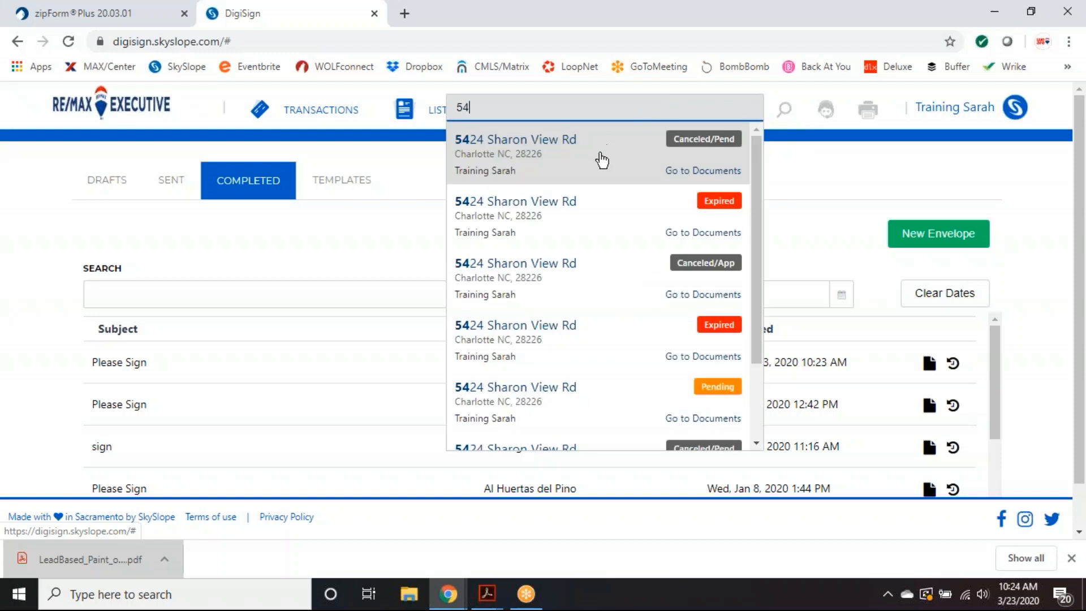
left_click(603, 411)
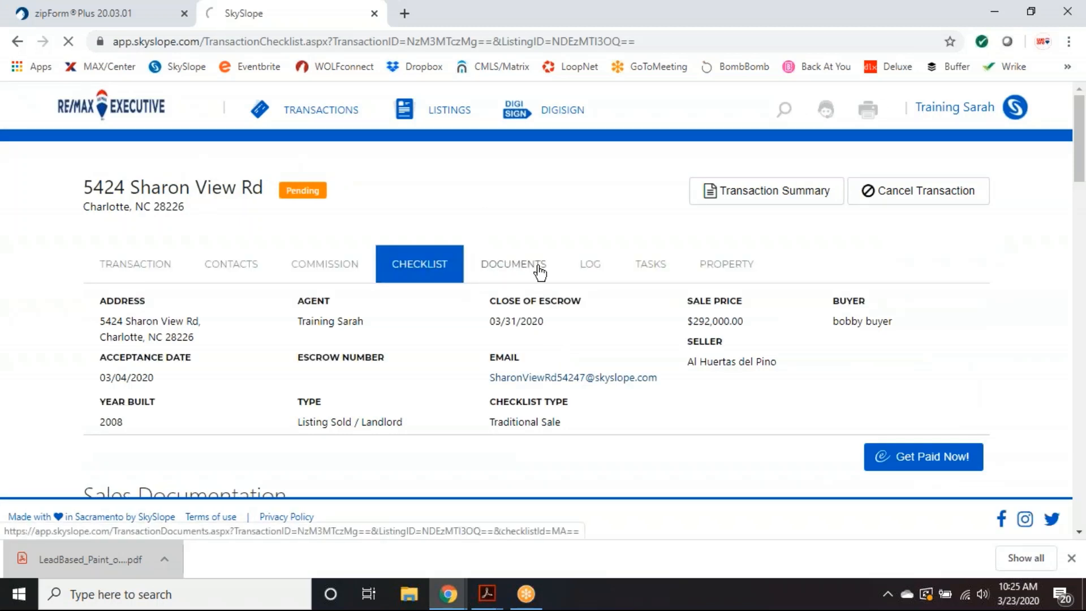
- Select the signed Lead-Based Paint addendum in the transaction's Documents list
left_click(539, 272)
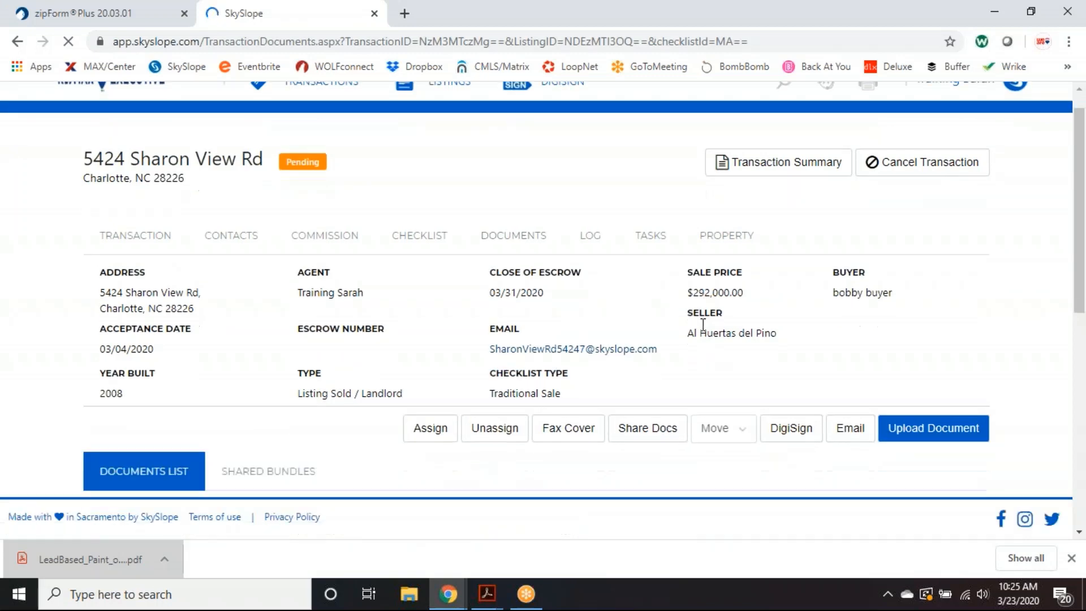
scroll(704, 325, "down", 5)
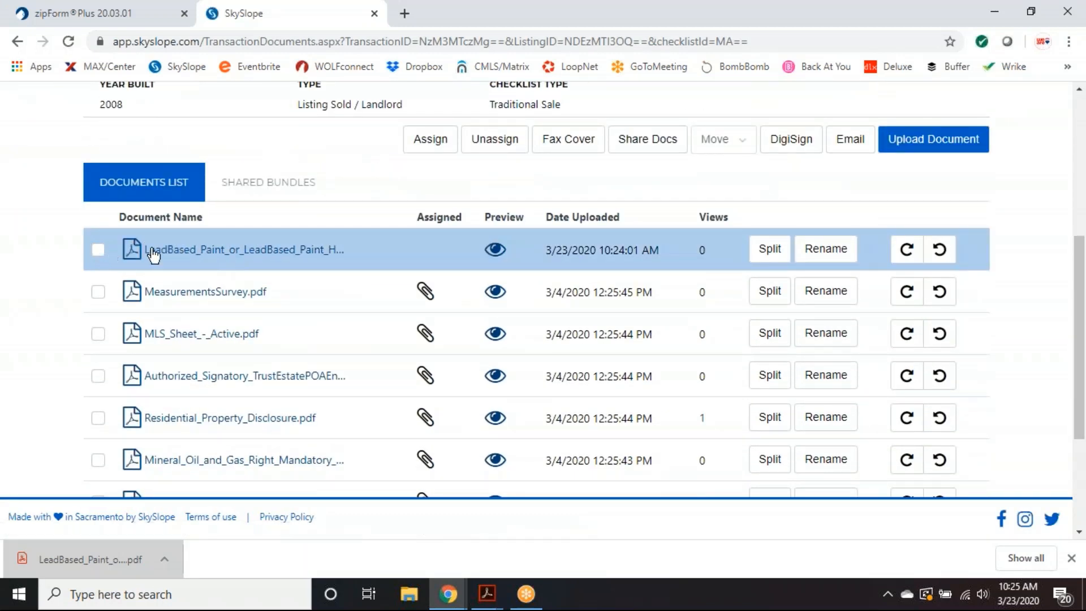
left_click(98, 250)
scroll(332, 259, "up", 1)
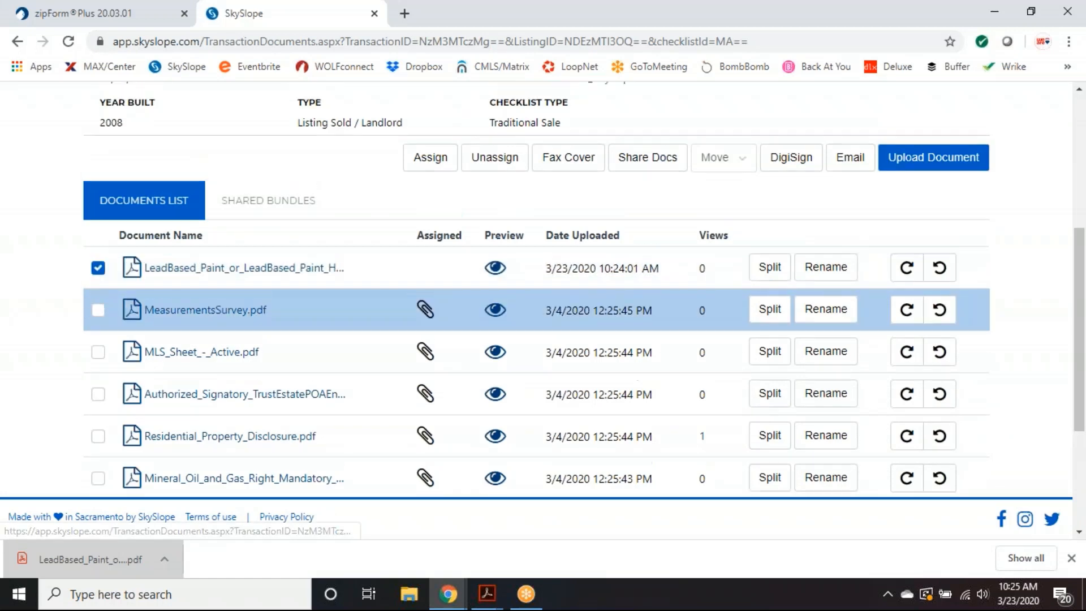
scroll(430, 300, "up", 3)
scroll(430, 299, "down", 1)
scroll(430, 300, "up", 3)
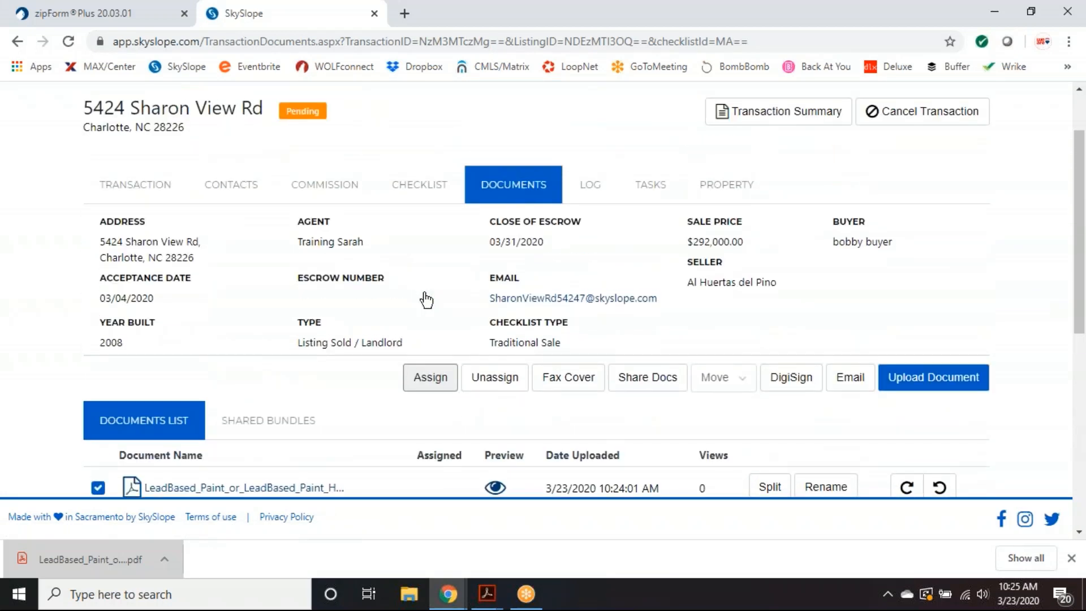
scroll(427, 300, "down", 3)
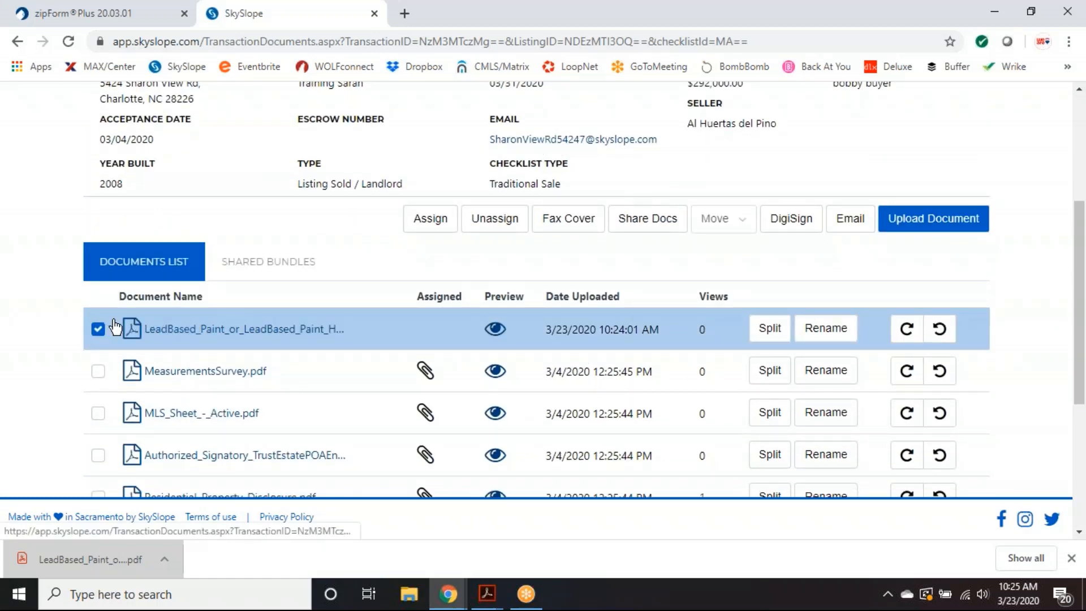
- Assign the selected addendum to the Lead Base Paint checklist item
left_click(433, 224)
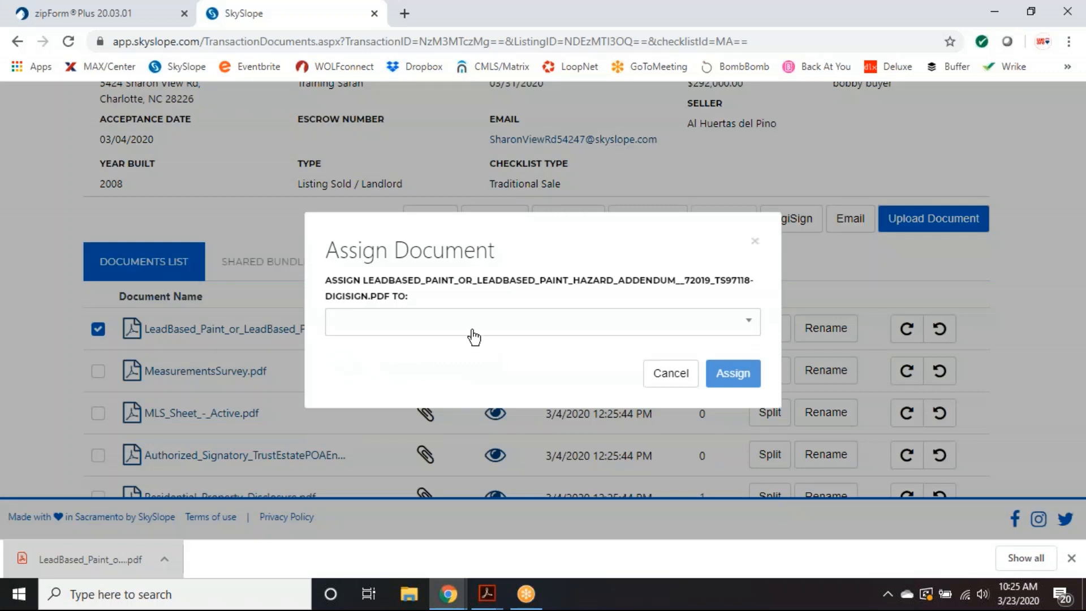
left_click(474, 327)
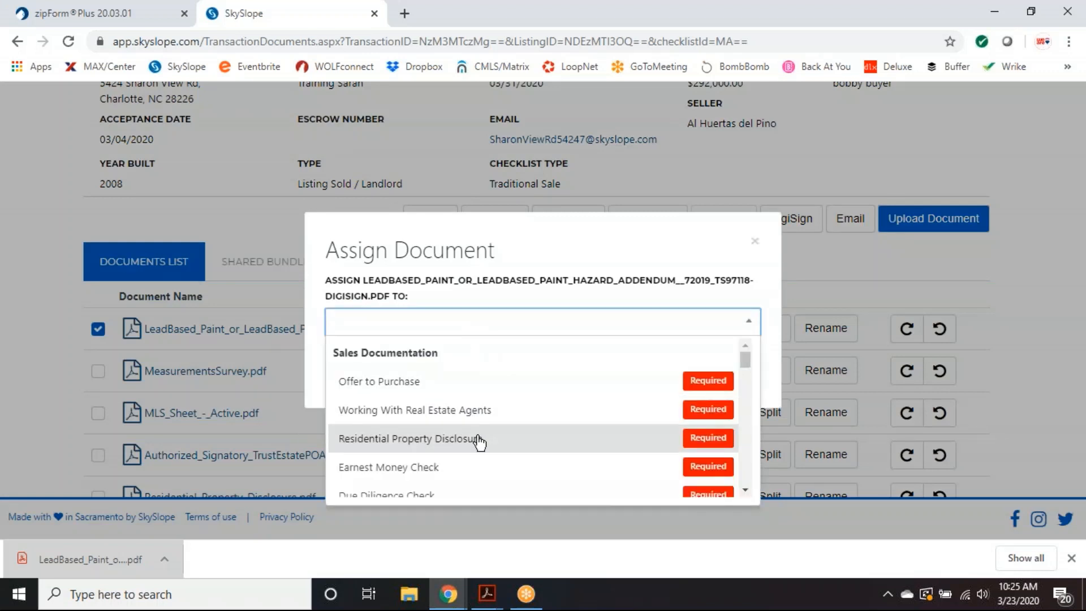
scroll(479, 443, "down", 2)
scroll(479, 442, "down", 2)
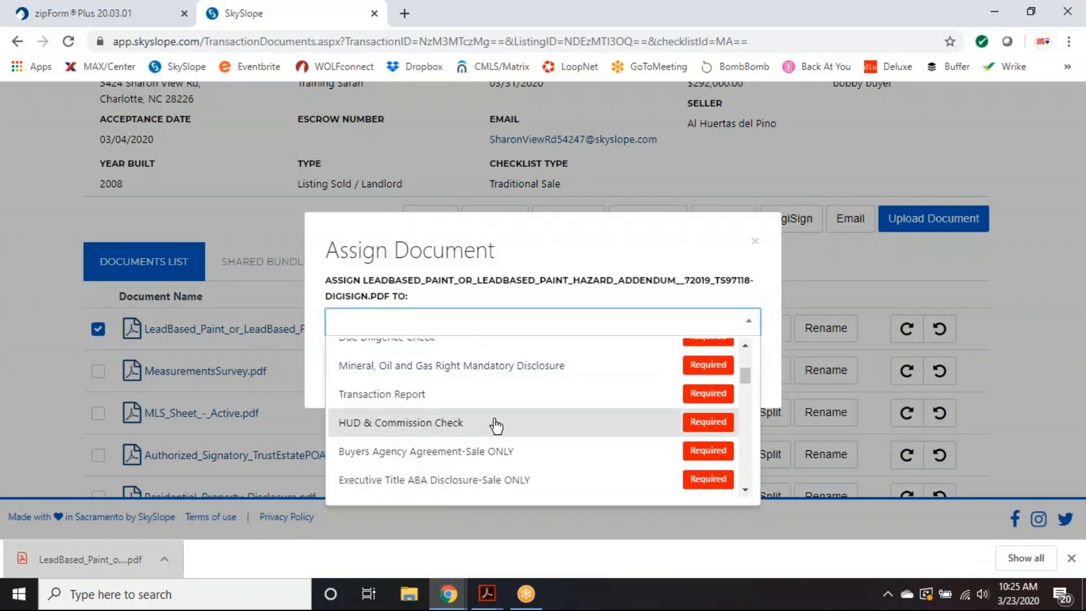
left_click(436, 321)
left_click(419, 331)
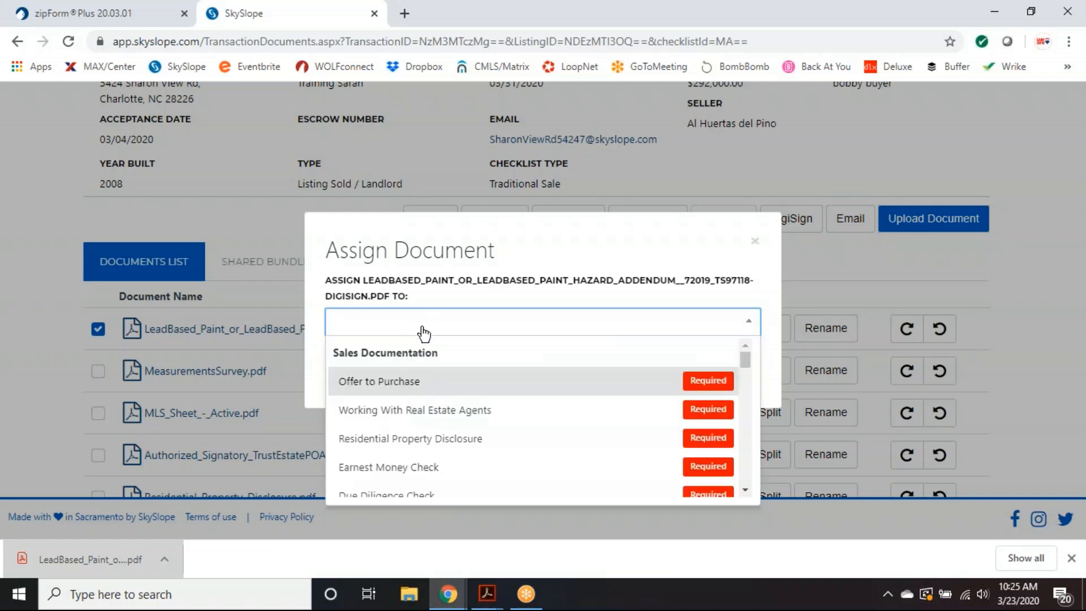
scroll(522, 390, "down", 1)
scroll(522, 391, "down", 3)
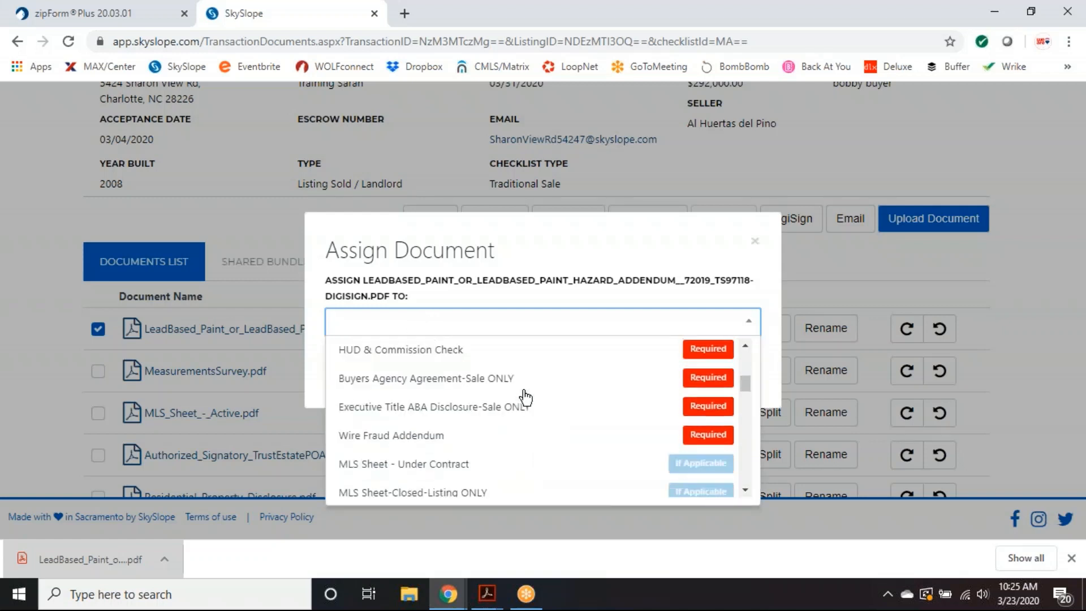
scroll(525, 398, "down", 2)
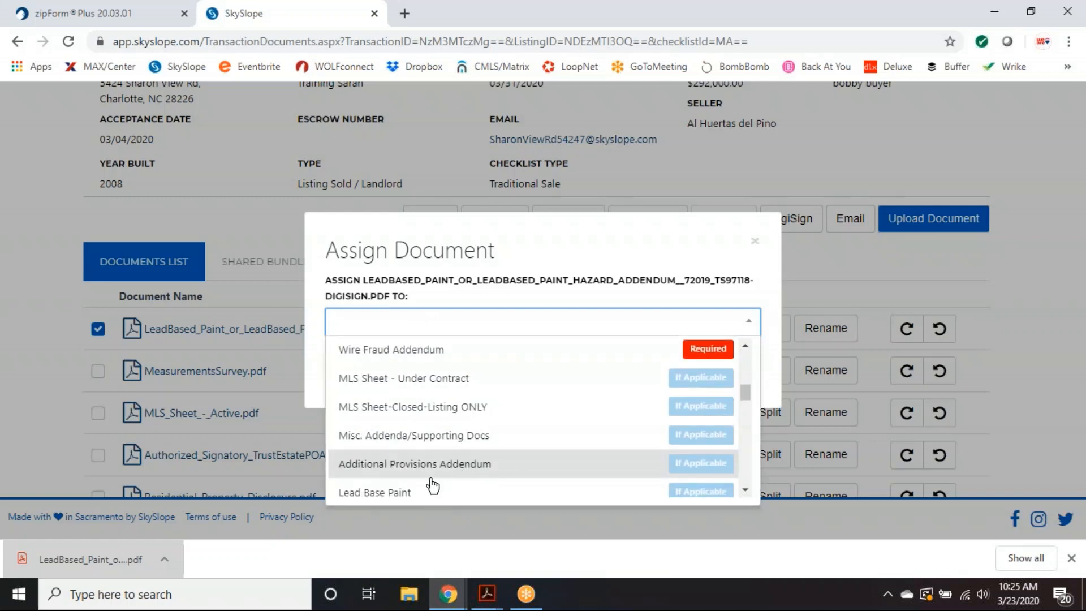
left_click(408, 493)
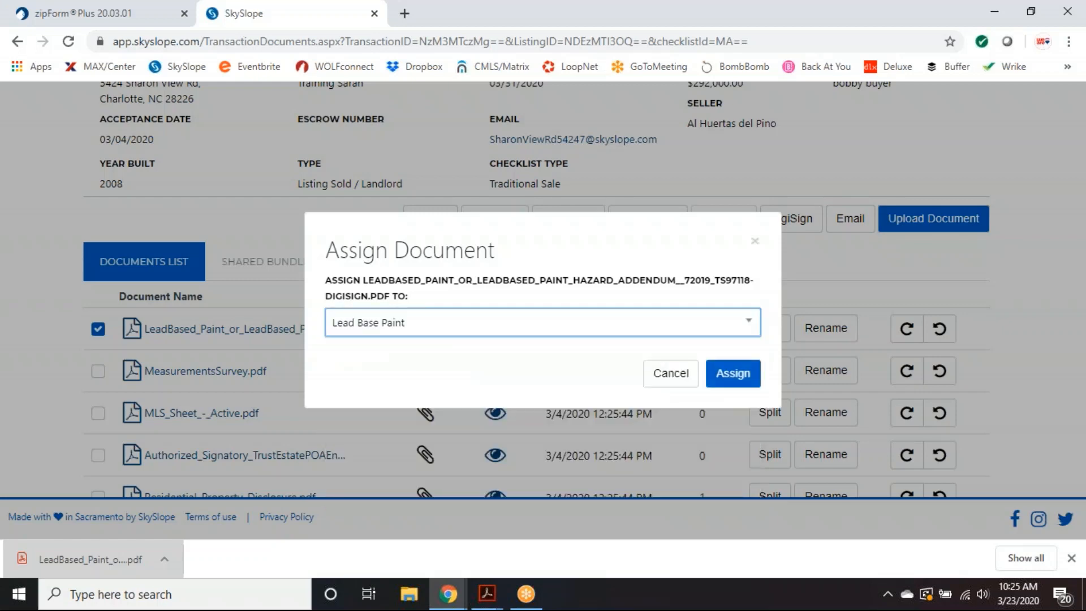
left_click(727, 372)
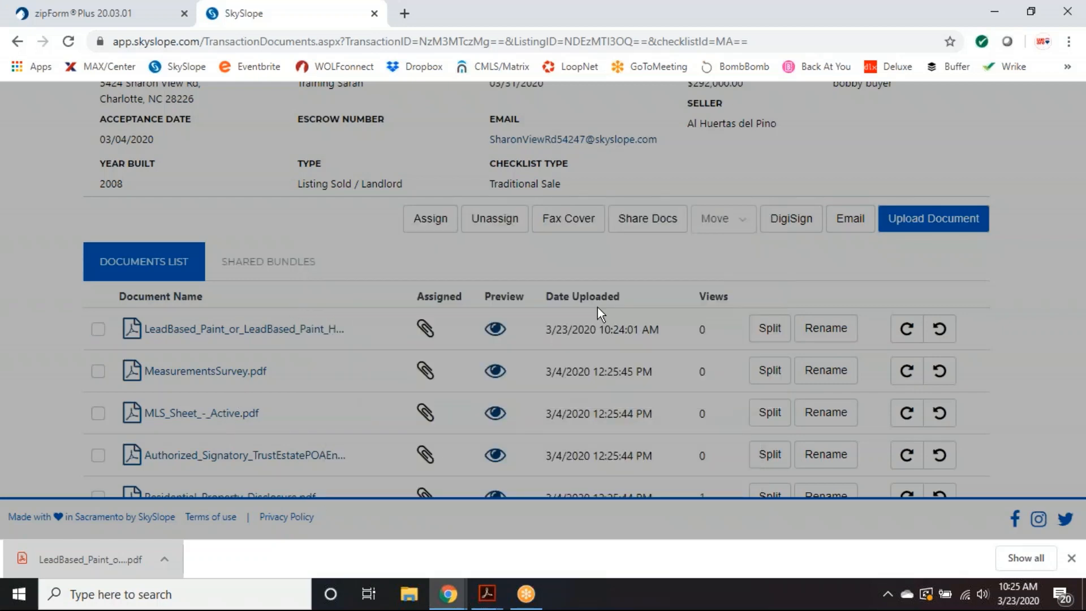
scroll(421, 400, "up", 3)
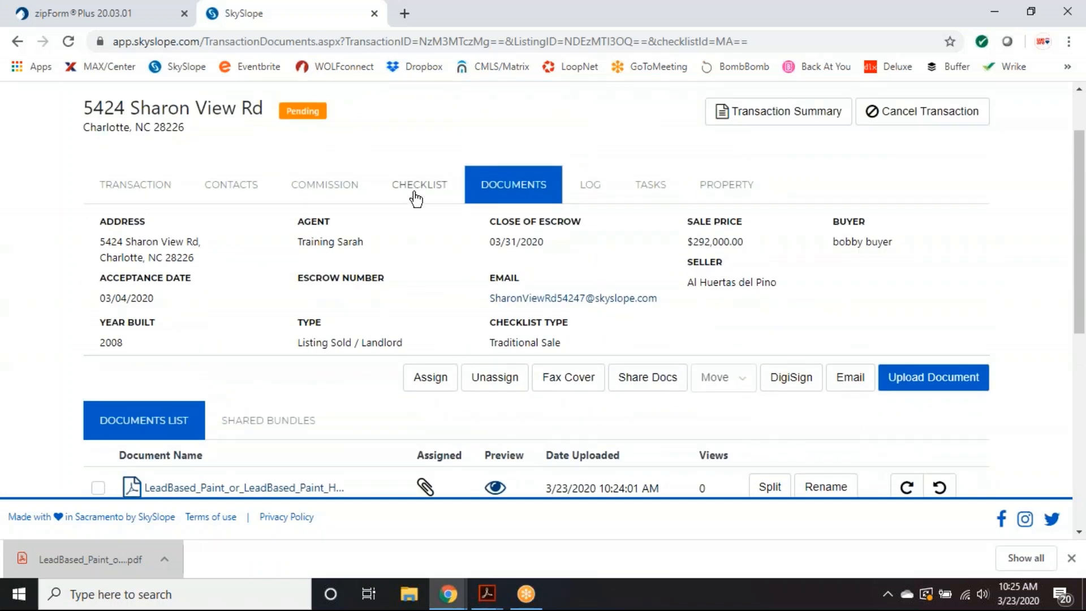
- Check the transaction checklist showing Lead Base Paint as In Review
left_click(417, 187)
scroll(647, 292, "down", 3)
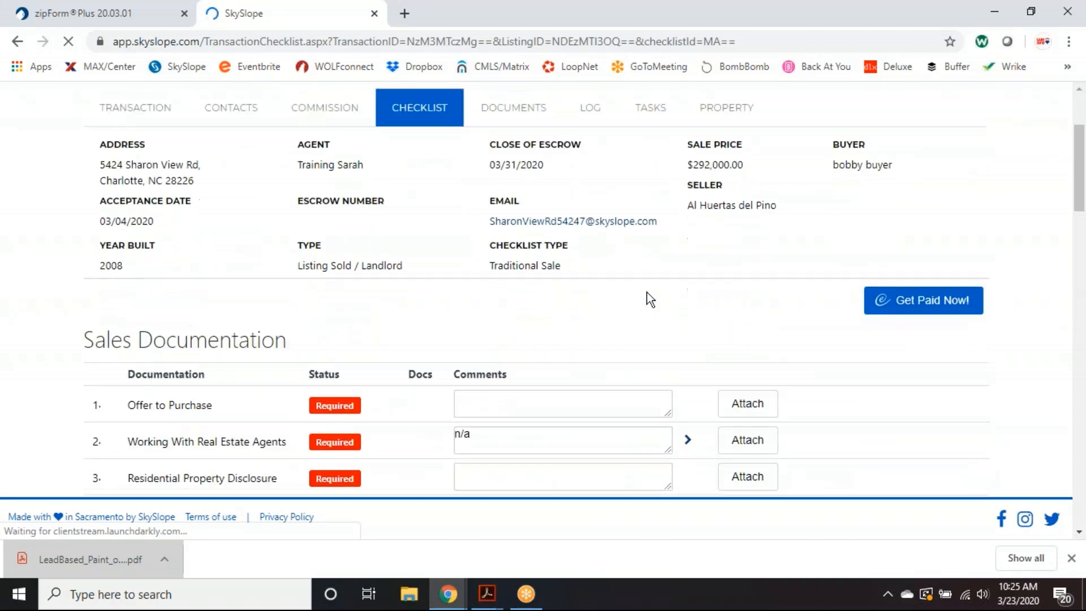
scroll(647, 292, "down", 3)
scroll(500, 296, "up", 4)
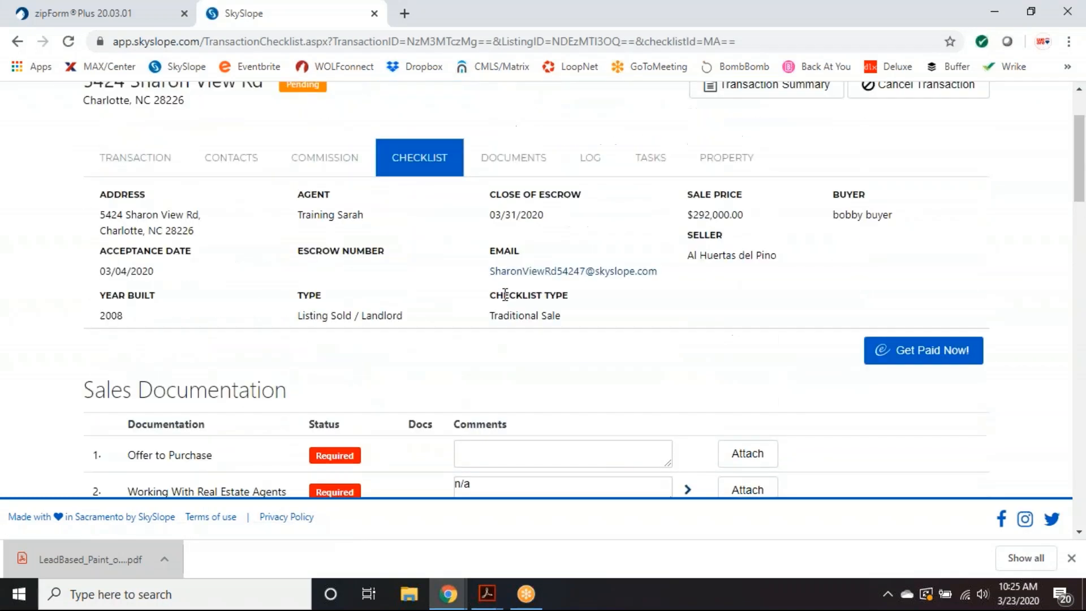
scroll(498, 297, "down", 10)
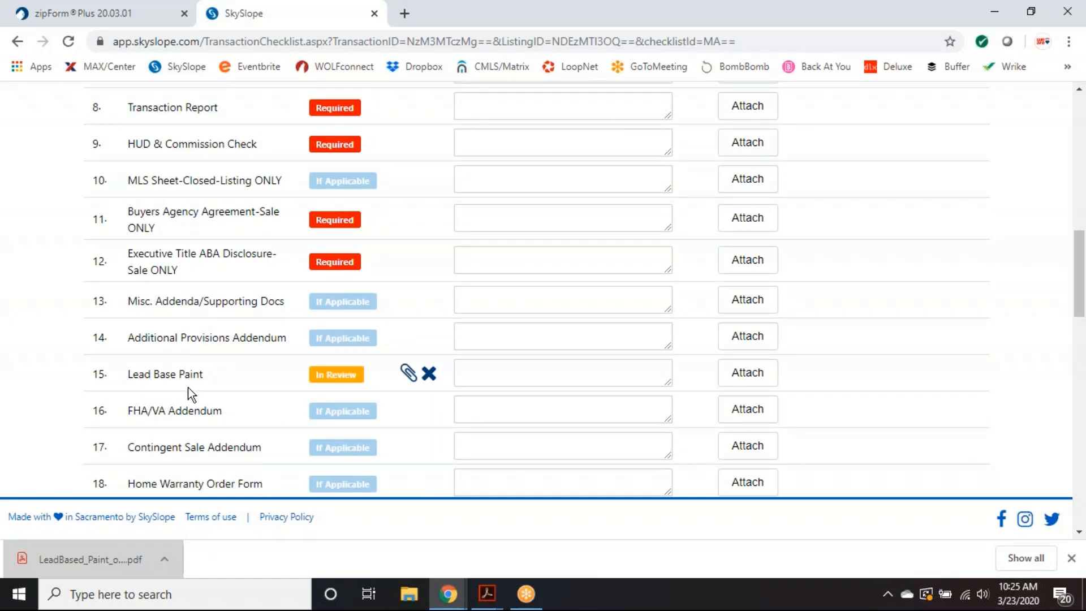
left_click(1072, 558)
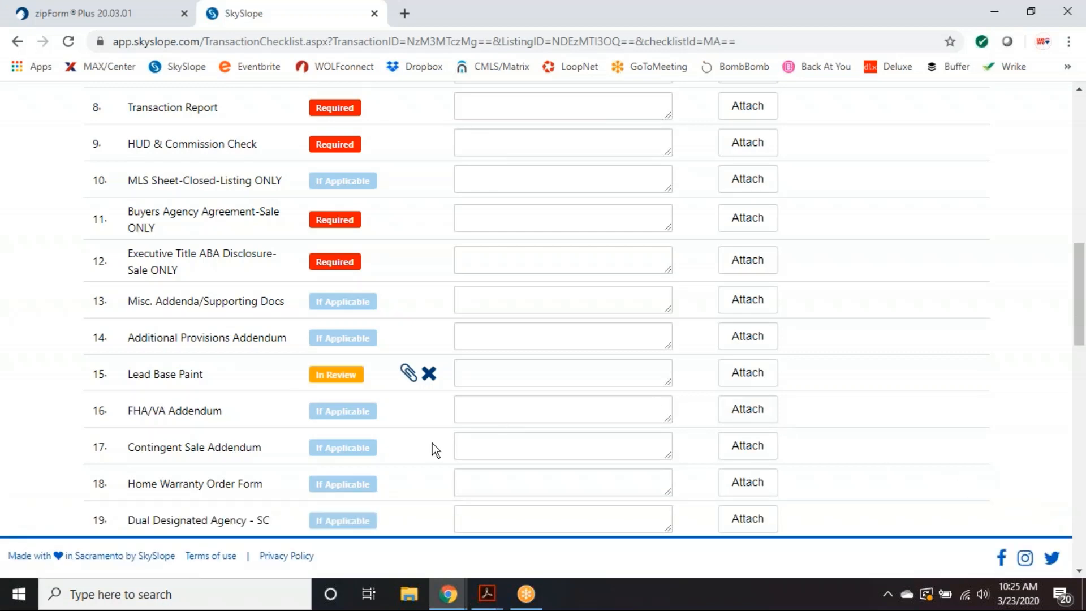
- Return to the agent home dashboard and open Working Documents
scroll(434, 449, "up", 2)
scroll(478, 447, "up", 10)
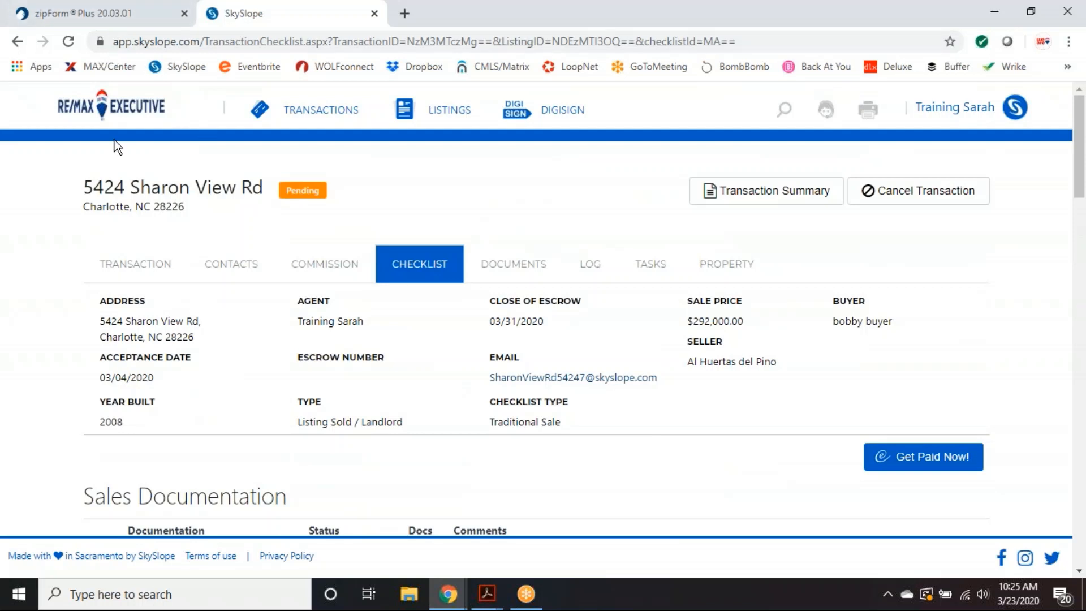
left_click(96, 105)
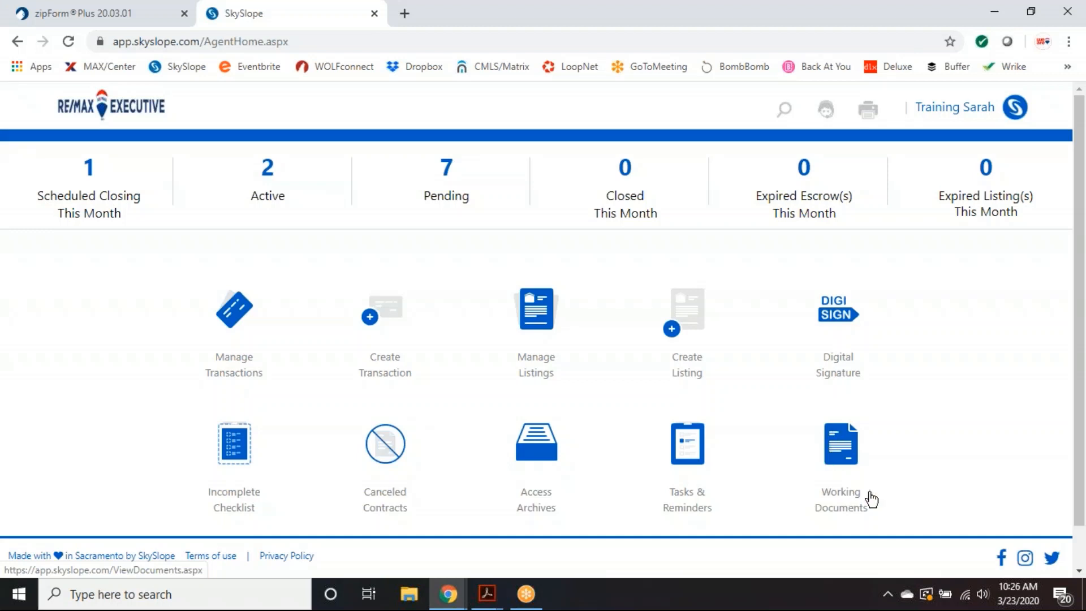
left_click(841, 456)
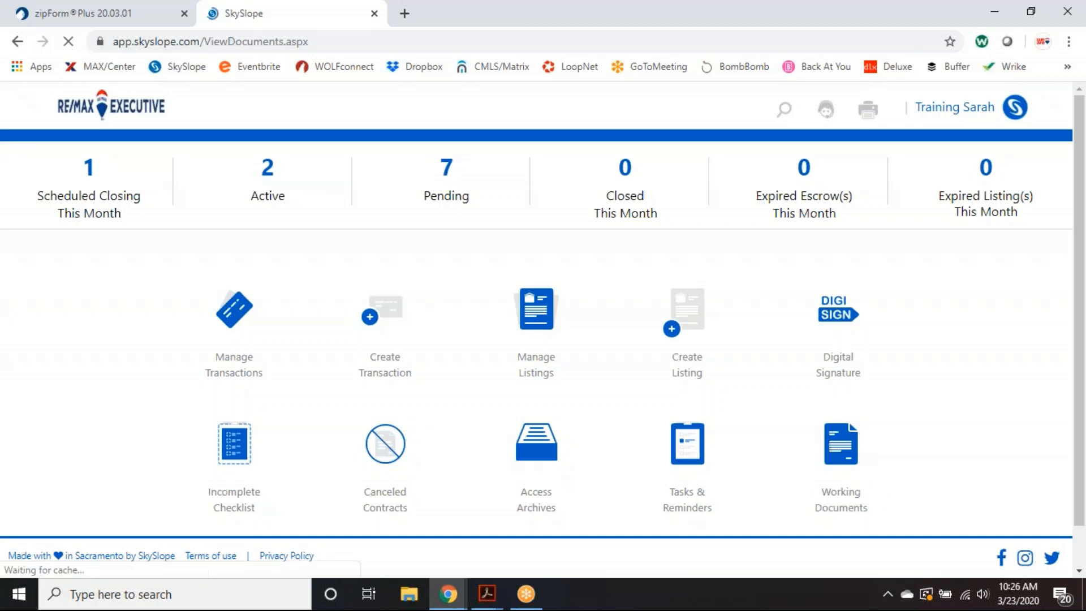
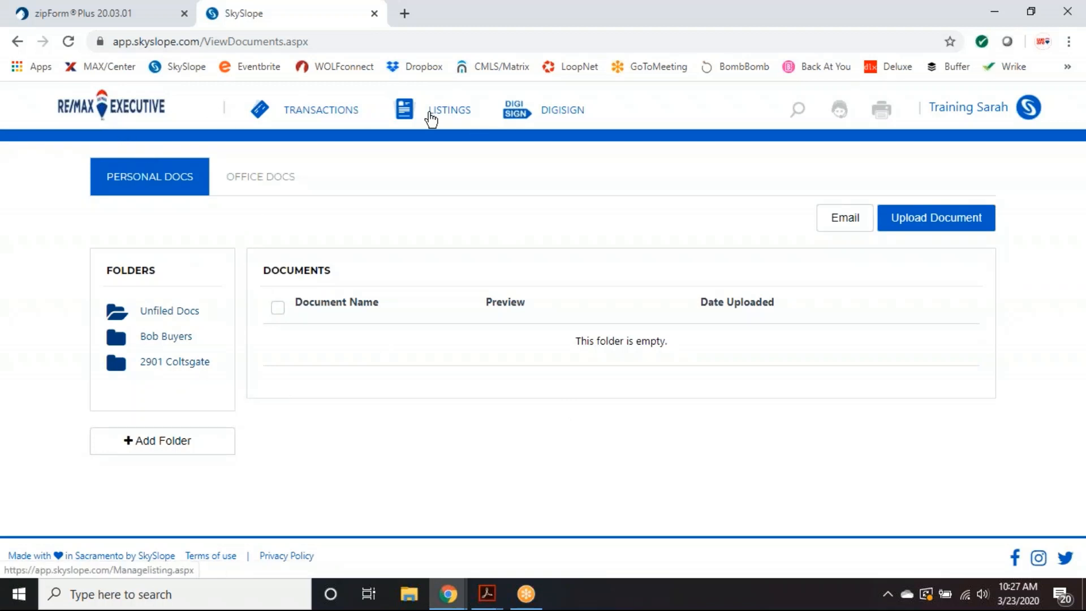
- Go to DigiSign's Completed documents and start a New Envelope
left_click(547, 113)
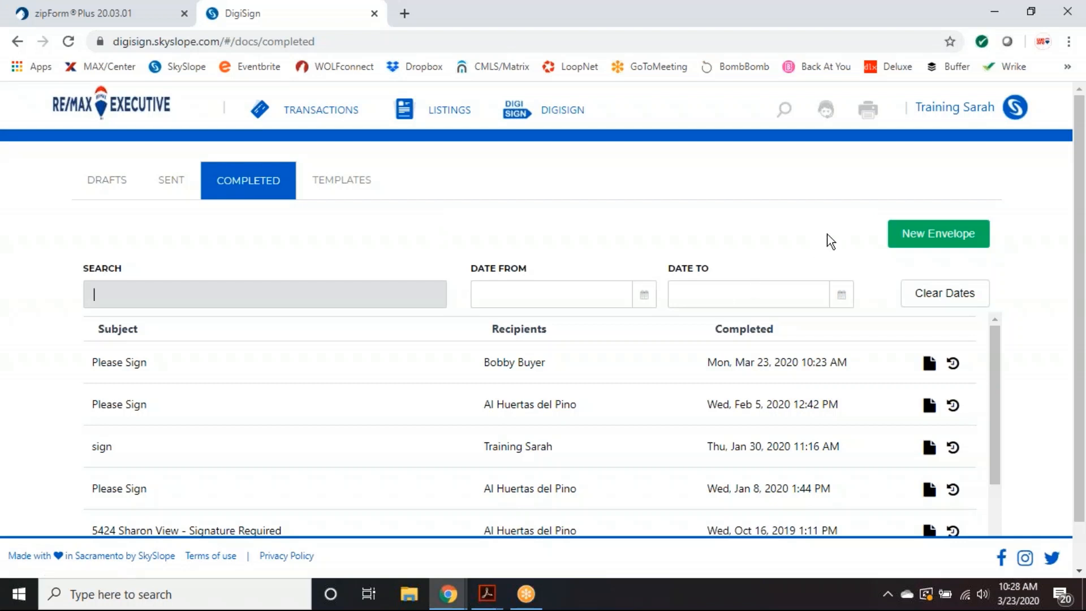
left_click(935, 239)
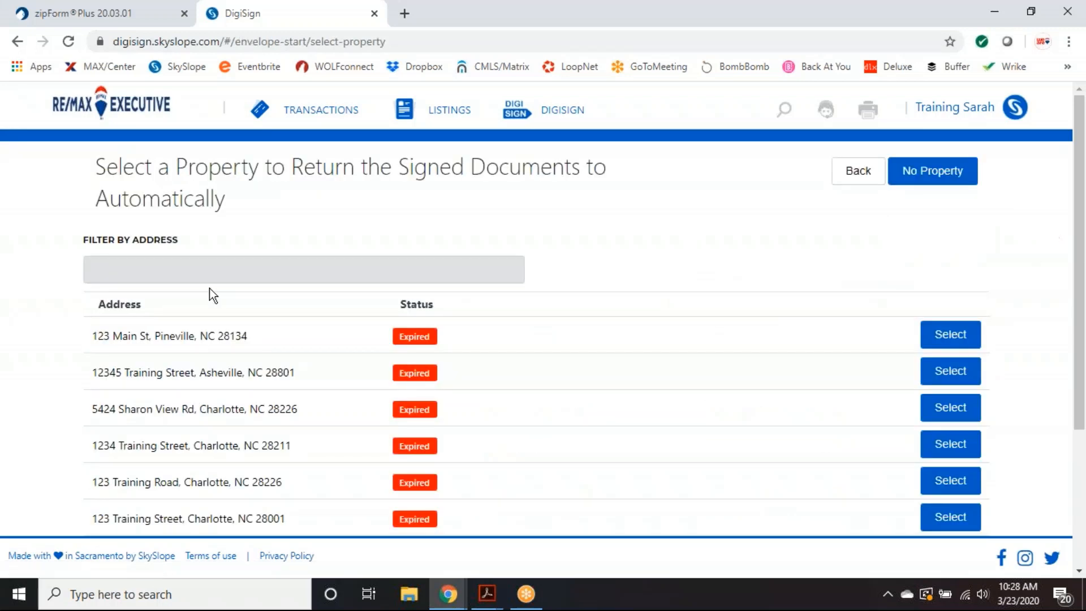
- Link the envelope to 123 Training Road, include Listing_Agreement_-_Training, and continue to recipients
scroll(178, 324, "down", 3)
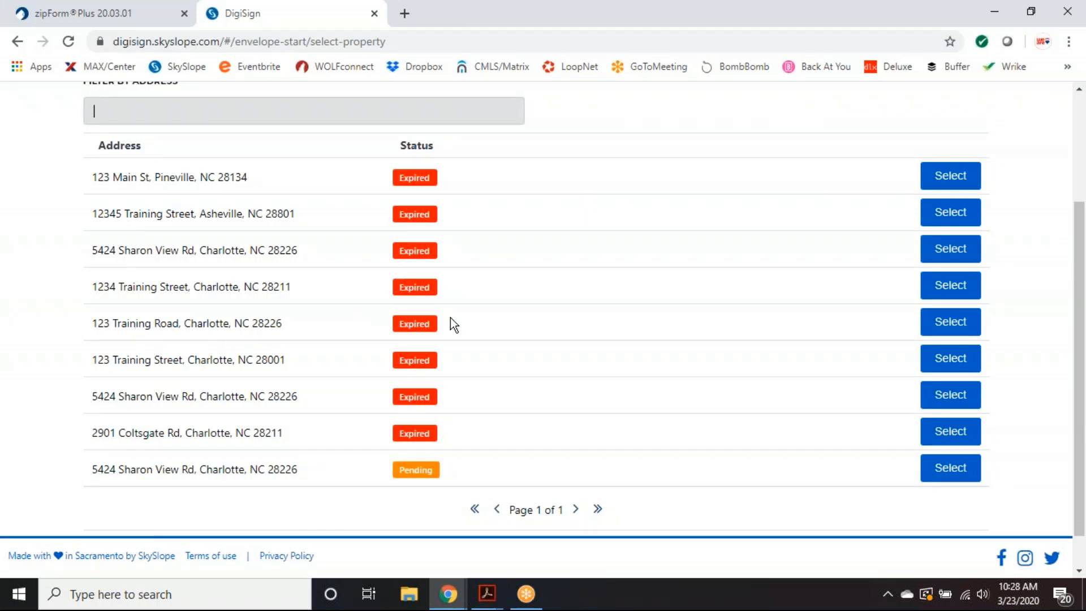
left_click(951, 323)
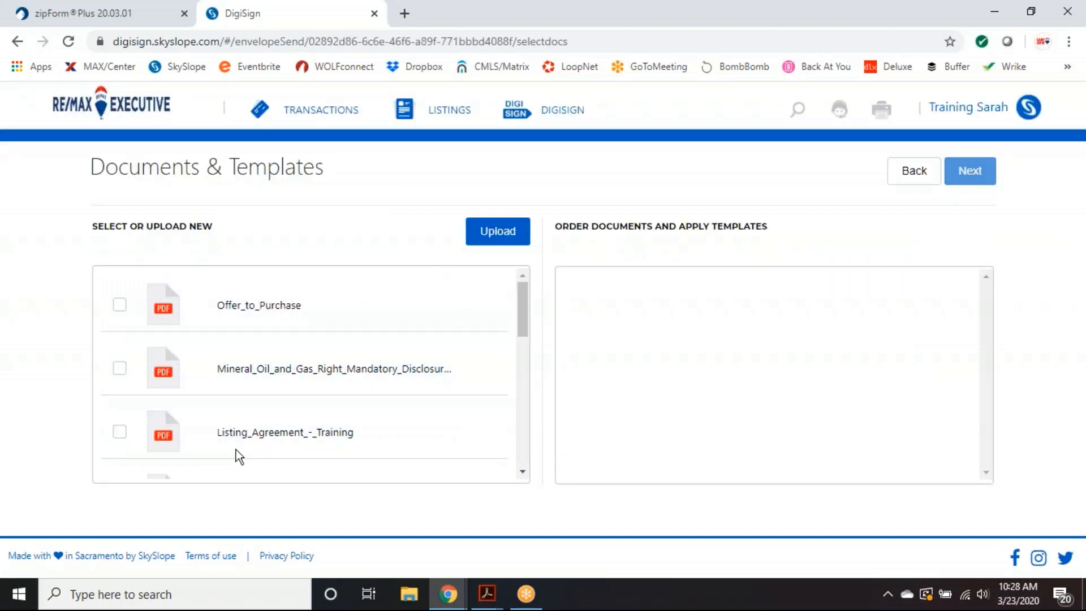
scroll(263, 314, "down", 3)
scroll(294, 396, "down", 1)
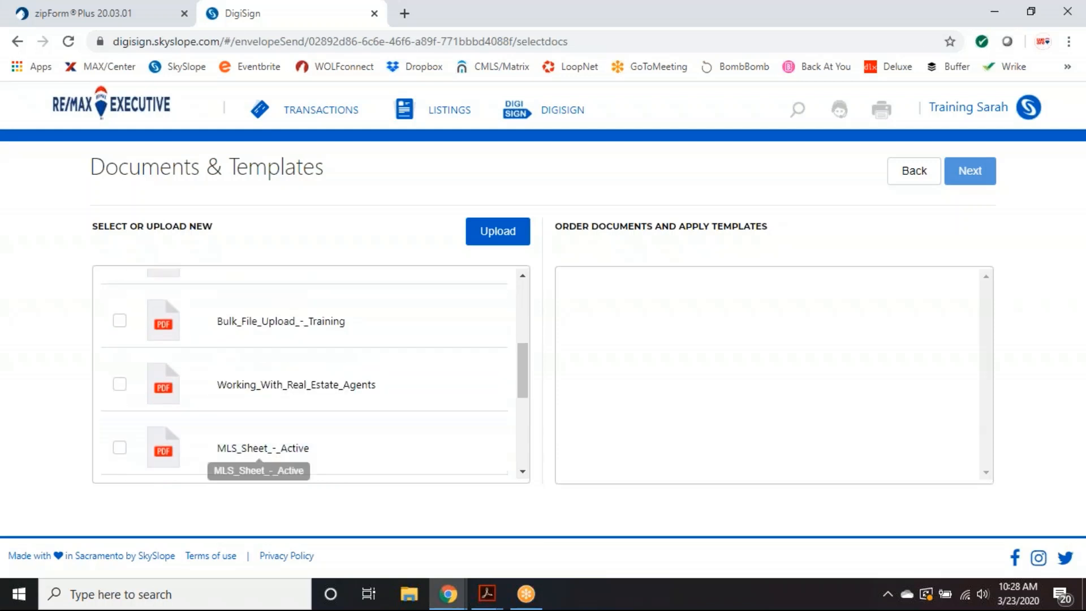
scroll(316, 451, "down", 1)
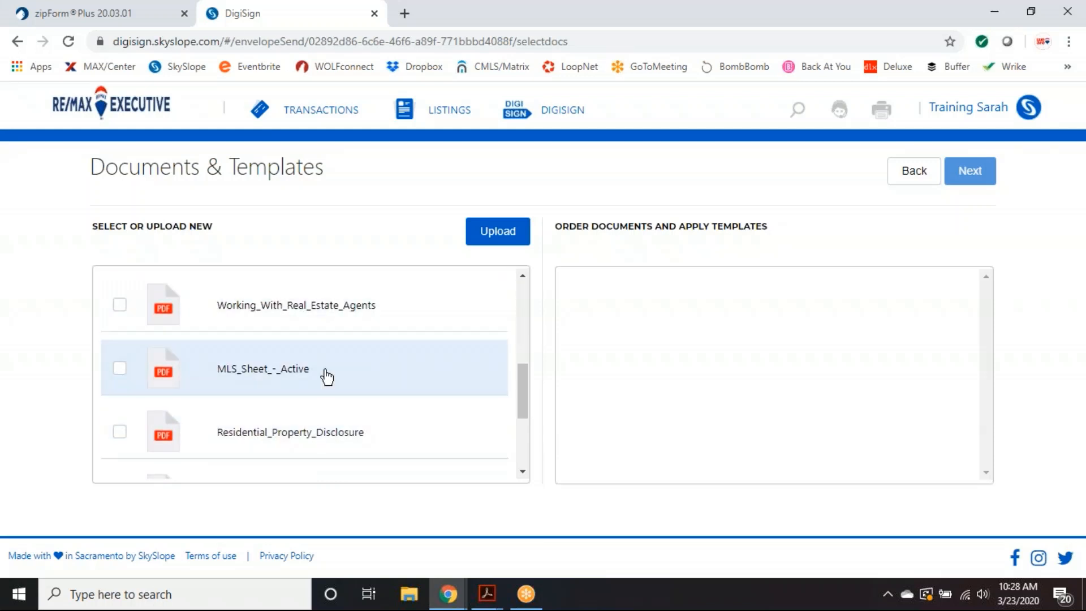
scroll(340, 454, "up", 1)
scroll(341, 454, "up", 3)
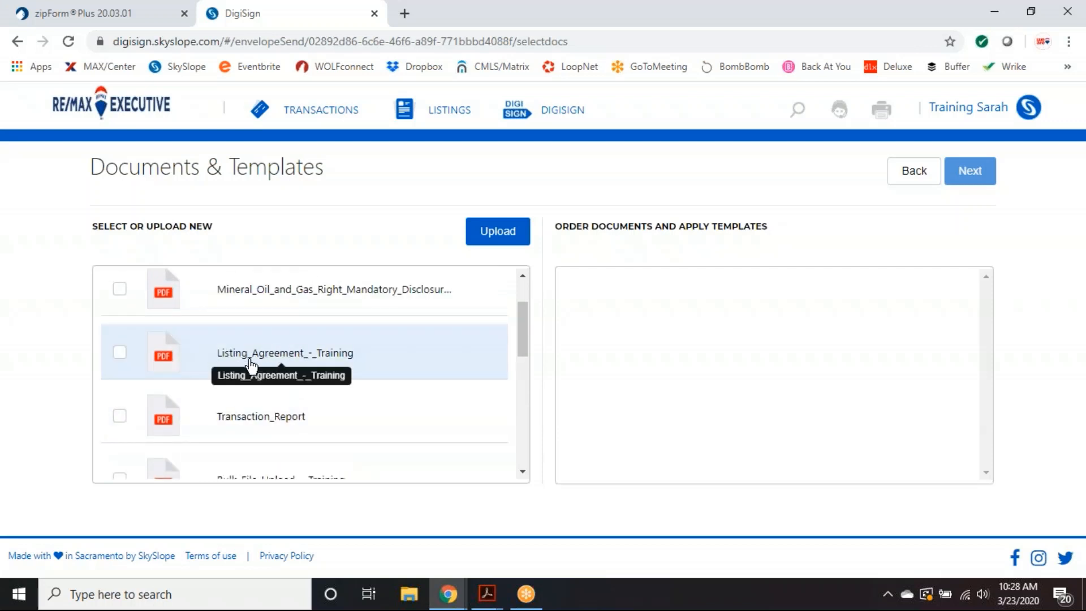
left_click(121, 355)
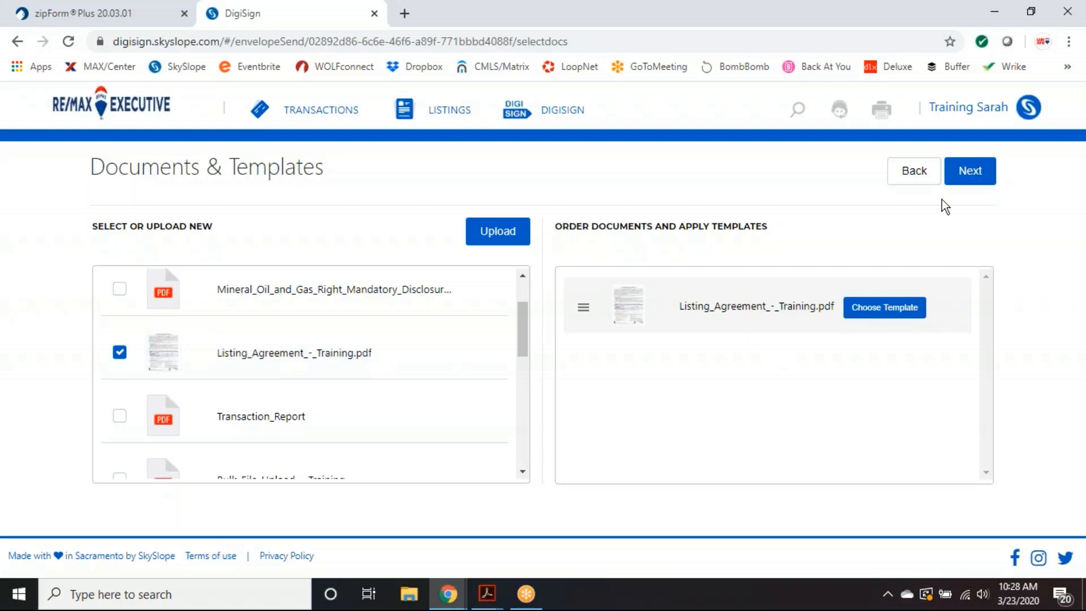
left_click(973, 177)
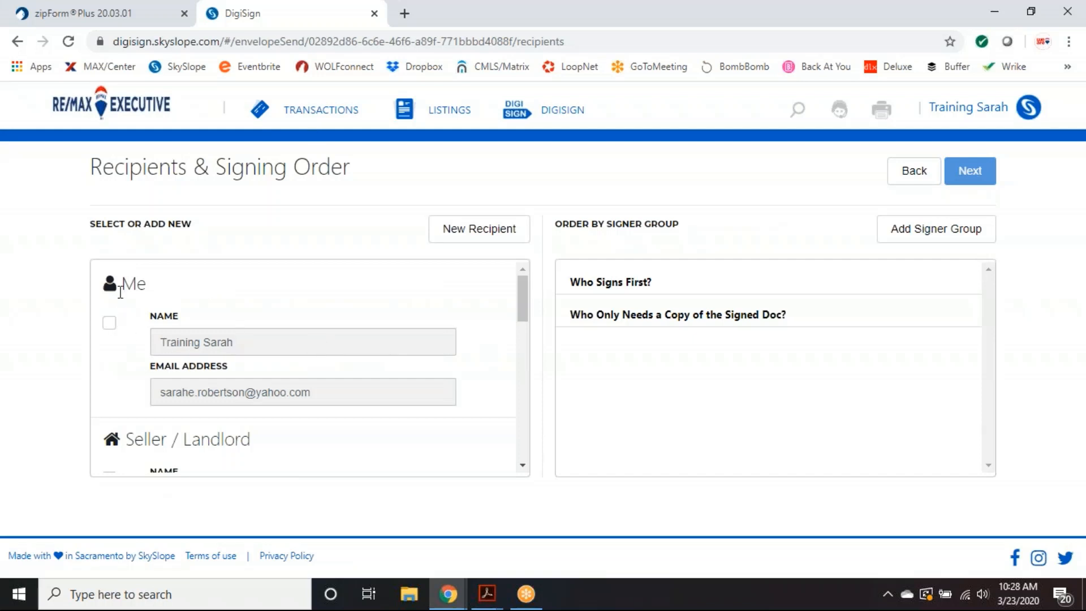
- Add Me and Seller / Landlord as signers, cancelling a New Recipient form
left_click(110, 325)
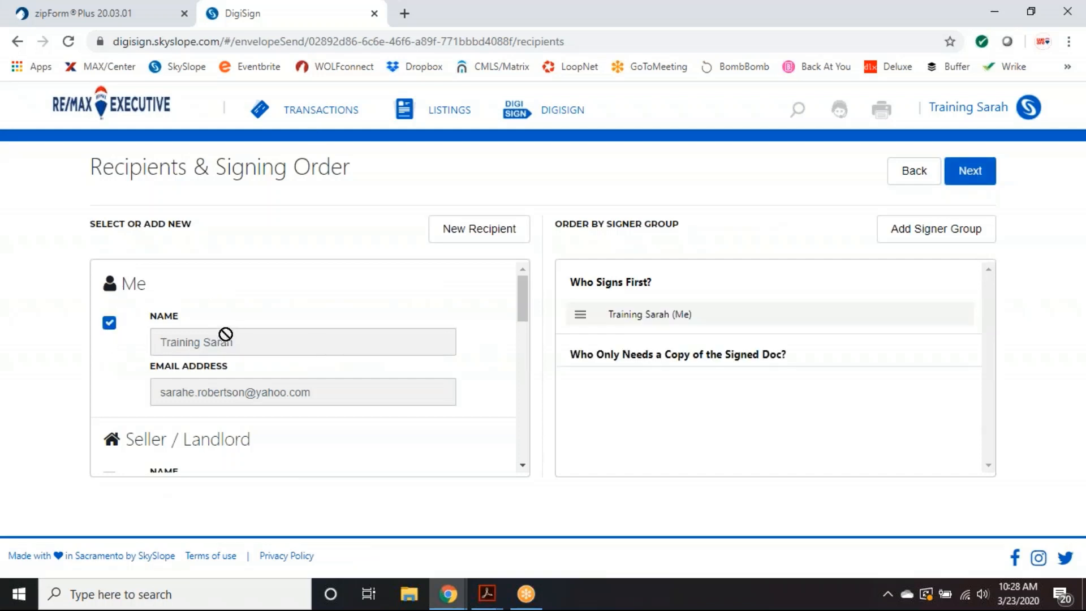
scroll(409, 369, "down", 3)
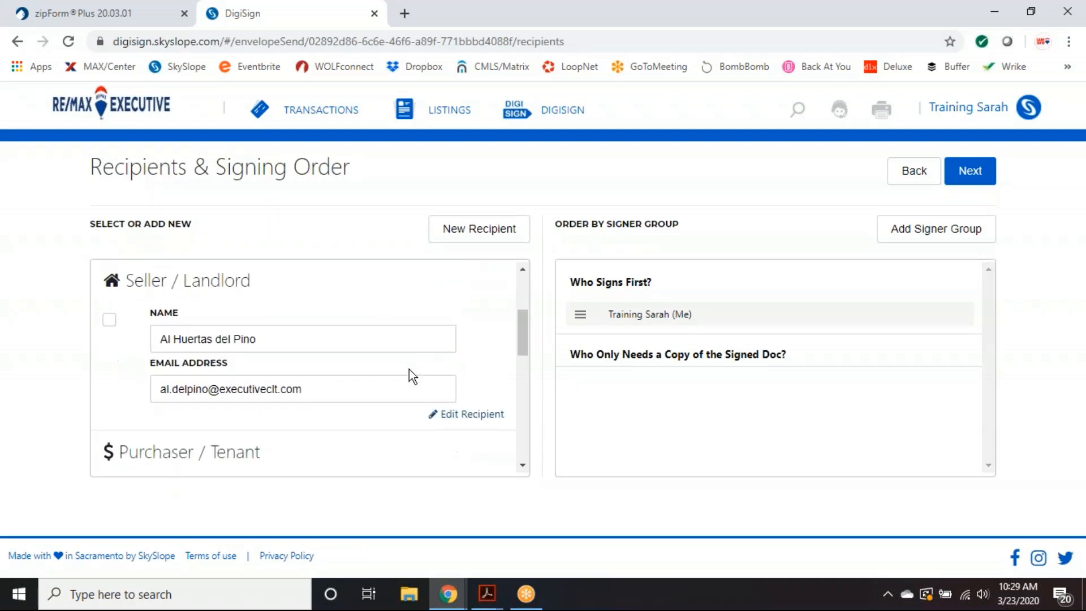
left_click(110, 324)
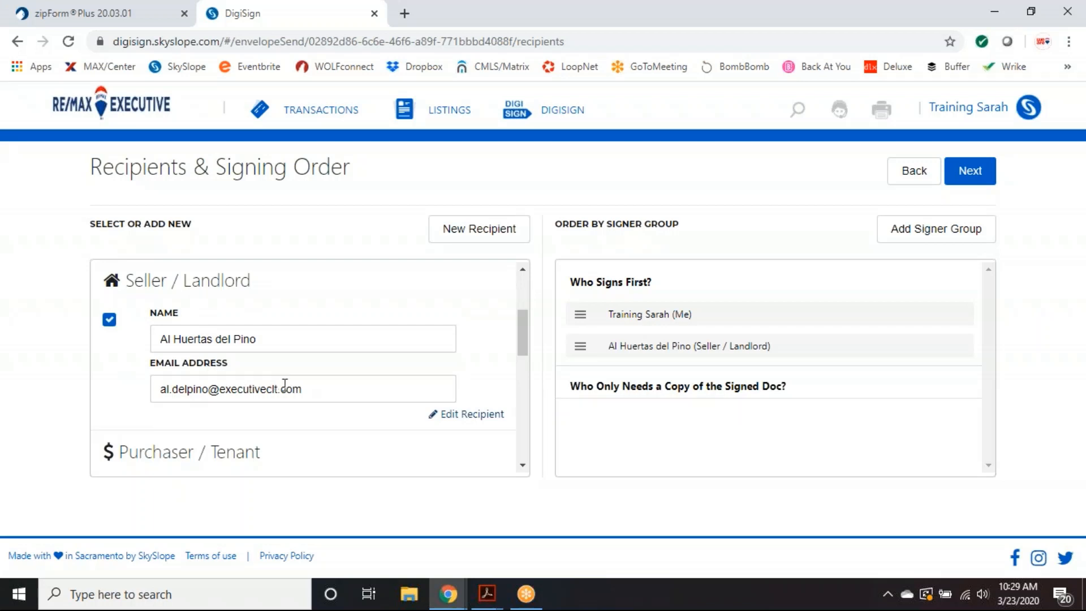
scroll(226, 373, "down", 3)
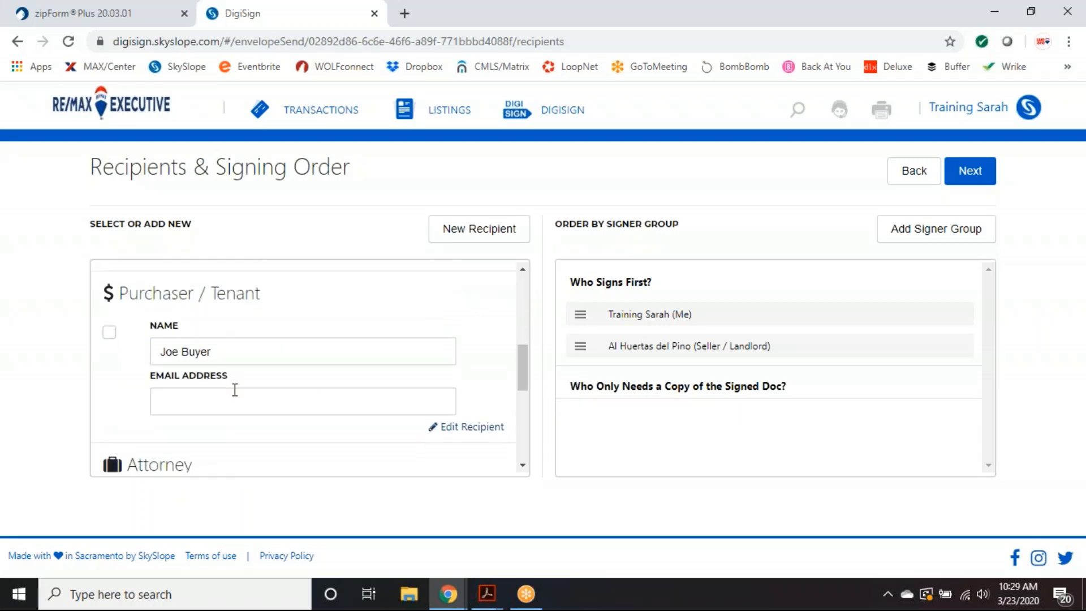
scroll(234, 379, "down", 4)
scroll(233, 374, "up", 6)
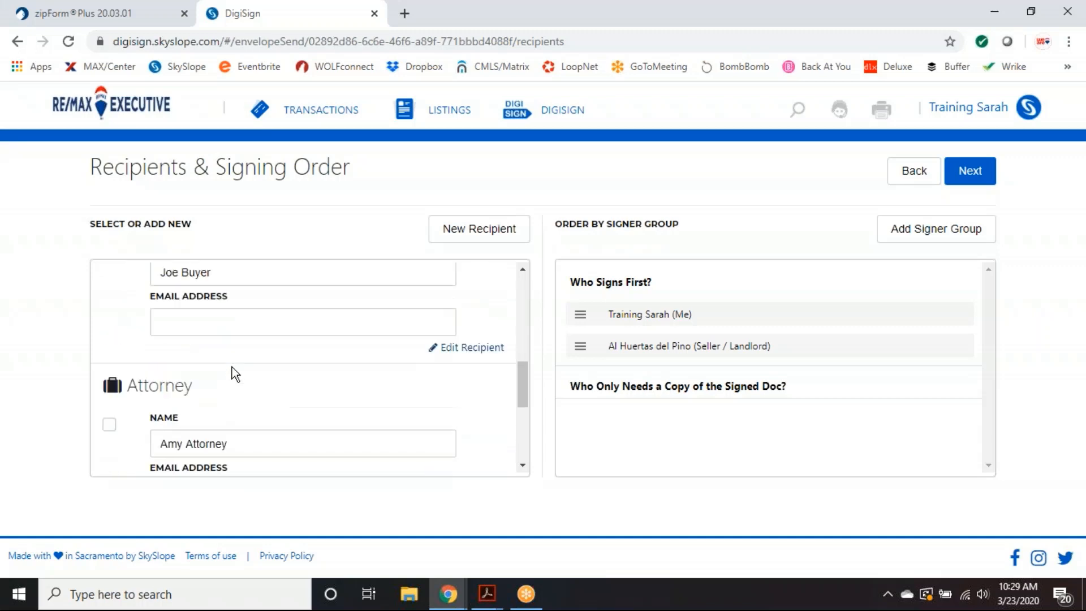
scroll(235, 373, "up", 2)
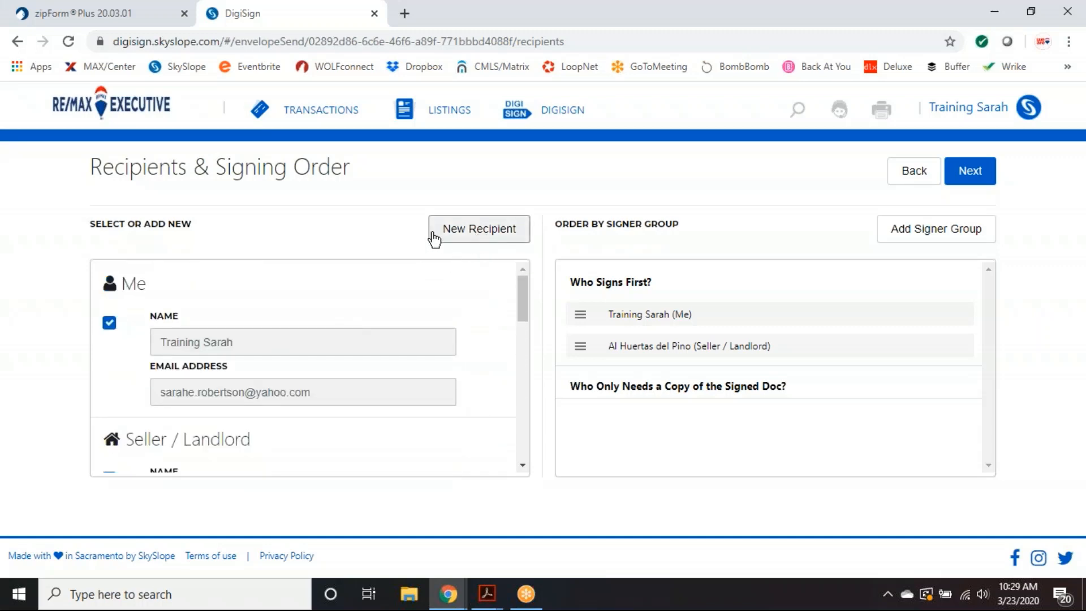
left_click(478, 227)
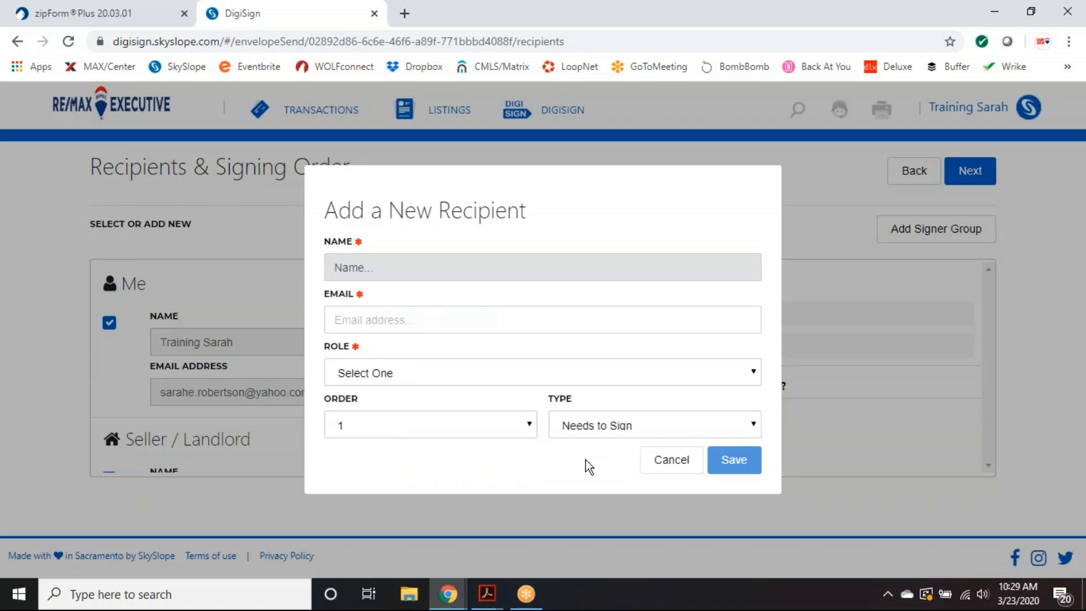
left_click(672, 459)
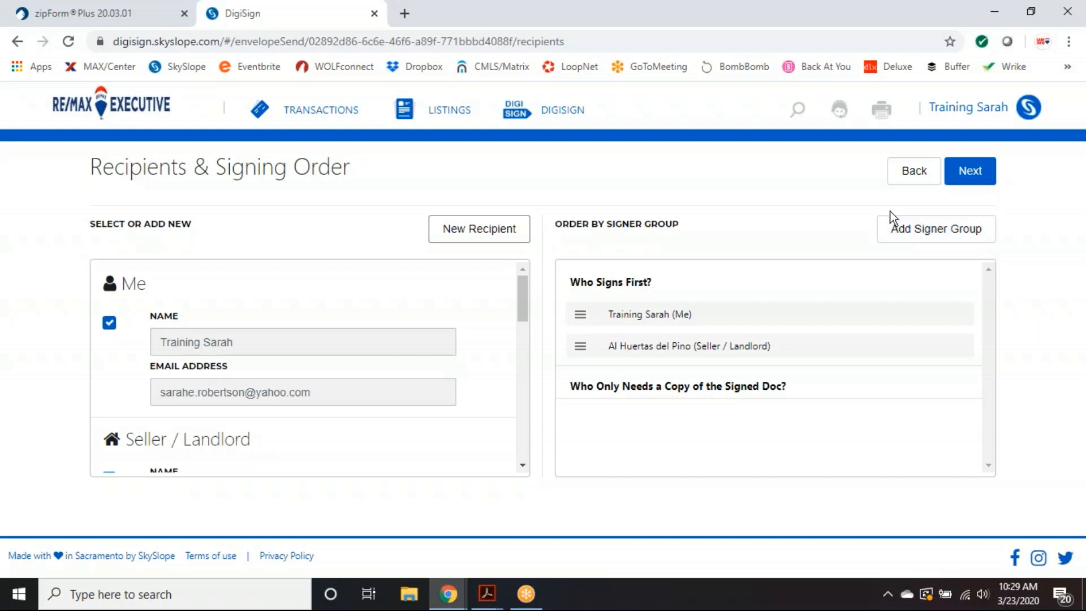
- Add a second signer group, move the seller into Who Signs Second, and continue
left_click(939, 235)
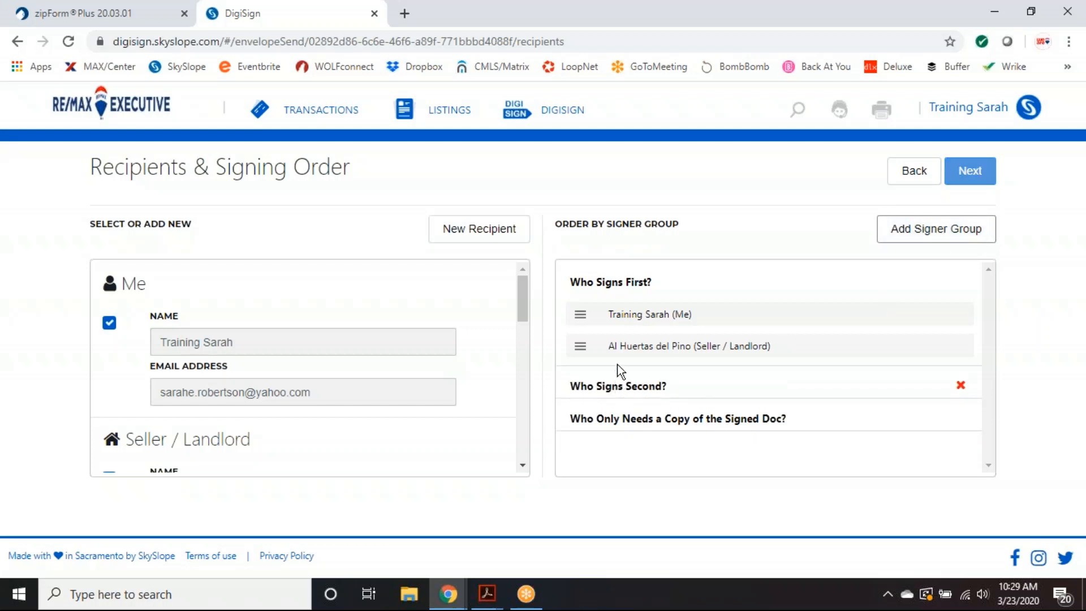
left_click_drag(626, 345, 628, 370)
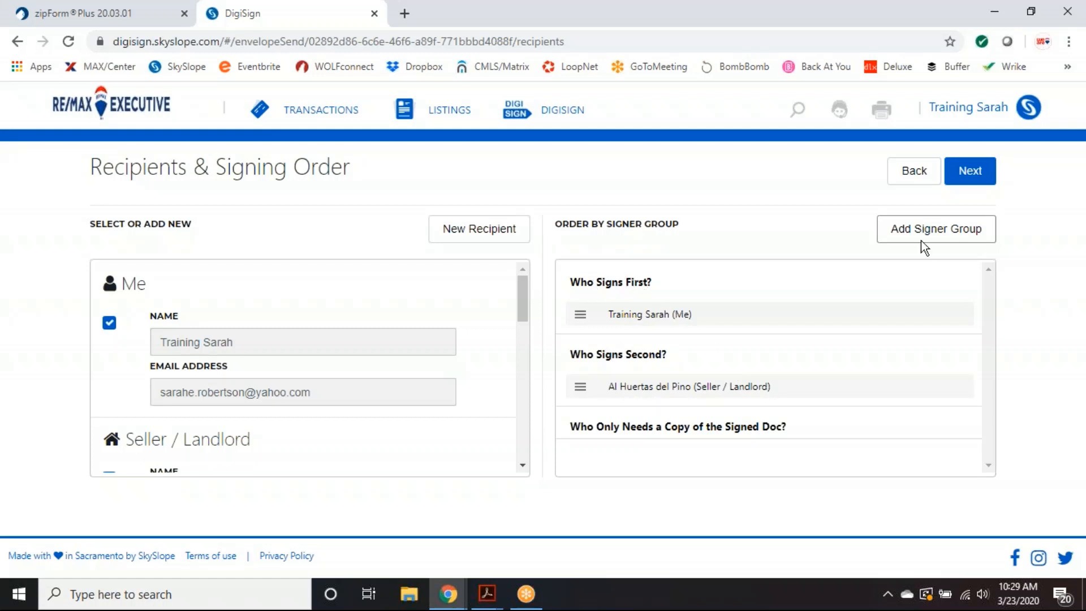
left_click_drag(739, 320, 598, 376)
scroll(412, 354, "down", 2)
scroll(412, 354, "up", 2)
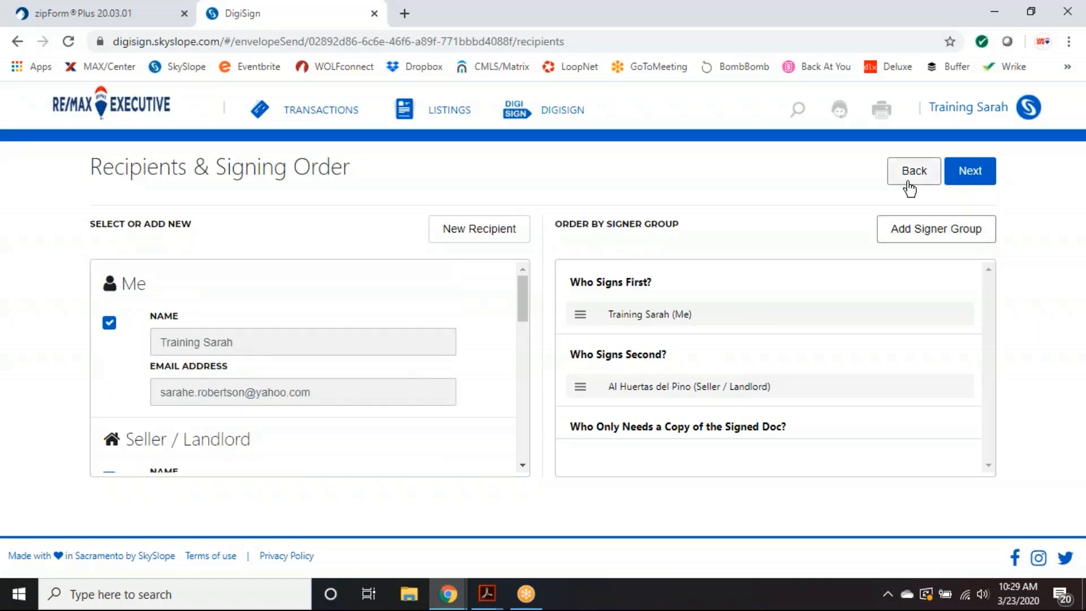
left_click(975, 172)
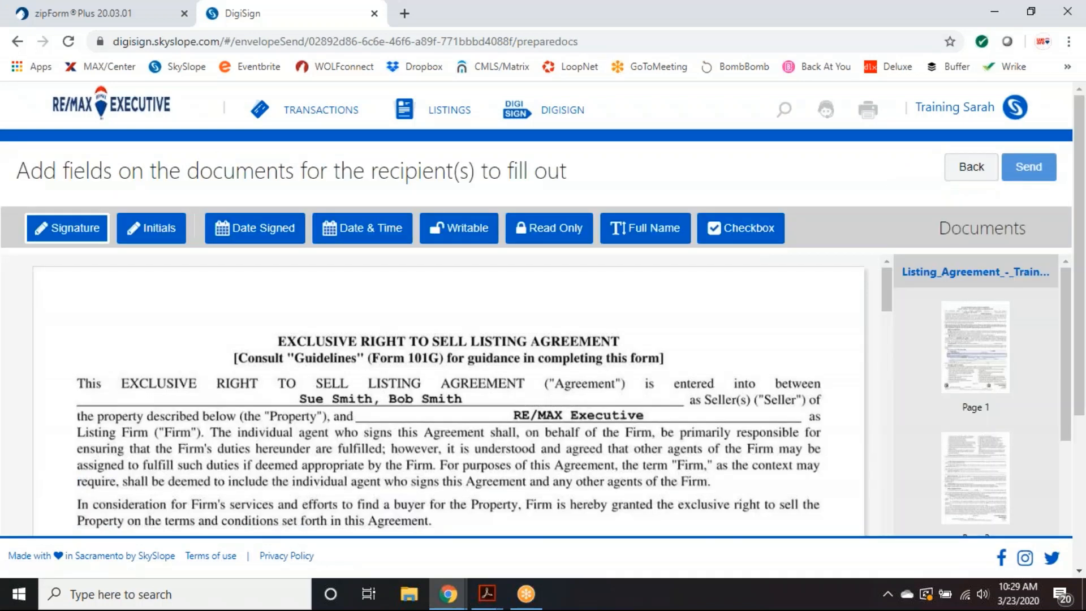
- Scroll through the listing agreement on the field-placement step
scroll(770, 358, "down", 7)
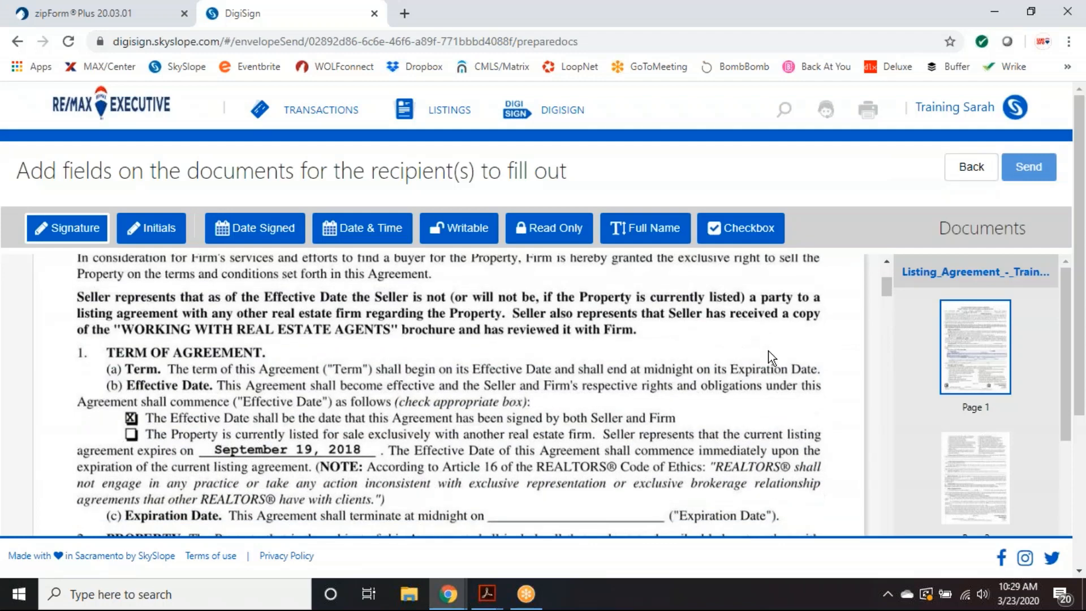
scroll(771, 357, "down", 6)
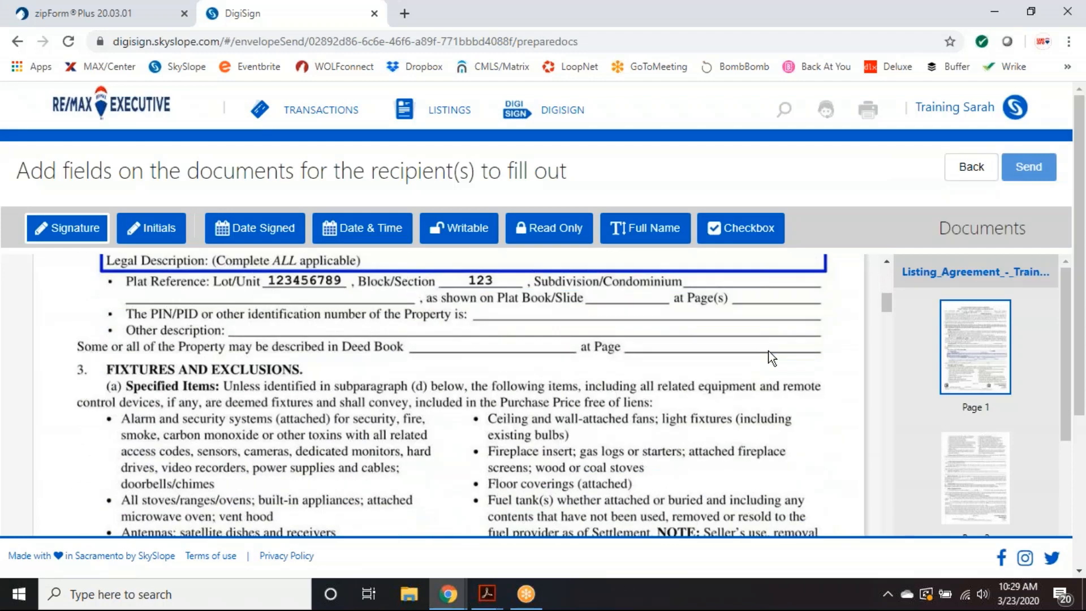
scroll(771, 358, "down", 6)
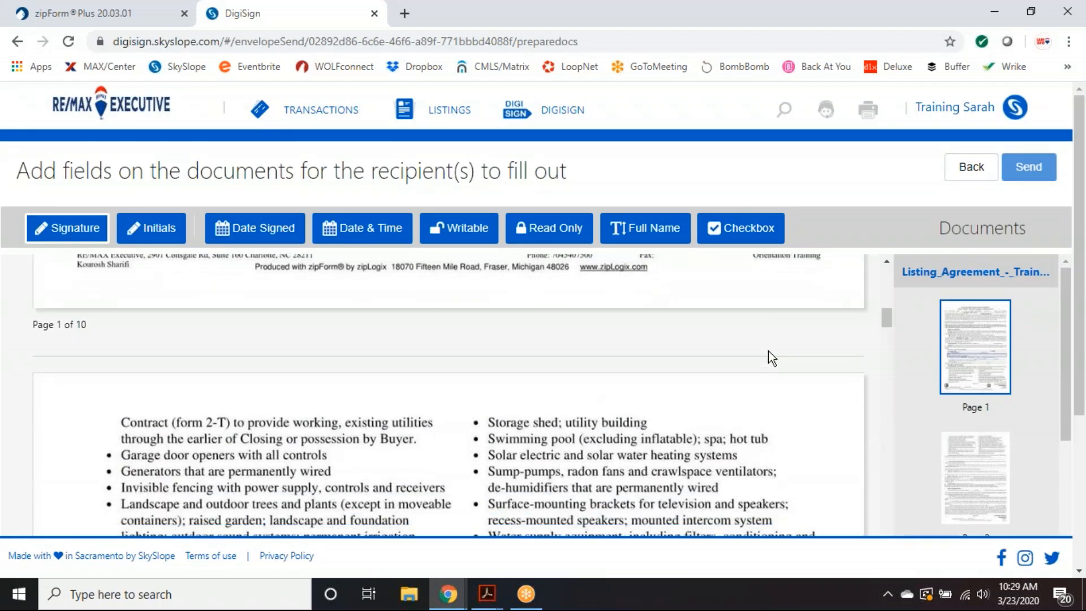
scroll(771, 357, "up", 10)
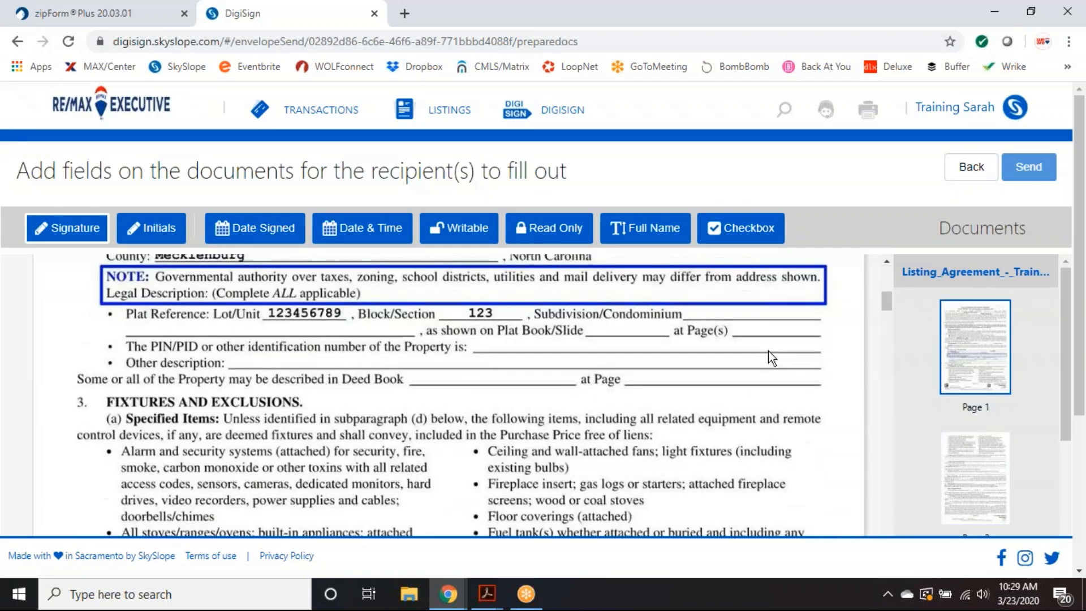
scroll(771, 357, "up", 4)
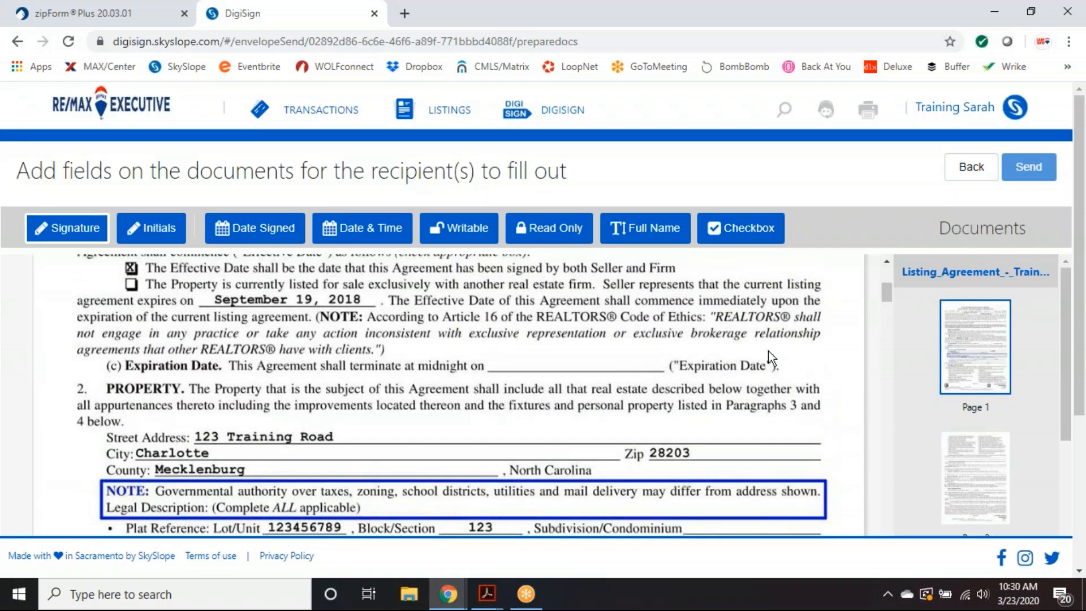
scroll(771, 358, "up", 3)
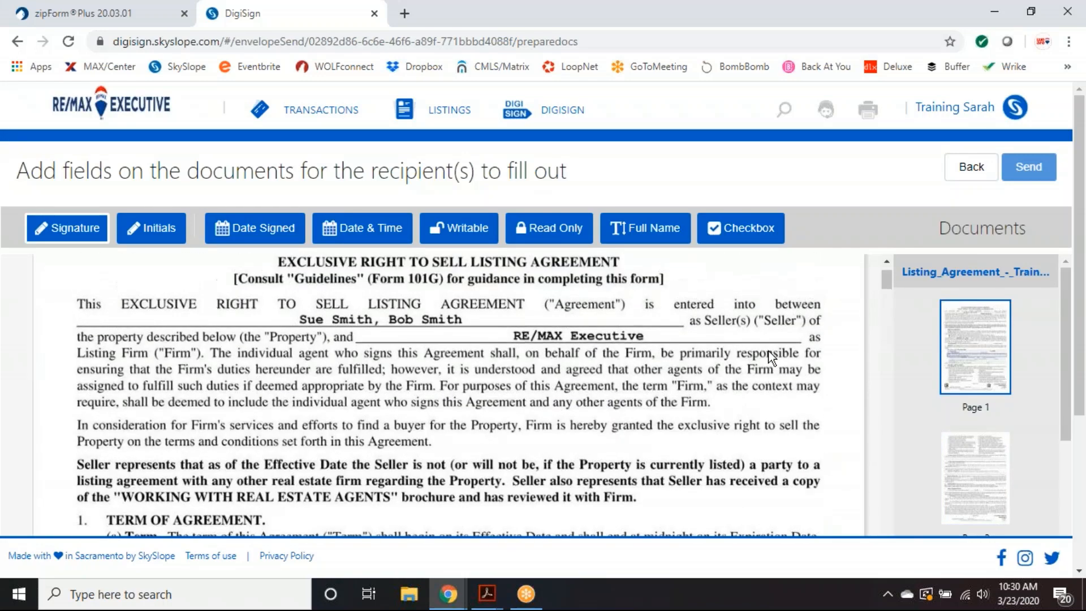
scroll(770, 357, "down", 4)
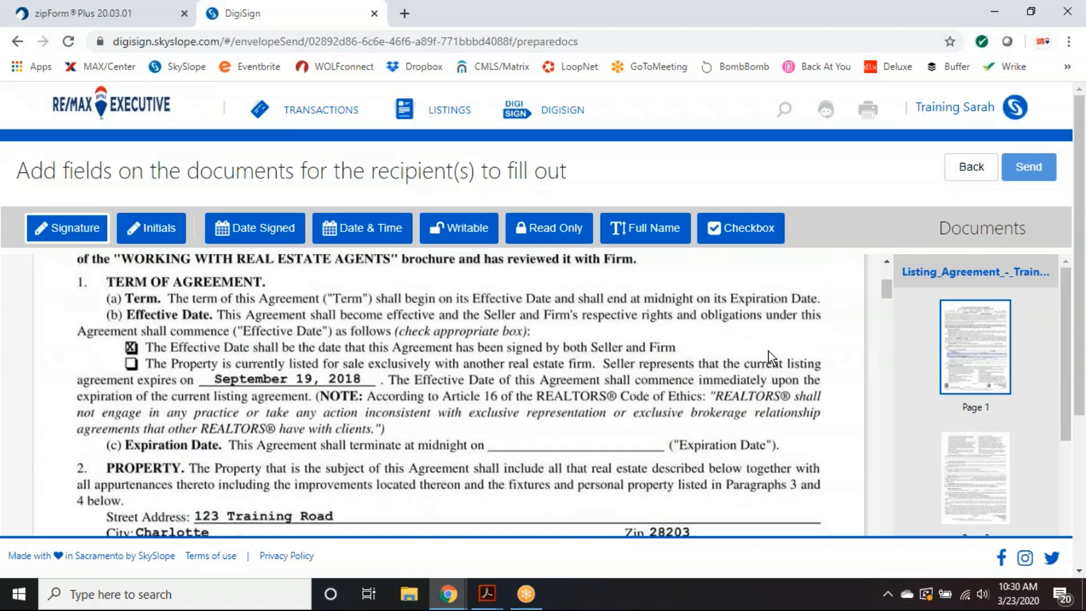
scroll(770, 358, "down", 5)
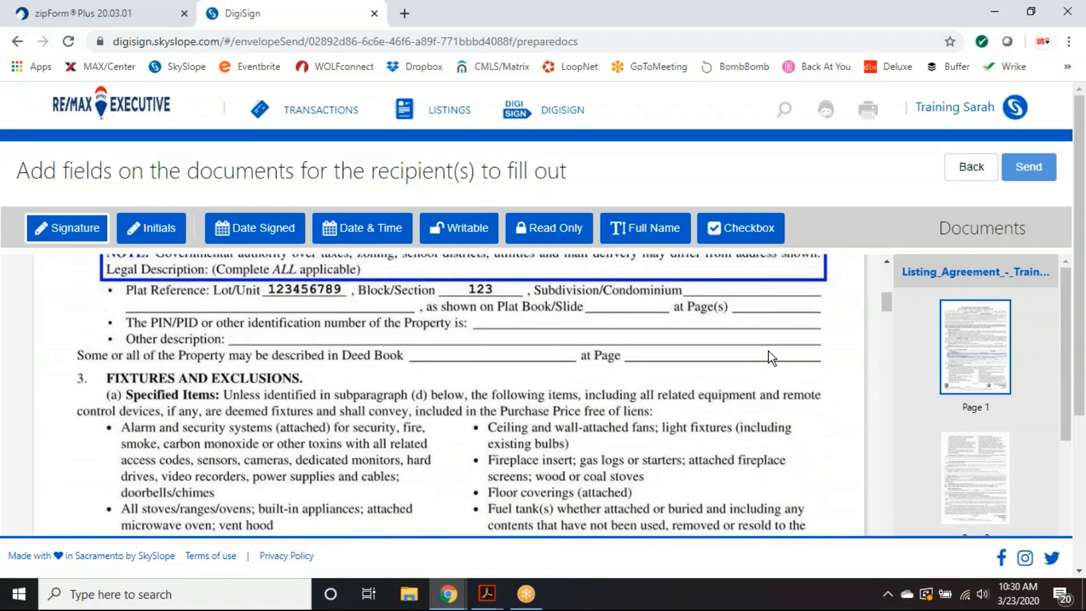
scroll(771, 358, "down", 10)
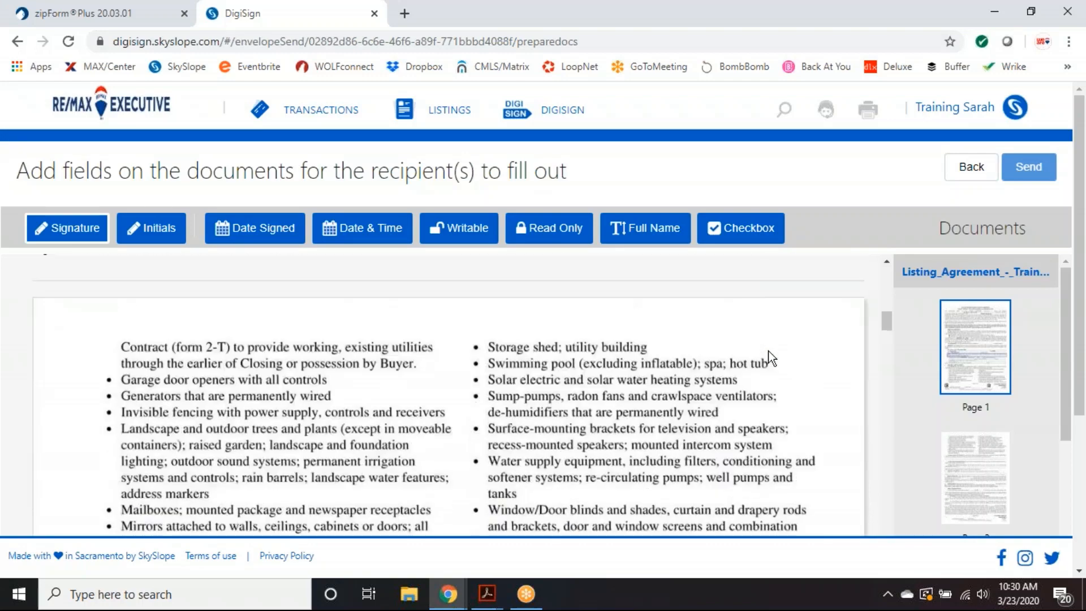
scroll(771, 358, "down", 6)
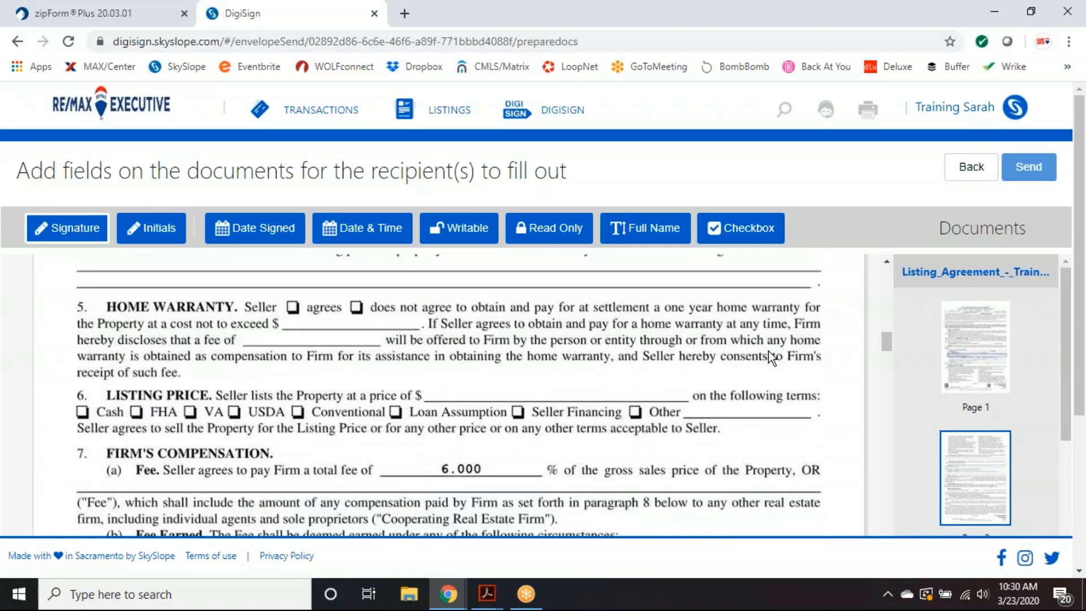
scroll(624, 358, "up", 1)
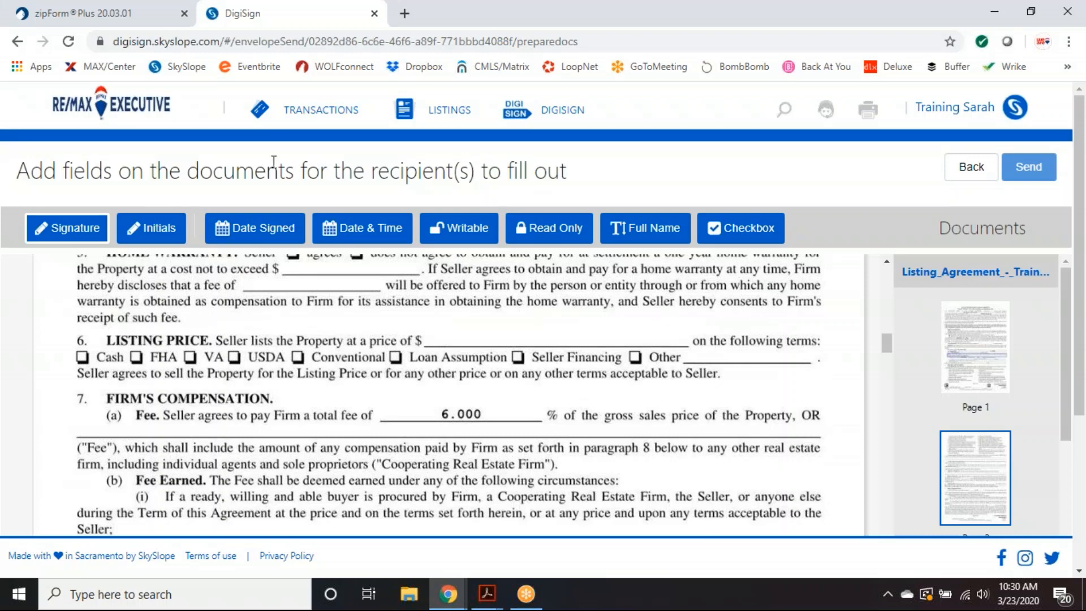
- Return to Documents & Templates, deselect Listing_Agreement_-_Training.pdf, and switch to zipForm Plus
left_click(971, 168)
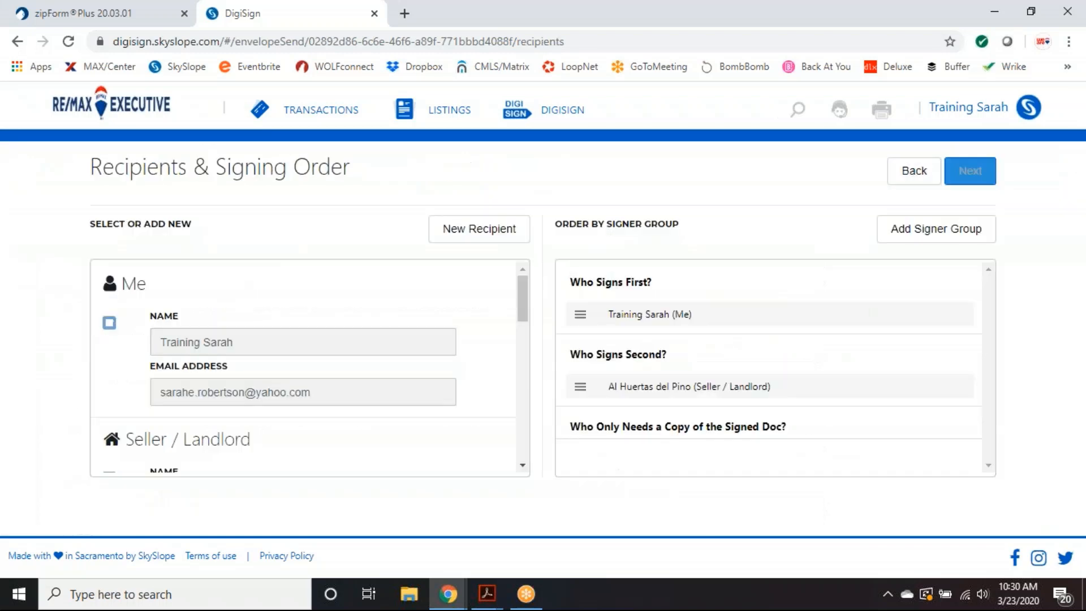
left_click(908, 180)
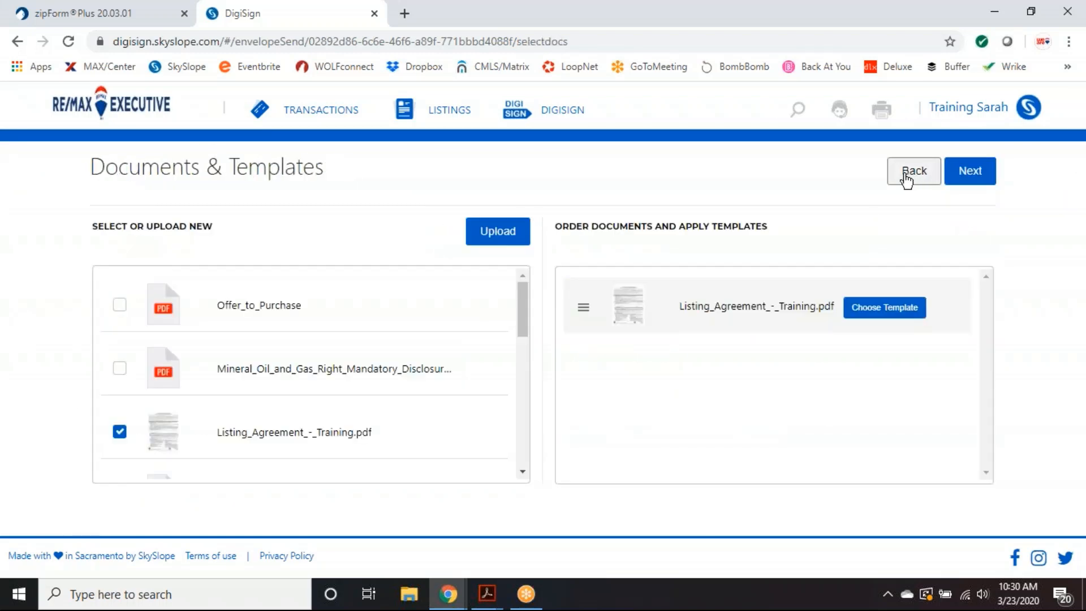
left_click(120, 432)
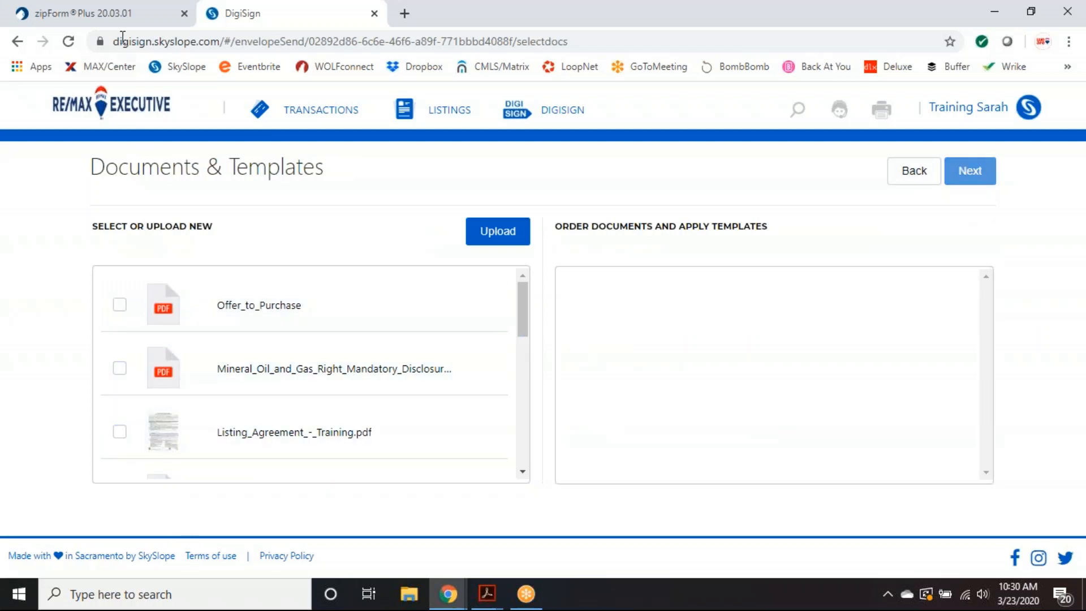
left_click(121, 14)
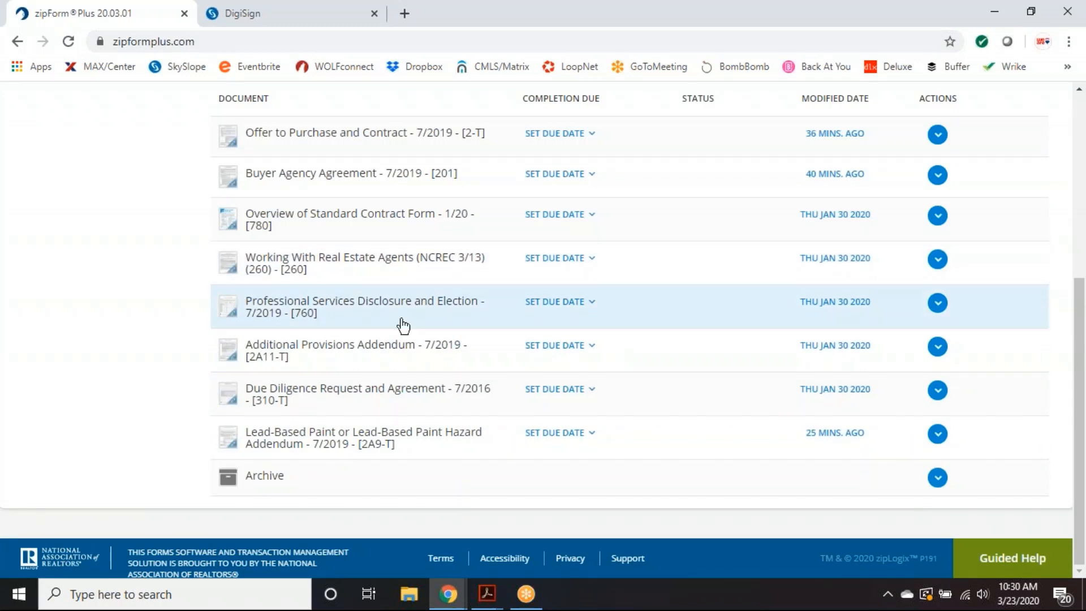
- Download the Offer to Purchase and Contract as a PDF, then return to DigiSign
left_click(938, 135)
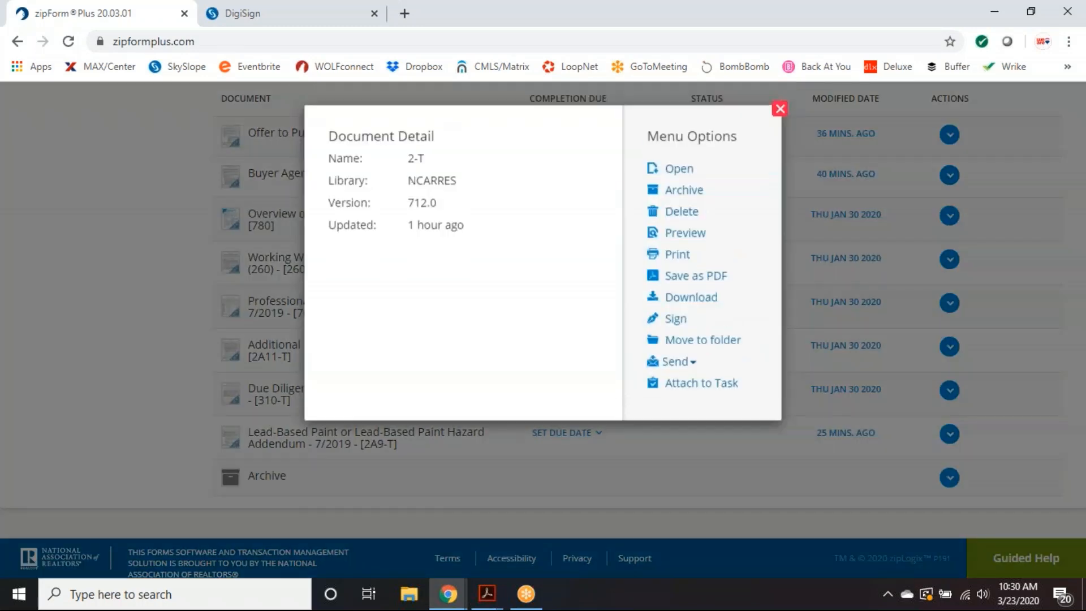
left_click(693, 301)
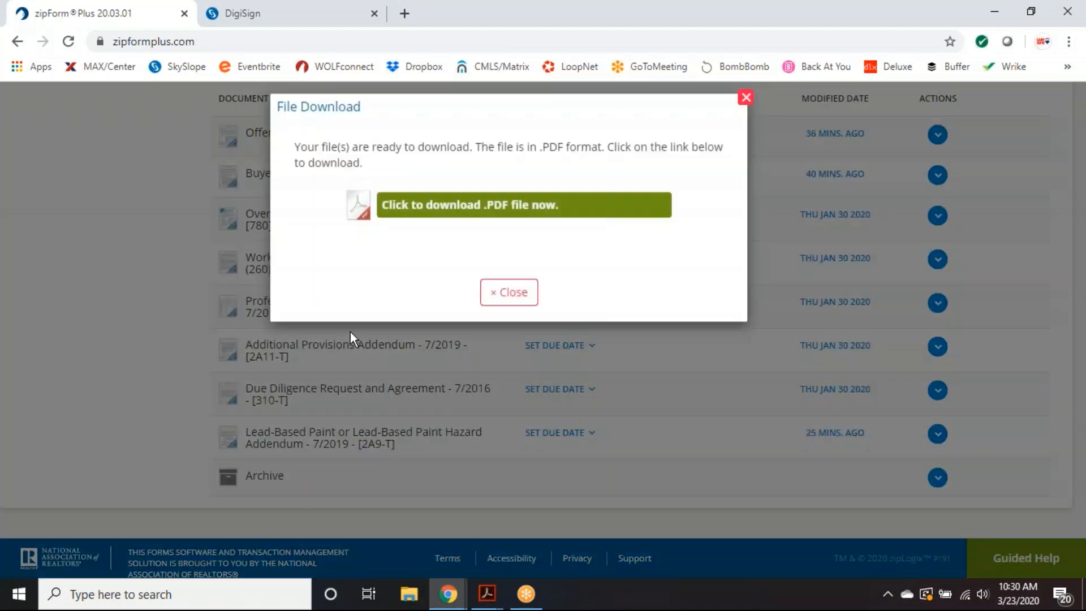
left_click(433, 221)
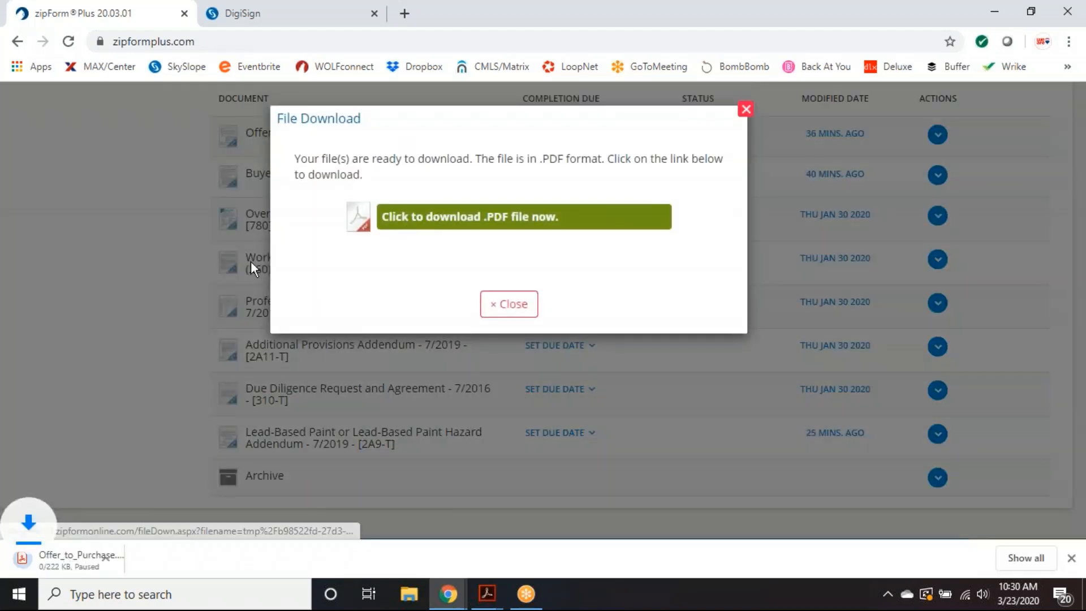
left_click(276, 11)
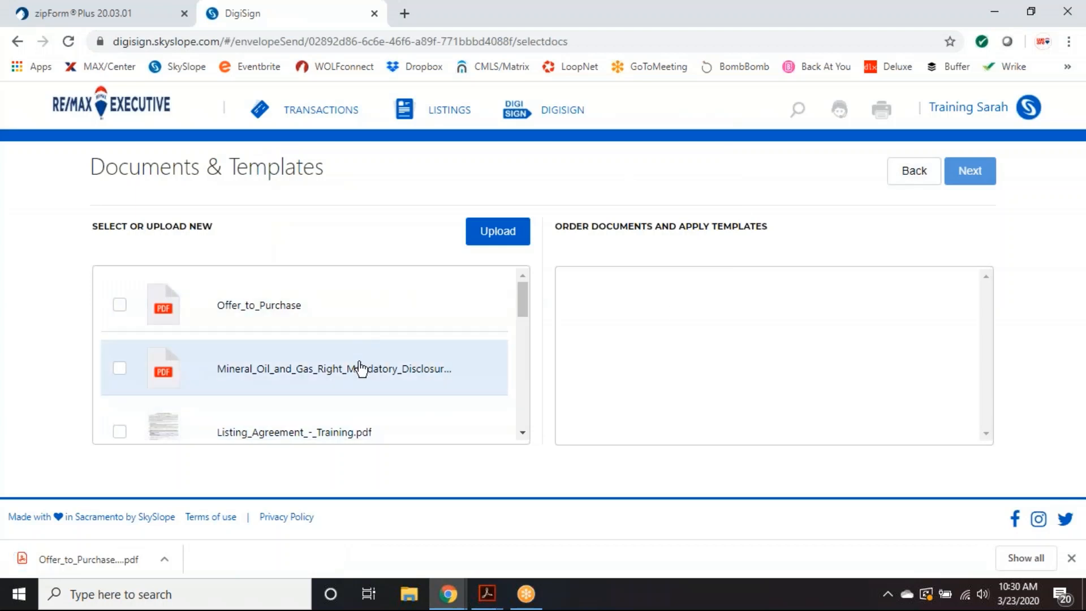
- Drag the downloaded offer PDF into the envelope and advance past Recipients to field placement
left_click_drag(109, 559, 232, 305)
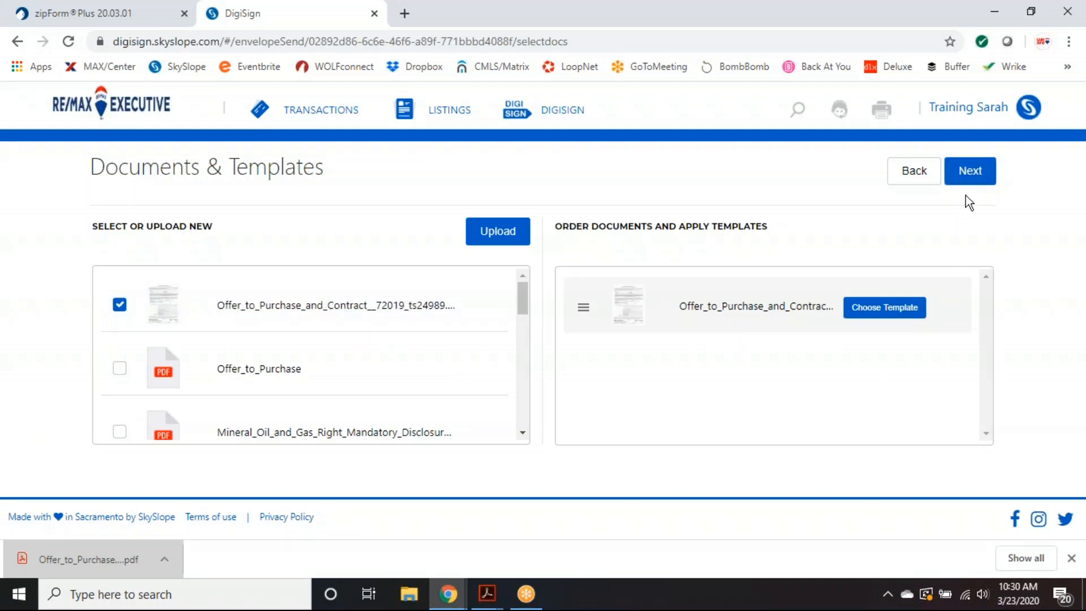
left_click(964, 176)
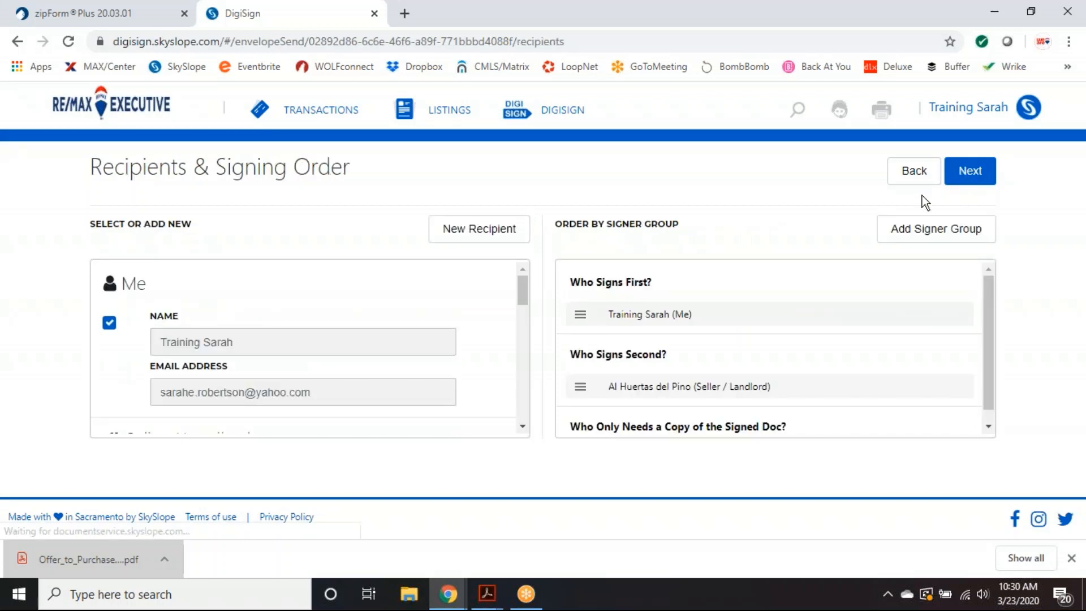
scroll(320, 372, "down", 3)
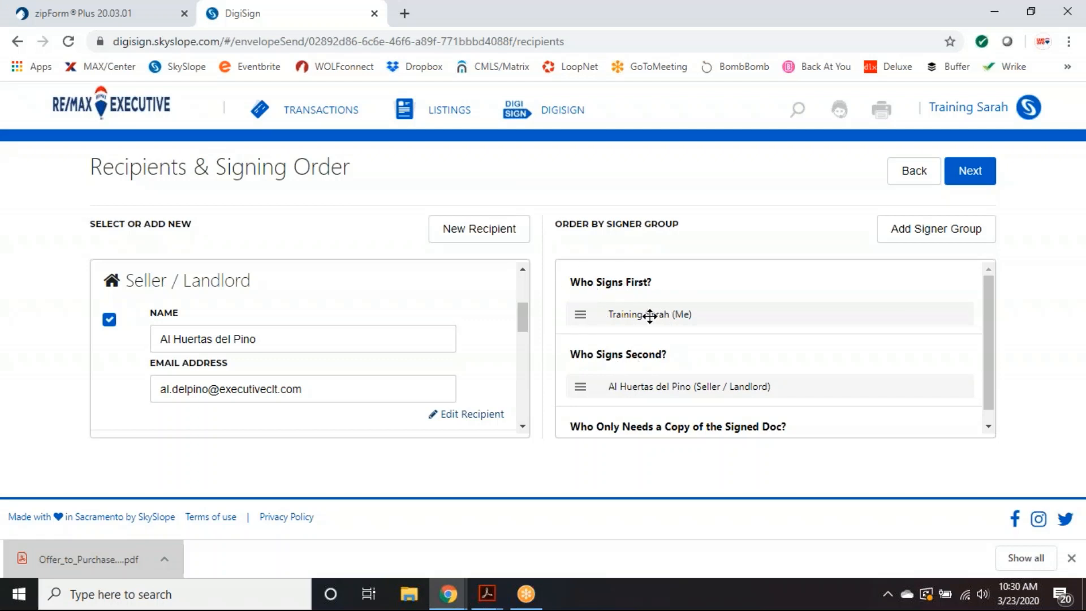
left_click(971, 172)
scroll(751, 370, "down", 10)
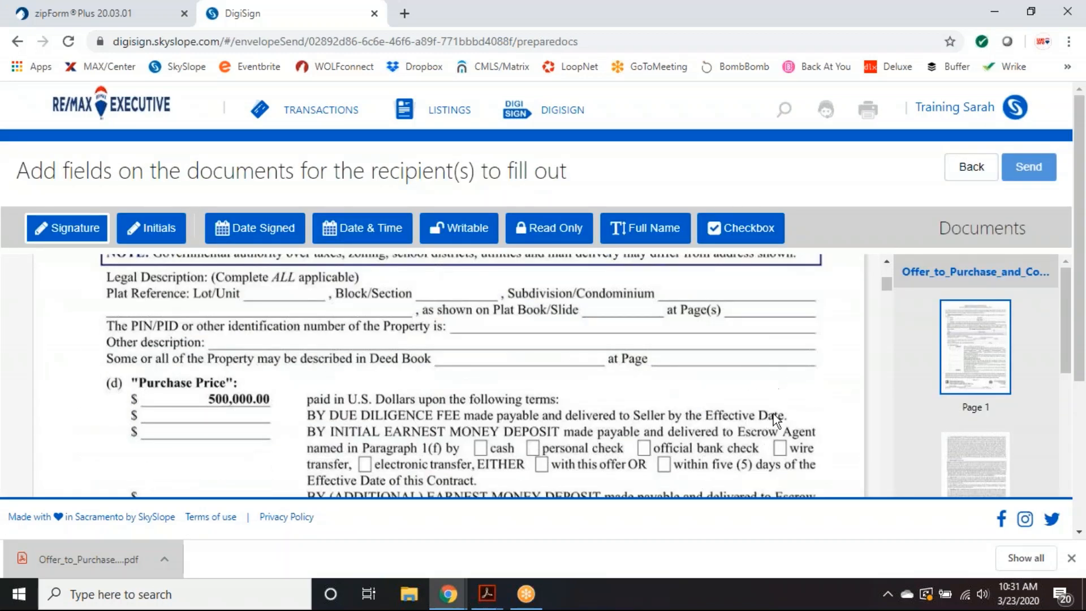
- Cover the 500,000.00 price with a sender-assigned writable field filled with x's
scroll(773, 415, "up", 4)
scroll(605, 362, "down", 4)
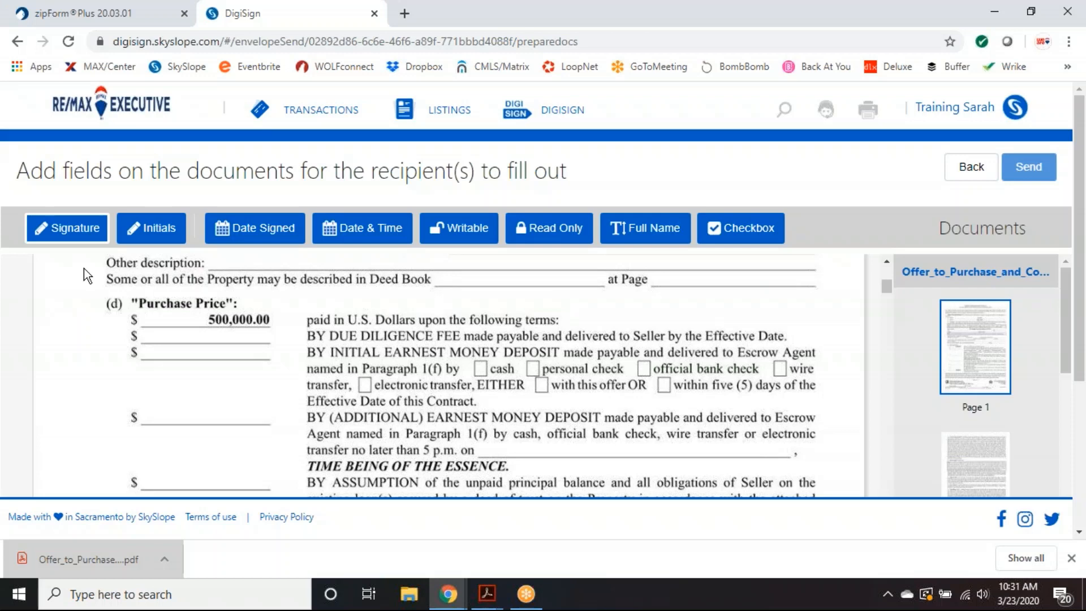
left_click(453, 234)
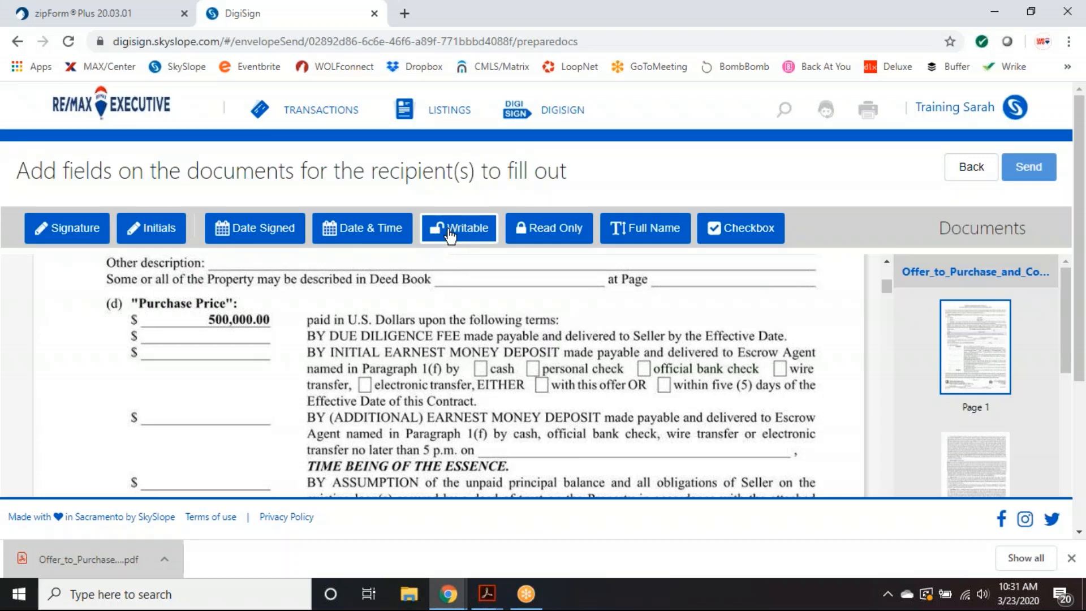
left_click(214, 321)
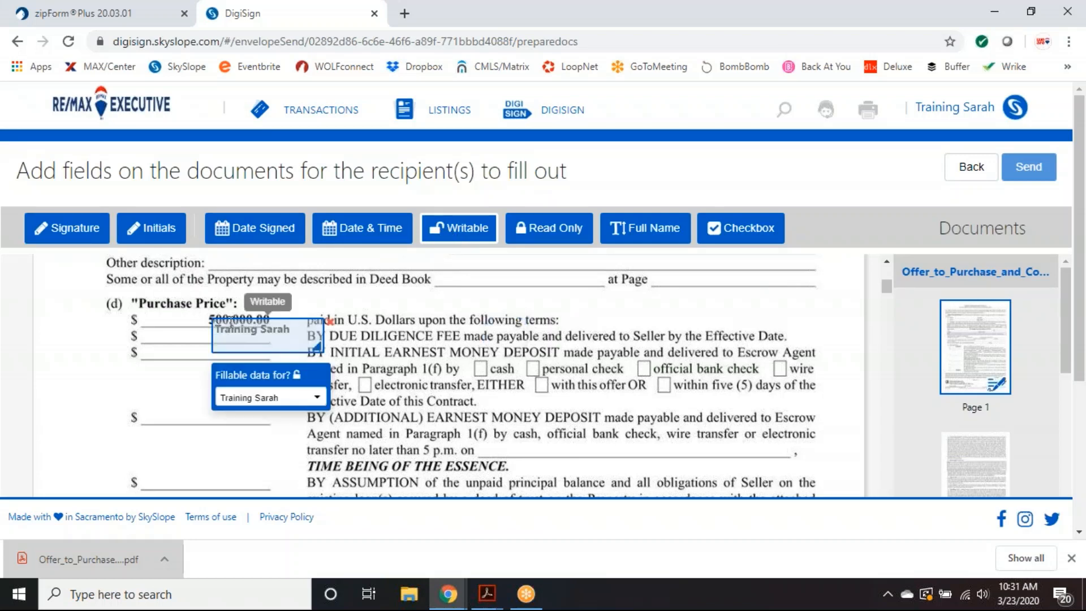
left_click_drag(320, 348, 268, 325)
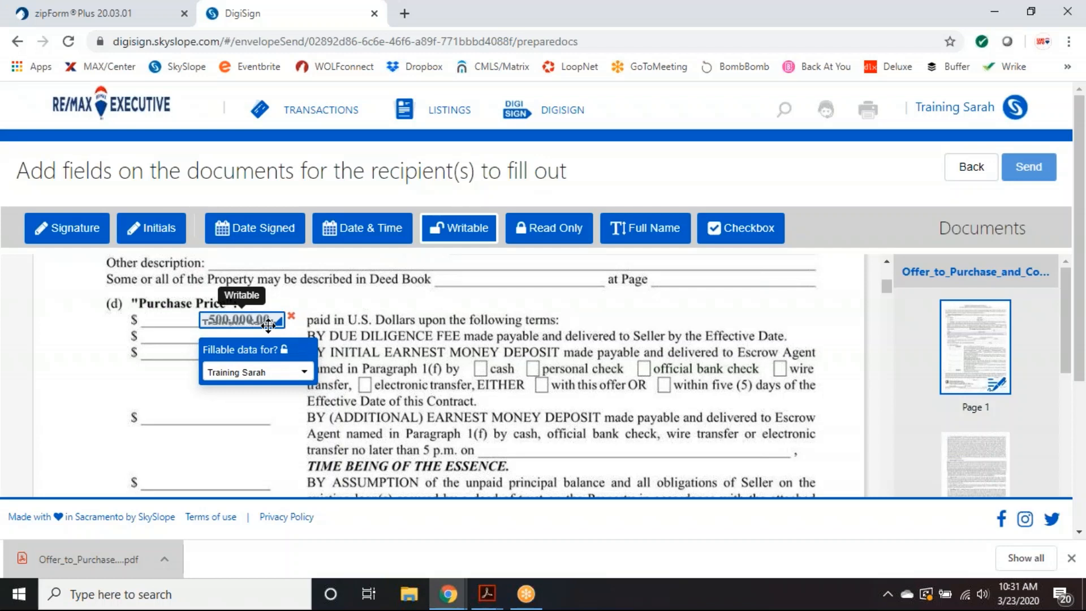
left_click(281, 372)
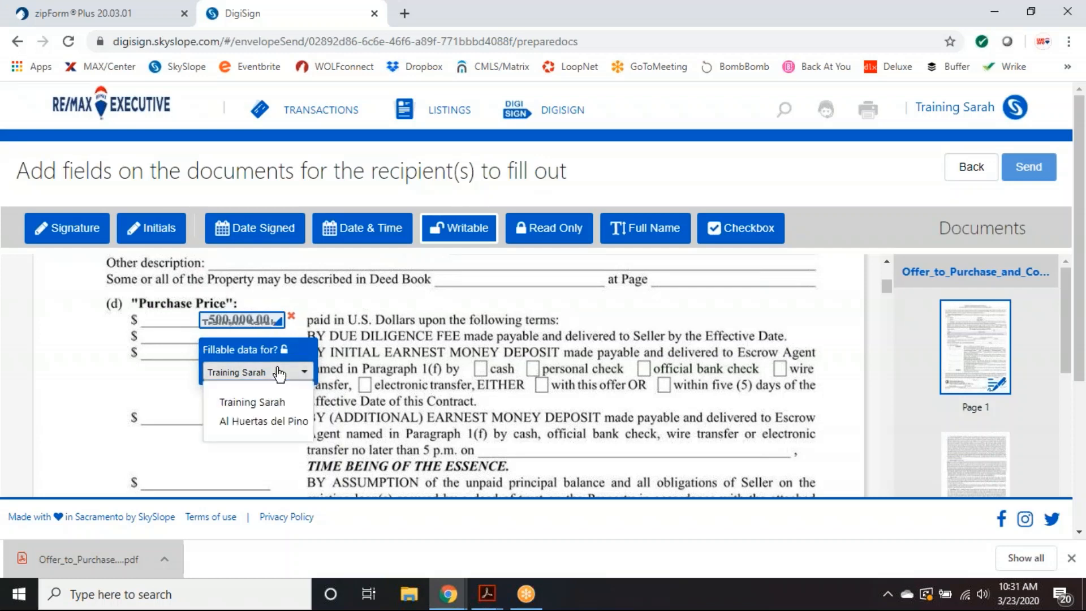
left_click(244, 402)
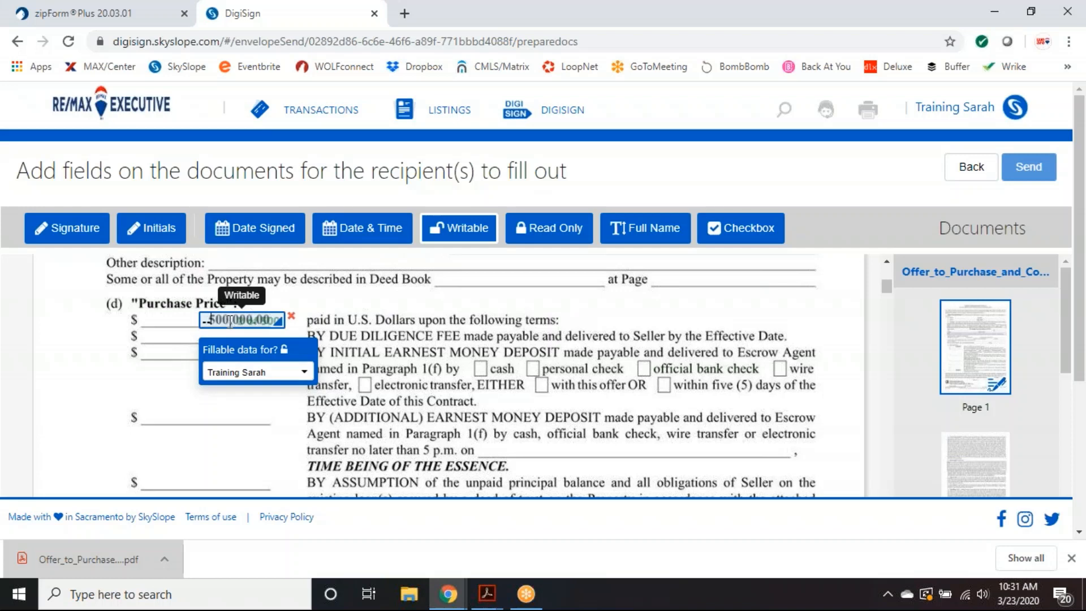
type("x")
type("xxxxxxxxxx")
left_click_drag(287, 328, 279, 319)
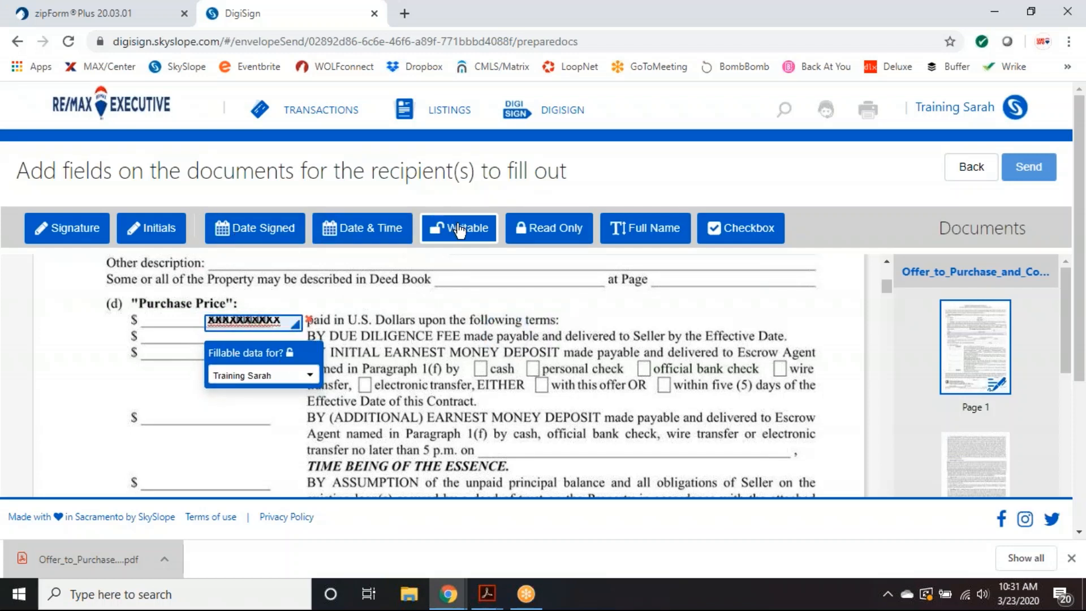
- Add an enlarged writable field above the price line reading $510,000.00
left_click(252, 291)
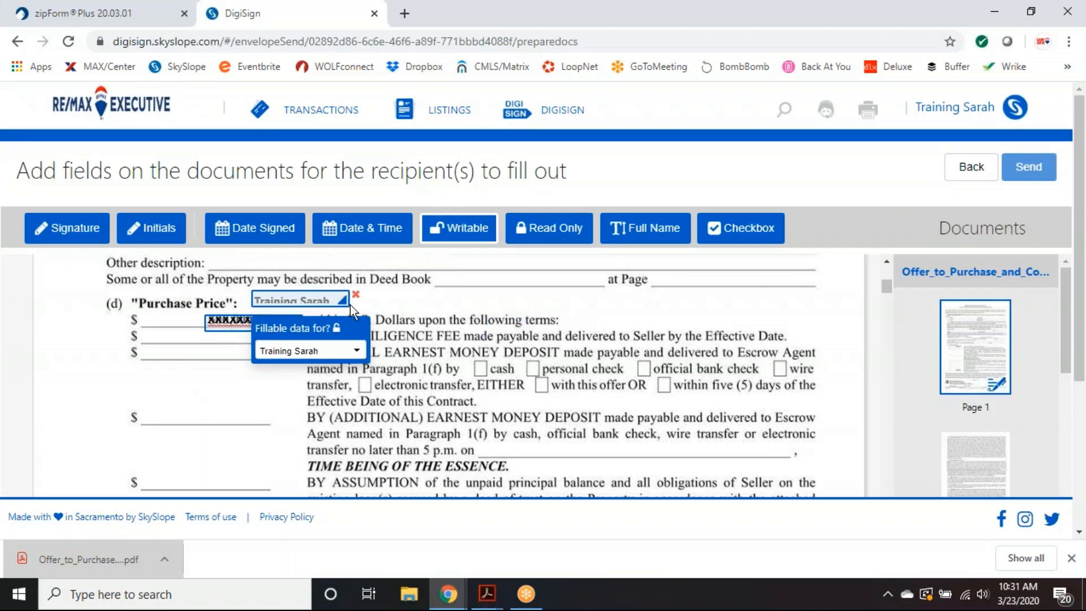
left_click_drag(348, 305, 388, 310)
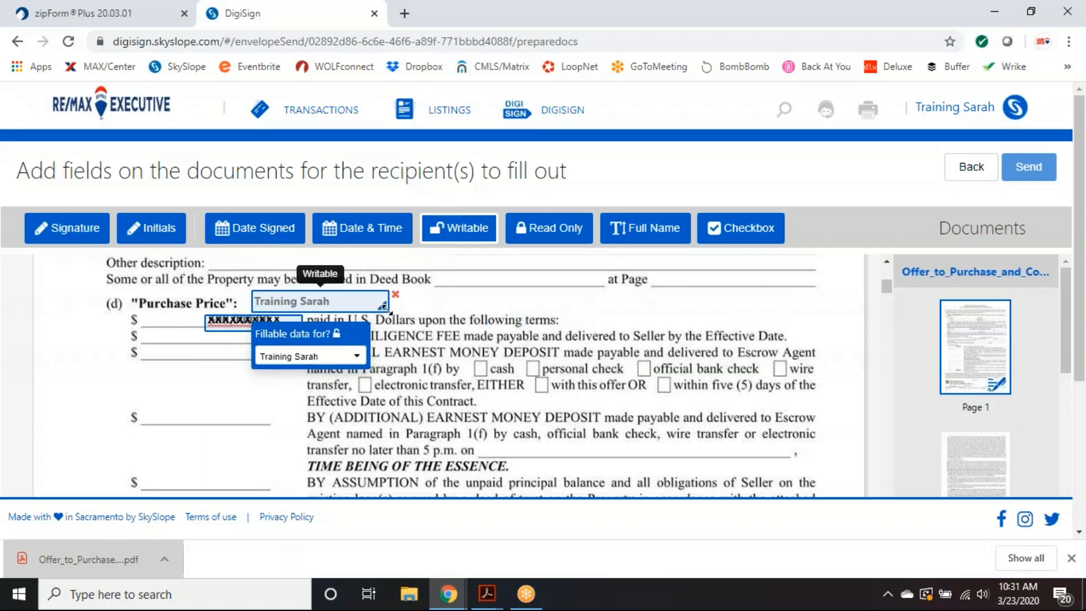
left_click(281, 304)
type("$510,")
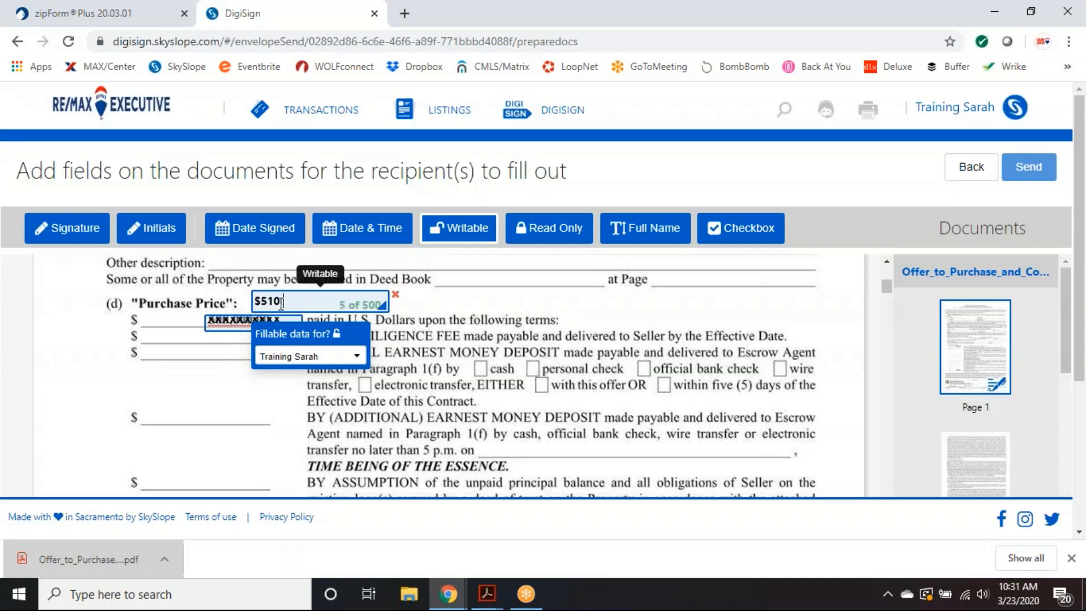
type("000.00")
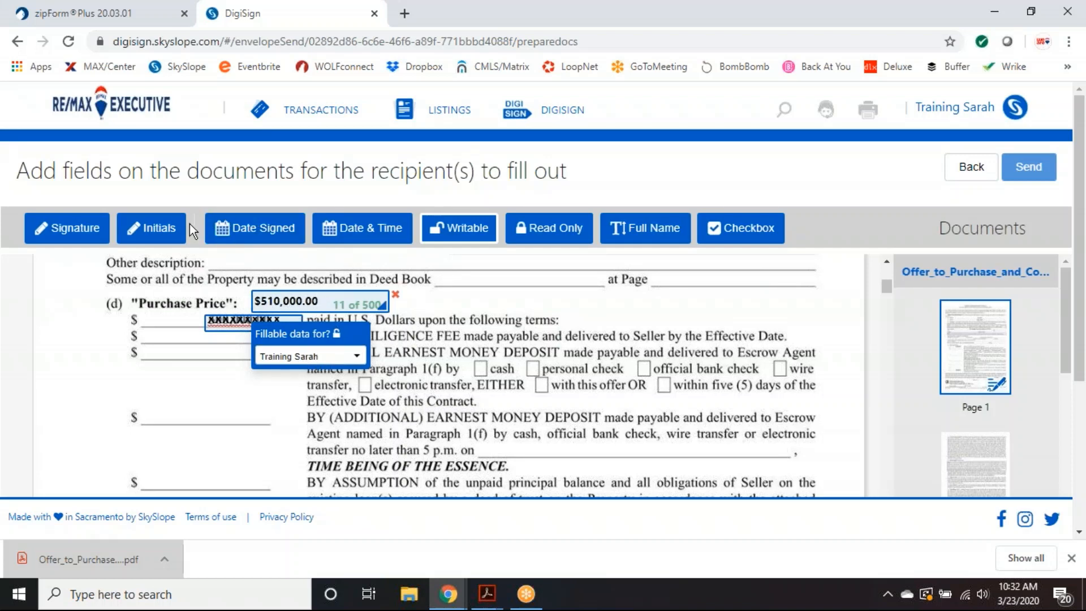
left_click(153, 232)
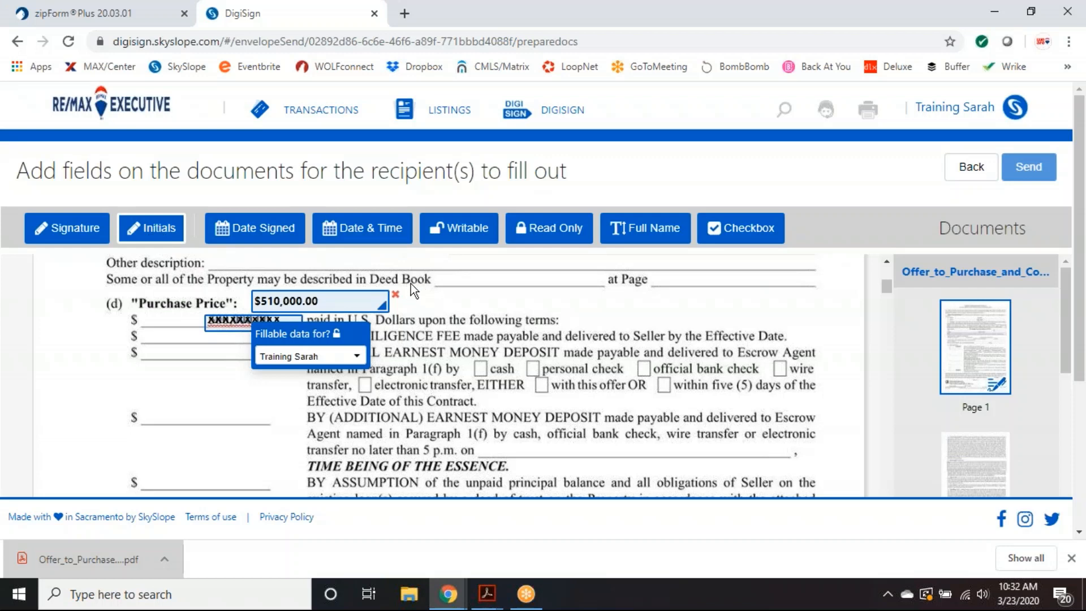
- Place an initials box beside the new price and assign it to the other recipient
left_click(431, 299)
left_click_drag(432, 299, 415, 299)
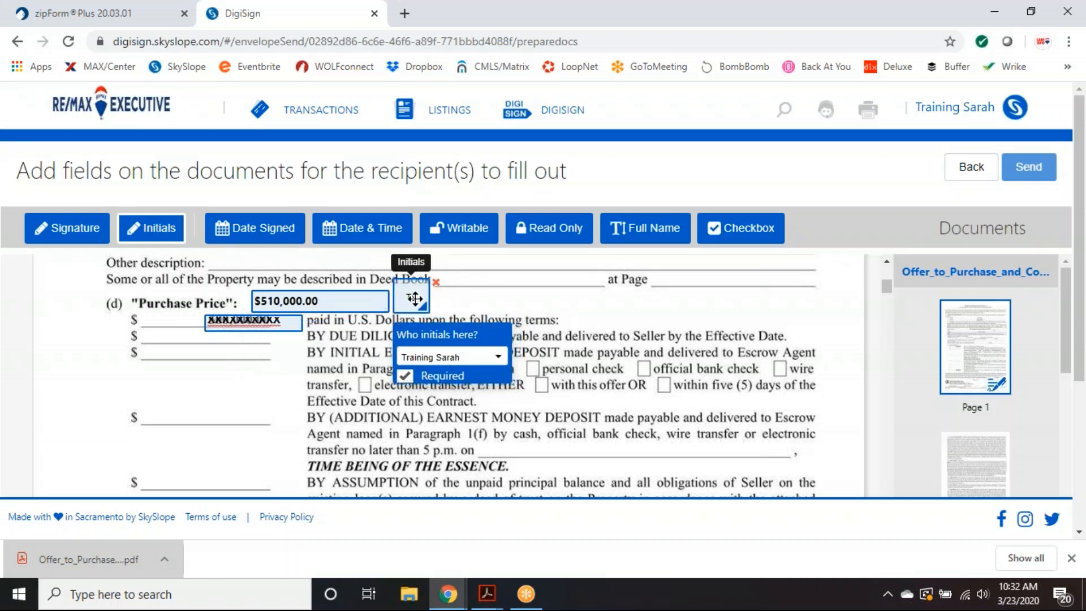
left_click(464, 357)
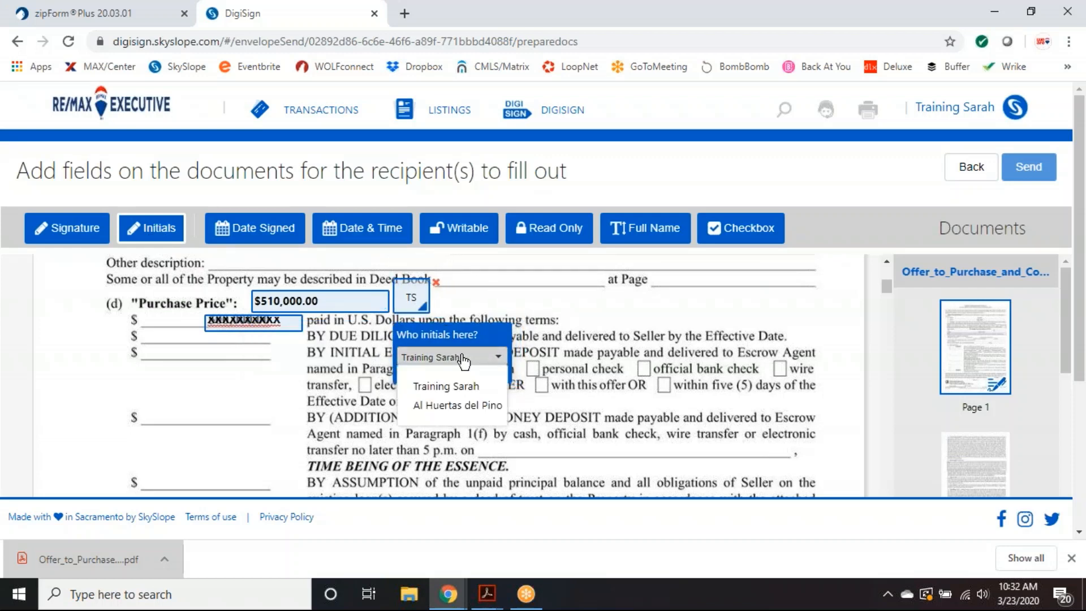
left_click(449, 405)
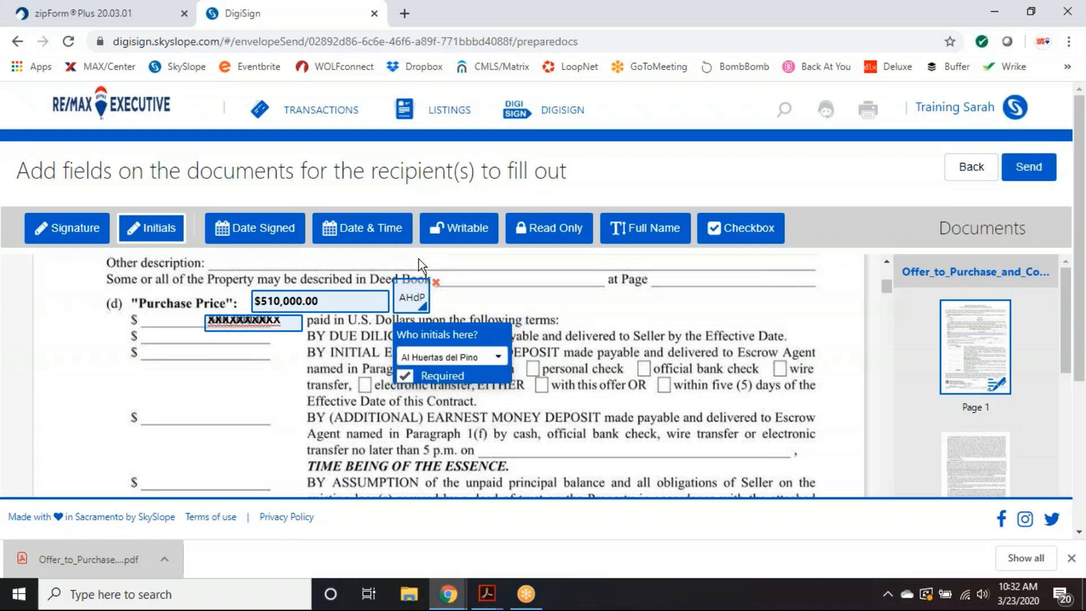
- Add a Date & Time field right of the initials, assigned to the other recipient
left_click(349, 233)
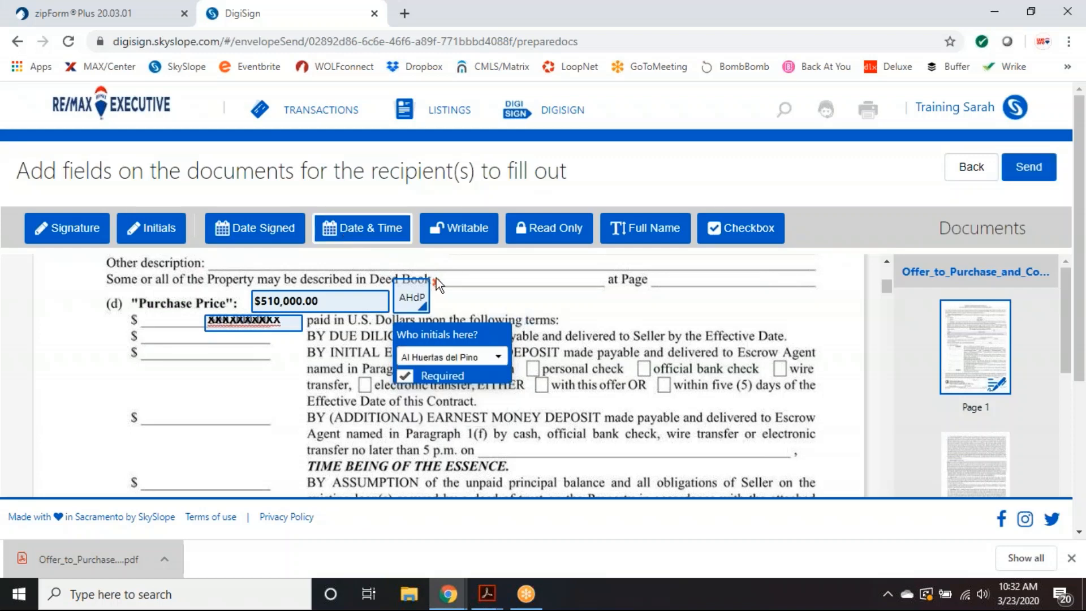
left_click(437, 295)
left_click_drag(468, 303, 464, 302)
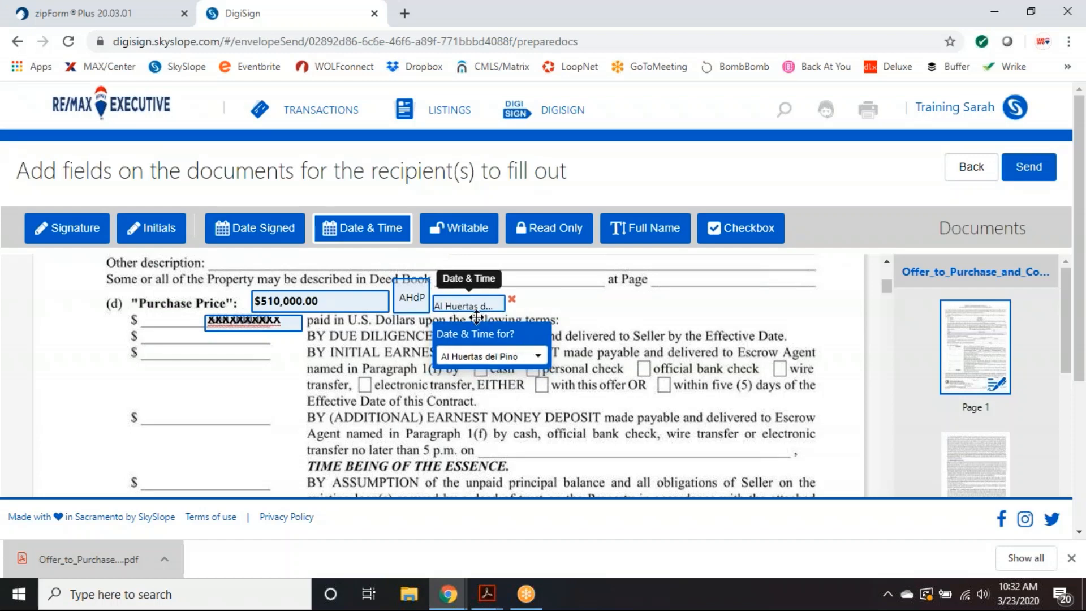
left_click(496, 356)
left_click(491, 405)
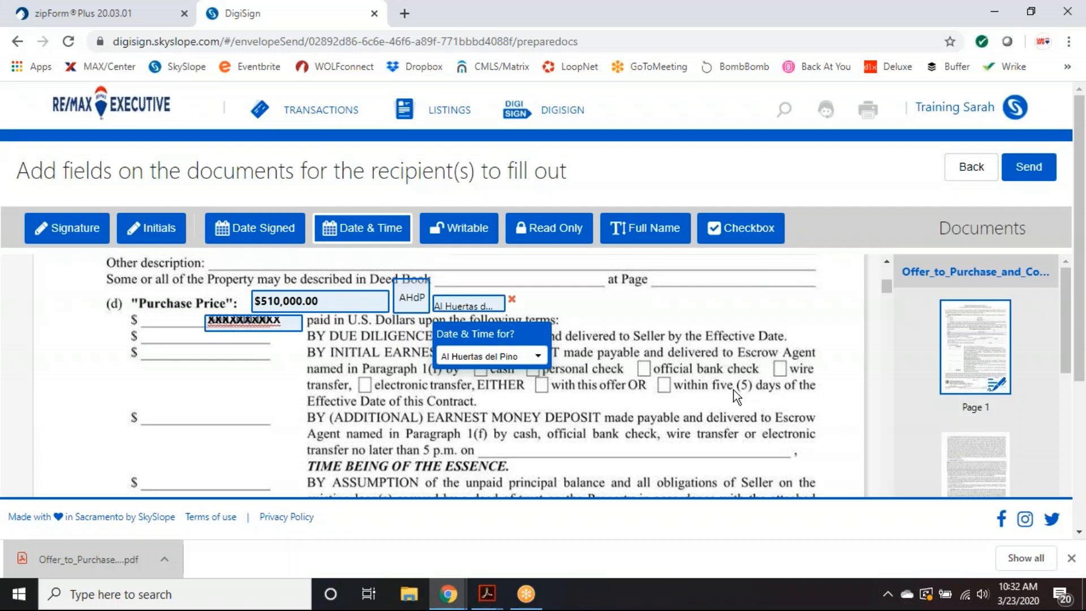
scroll(735, 389, "up", 3)
scroll(742, 392, "down", 3)
- Open the Send dialog and clear the prefilled property subject
left_click(1021, 169)
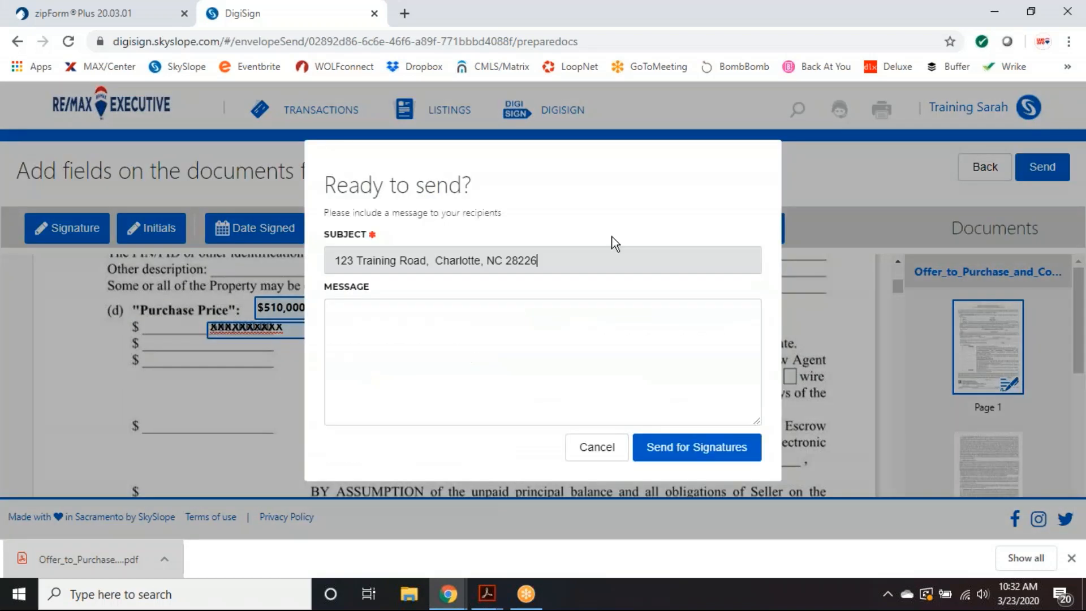
left_click_drag(572, 265, 334, 261)
left_click(253, 263)
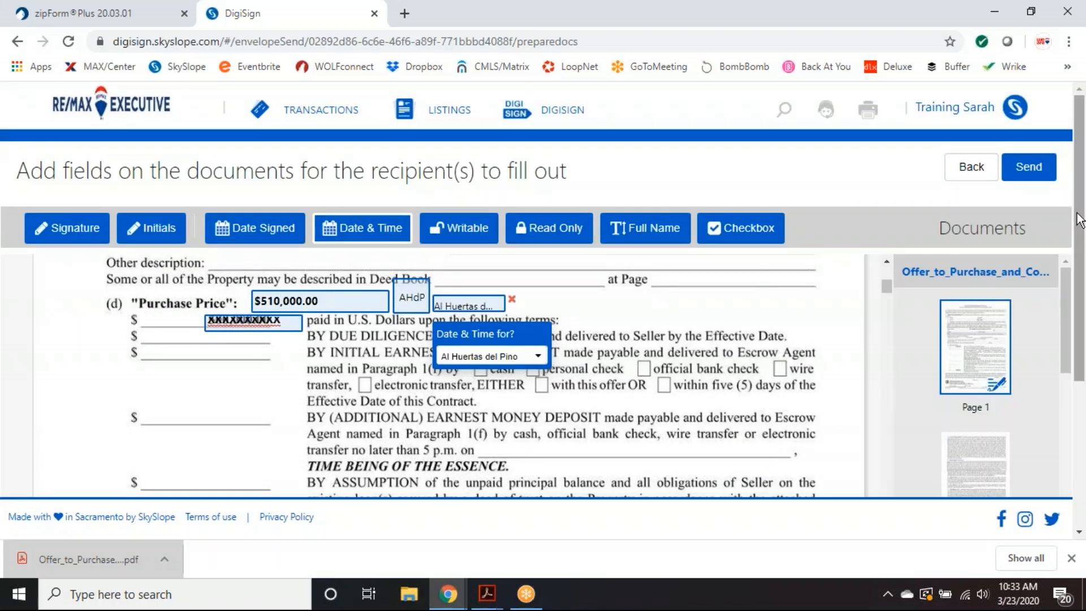
left_click(1029, 167)
left_click_drag(546, 260, 340, 262)
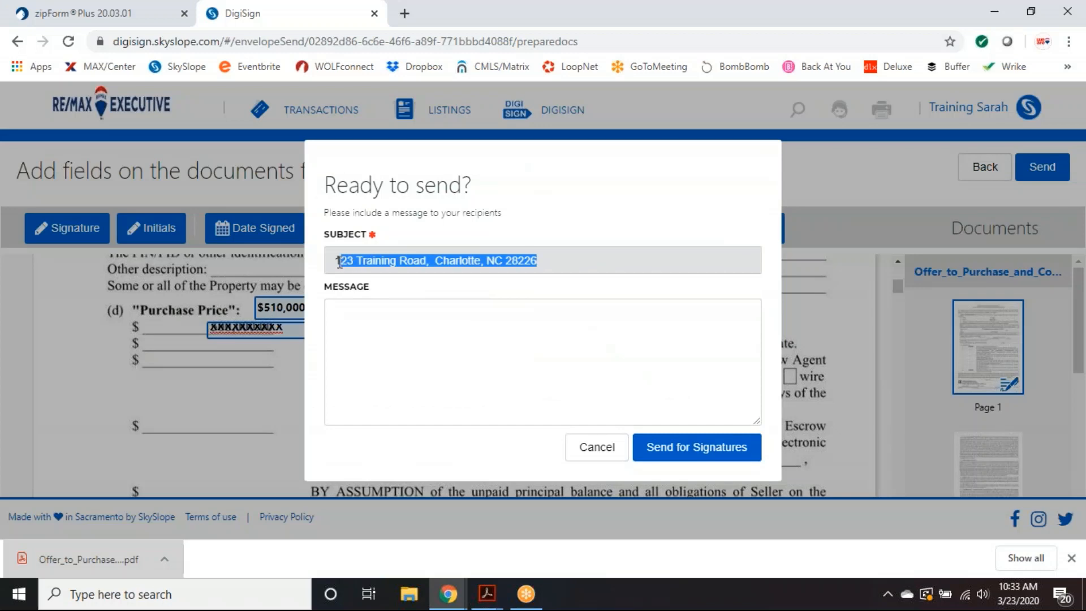
key("BackSpace")
key("BackSpace")
- Enter the subject 'Please Sign - Price Change' and send the offer for signatures
type("Please i")
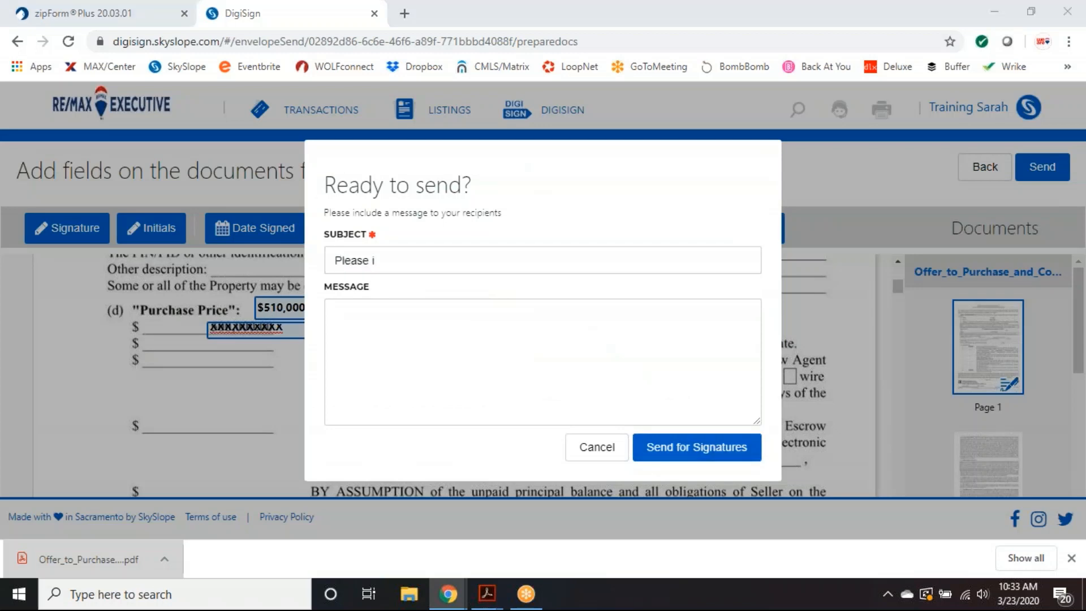
key("ctrl+s")
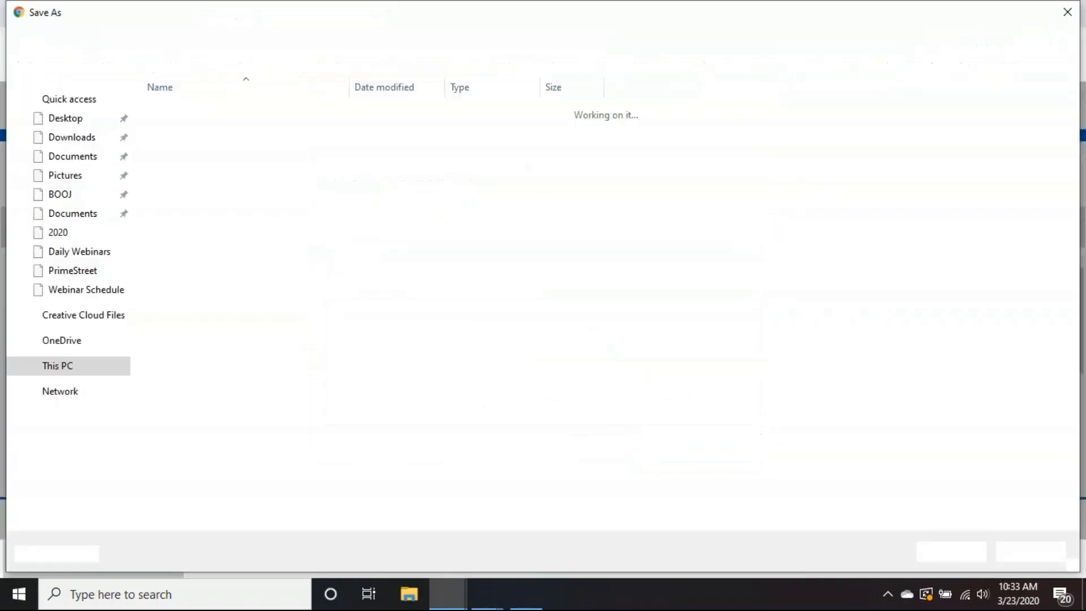
type("S")
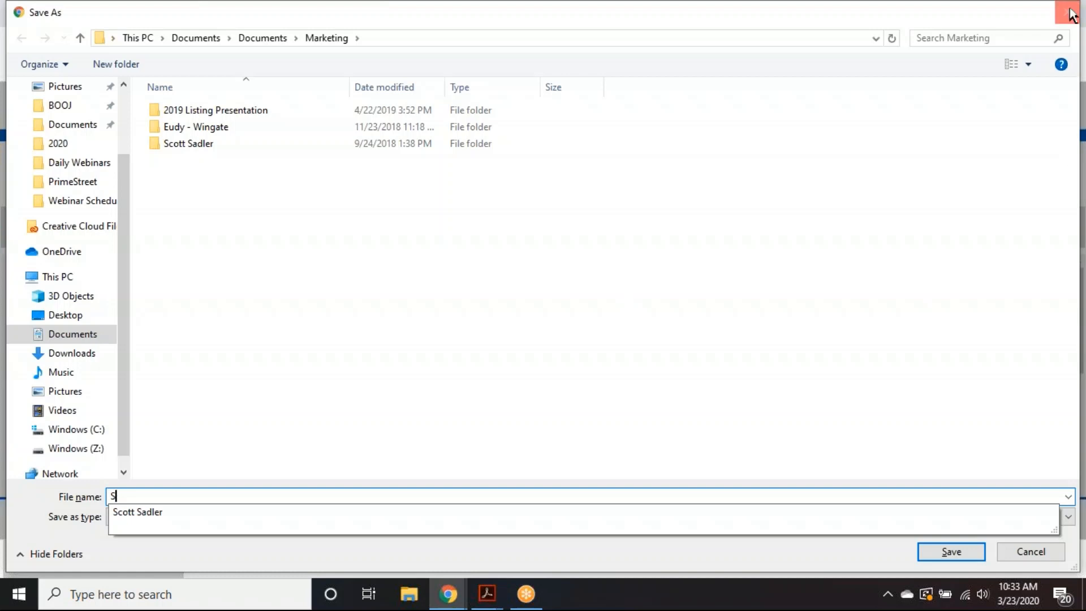
left_click(1067, 14)
type("i")
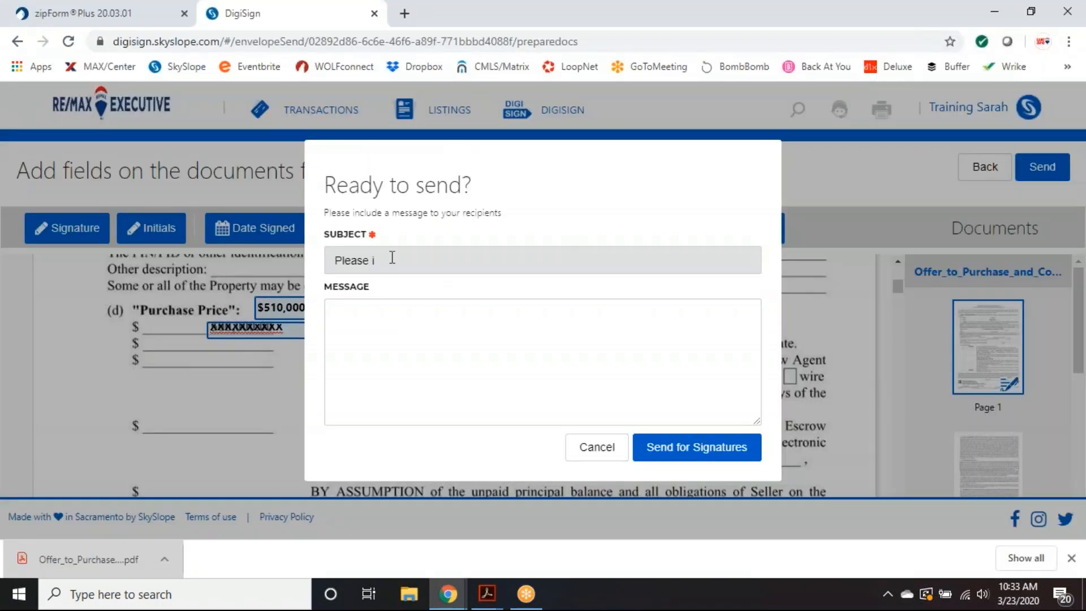
type("Sign - Price Chagn")
key("BackSpace")
key("BackSpace")
type("nge")
left_click(687, 453)
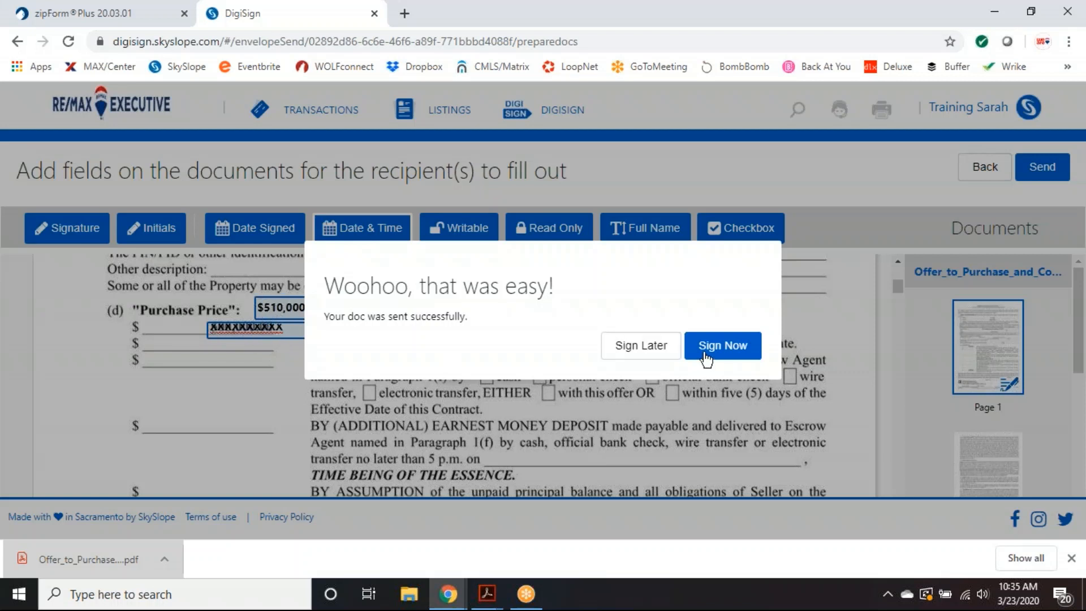
- Sign your part of the price-change document now with the chosen signature style, filling every field, and submit it
left_click(722, 350)
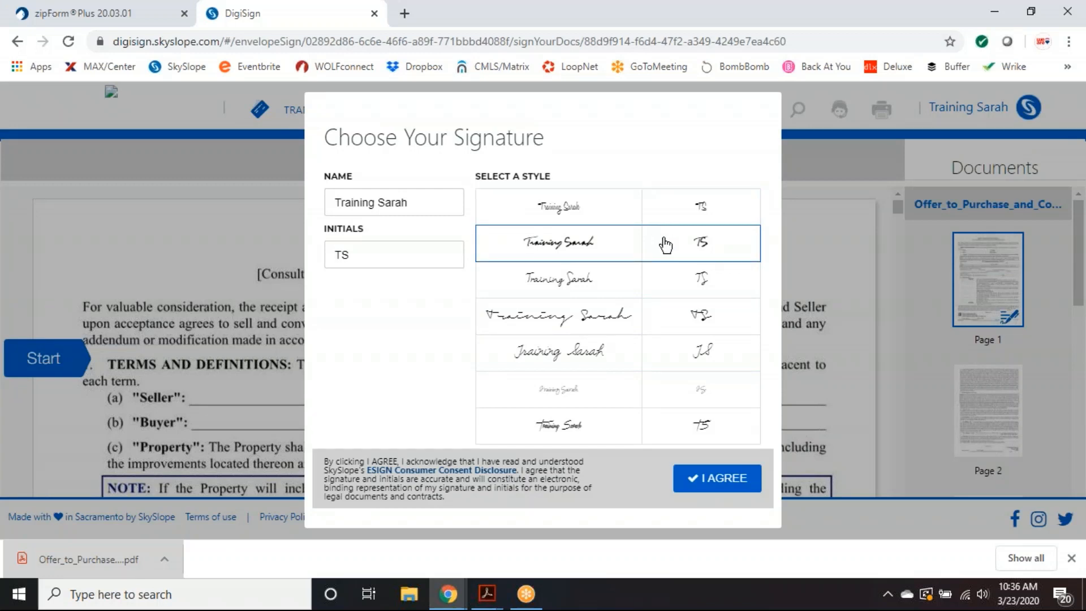
left_click(724, 481)
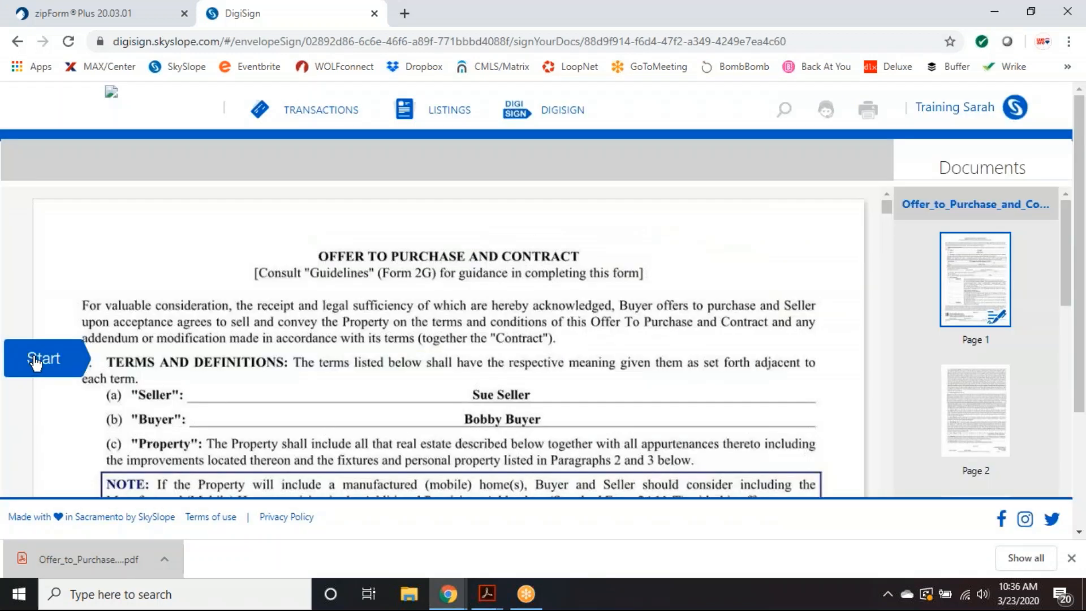
left_click(35, 362)
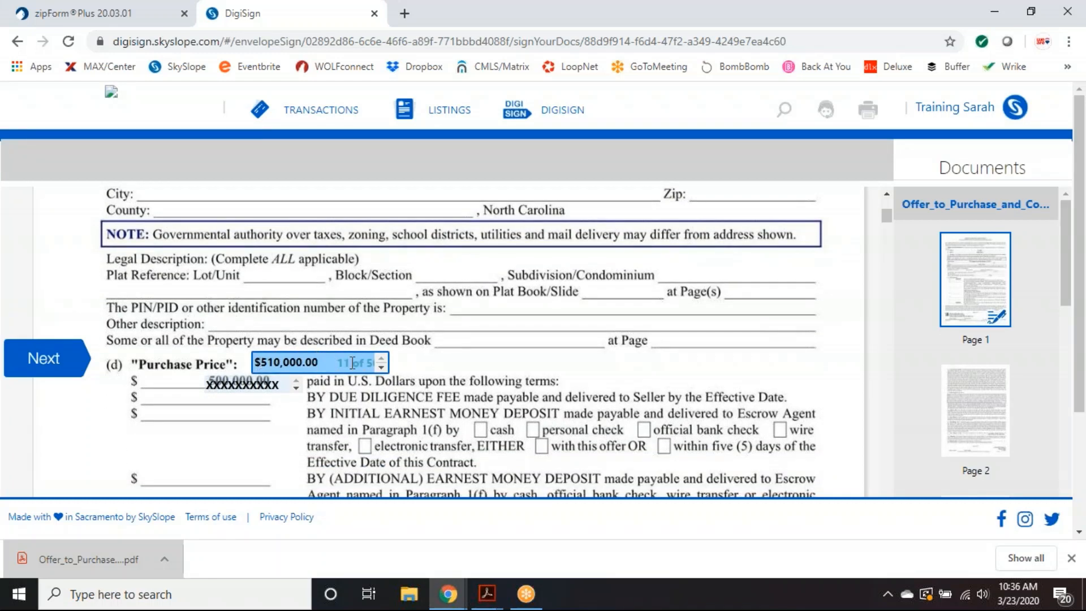
left_click(39, 359)
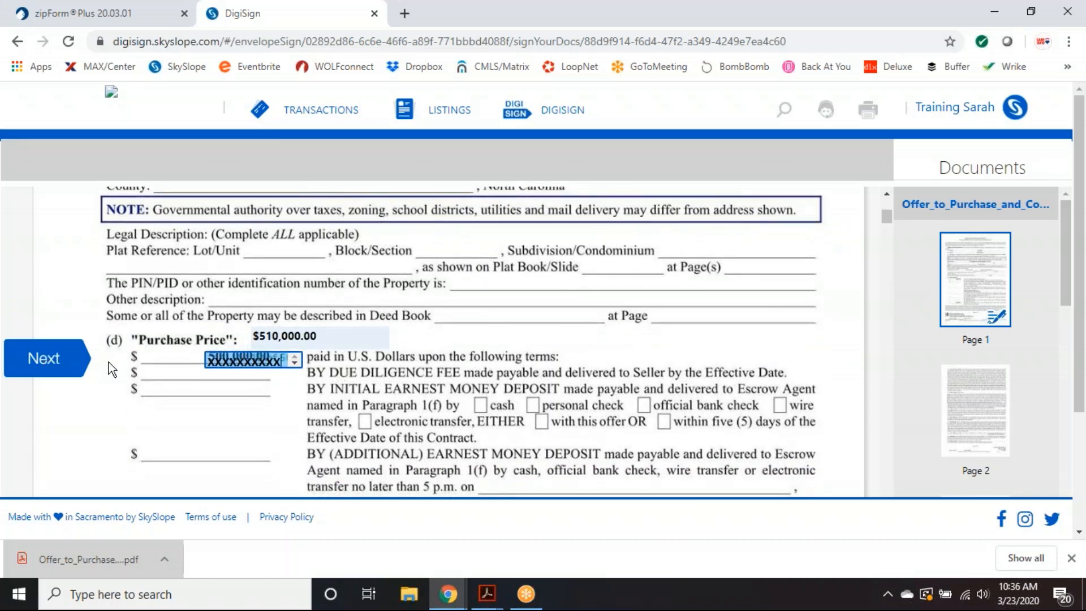
left_click(75, 363)
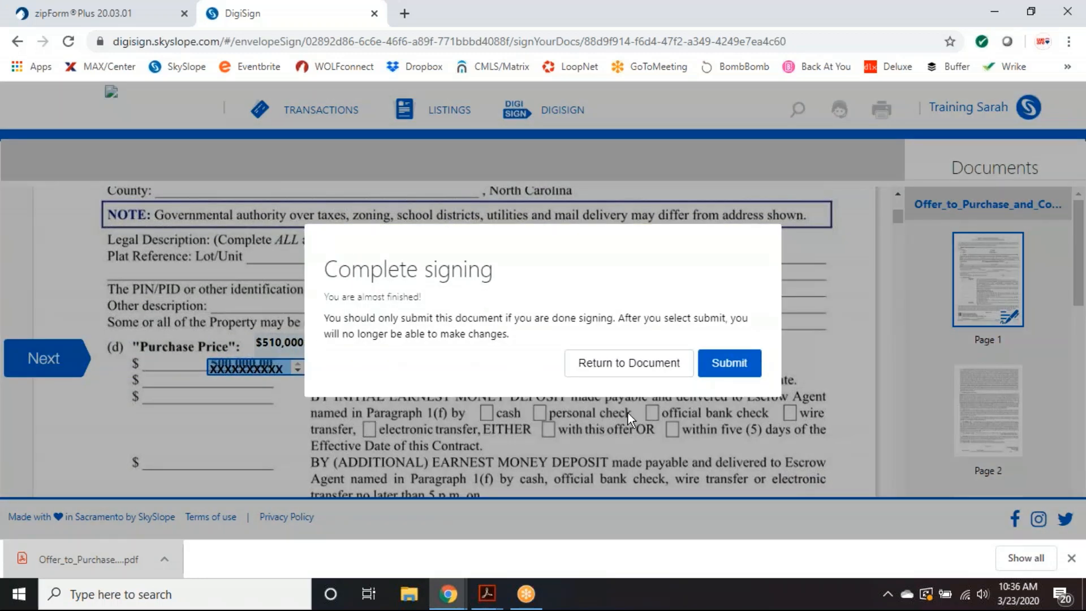
left_click(728, 365)
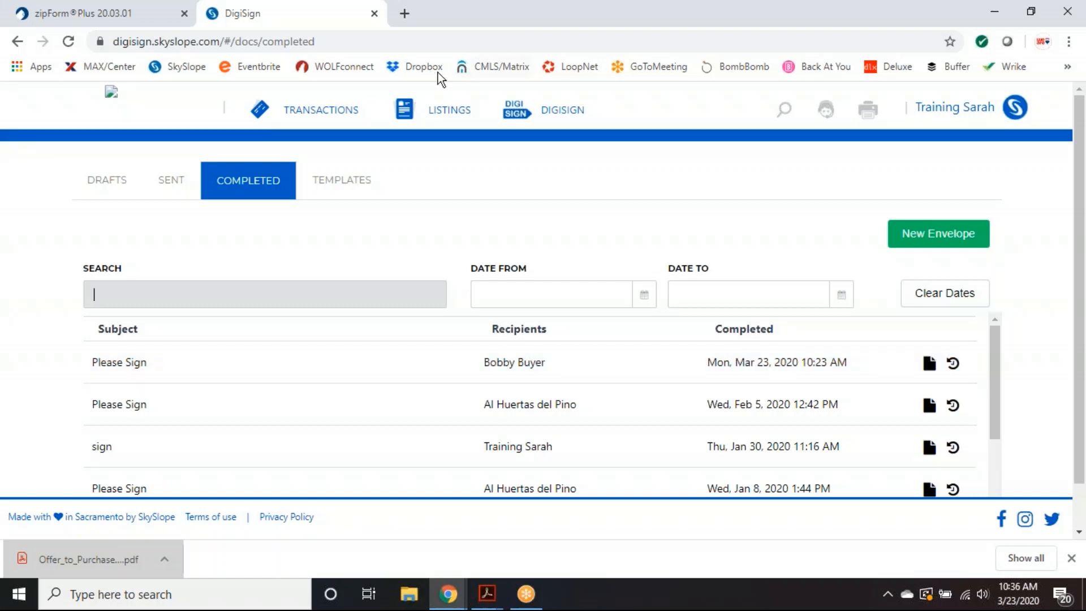
- Show the Sent envelopes, where Please Sign - Price Change awaits the other party
left_click(171, 180)
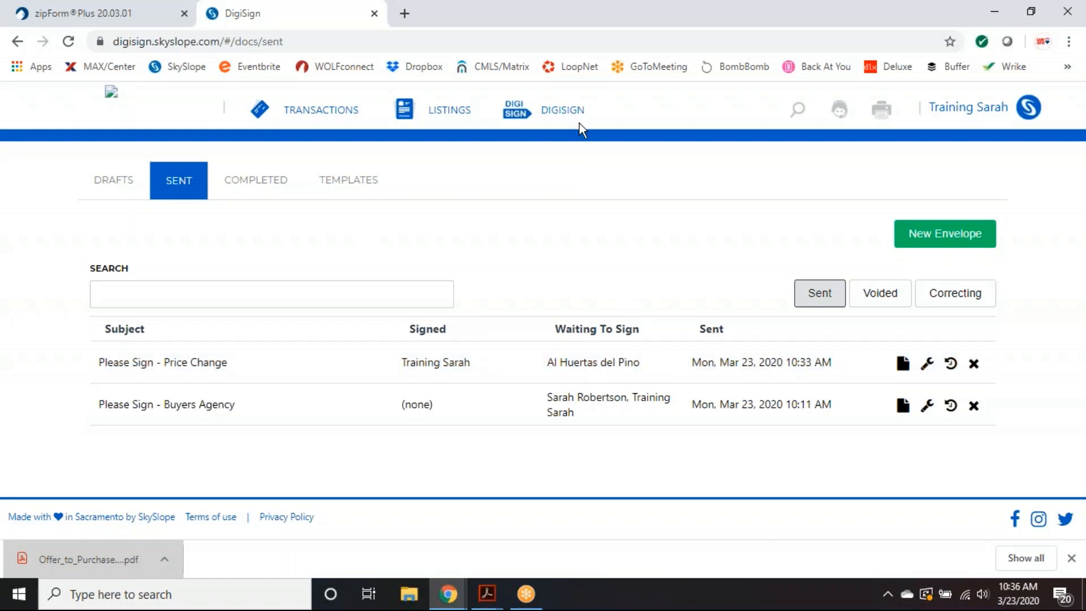
- Return to the Completed list, headed by the Please Sign envelope completed Mar 23, 2020
left_click(247, 182)
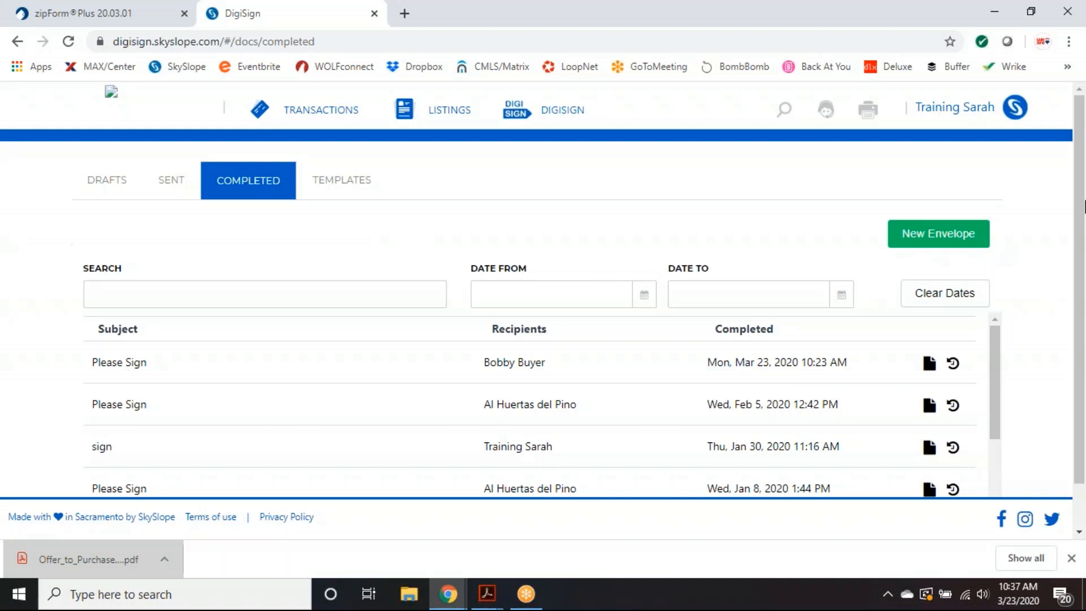
scroll(1039, 247, "down", 1)
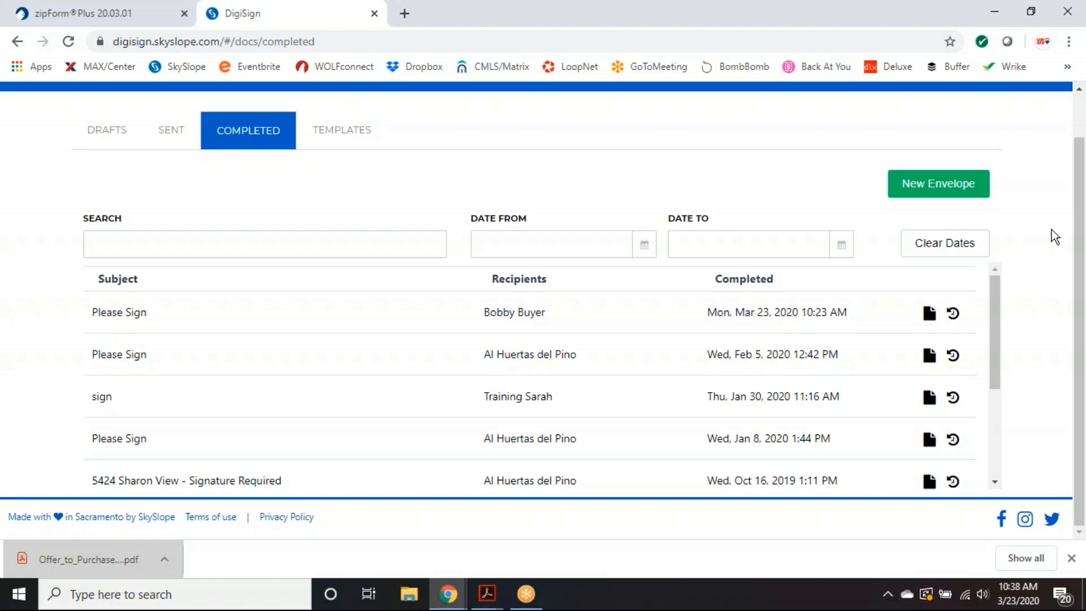
- Start a no-property envelope with the Offer_to_Purchase_and_Contract PDF and begin adding a new recipient
left_click(934, 190)
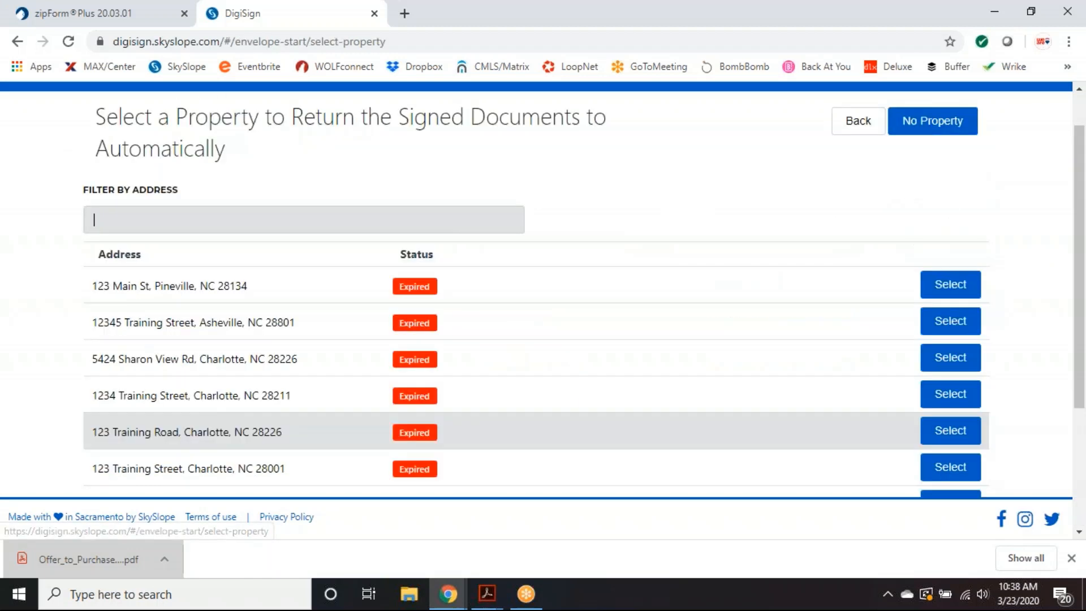
left_click(934, 139)
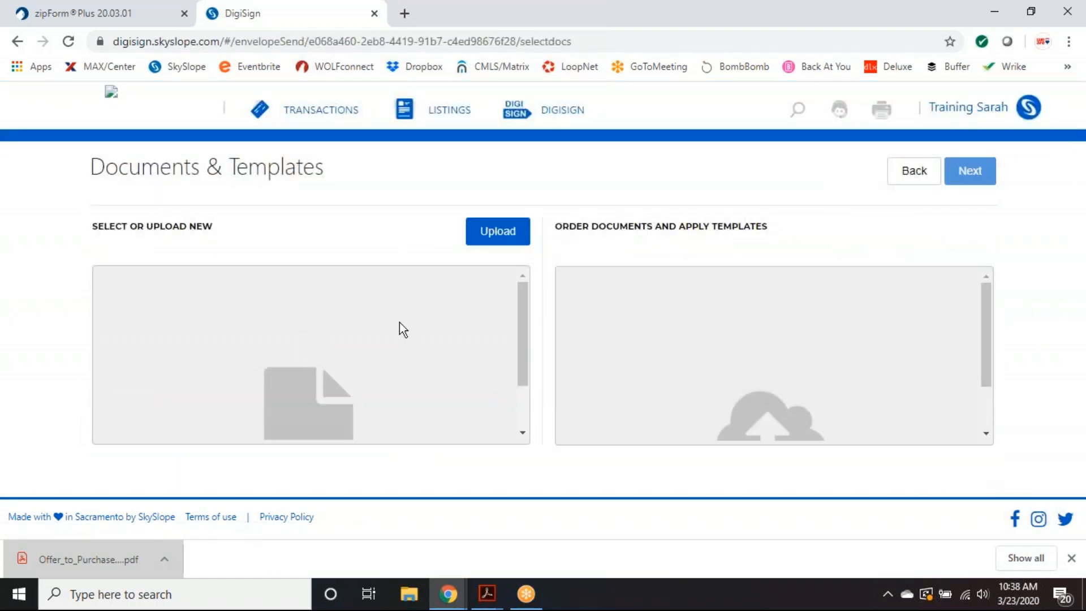
left_click_drag(122, 555, 265, 376)
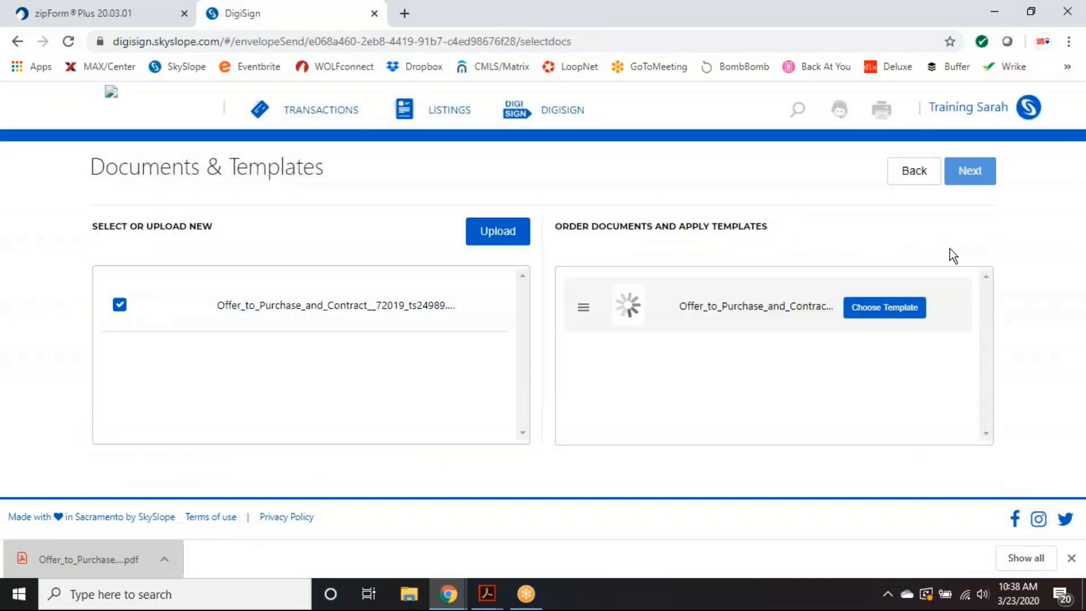
left_click(971, 171)
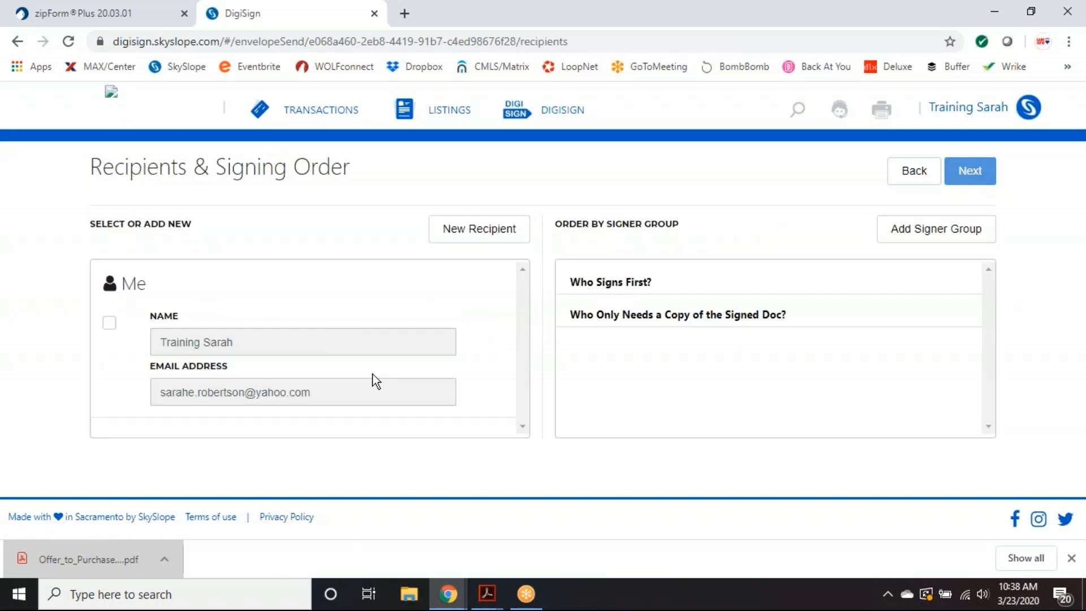
left_click(477, 241)
- Pick a saved contact as recipient, then clear the name and cancel adding the recipient
left_click(373, 247)
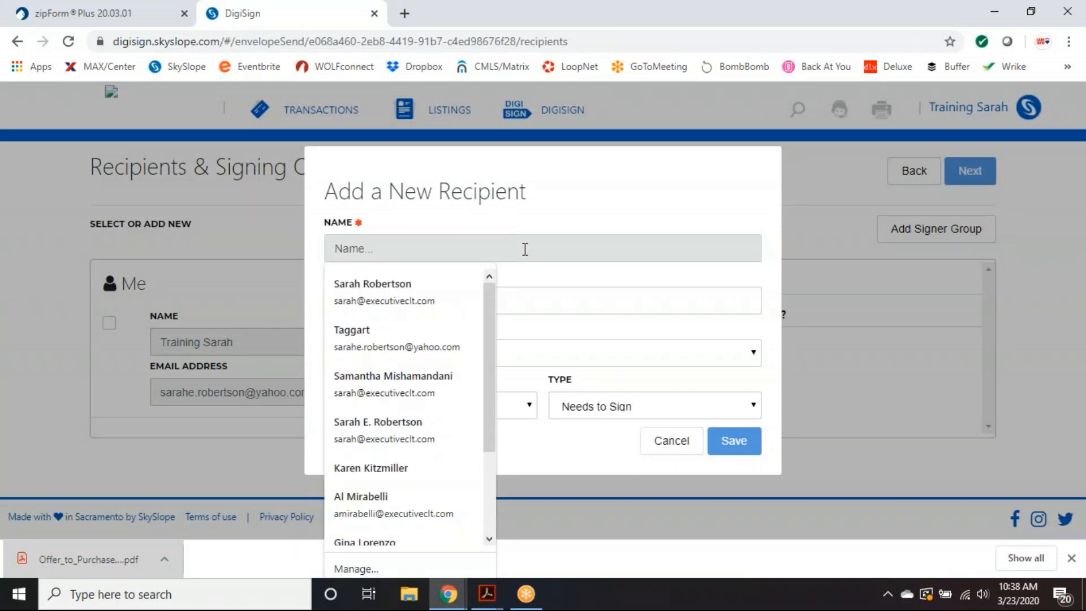
type("Kou")
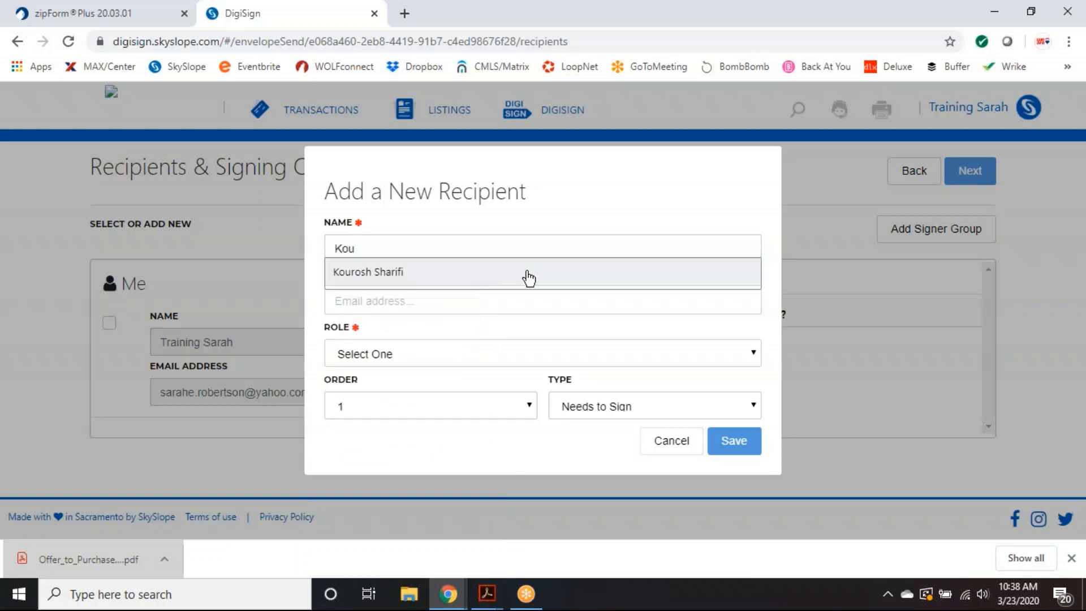
left_click(529, 277)
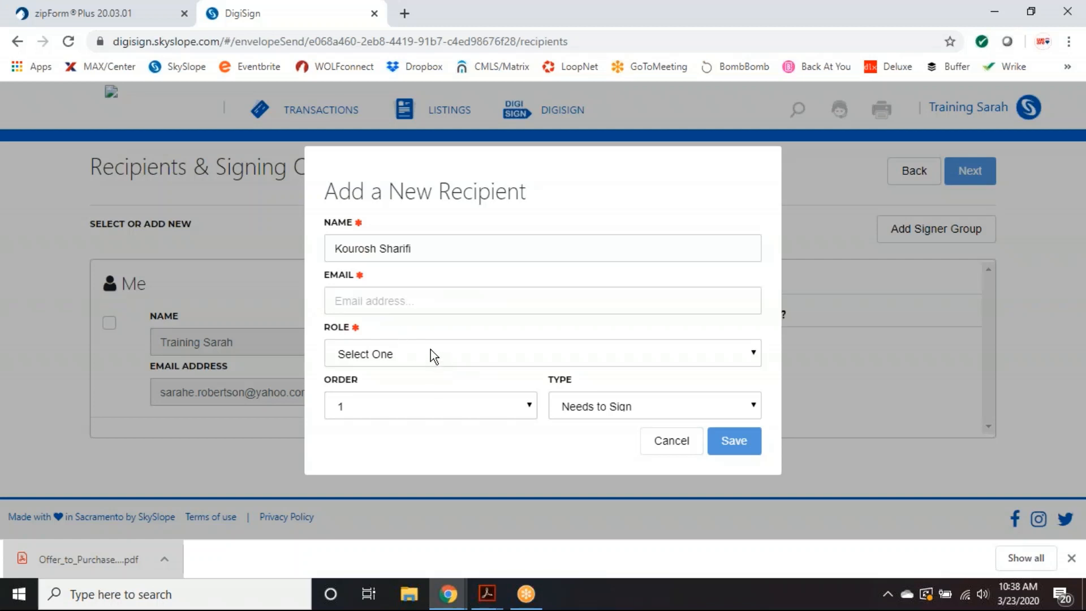
left_click(421, 241)
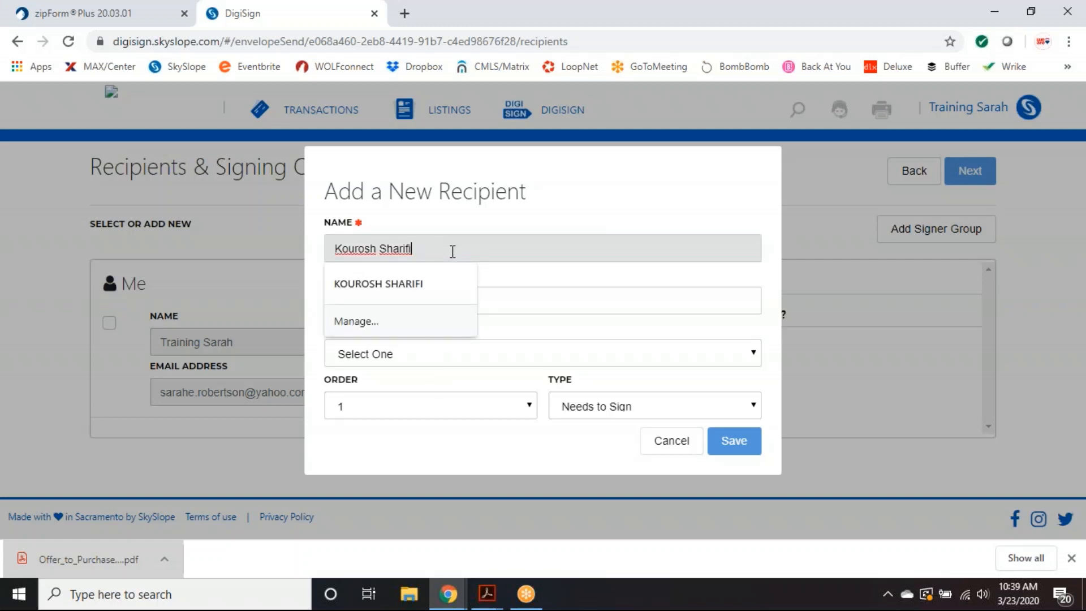
key("BackSpace")
key("BackSpace")
key("BackSpace")
key("BackSpace")
key("BackSpace")
key("BackSpace")
key("BackSpace")
key("BackSpace")
key("BackSpace")
key("BackSpace")
key("BackSpace")
key("BackSpace")
key("BackSpace")
key("BackSpace")
key("BackSpace")
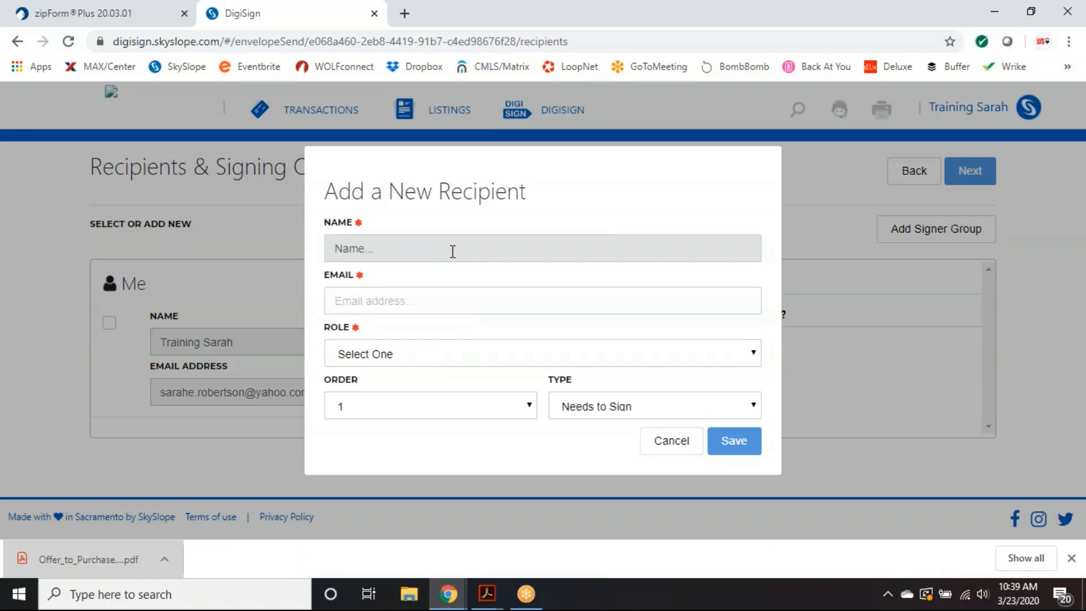
left_click(555, 199)
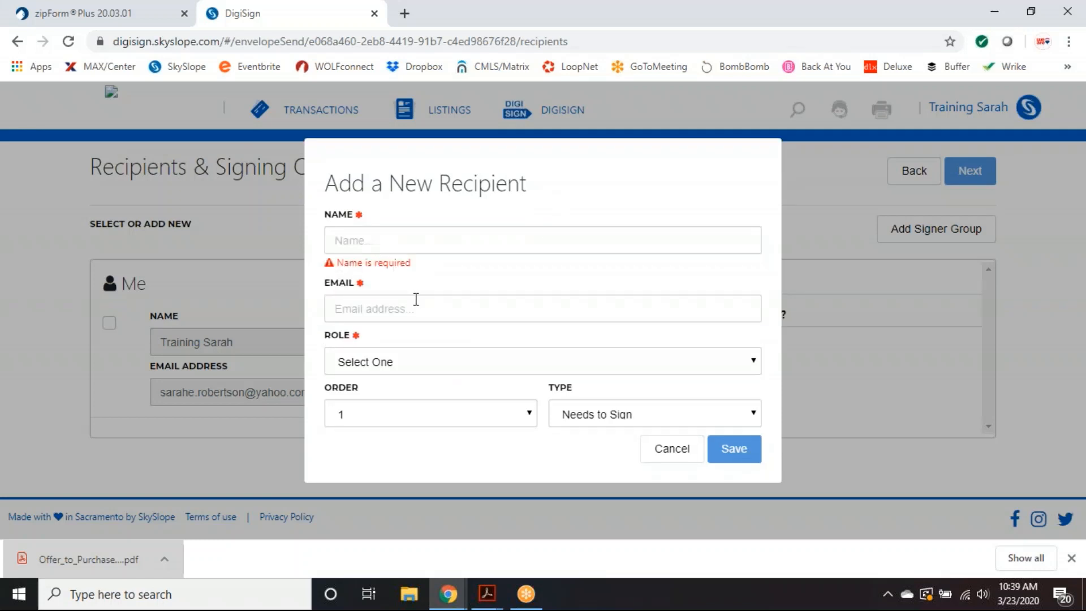
left_click(672, 450)
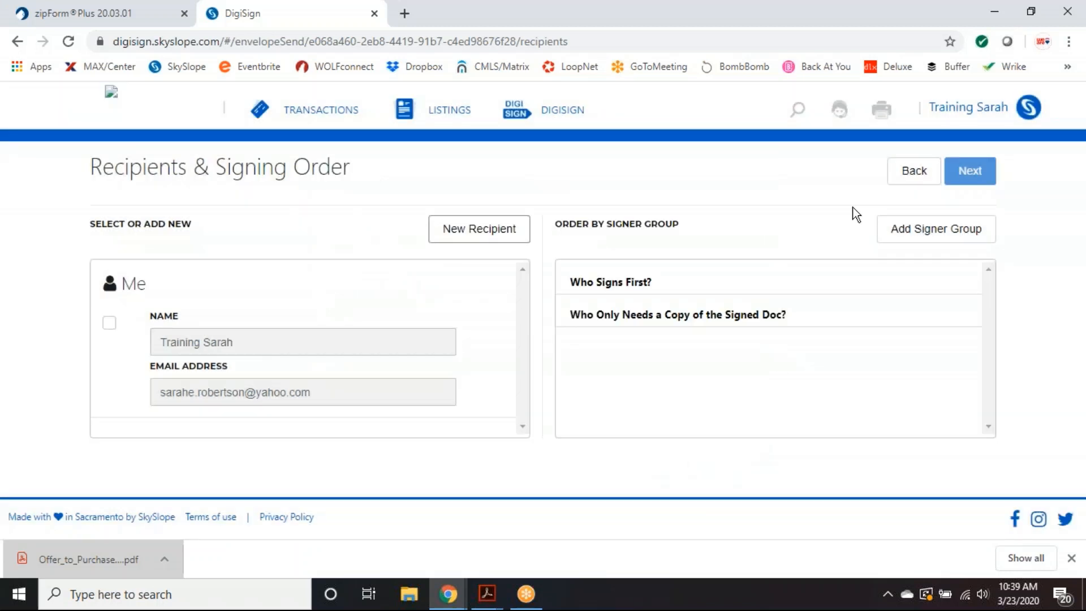
- Revisit Documents & Templates, return to Recipients, and tick Me as the first signer
left_click(920, 175)
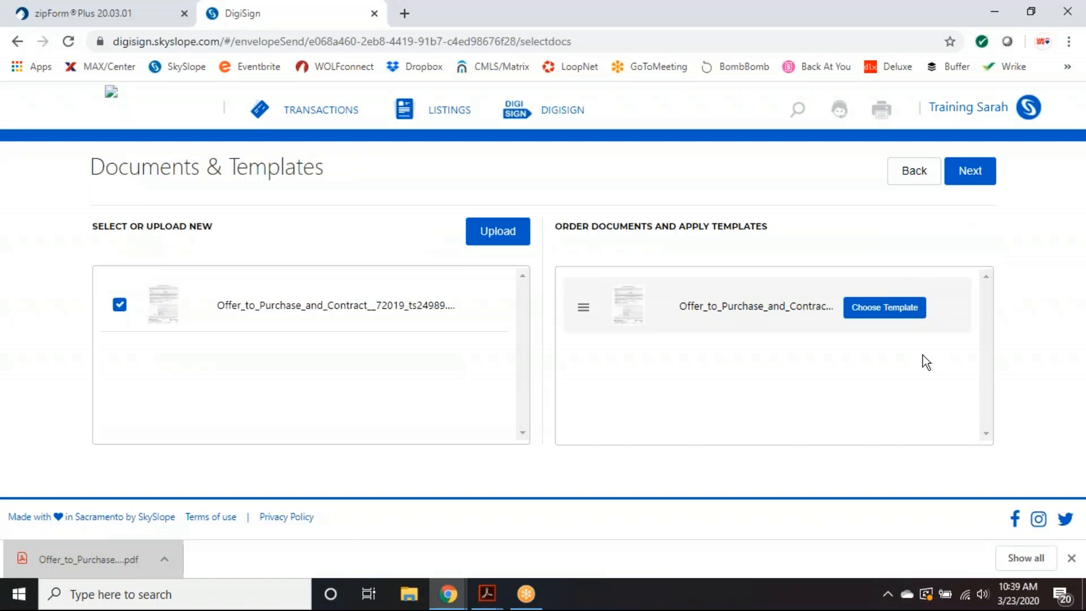
left_click(966, 180)
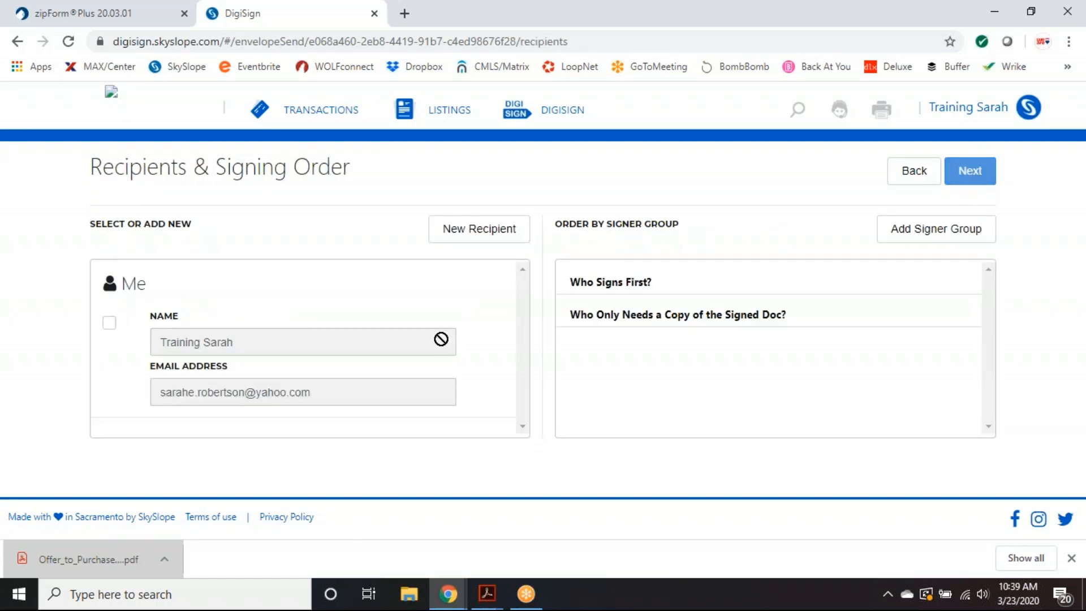
left_click(109, 323)
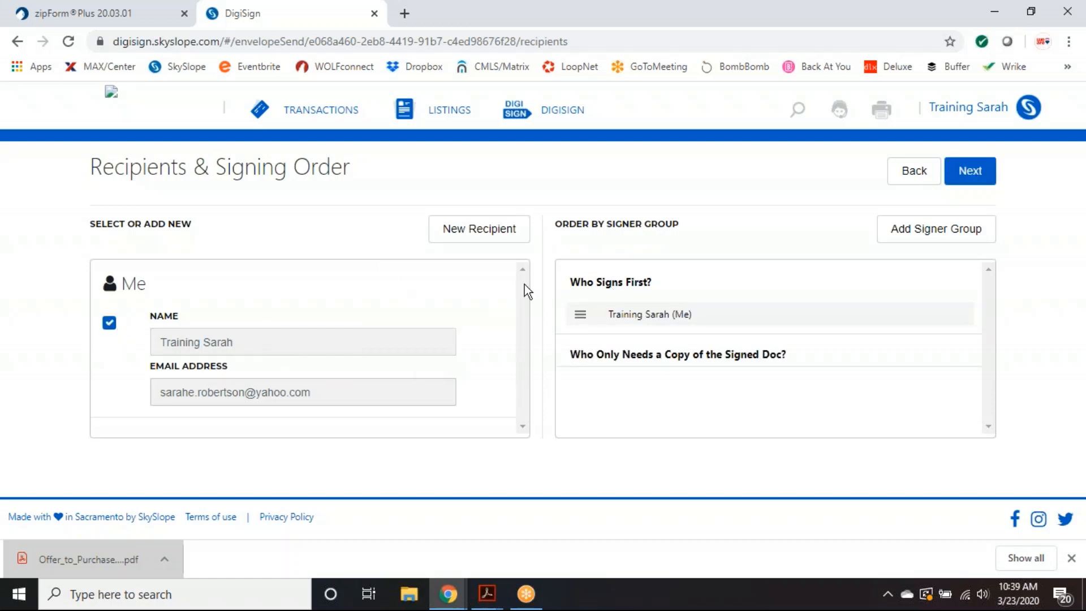
- Untick Me so no recipient is set to sign first
left_click(109, 325)
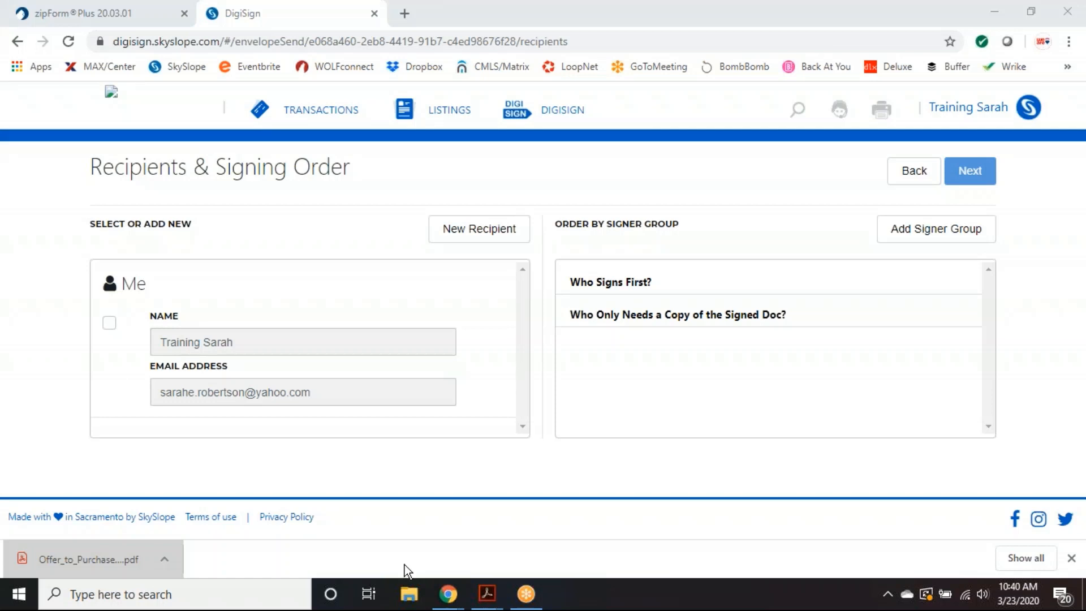
left_click(476, 238)
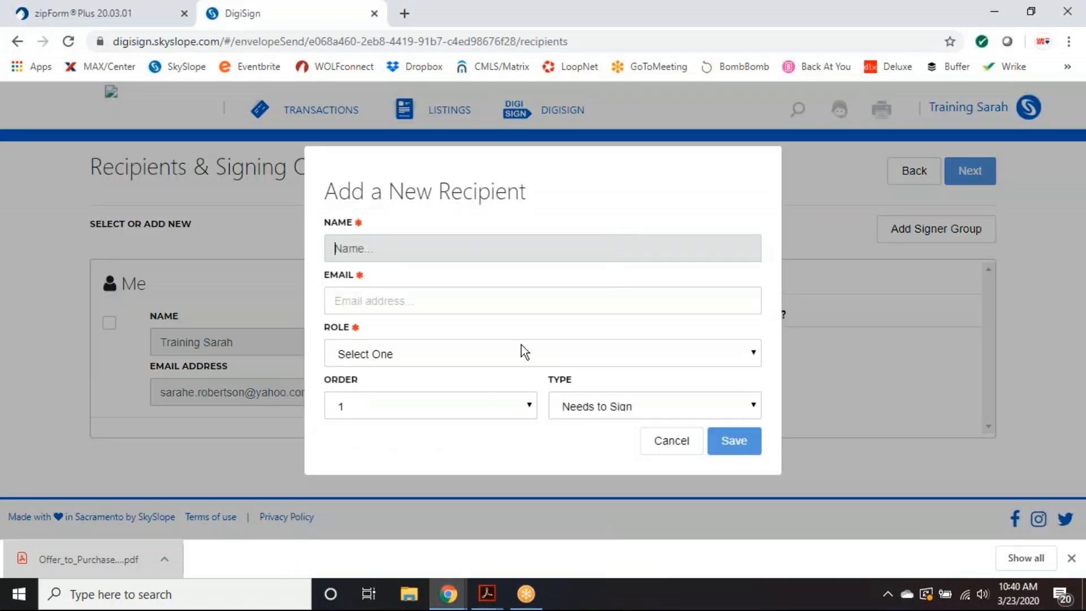
left_click(518, 355)
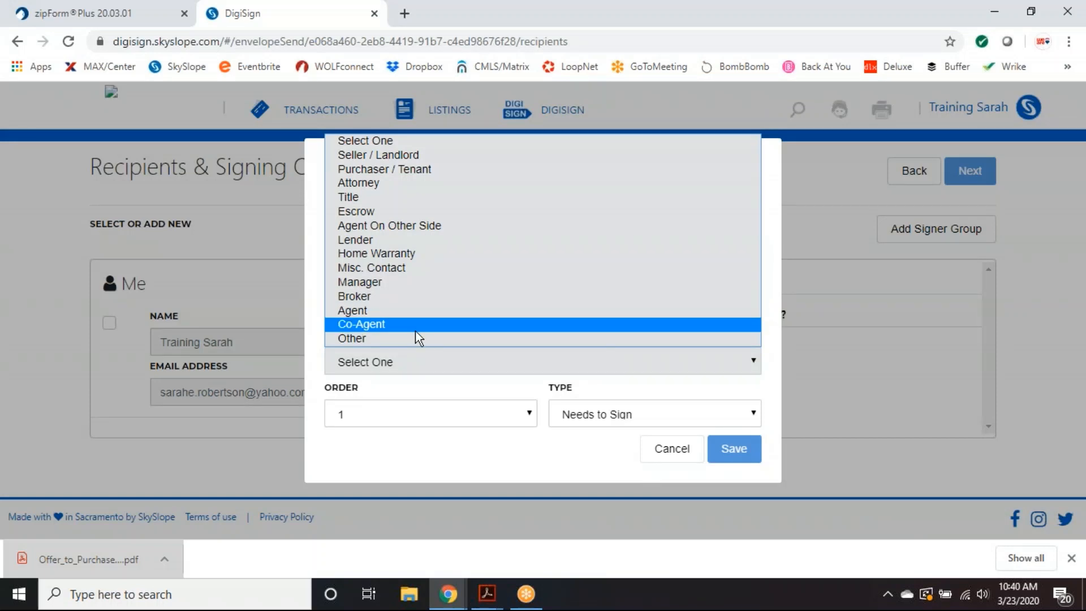
left_click(469, 386)
left_click(673, 458)
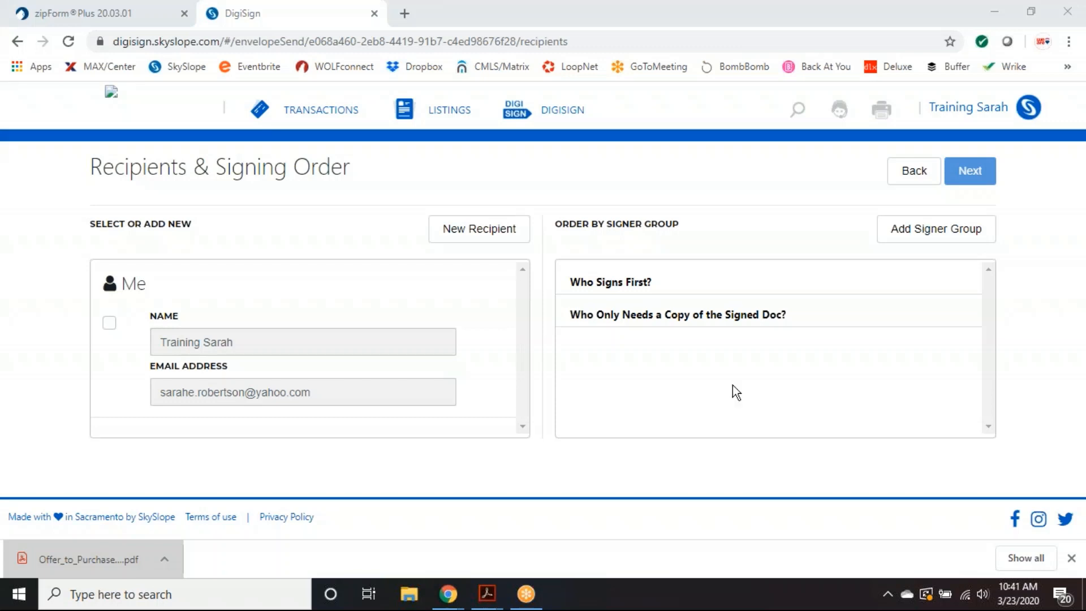
- Go from the SkySlope home to Digital Signature and start a new envelope
left_click(113, 100)
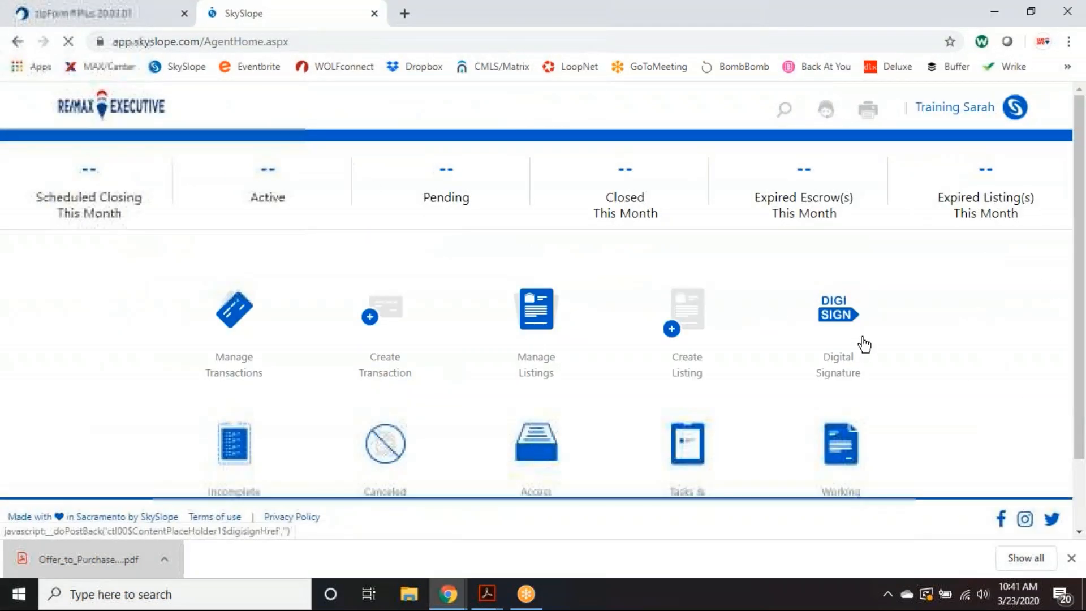
scroll(958, 400, "down", 1)
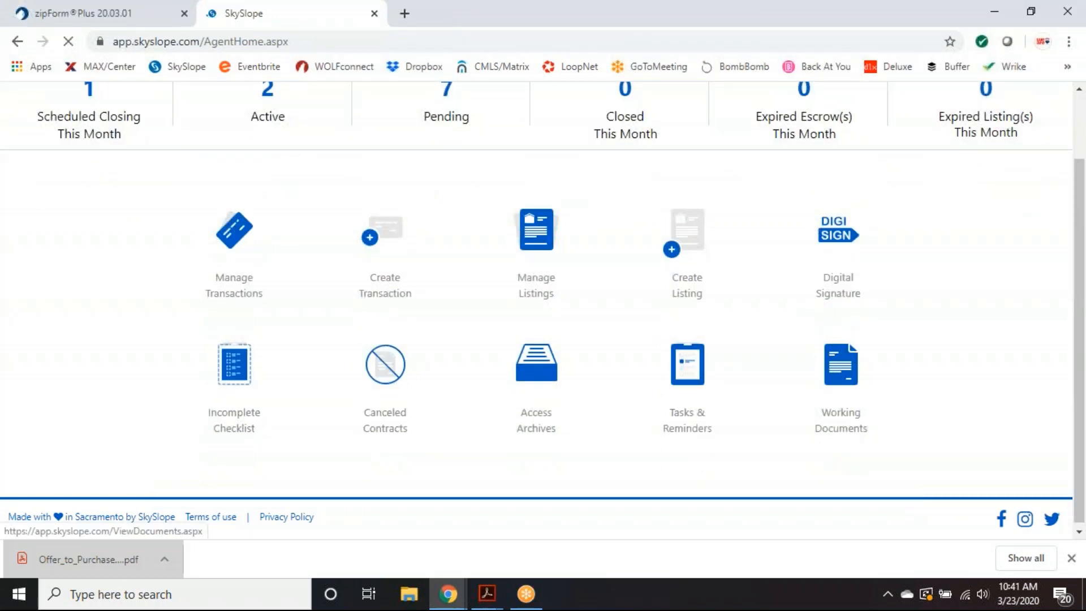
left_click(839, 233)
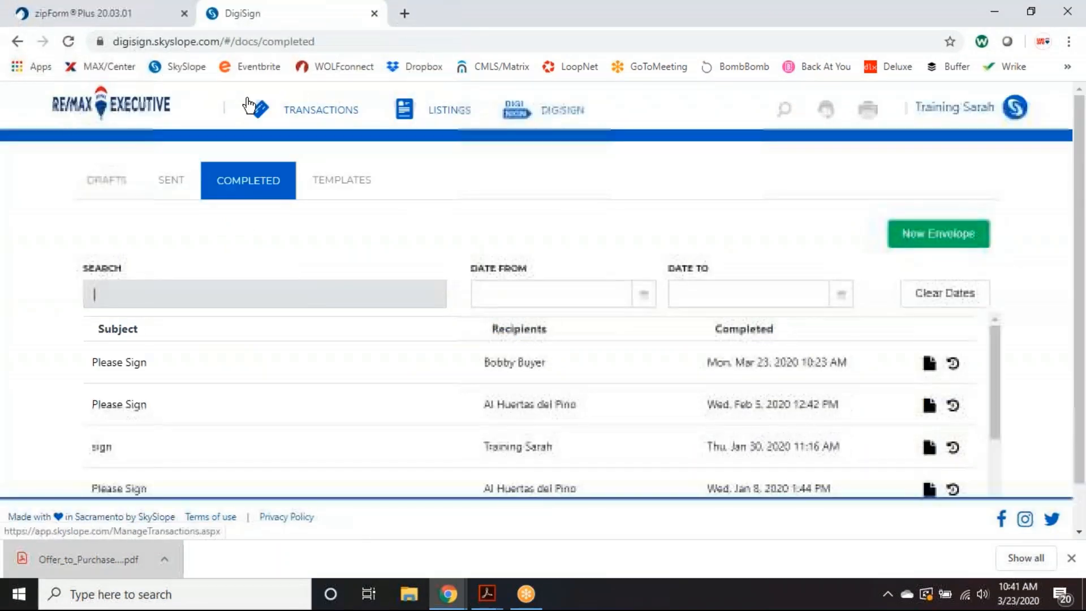
scroll(556, 229, "down", 1)
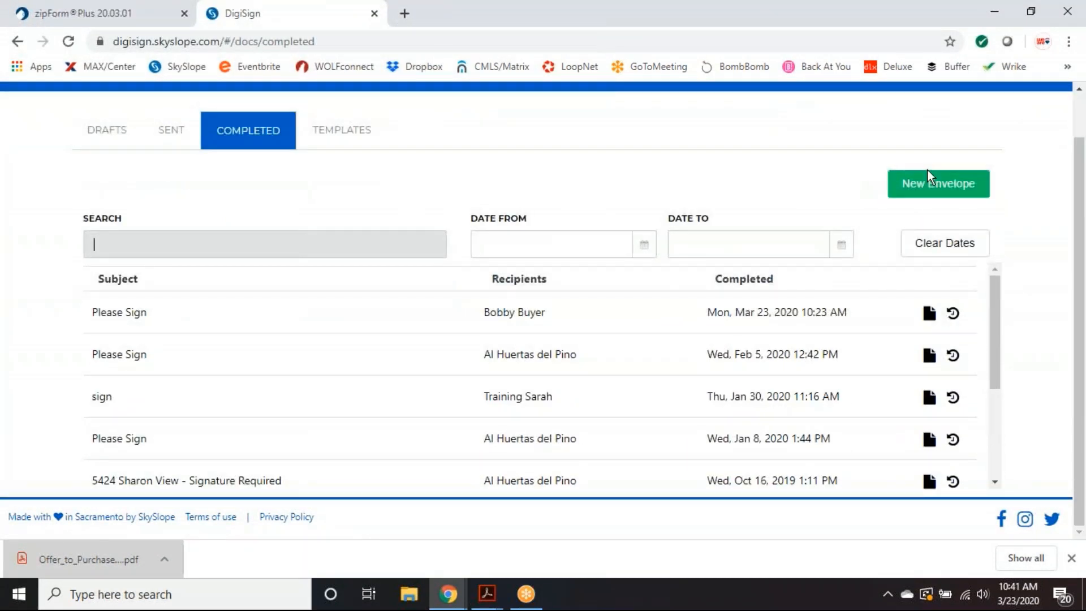
left_click(927, 184)
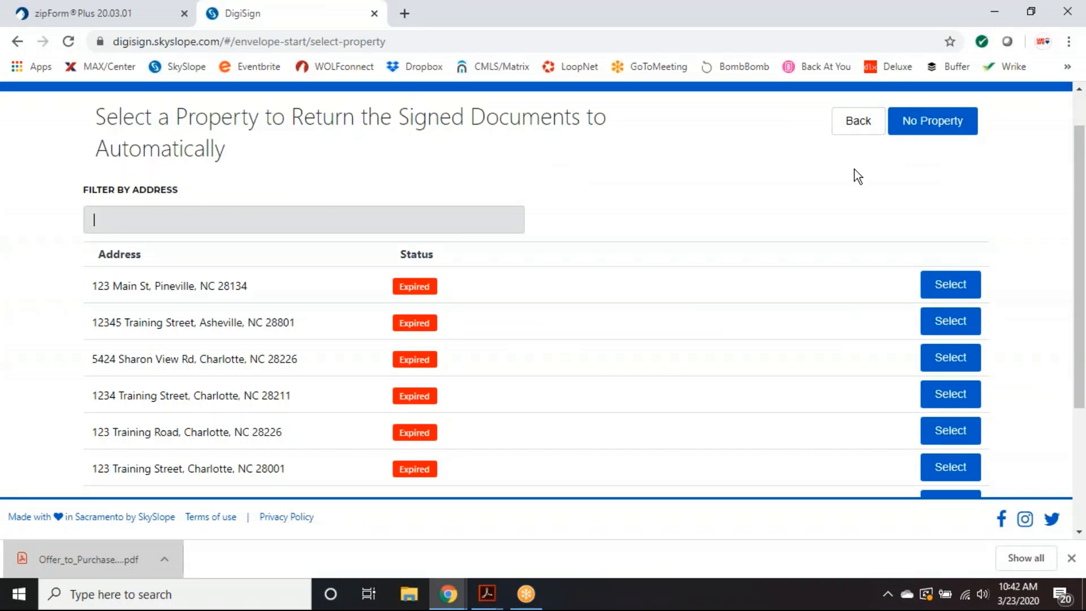
- Back out to Completed, start a new envelope again, and choose No Property
scroll(851, 176, "down", 2)
scroll(851, 175, "up", 2)
left_click(876, 119)
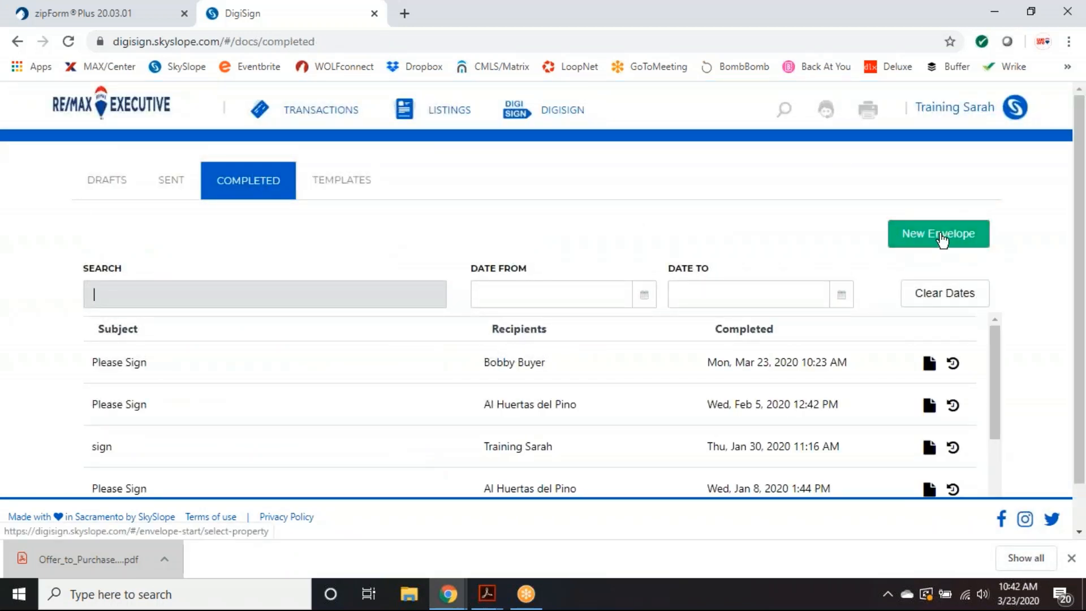
left_click(941, 240)
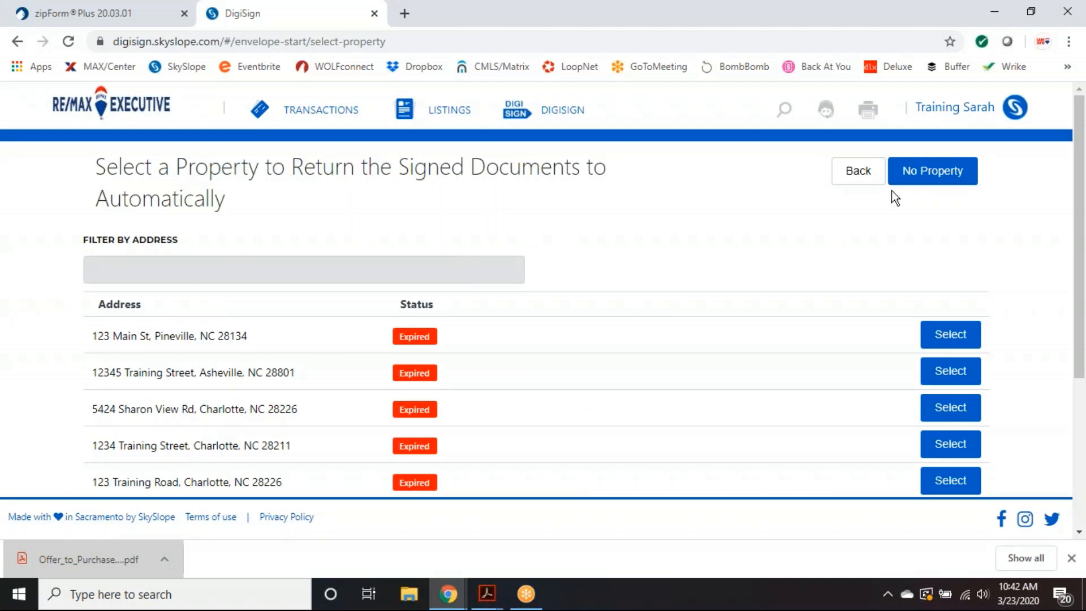
left_click(936, 179)
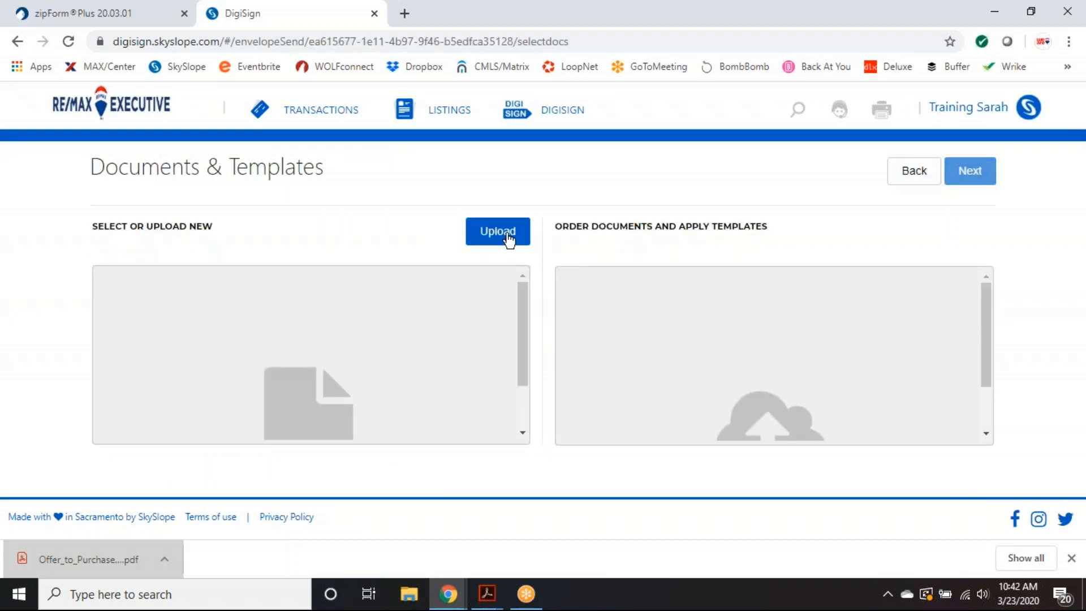
- Add the downloaded Offer_to_Purchase_and_Contract PDF to the envelope
left_click(508, 238)
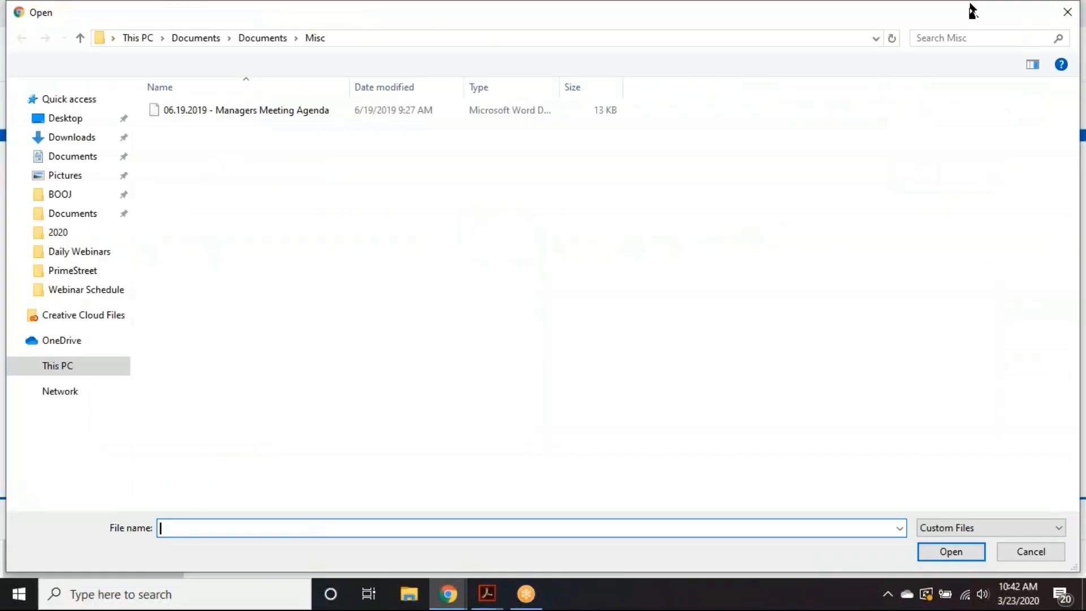
key("Escape")
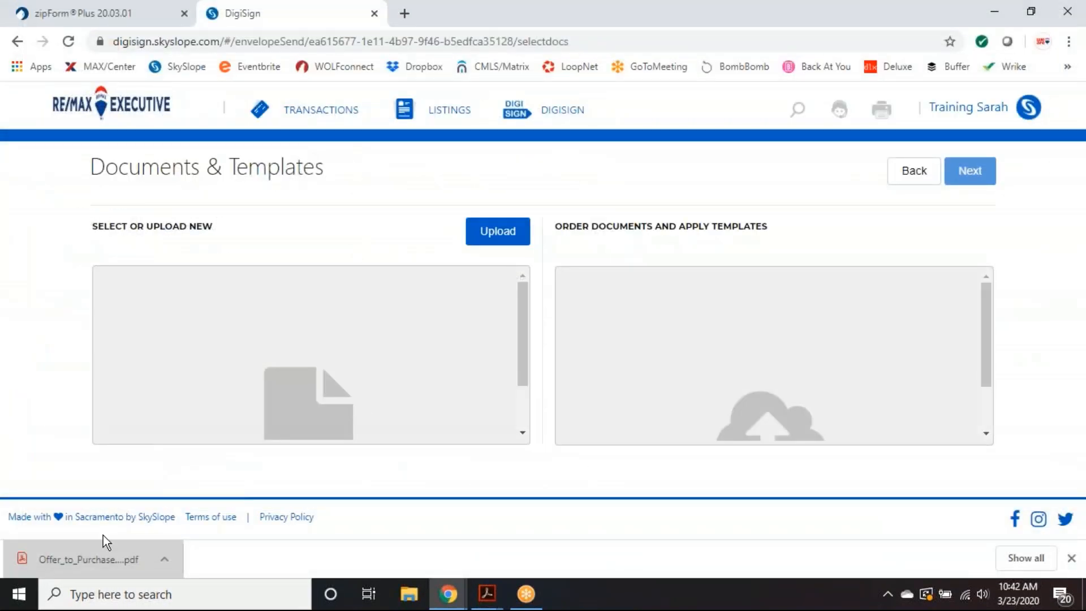
left_click_drag(98, 549, 246, 341)
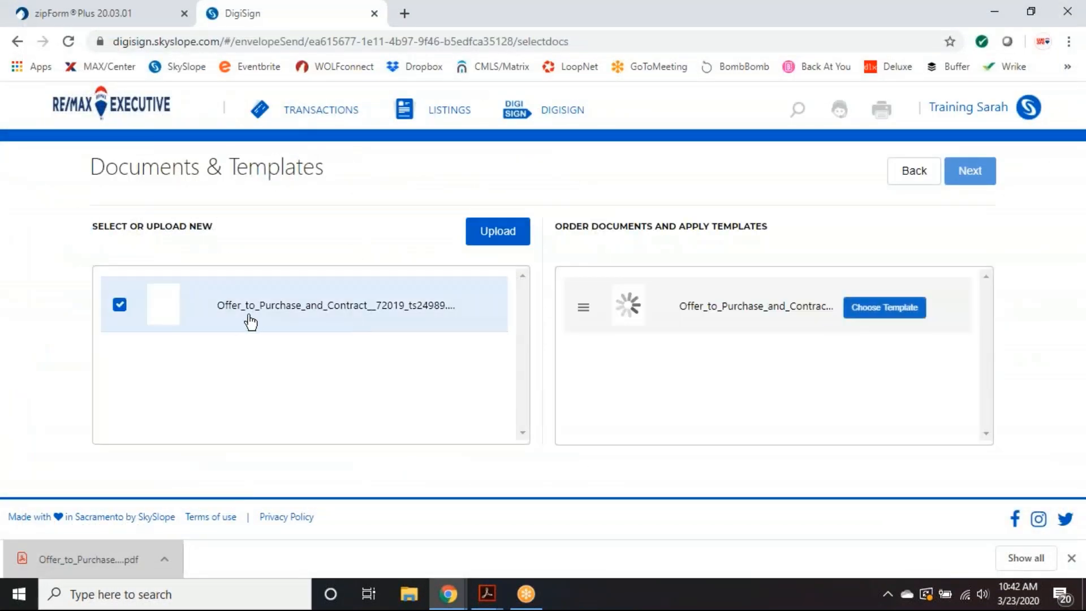
- Apply the Offer to Purchase - NC (One Buyer) template, found by filtering on 'offer'
left_click(900, 315)
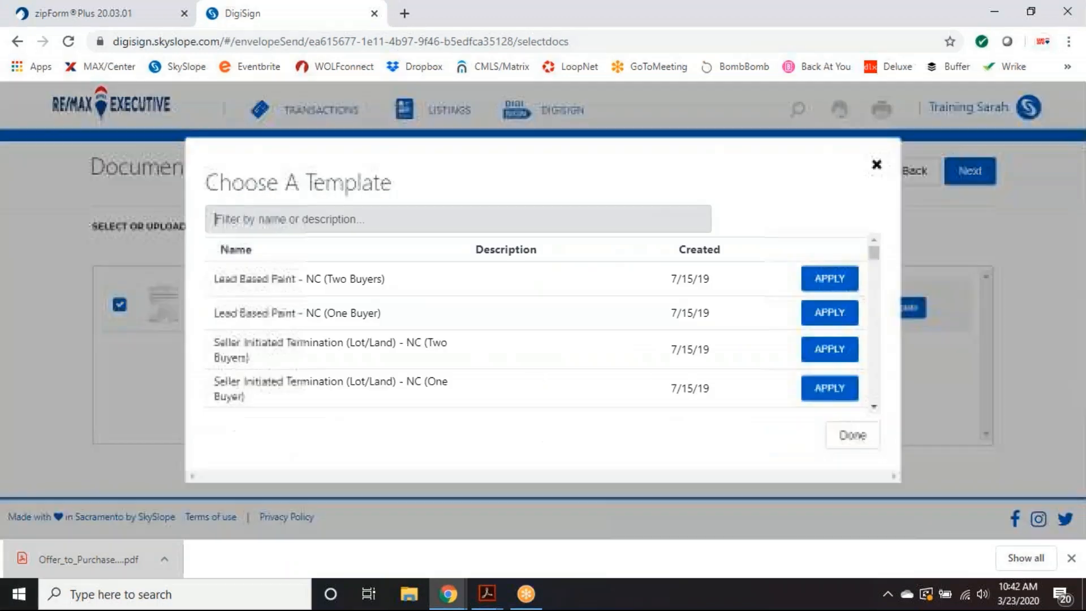
left_click(418, 220)
type("offer")
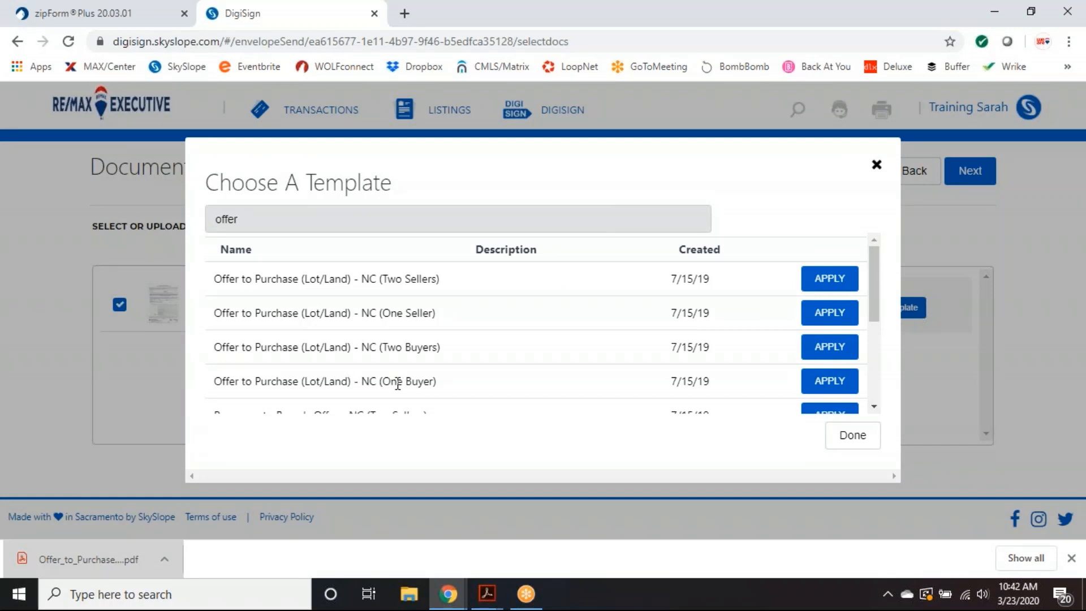
scroll(399, 351, "down", 2)
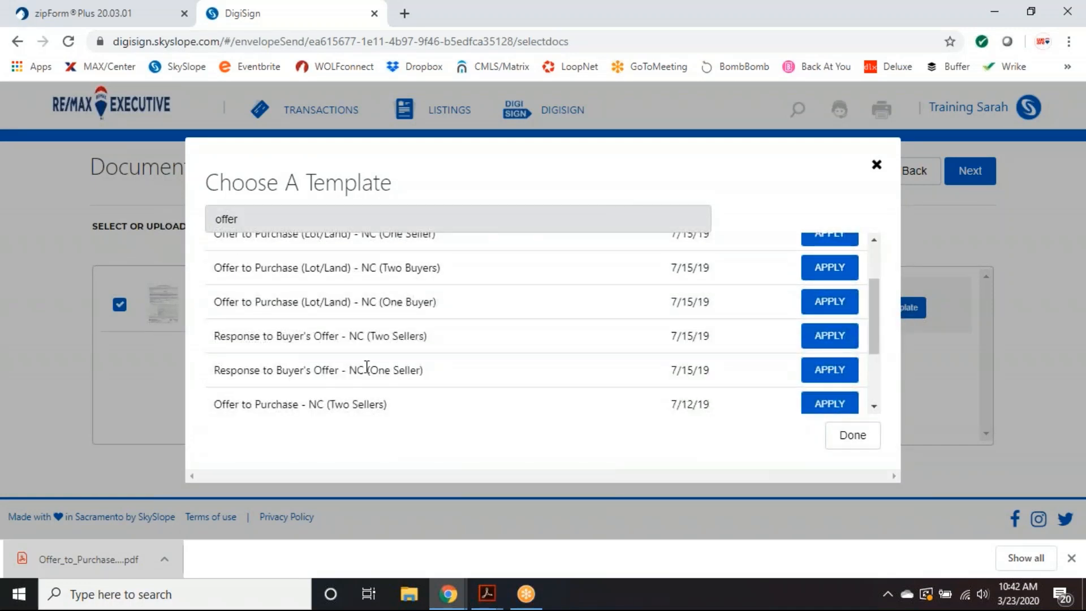
scroll(430, 365, "down", 2)
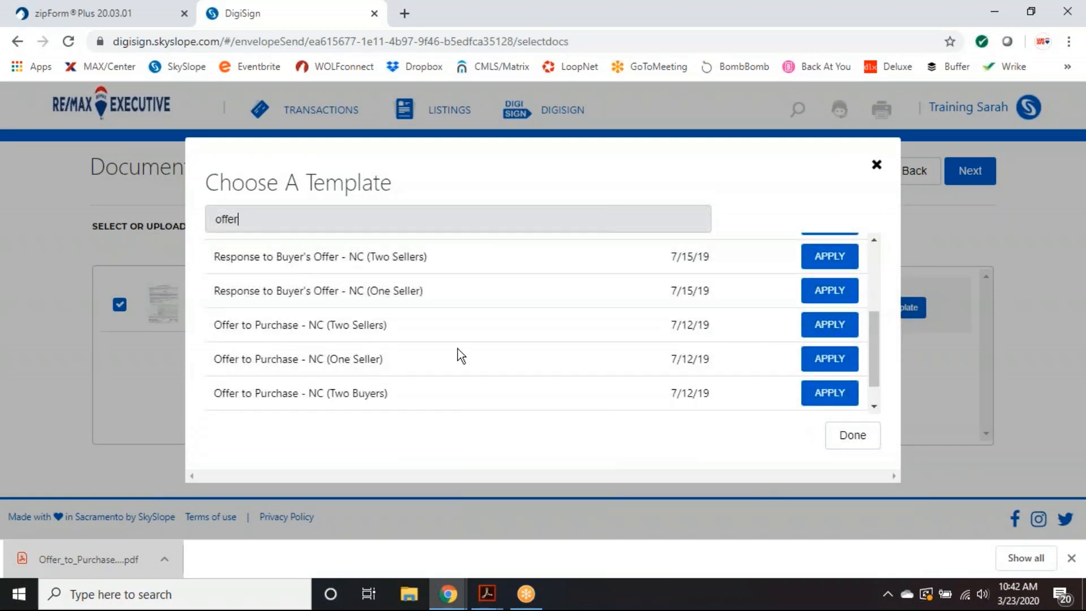
scroll(416, 368, "down", 1)
left_click(833, 398)
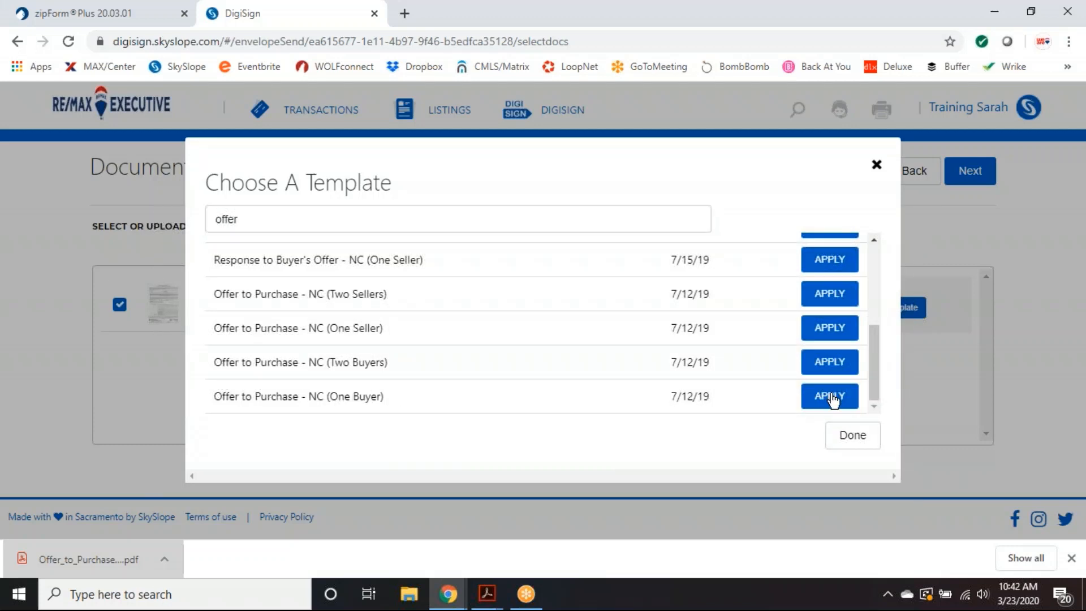
scroll(836, 340, "up", 7)
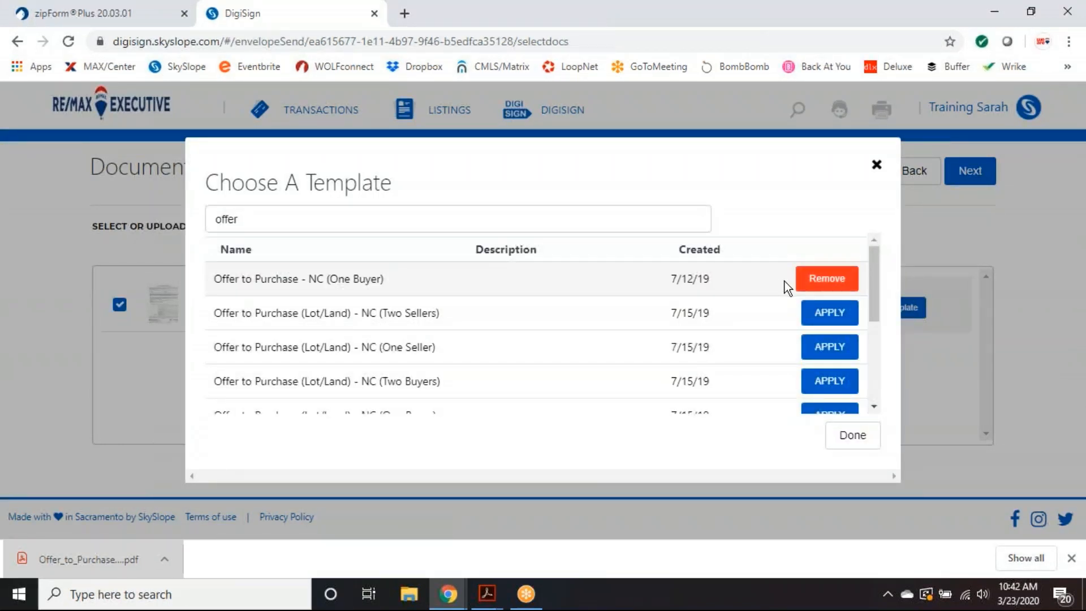
left_click(853, 437)
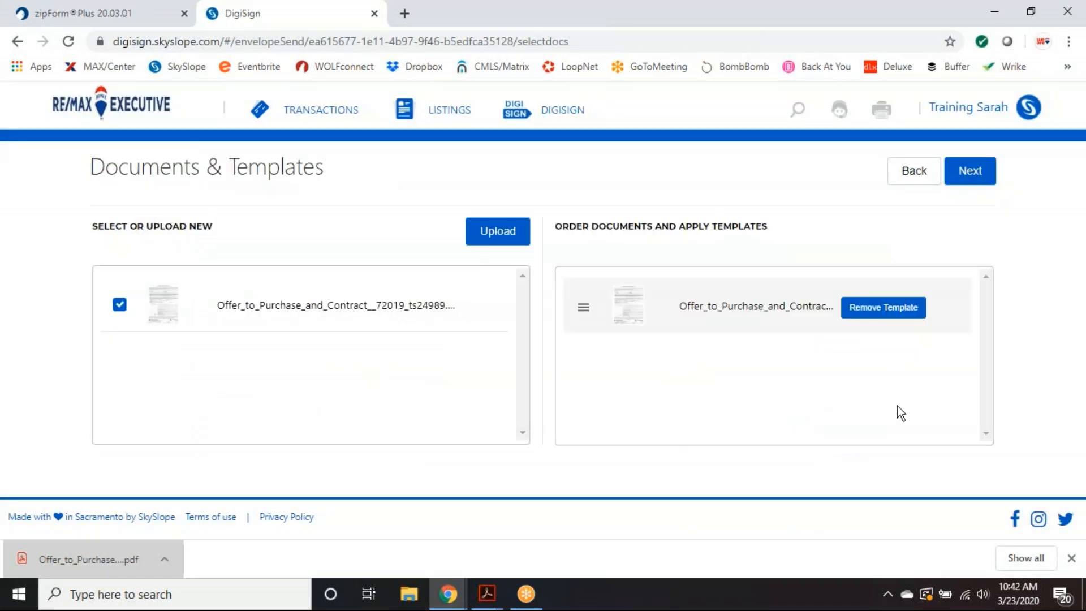
- Enter the purchaser's full name and e-mail address as the first signer of the offer
left_click(969, 177)
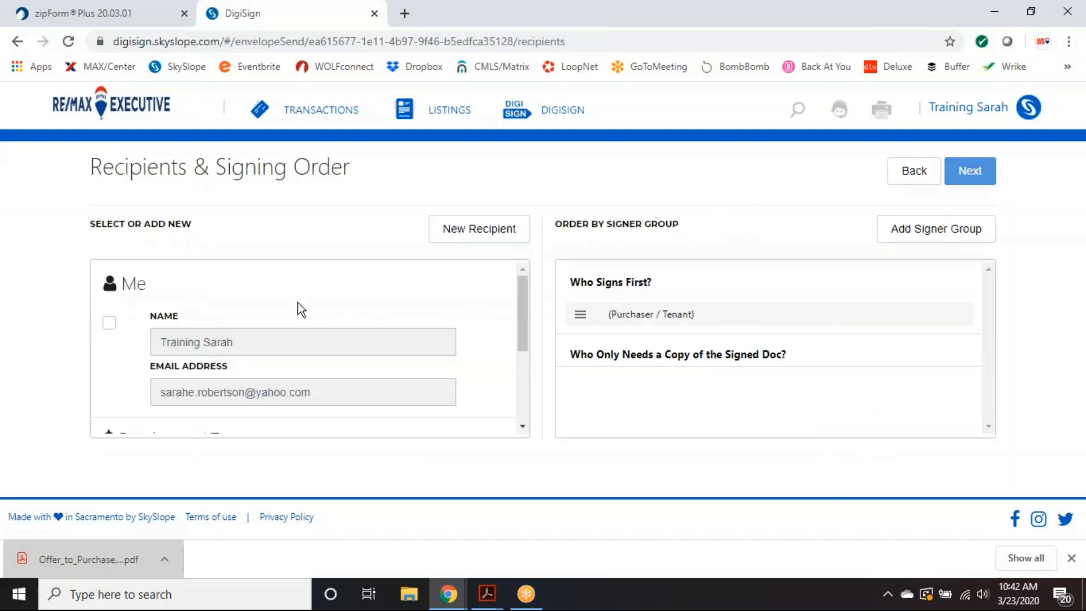
scroll(310, 323, "down", 3)
left_click(229, 346)
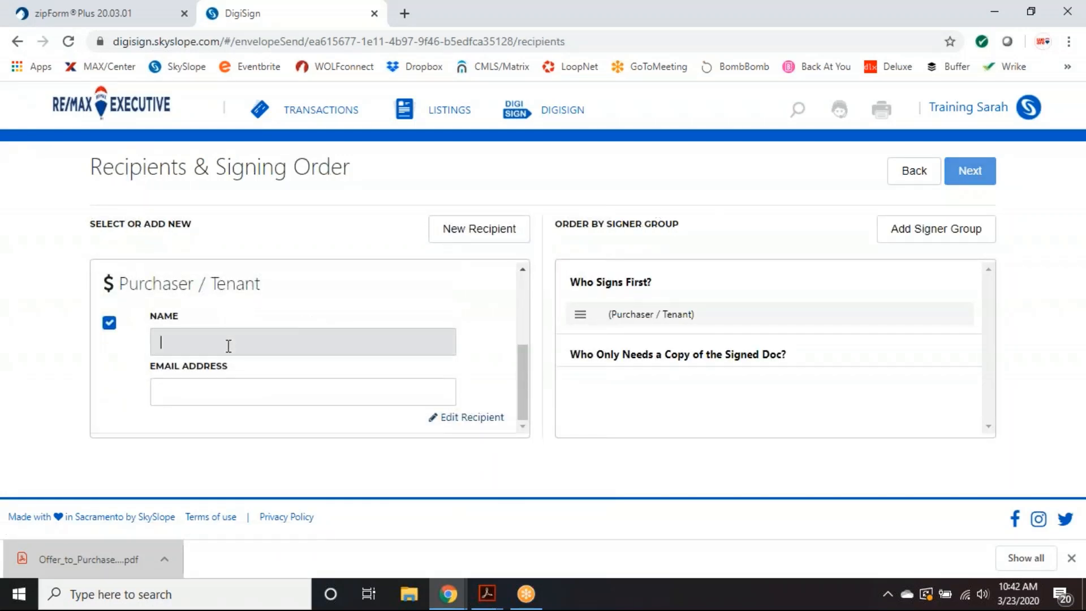
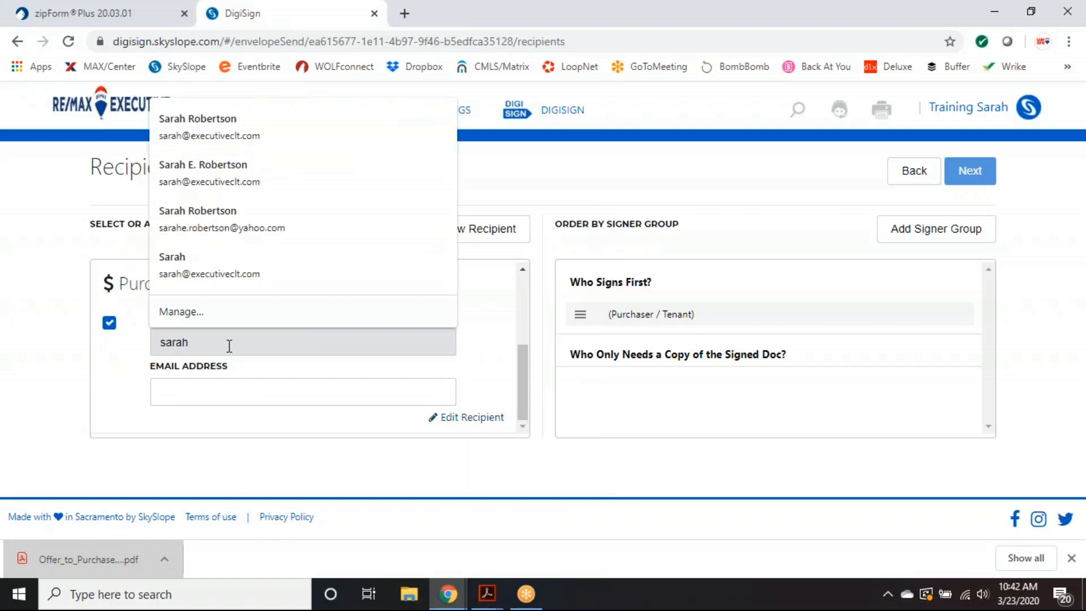
key("Tab")
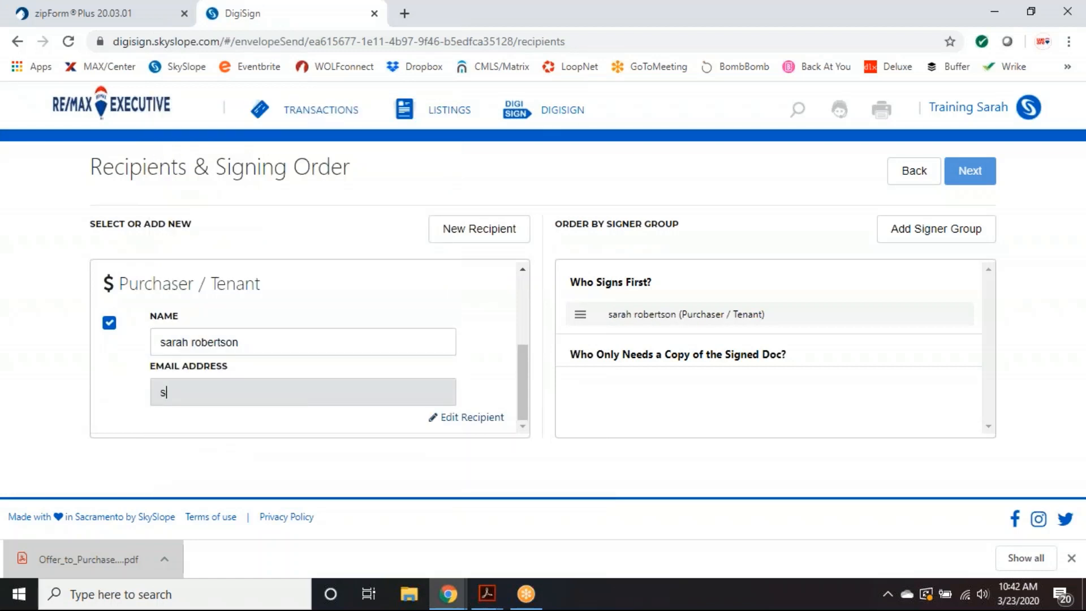
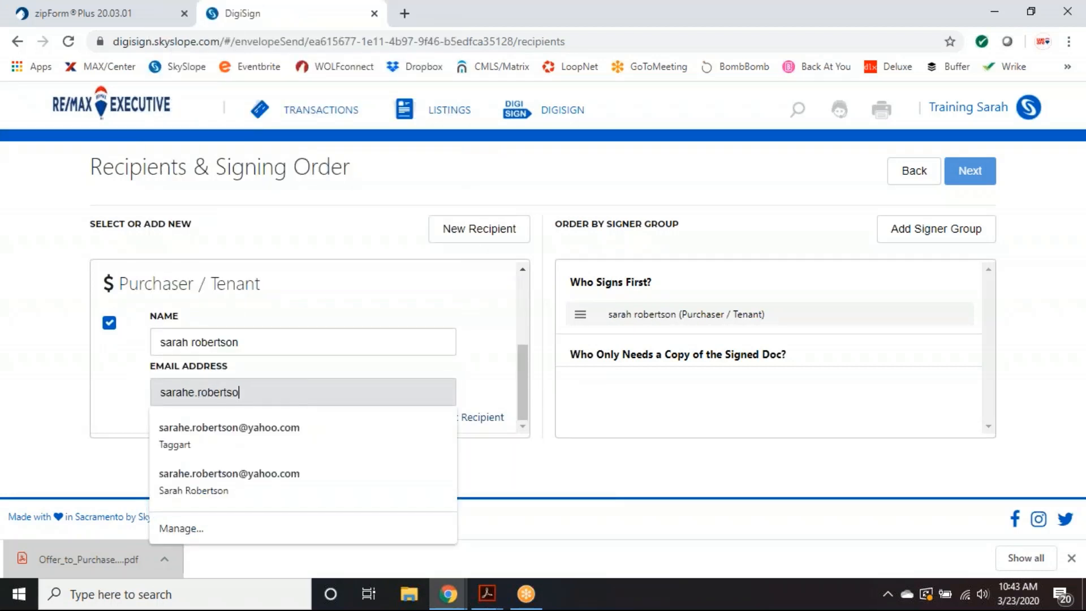
left_click(91, 385)
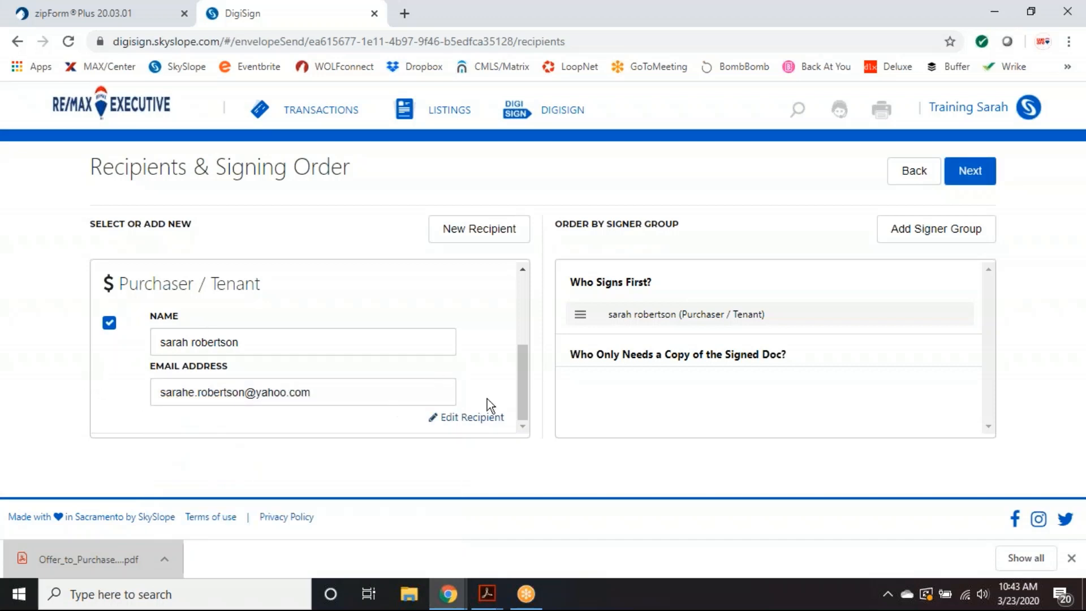
- Send the Offer to Purchase envelope for signatures under the subject Please Sign
left_click(993, 168)
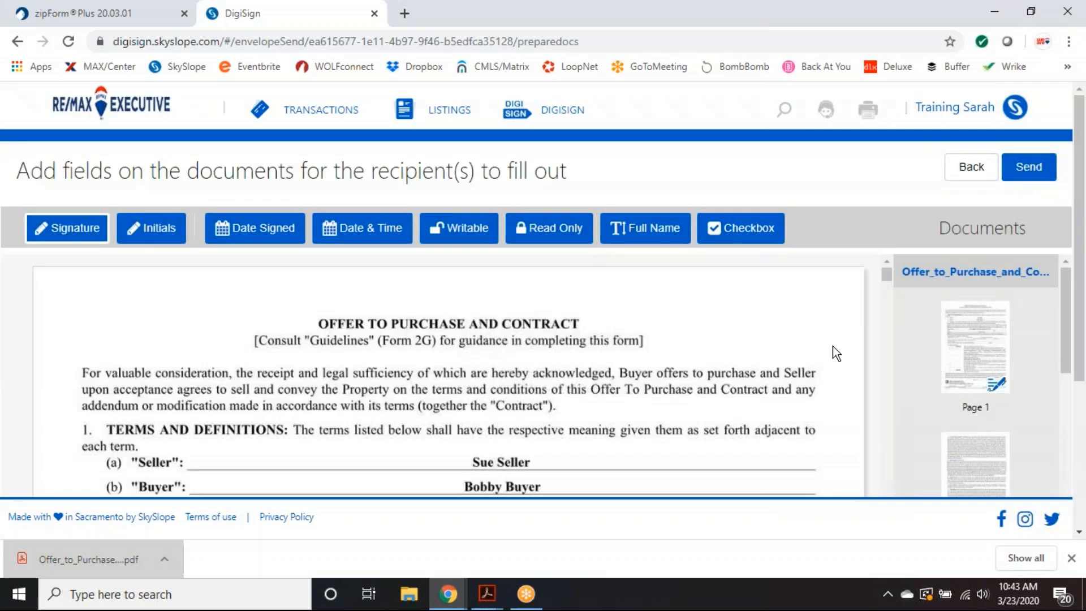
left_click(1030, 166)
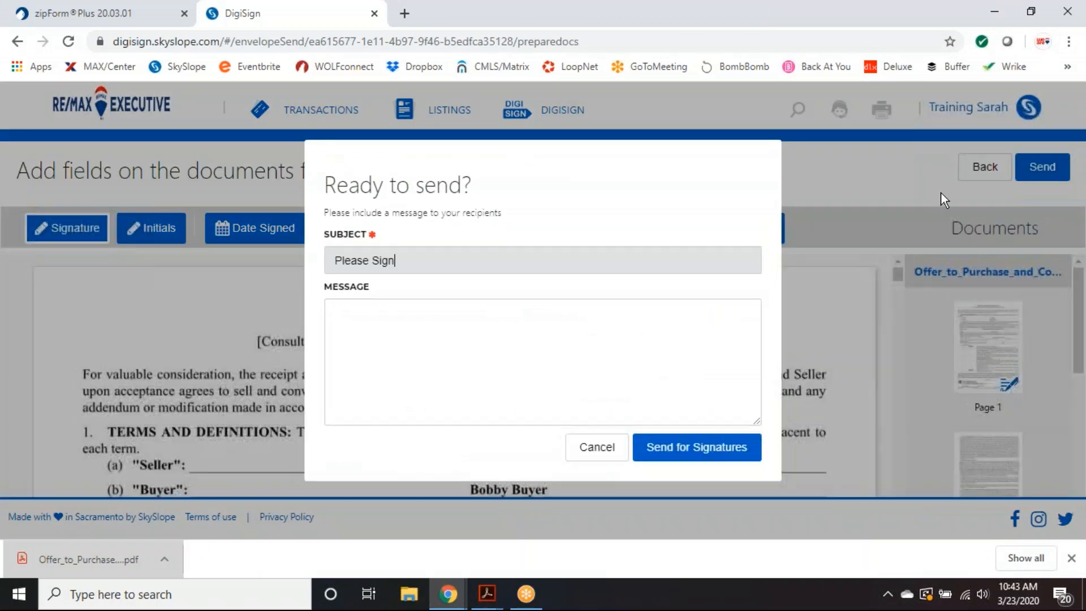
left_click(690, 448)
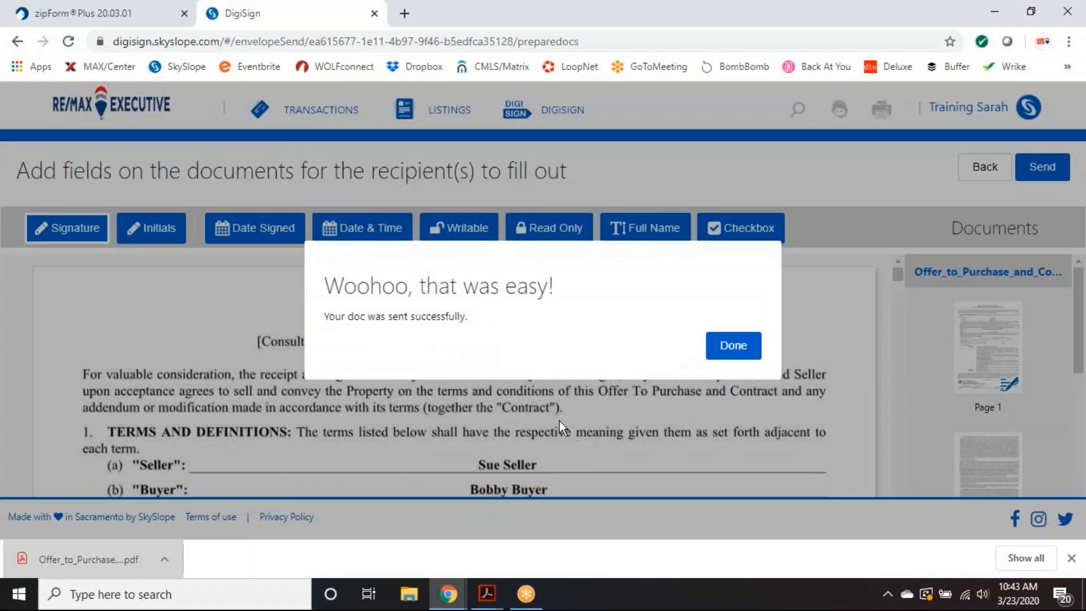
left_click(738, 348)
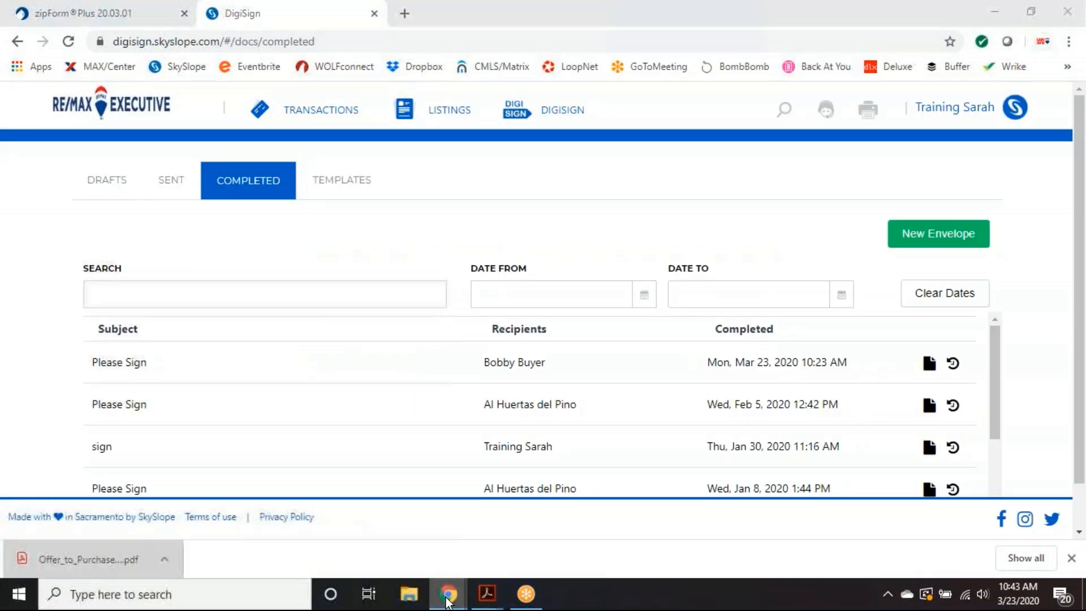
mouse_move(449, 593)
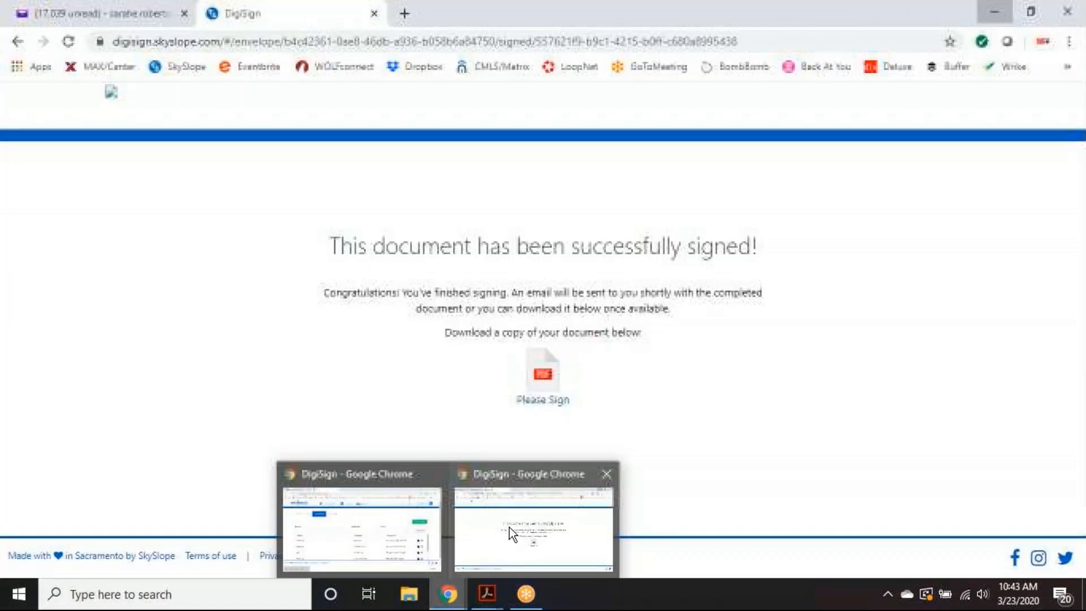
left_click(510, 528)
key("alt+Tab")
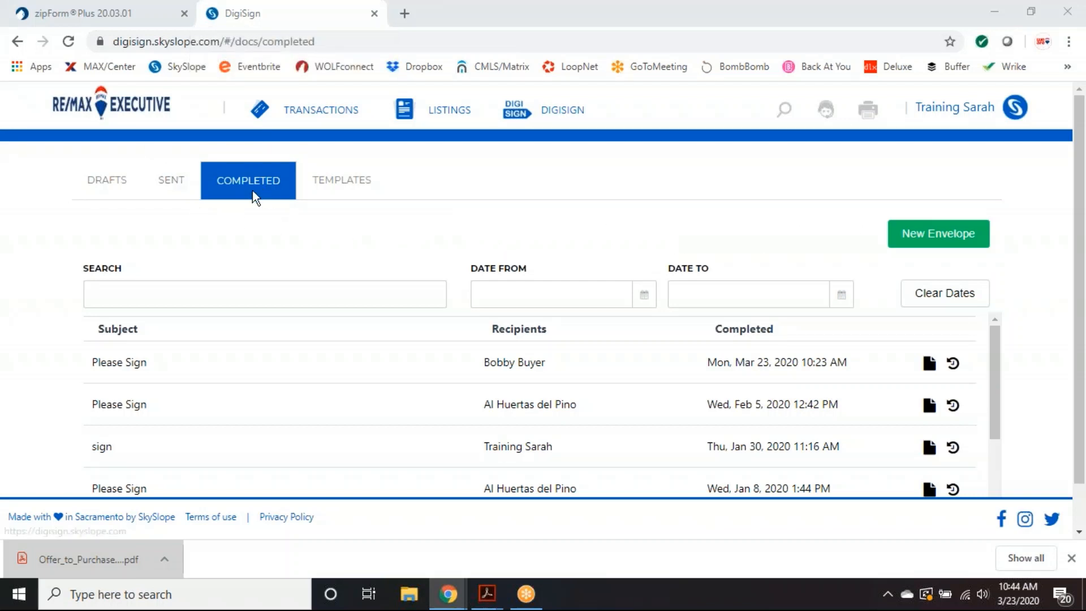
- Reload SkySlope to show the agent home dashboard and close the downloads bar
left_click(69, 42)
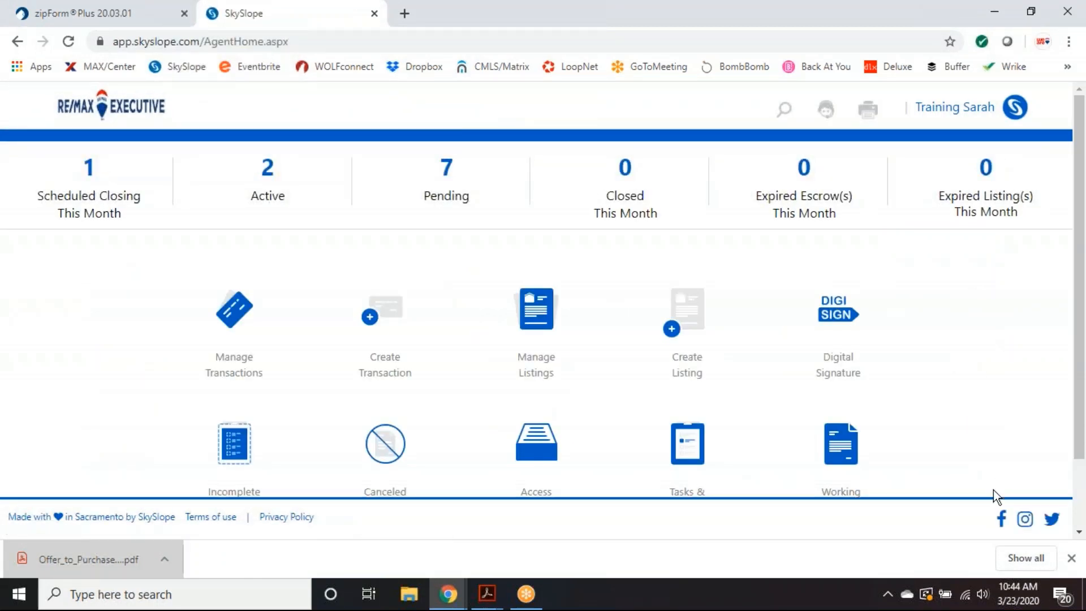
left_click(1071, 559)
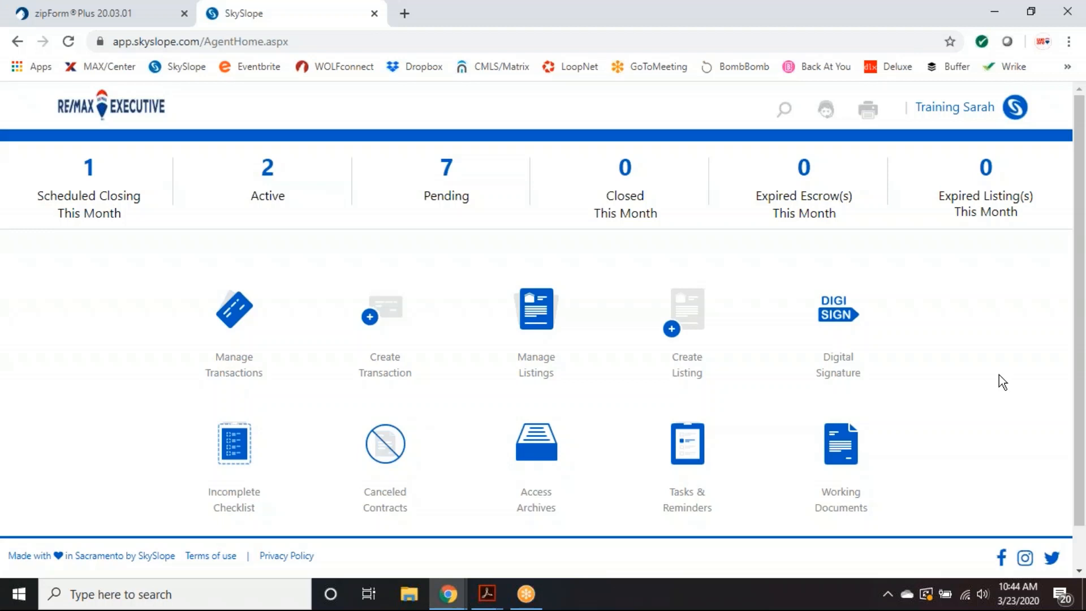
scroll(999, 374, "down", 1)
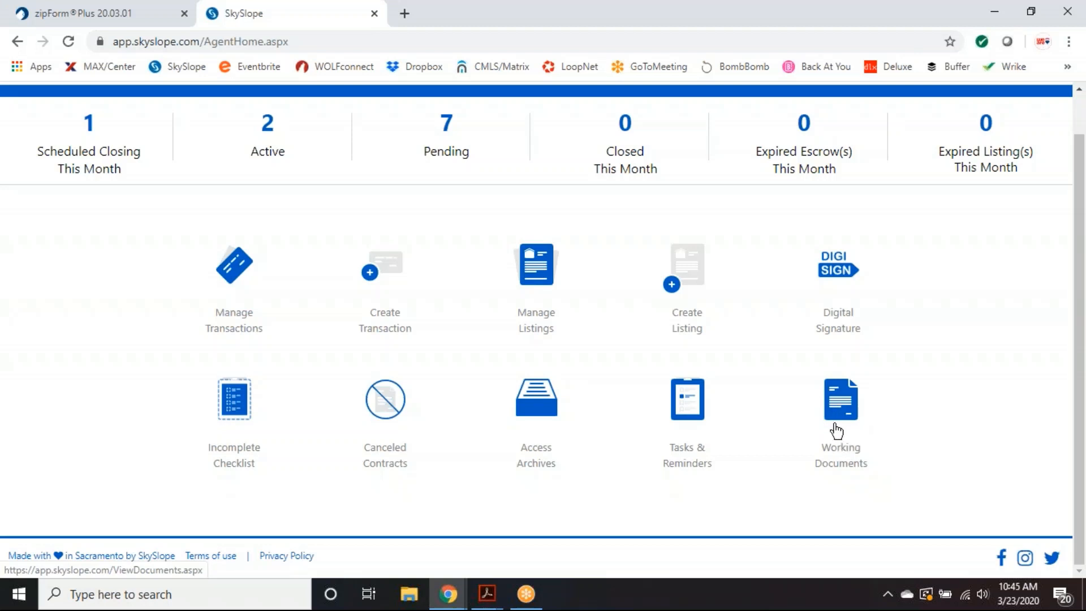
- Preview the 14-page signed Offer_to_Purchase_and_Contract PDF from Working Documents, then close the preview
left_click(839, 430)
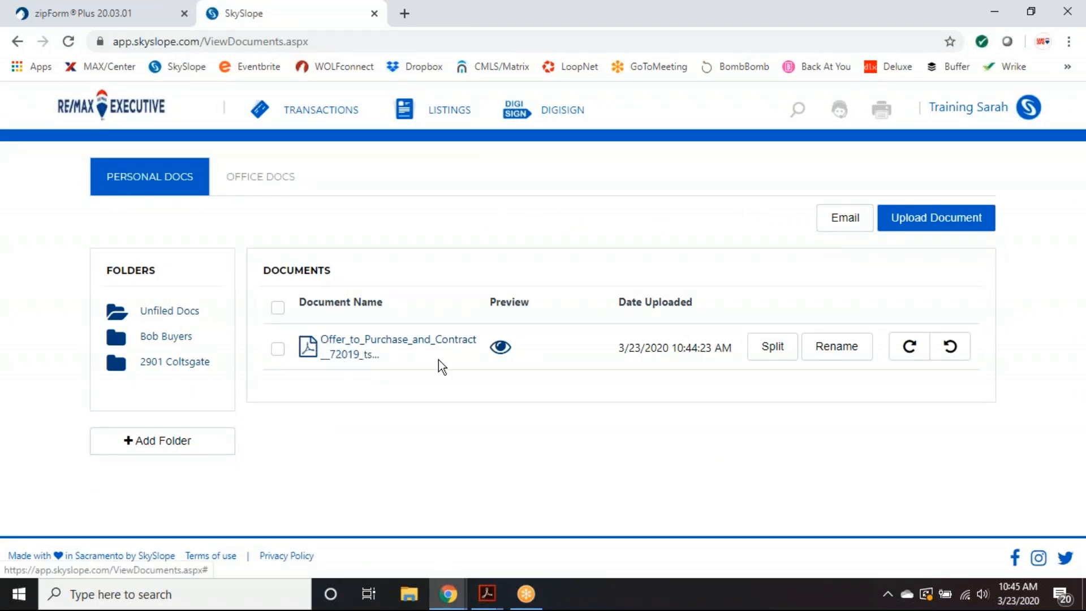
left_click(500, 348)
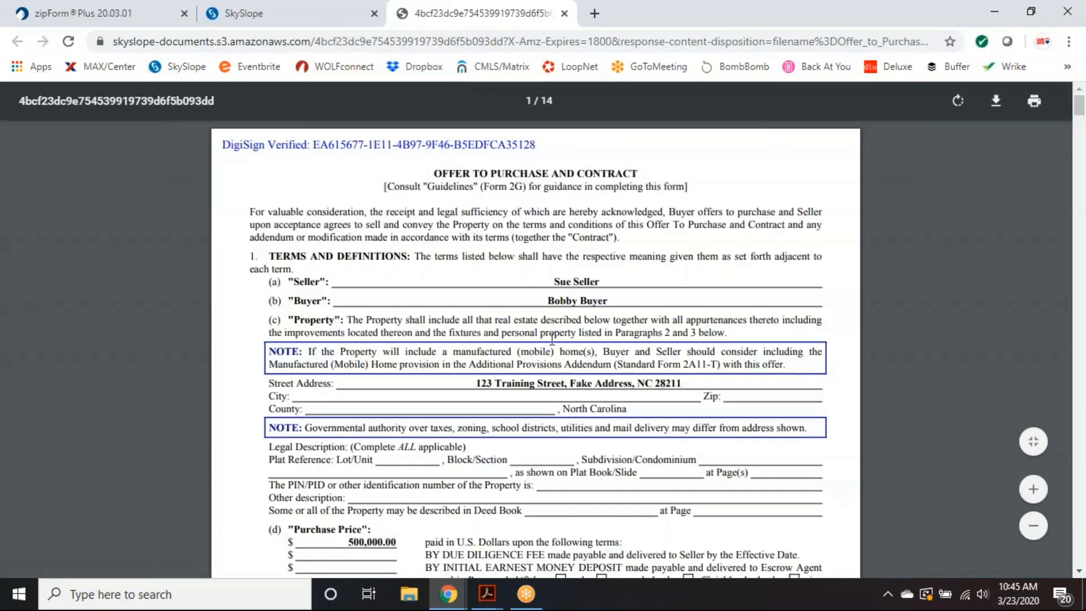
scroll(576, 403, "down", 10)
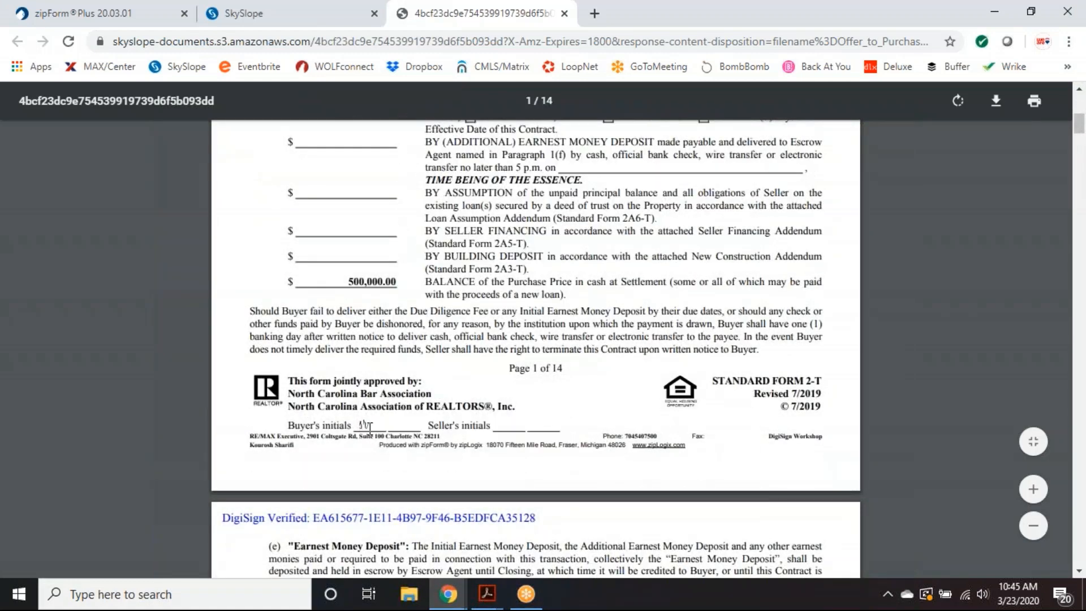
left_click(564, 13)
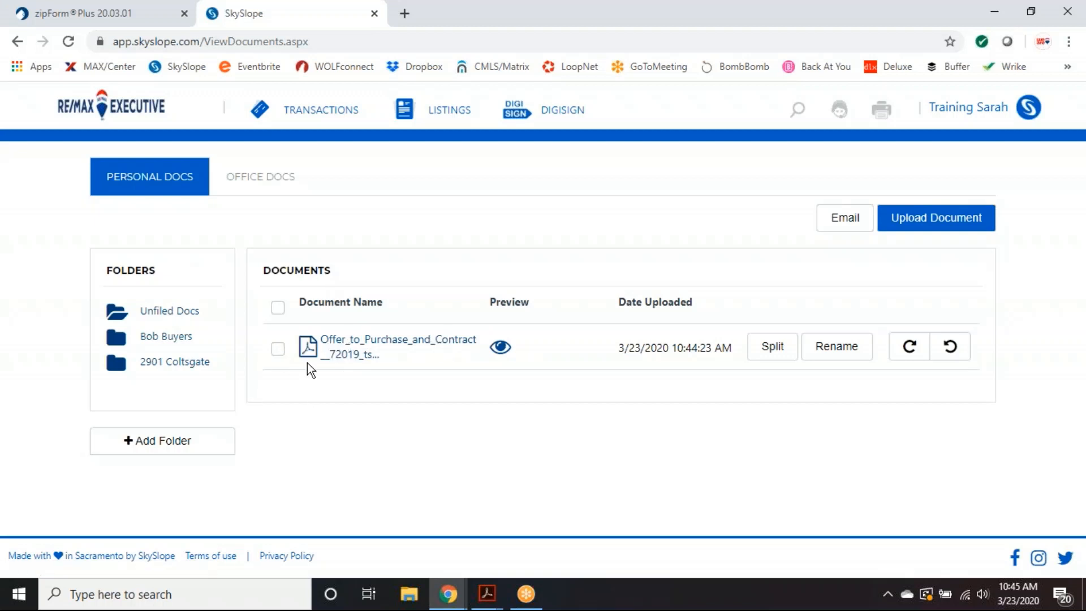
- Select the Offer_to_Purchase_and_Contract PDF in Personal Docs without moving it to another folder
left_click(278, 350)
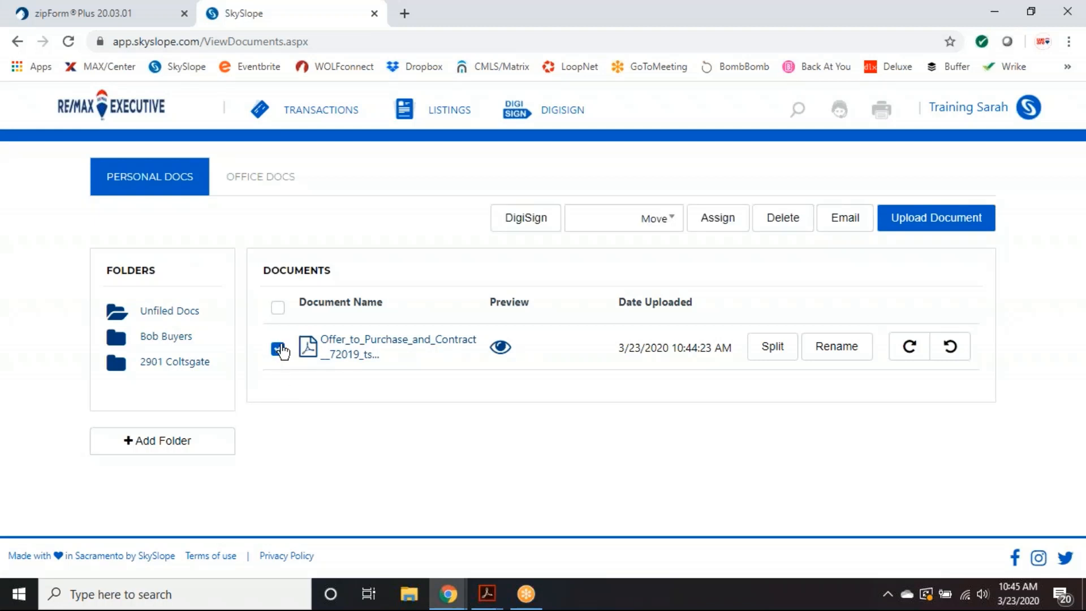
left_click(672, 227)
left_click(672, 225)
left_click(672, 226)
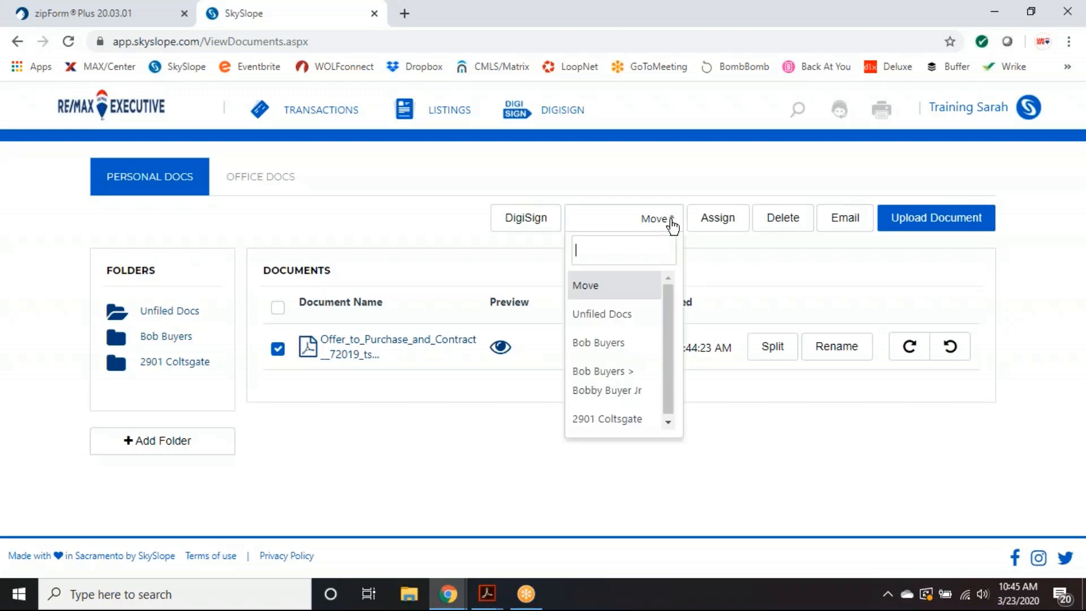
left_click(662, 221)
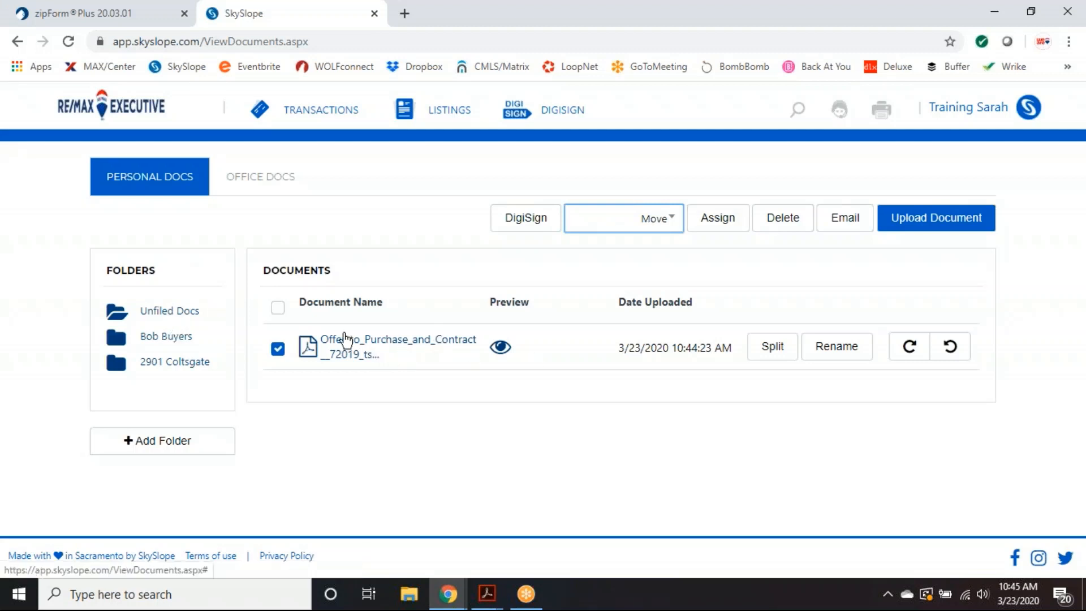
left_click(281, 351)
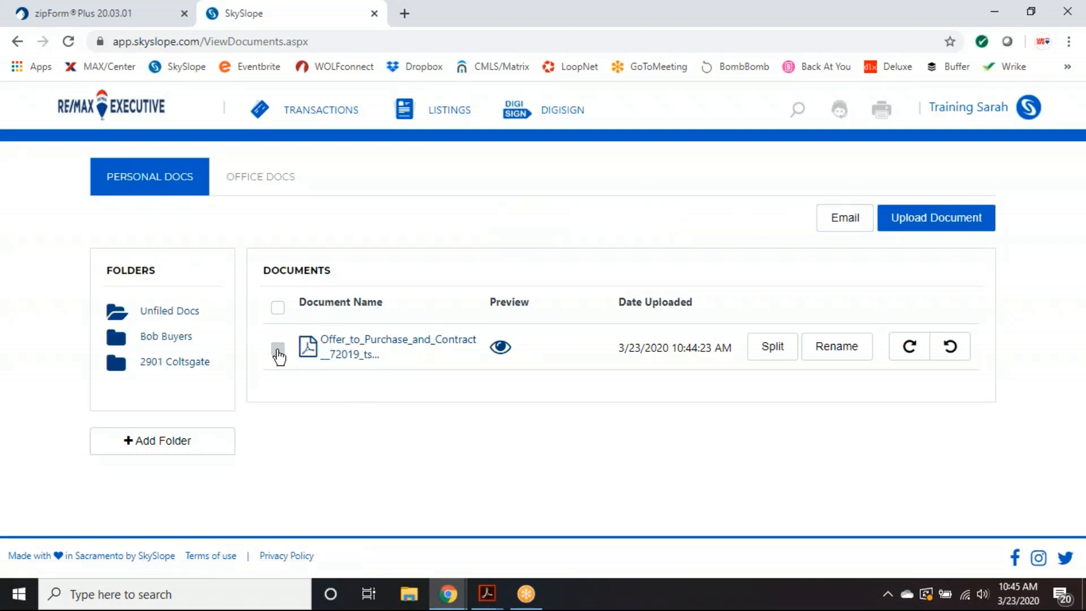
left_click(278, 350)
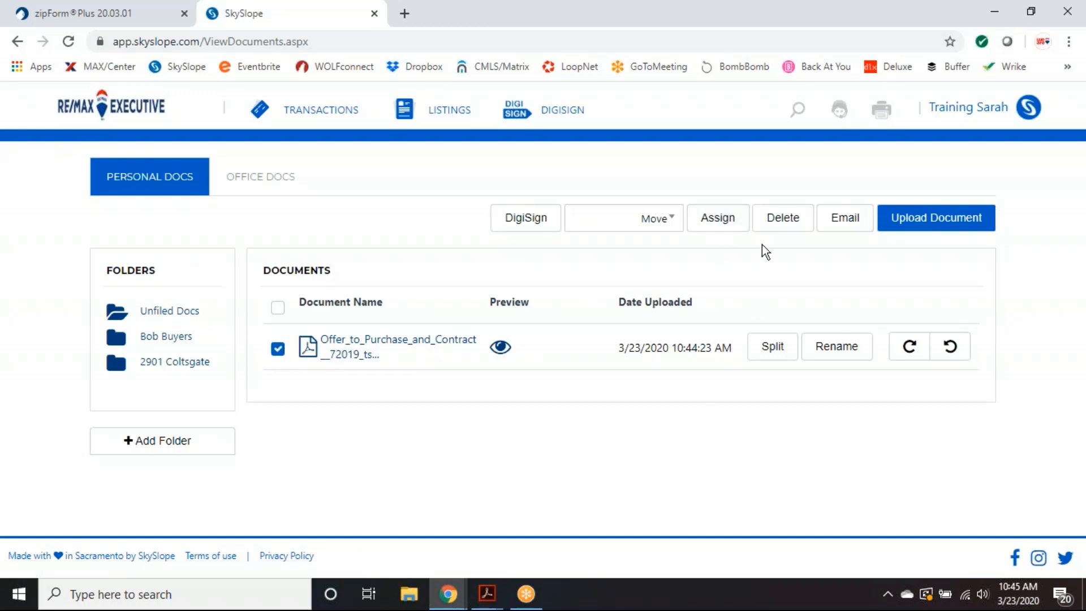
left_click(718, 225)
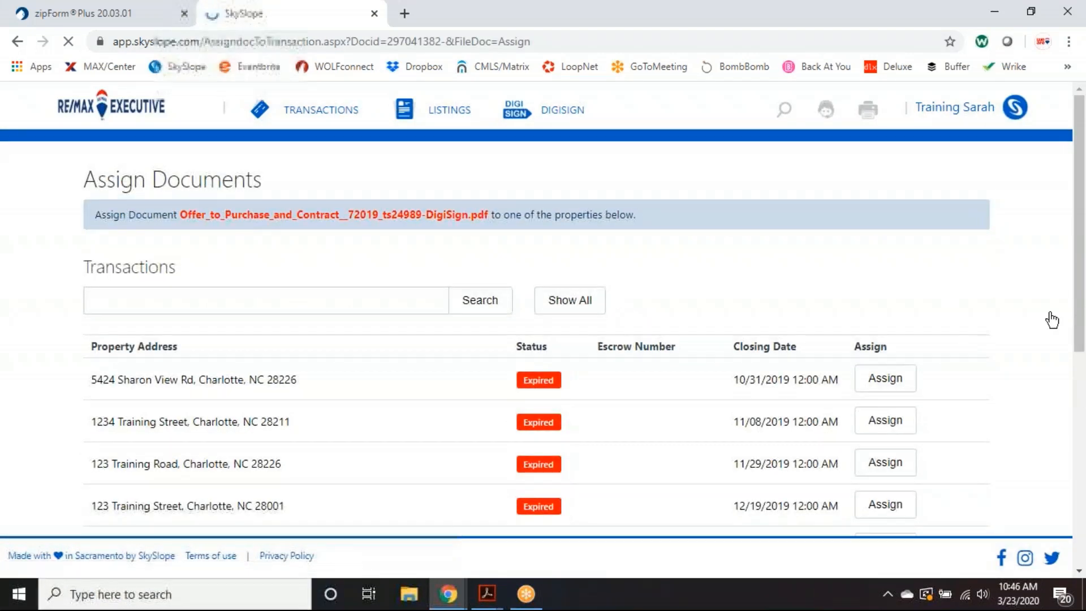
left_click_drag(1079, 233, 1078, 326)
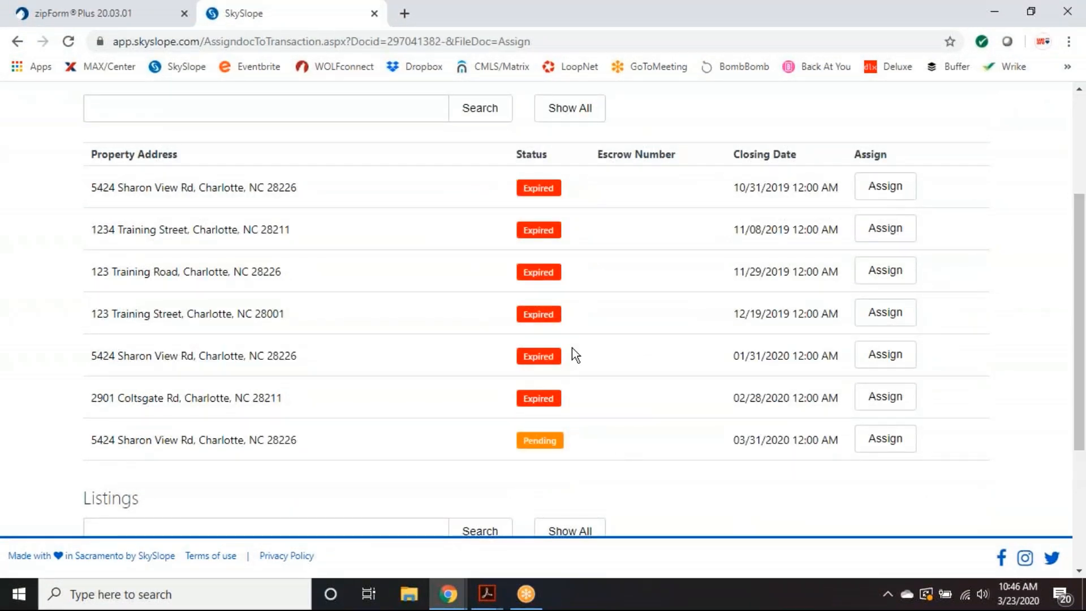
scroll(572, 348, "up", 3)
left_click(19, 42)
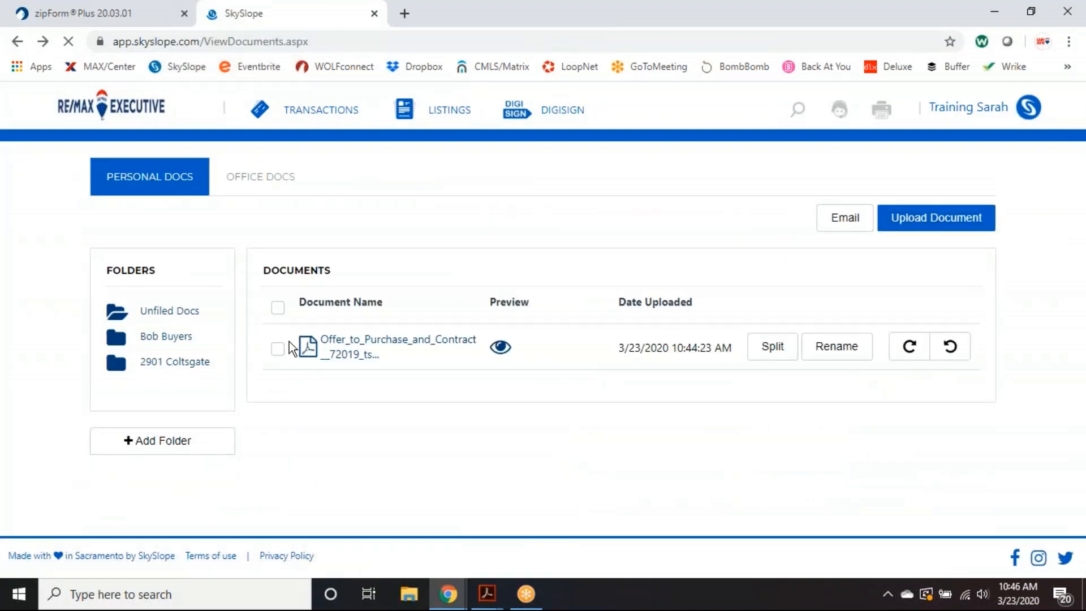
left_click(278, 349)
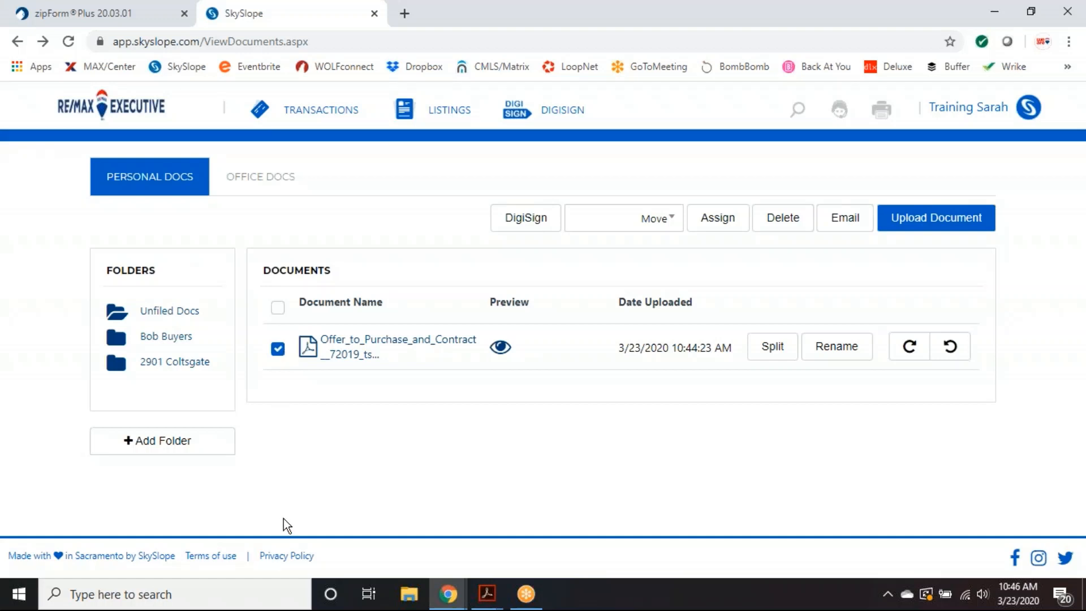
left_click(719, 225)
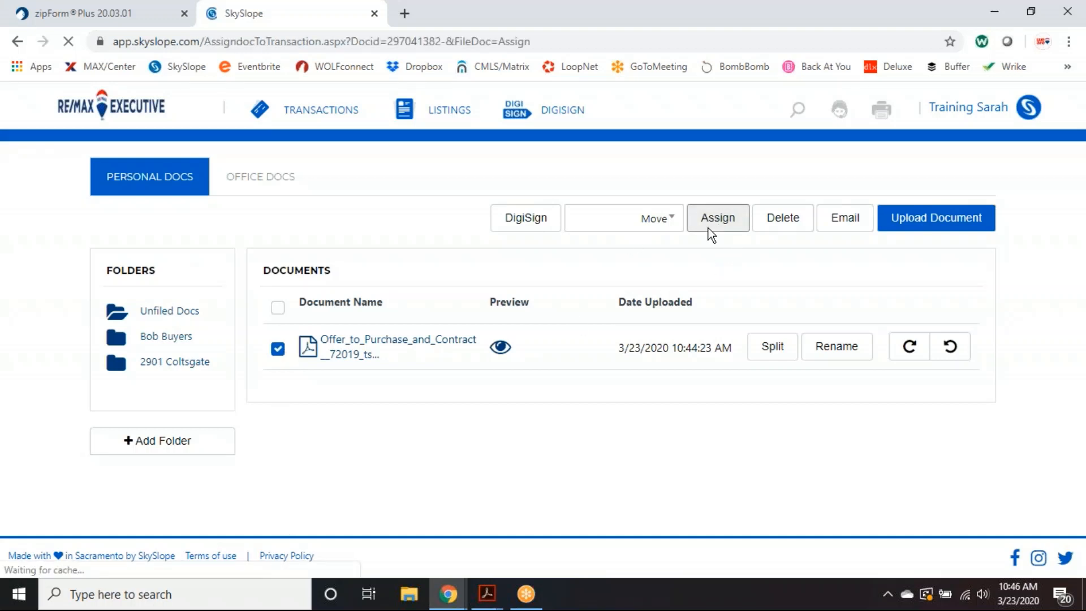
scroll(450, 362, "down", 5)
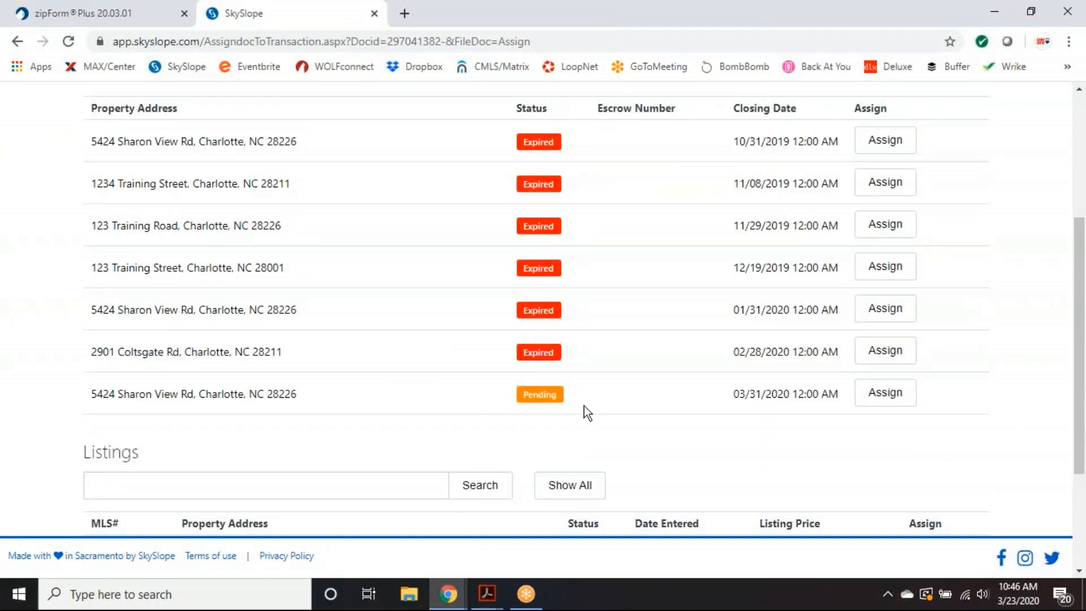
left_click(885, 396)
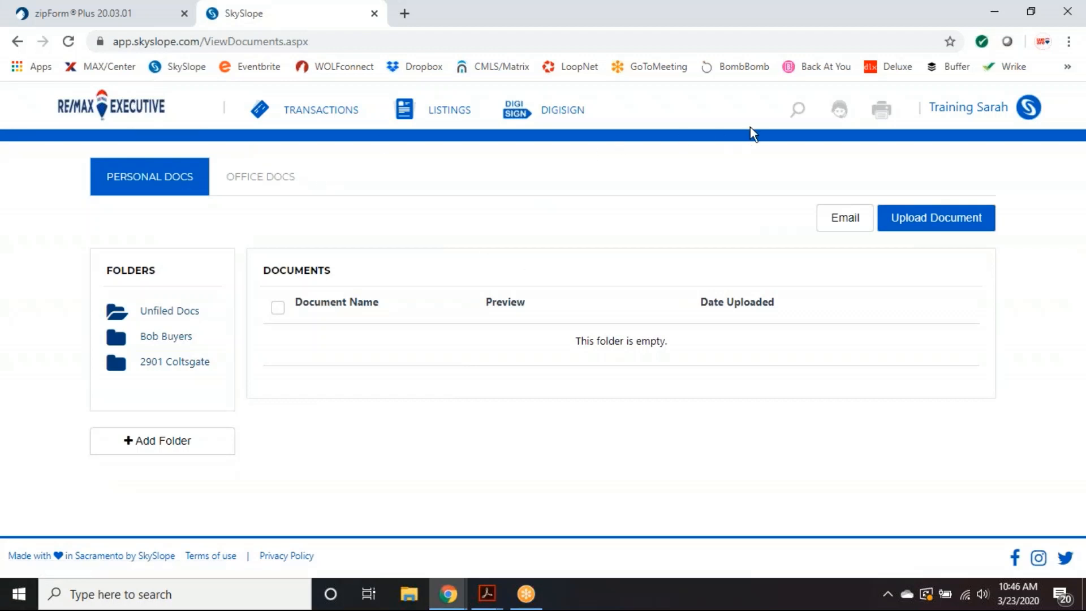
left_click(125, 113)
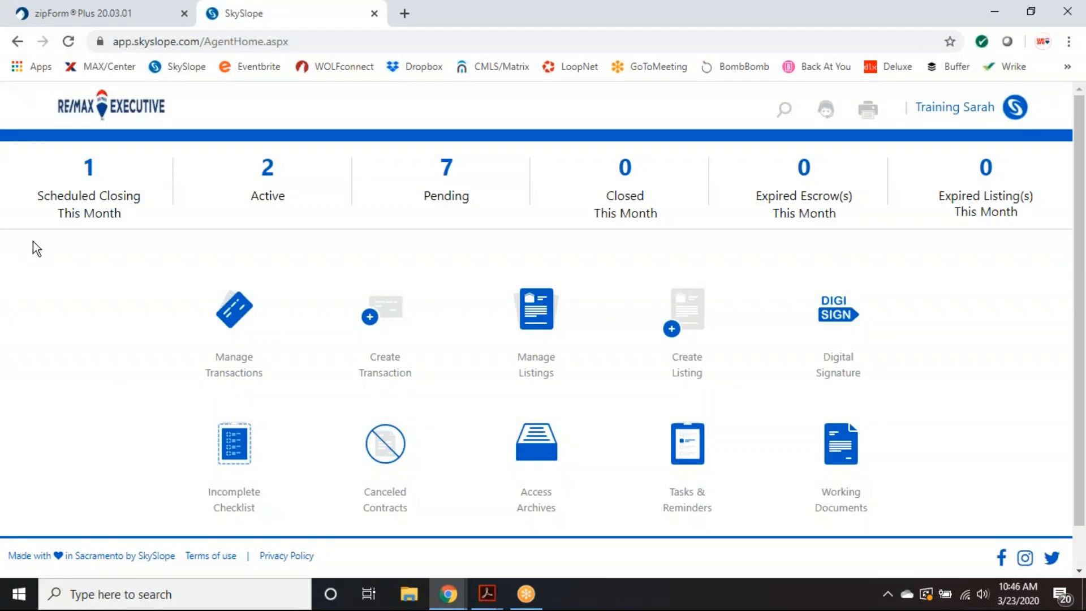
left_click(784, 110)
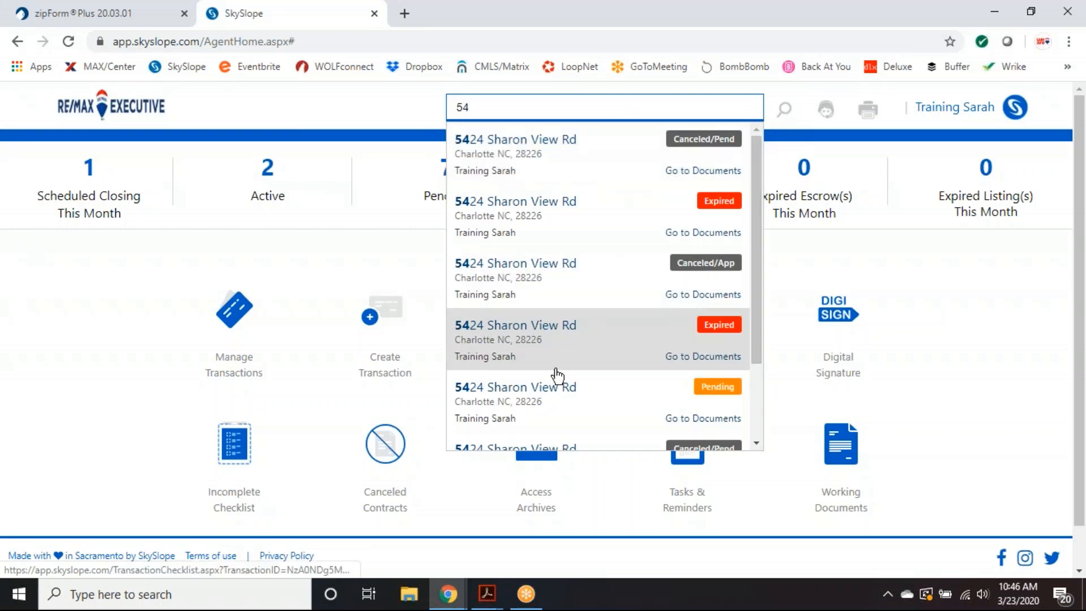
left_click(549, 398)
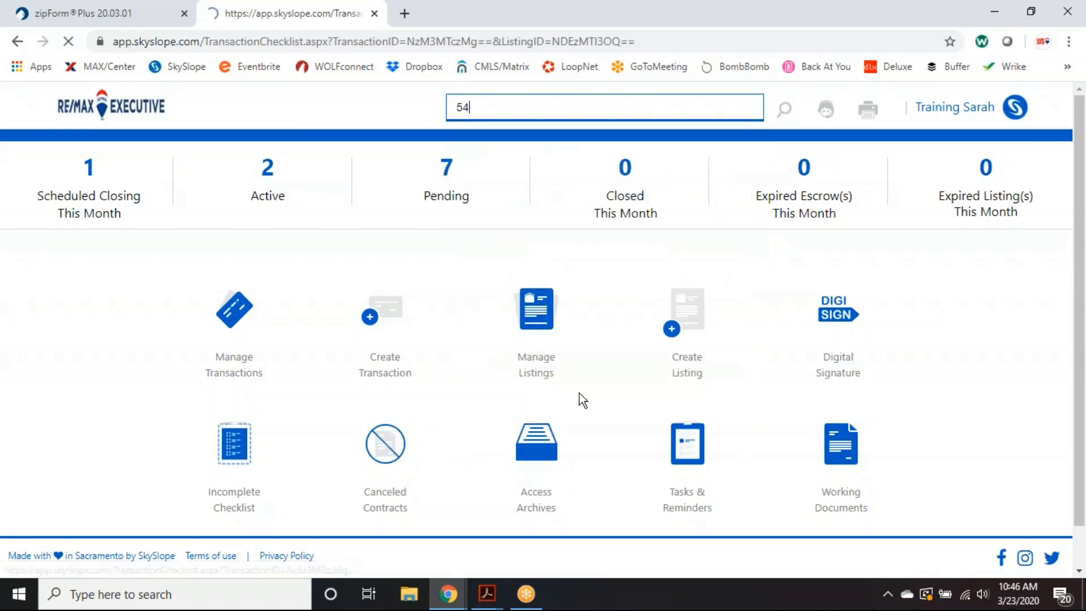
scroll(585, 281, "down", 3)
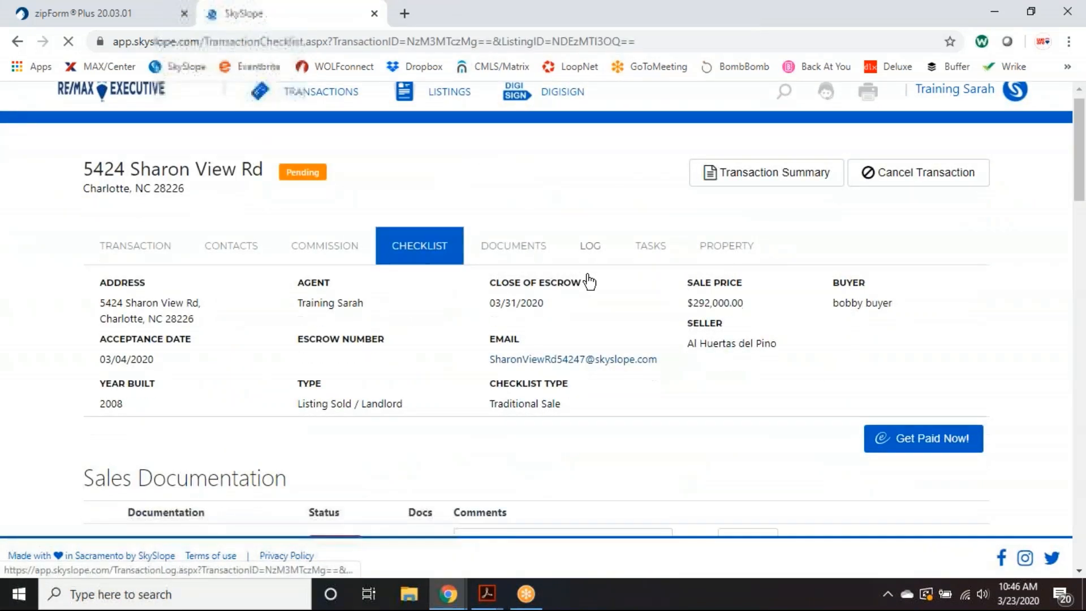
scroll(547, 331, "up", 3)
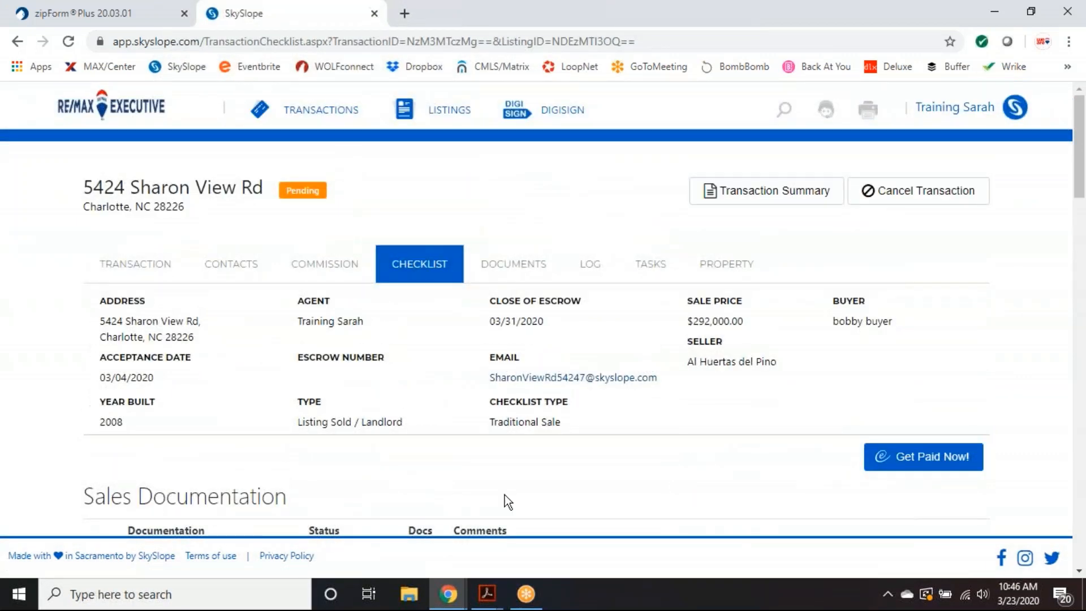
left_click(513, 269)
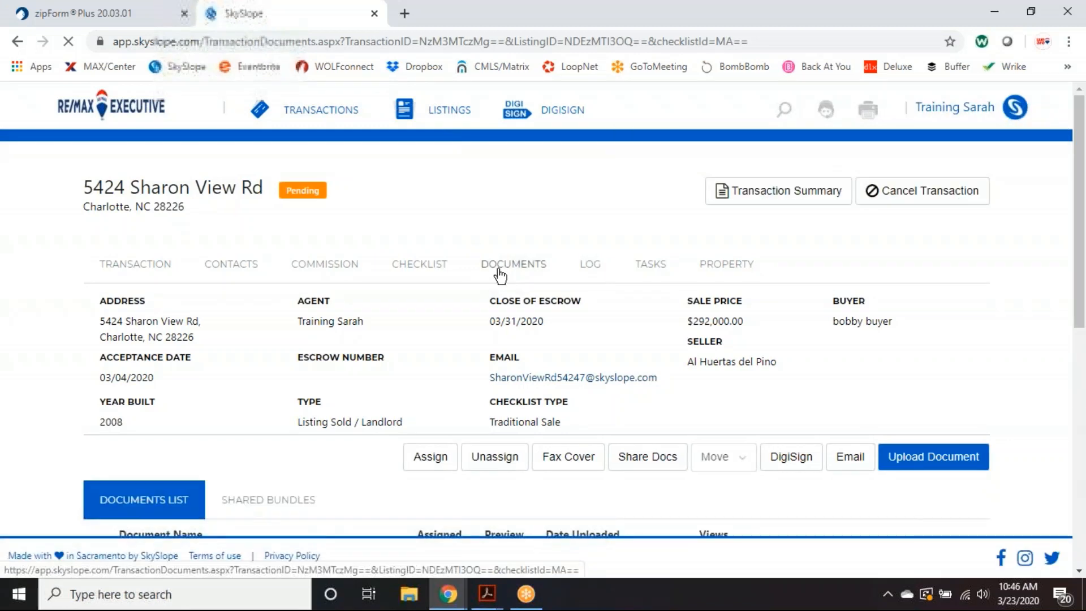
- Assign the Offer to Purchase and Contract PDF to the Offer to Purchase checklist item
scroll(525, 271, "down", 3)
scroll(525, 272, "down", 2)
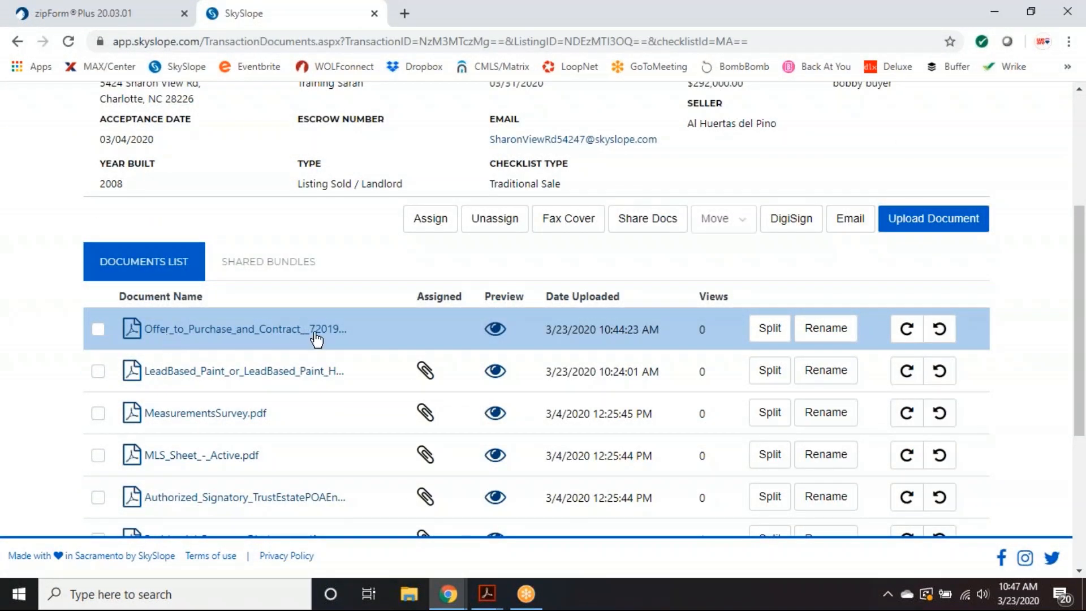
left_click(100, 331)
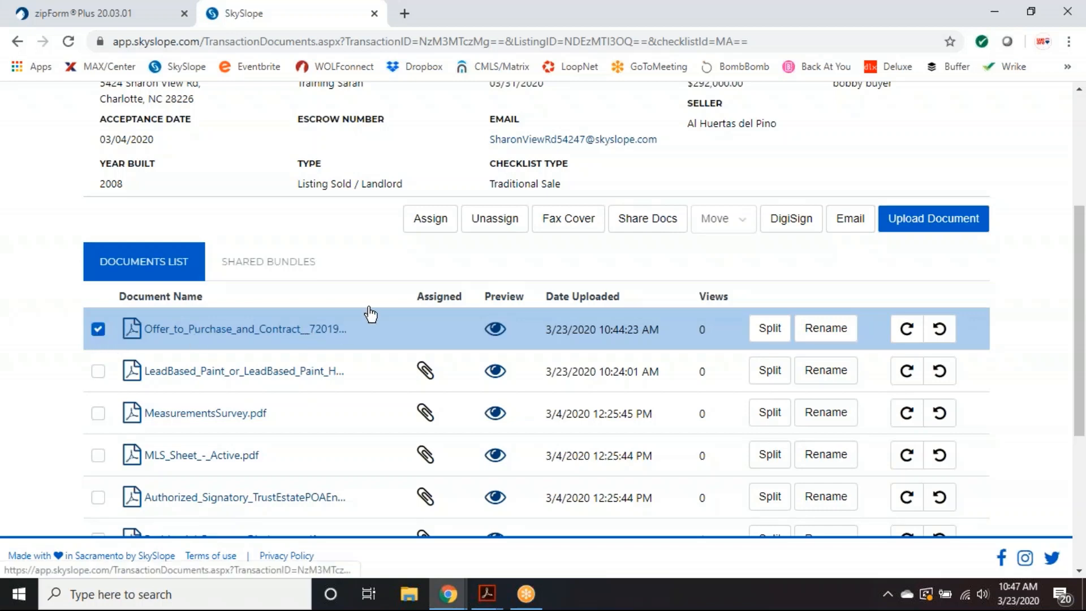
left_click(437, 227)
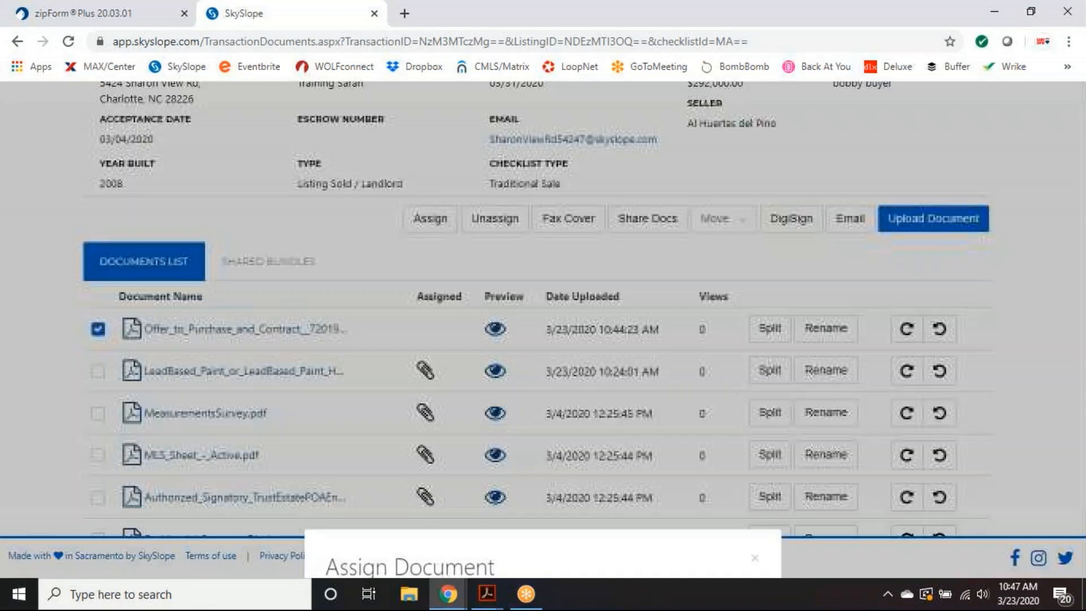
left_click(496, 334)
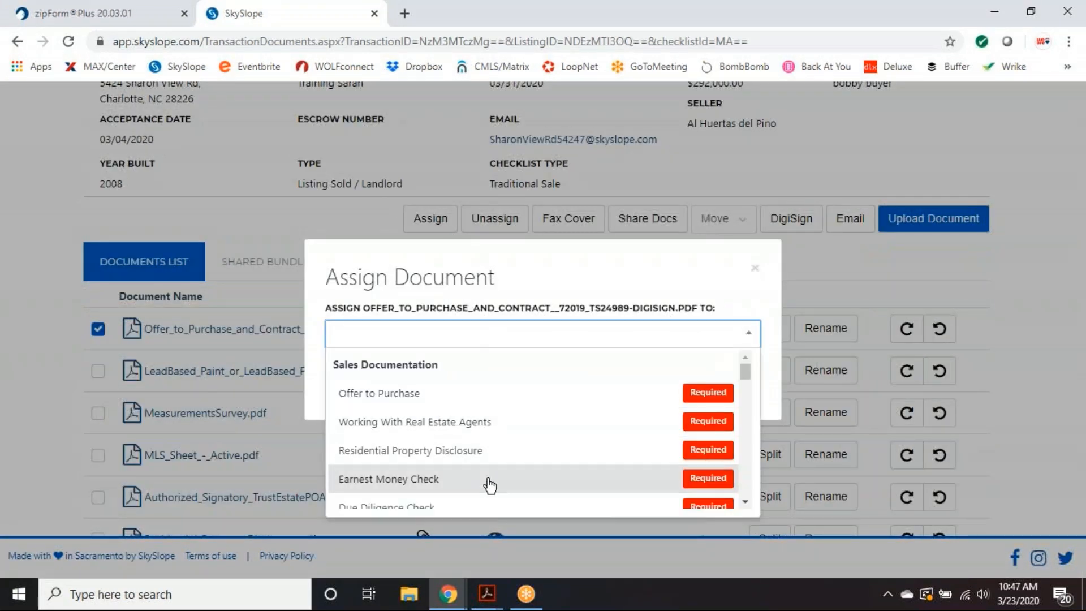
left_click(481, 402)
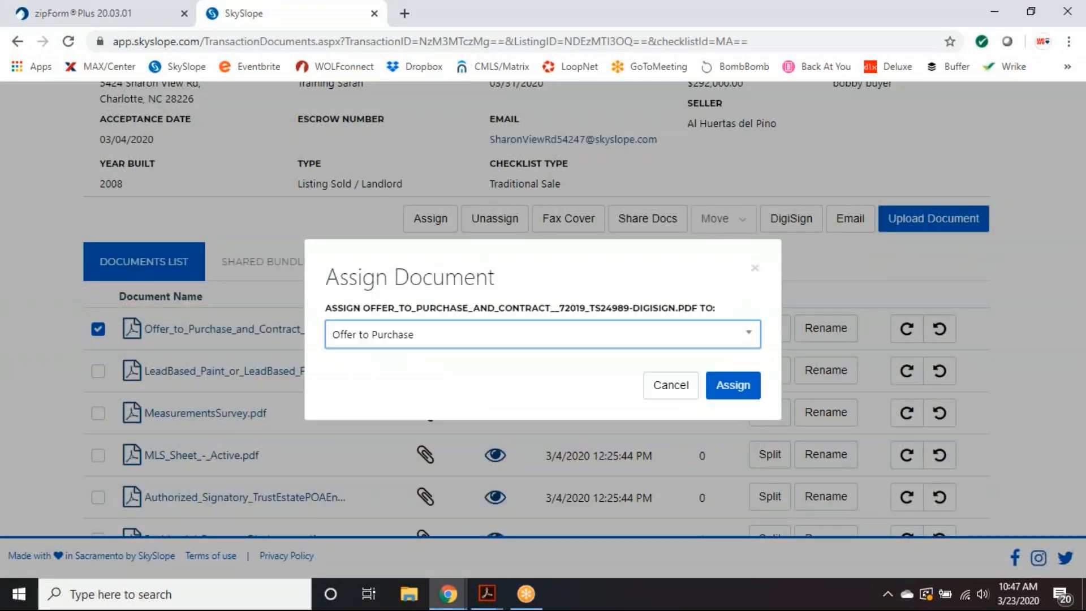
left_click(733, 385)
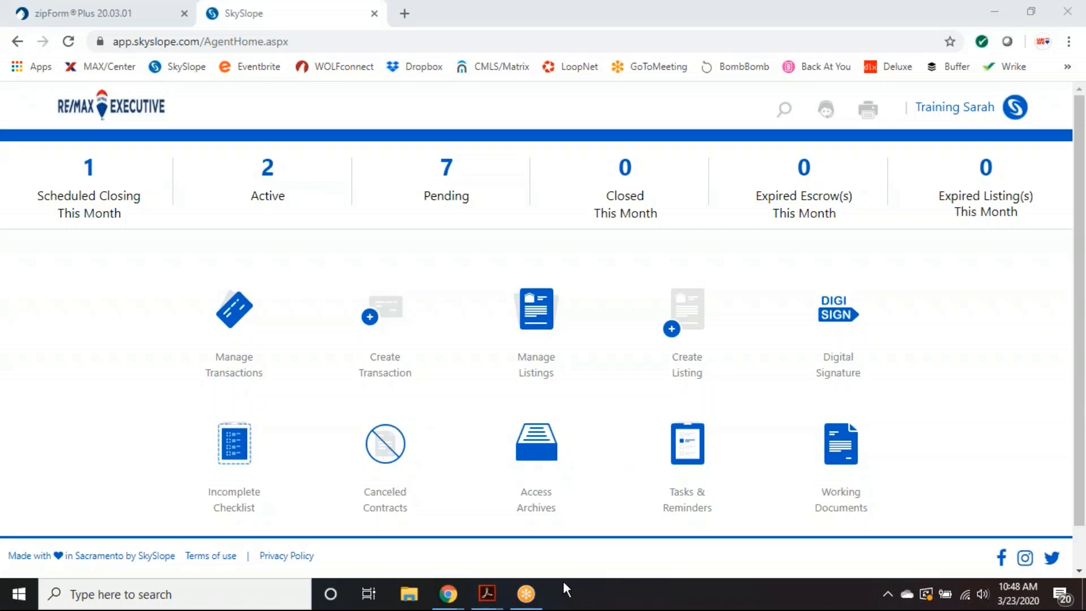
- Switch from SkySlope to the zipForm Plus browser tab
left_click(140, 16)
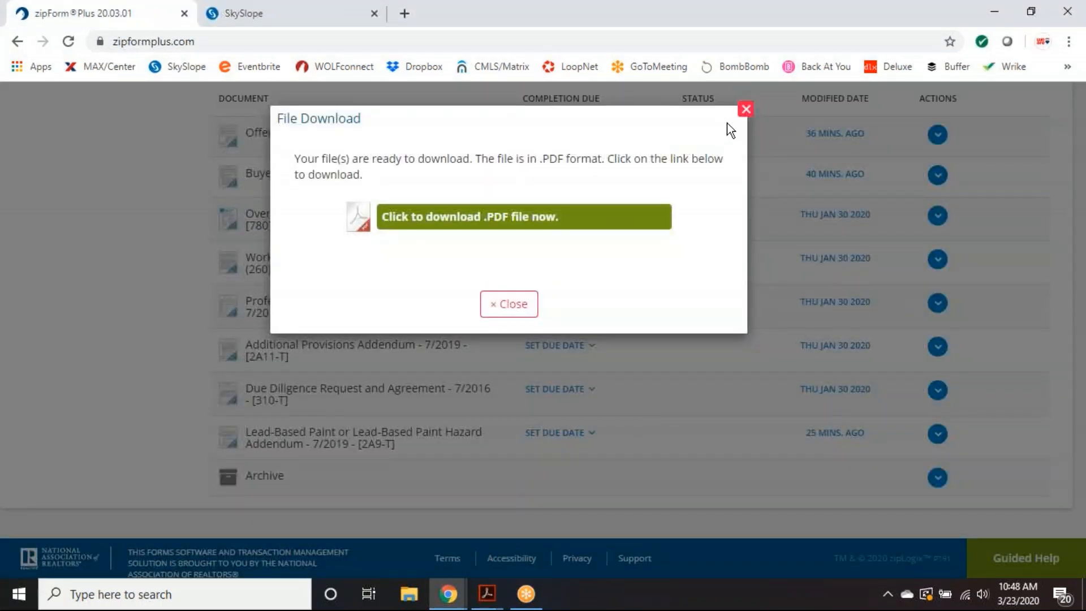
- Dismiss the download prompt and add Excl Right to Sell Listing Agrmt - 7/2019 via a 'listing' search
left_click(746, 109)
scroll(1028, 262, "up", 5)
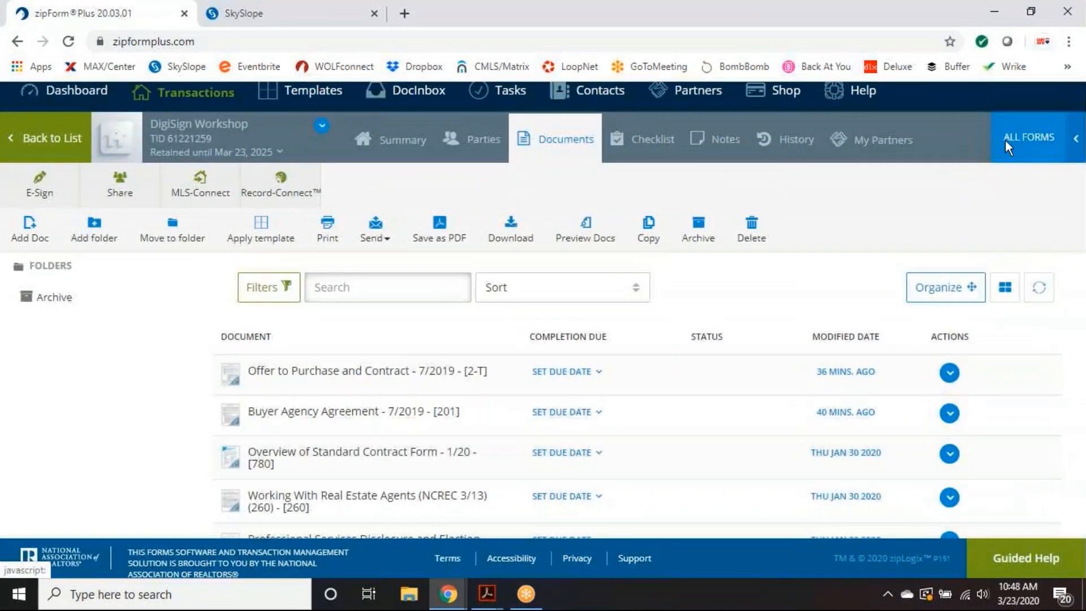
left_click(1006, 140)
left_click(989, 211)
key("BackSpace")
key("BackSpace")
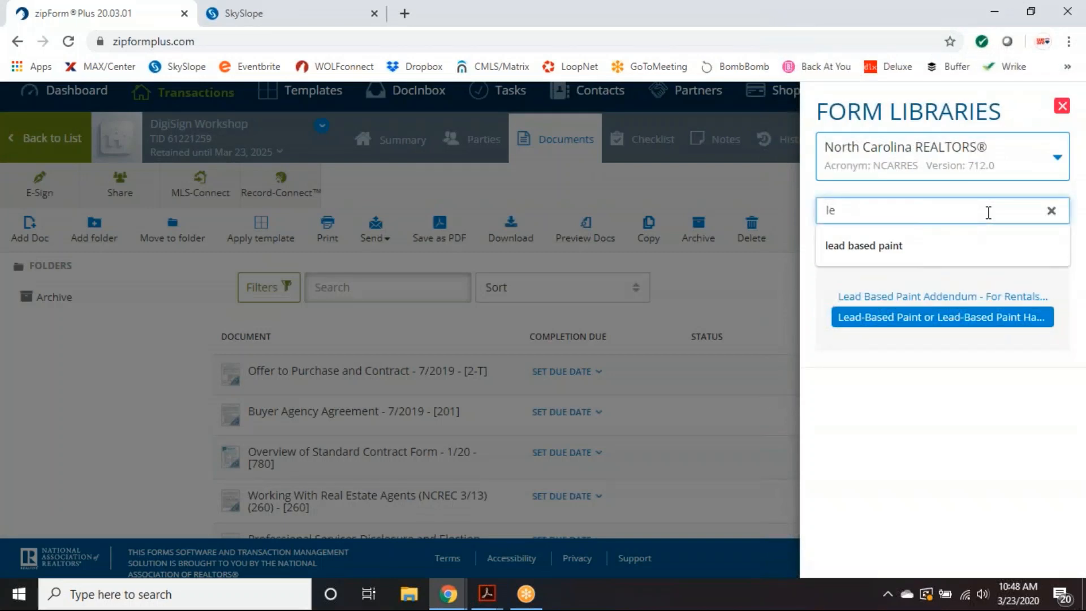
key("BackSpace")
type("isting")
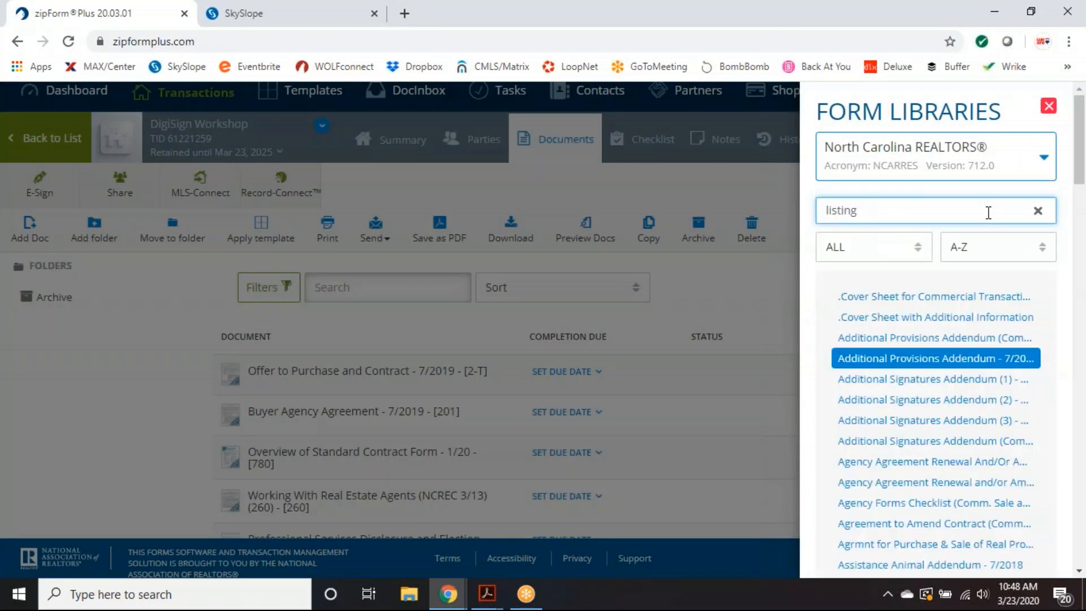
left_click(861, 296)
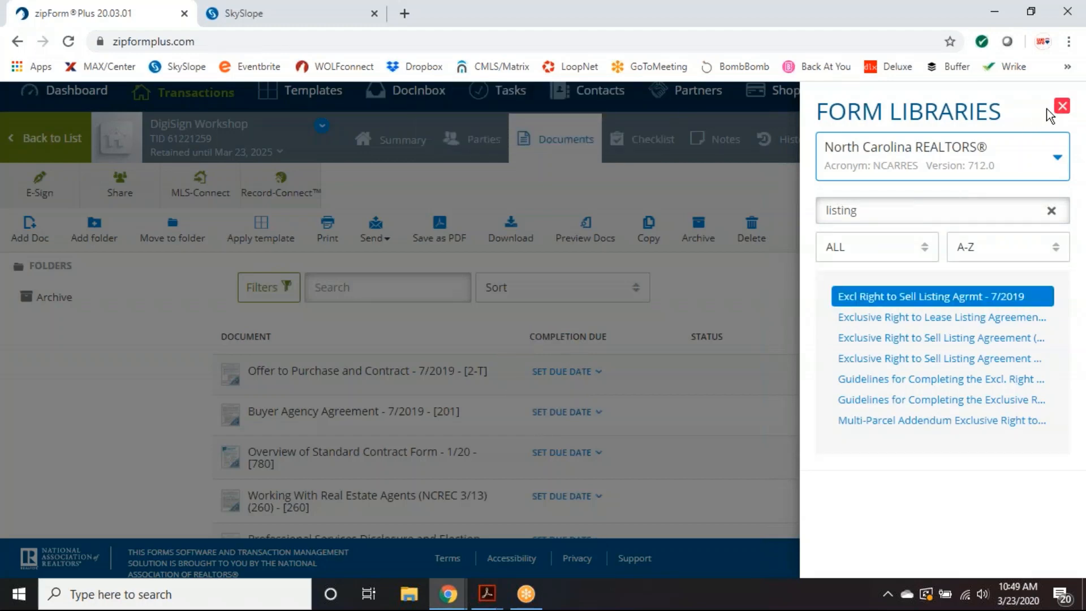
- Open the newly added Exclusive Right to Sell Listing Agreement for editing
left_click(1062, 106)
scroll(696, 431, "down", 2)
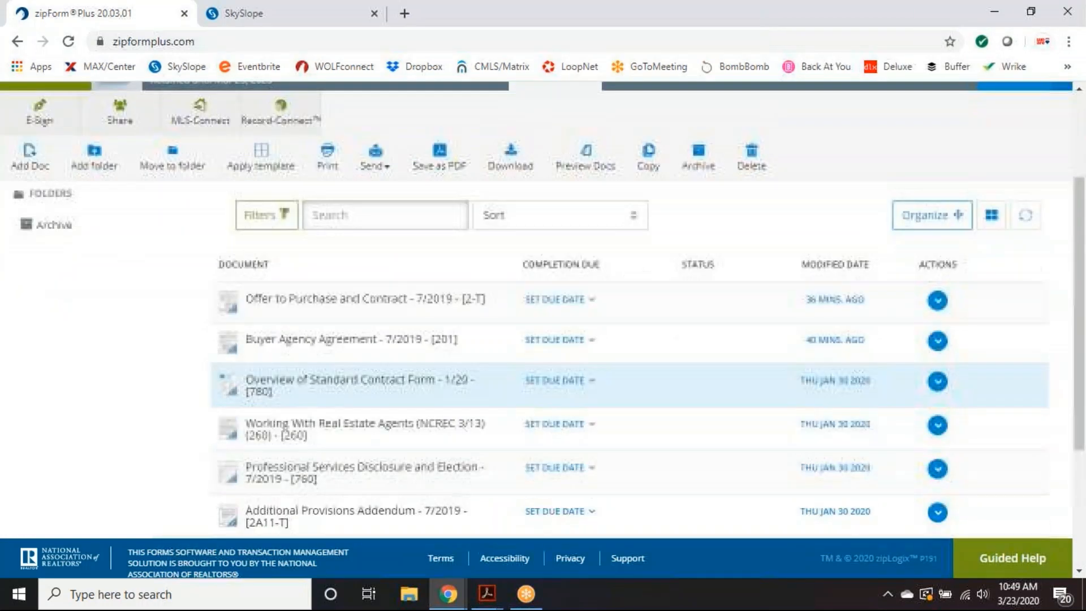
scroll(563, 403, "down", 5)
left_click(315, 474)
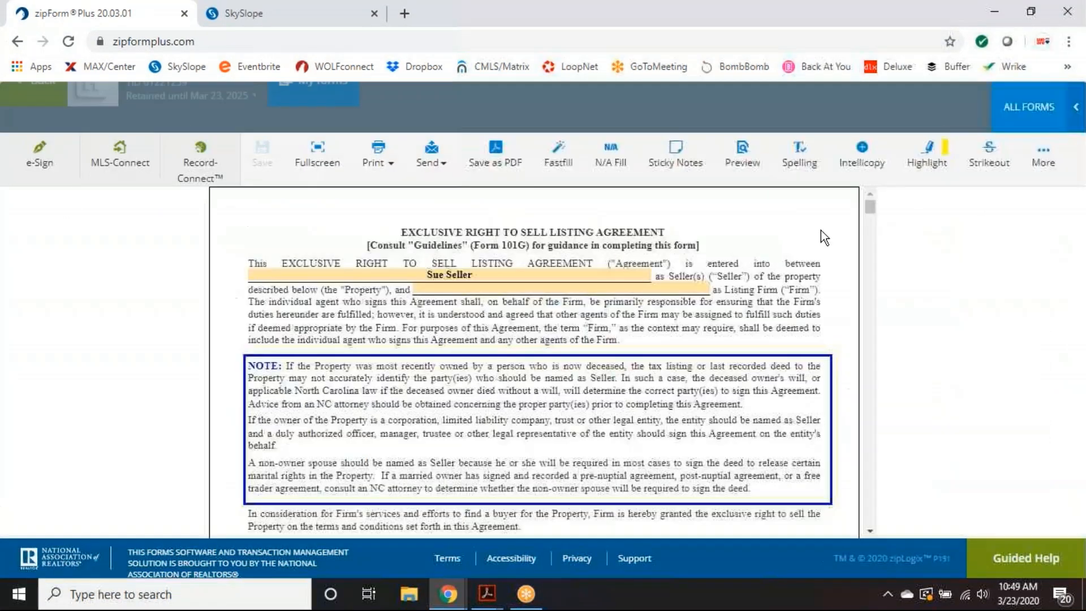
- Scroll the listing agreement down to the 17d Dual Agency Authorization section
left_click_drag(873, 212, 870, 453)
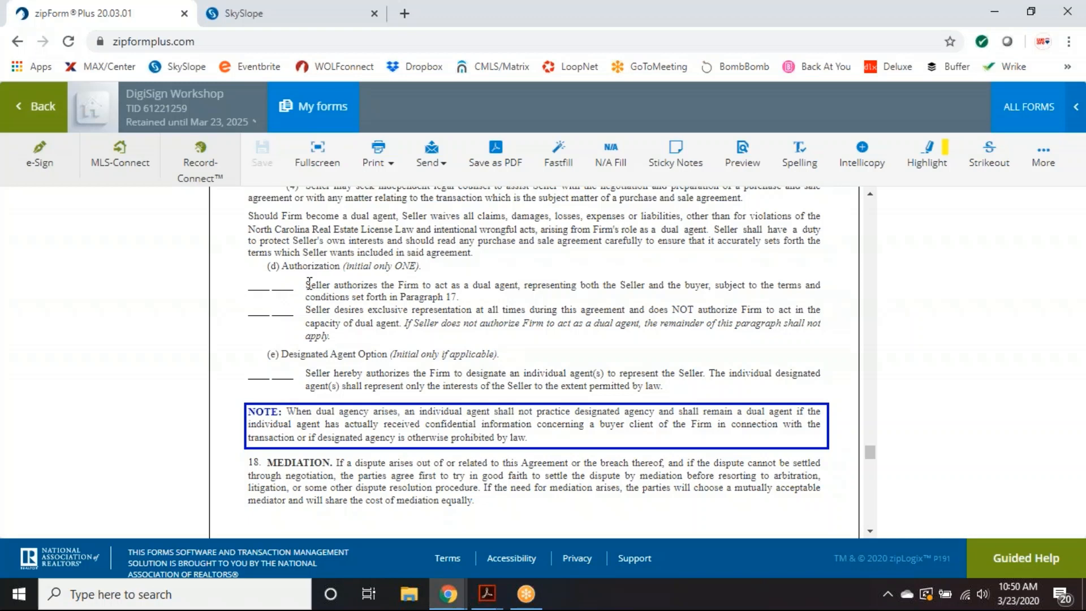
- Highlight the dual agency authorization text, then return to the SkySlope agent dashboard tab
left_click_drag(310, 282, 371, 297)
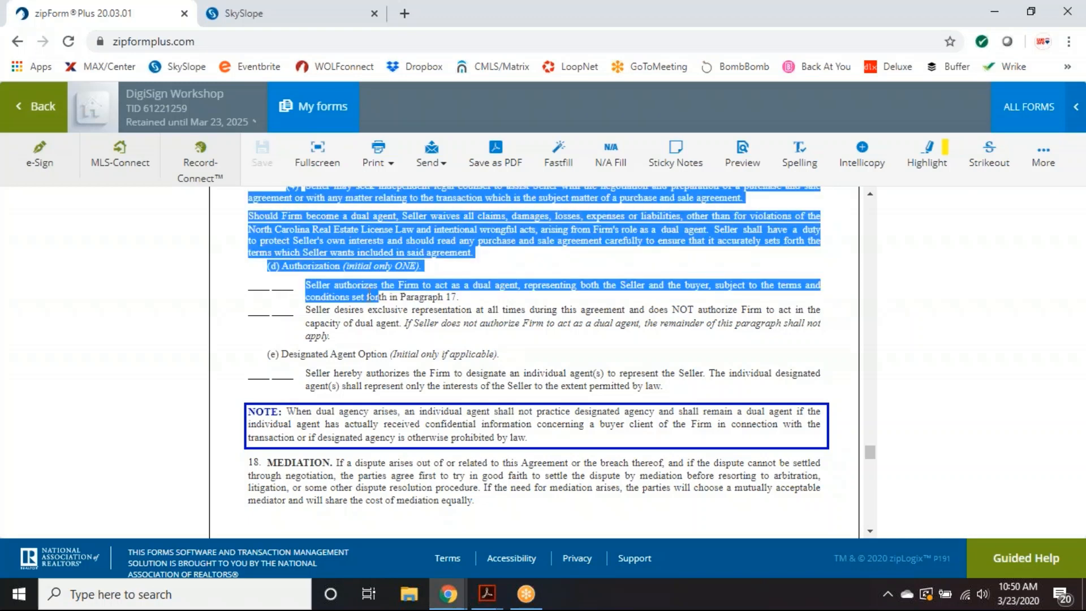
left_click(370, 296)
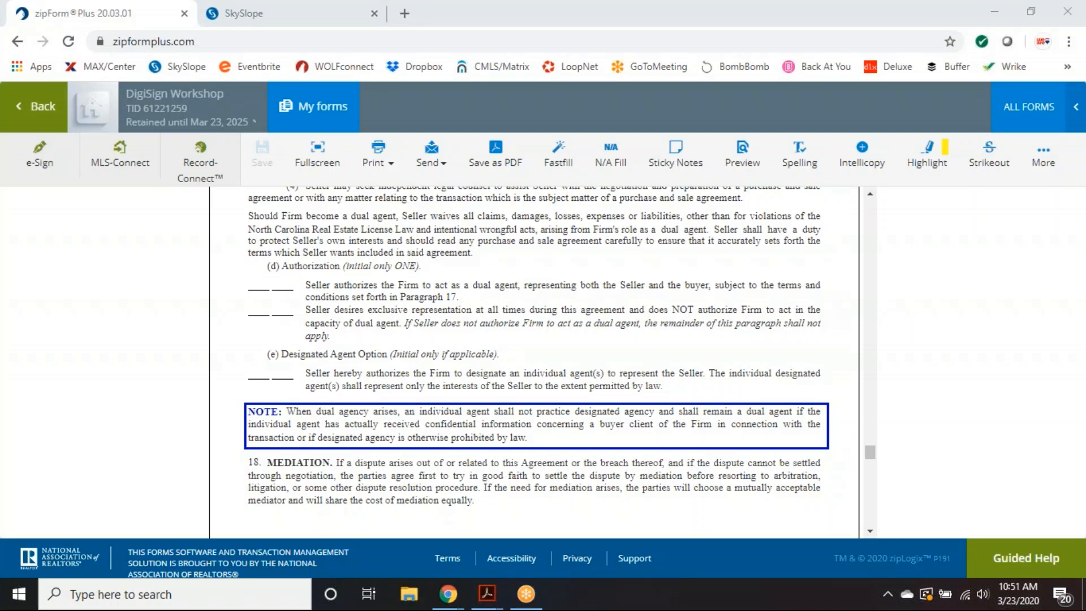
scroll(245, 343, "up", 5)
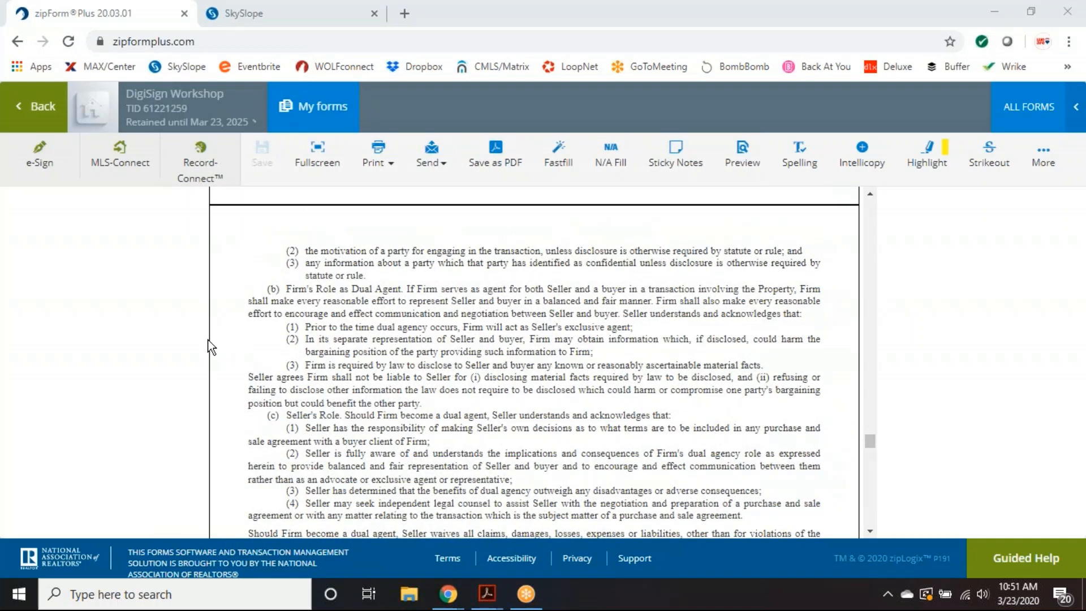
left_click(250, 18)
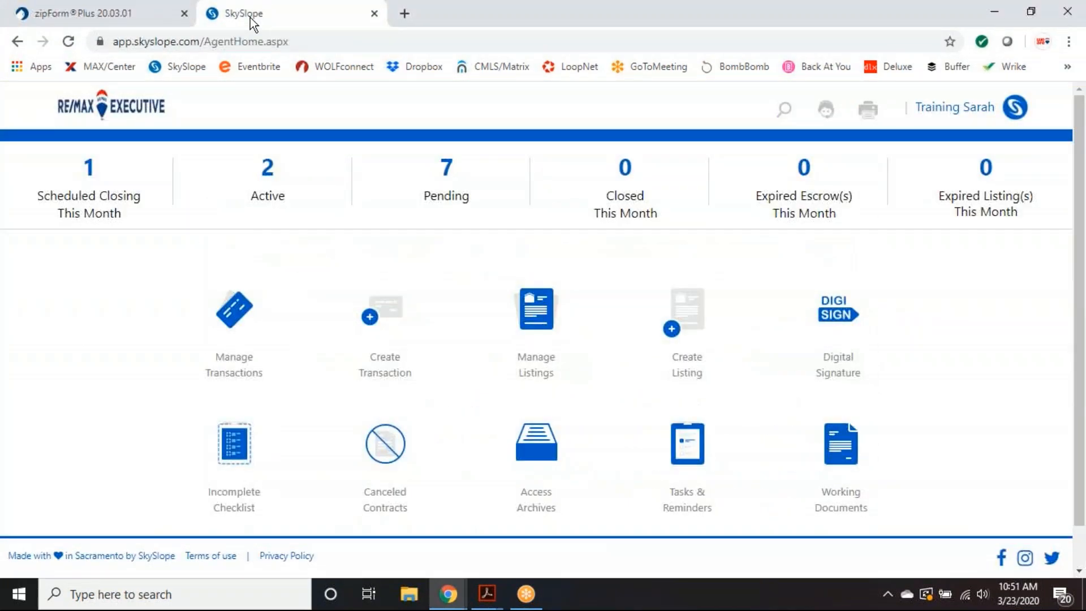